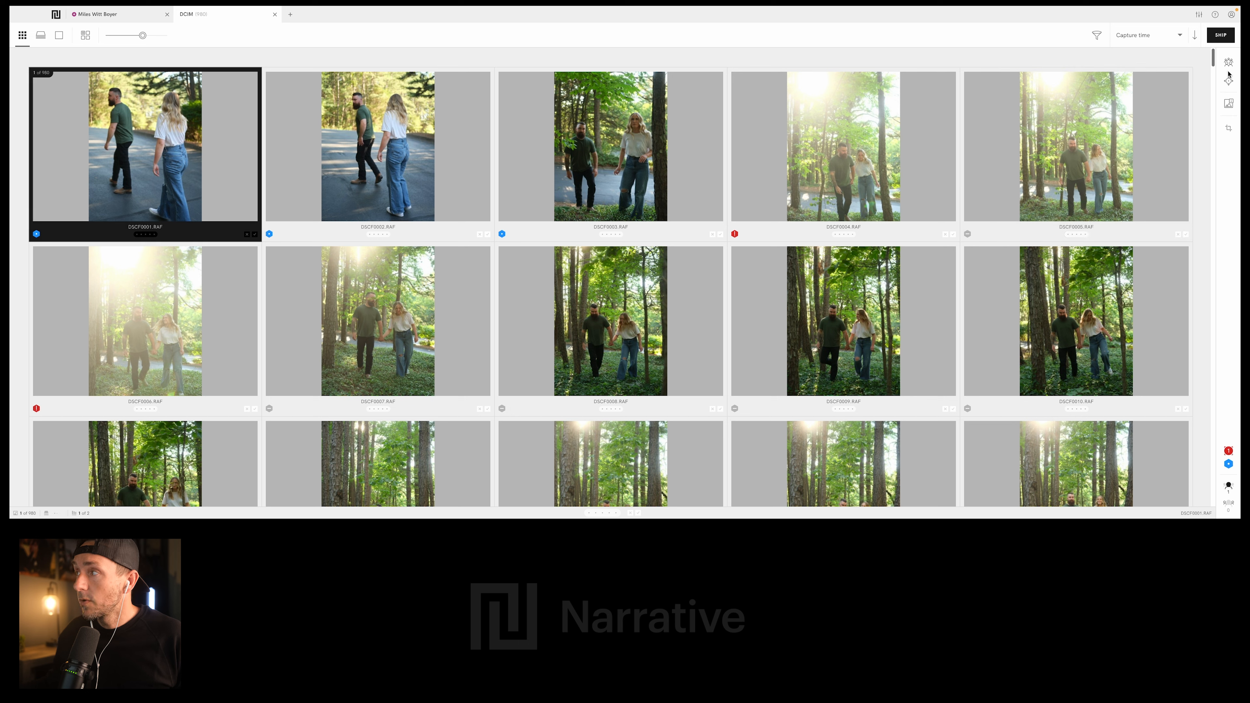
- Display the filter options and look through the thumbnails and assessment markers of the whole shoot, returning to the first photos
{"action": "left_click", "coordinate": [1096, 34]}
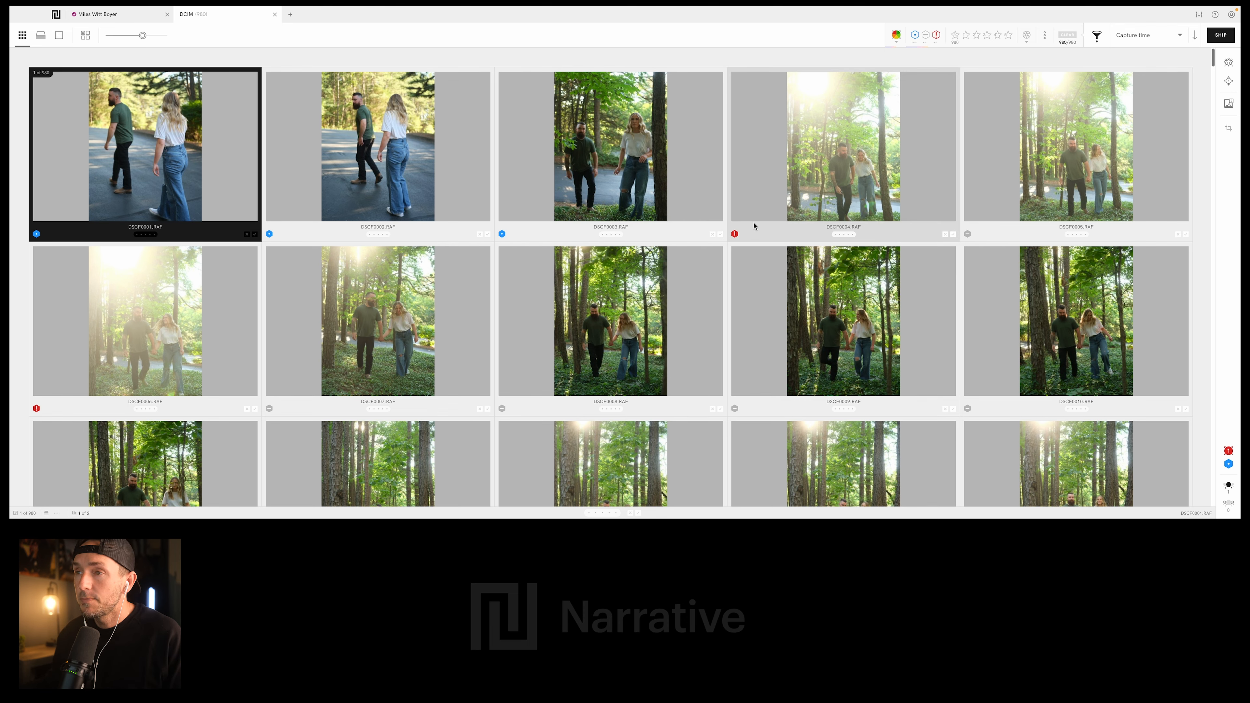
{"action": "scroll", "coordinate": [703, 271], "scroll_direction": "down", "scroll_amount": 20}
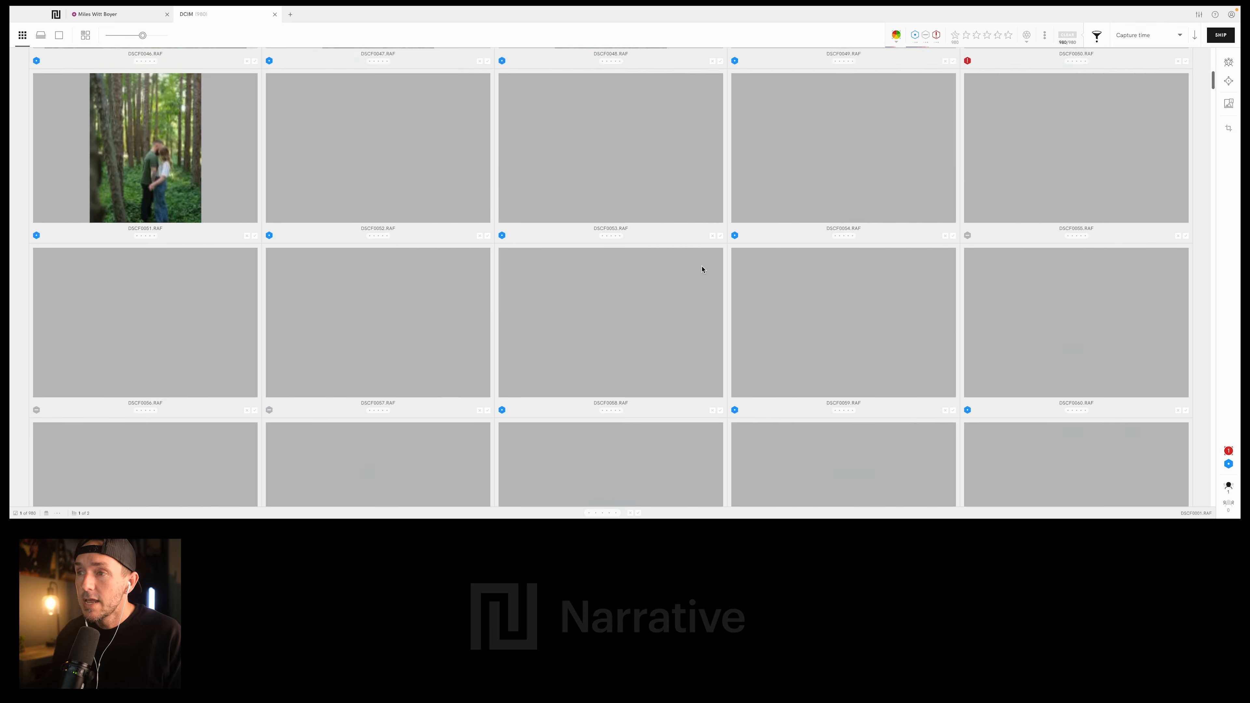
{"action": "scroll", "coordinate": [703, 270], "scroll_direction": "down", "scroll_amount": 20}
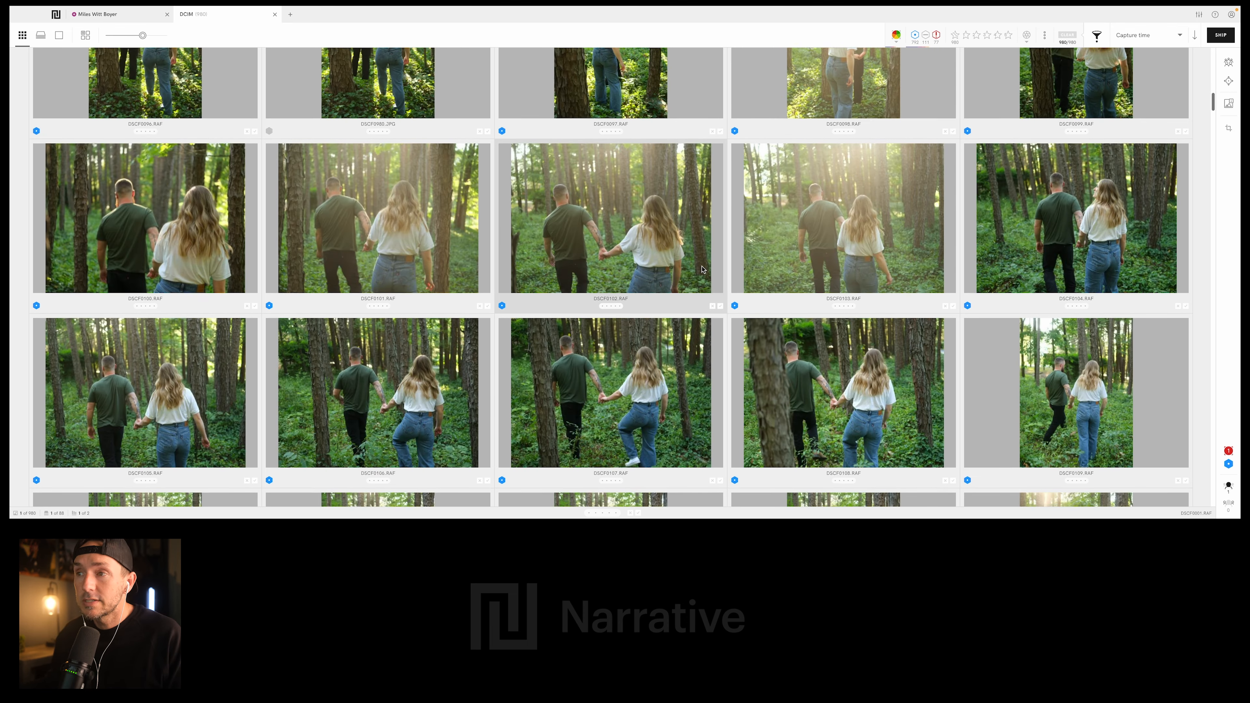
{"action": "scroll", "coordinate": [681, 235], "scroll_direction": "down", "scroll_amount": 15}
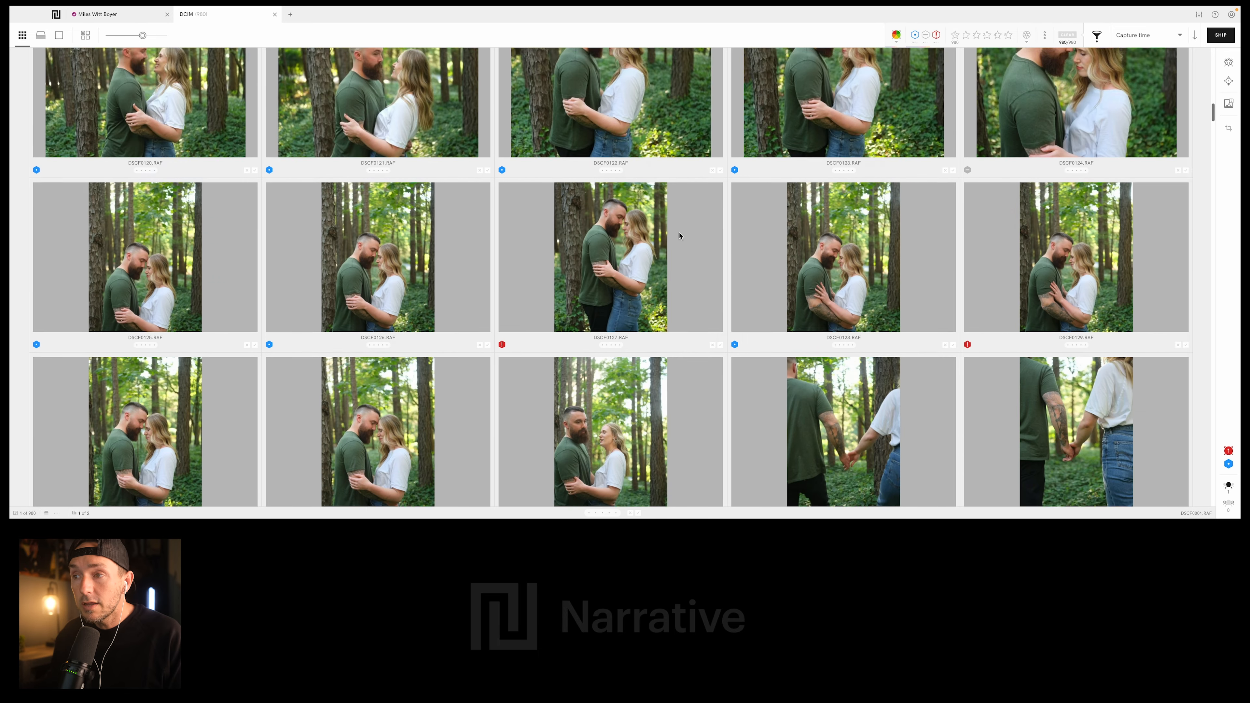
{"action": "scroll", "coordinate": [679, 236], "scroll_direction": "down", "scroll_amount": 12}
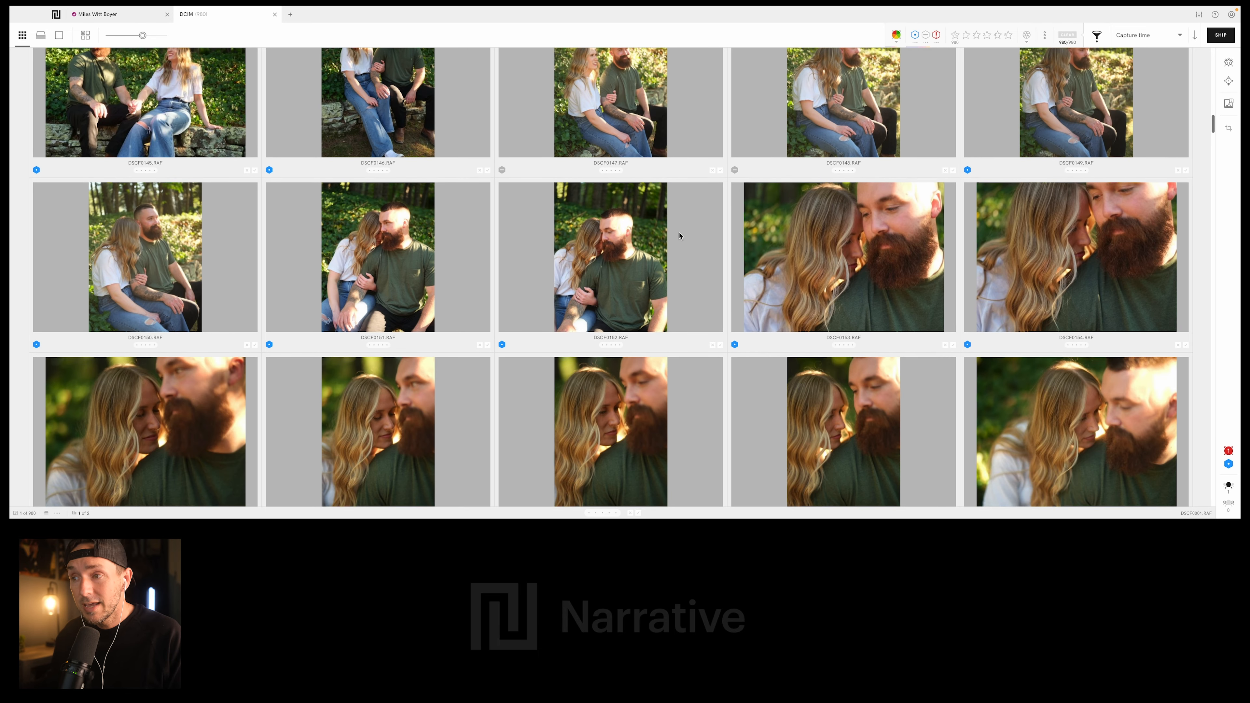
{"action": "scroll", "coordinate": [679, 236], "scroll_direction": "down", "scroll_amount": 6}
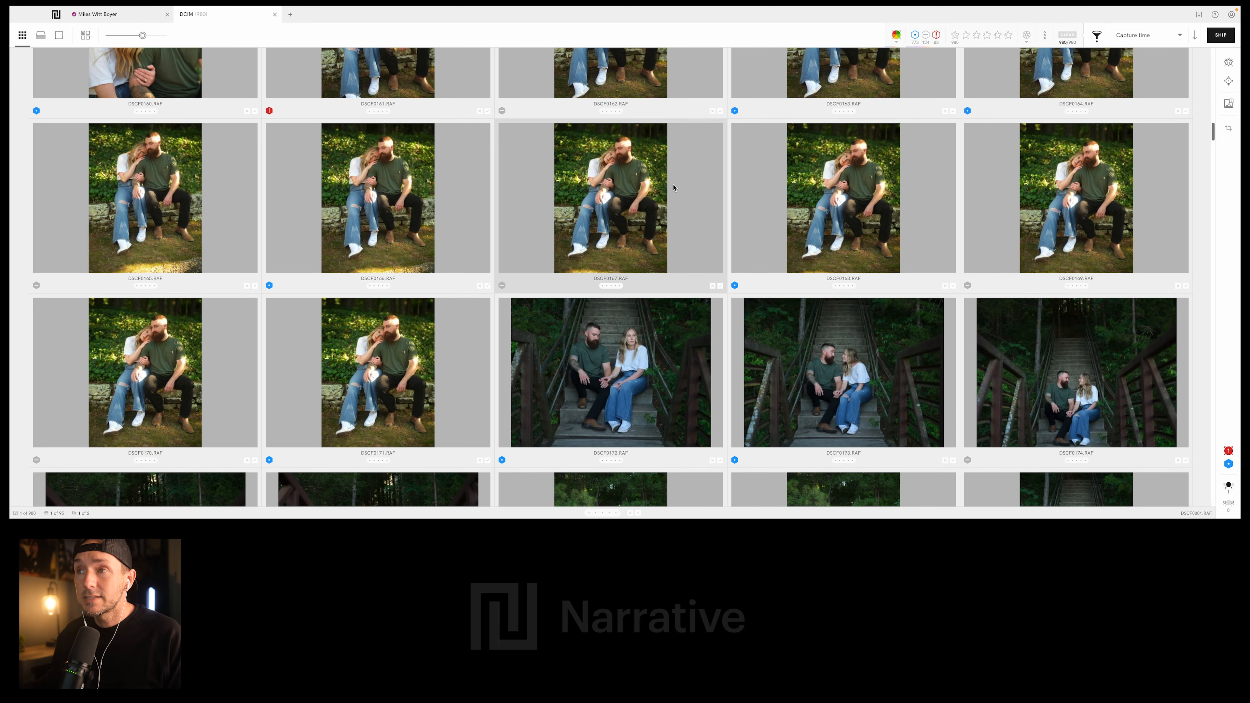
{"action": "scroll", "coordinate": [559, 266], "scroll_direction": "up", "scroll_amount": 1}
{"action": "scroll", "coordinate": [624, 304], "scroll_direction": "down", "scroll_amount": 11}
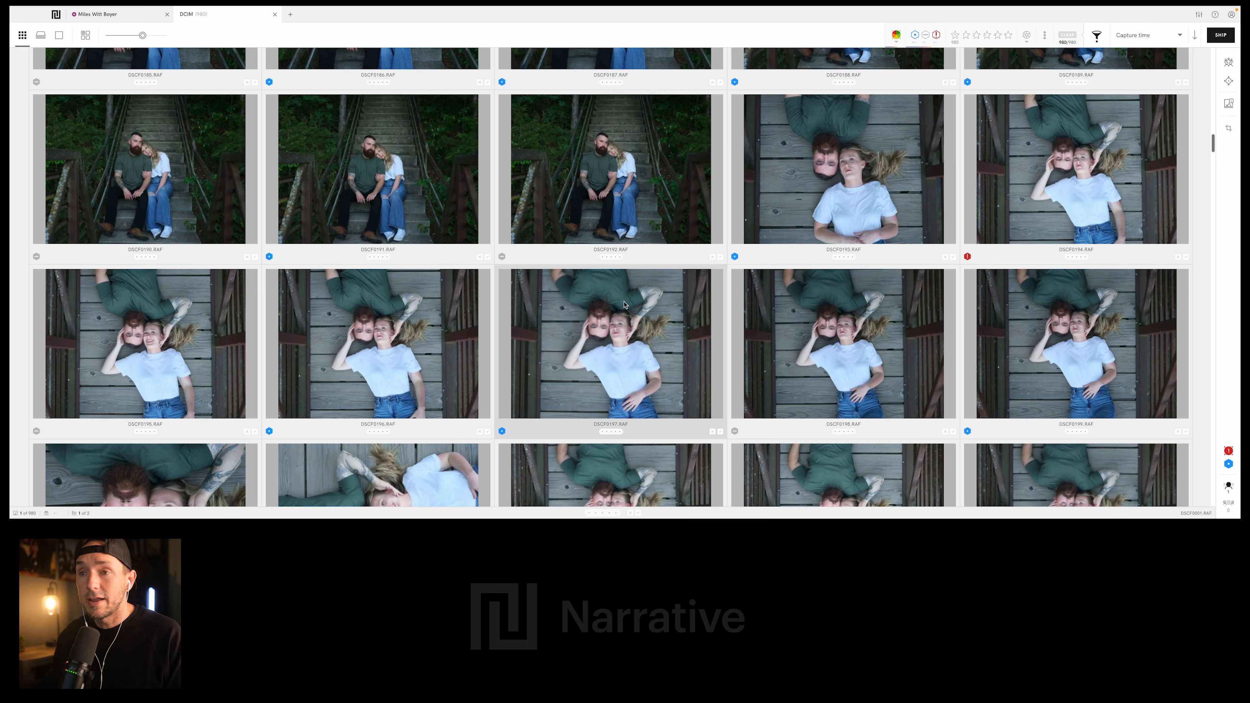
{"action": "scroll", "coordinate": [570, 169], "scroll_direction": "down", "scroll_amount": 20}
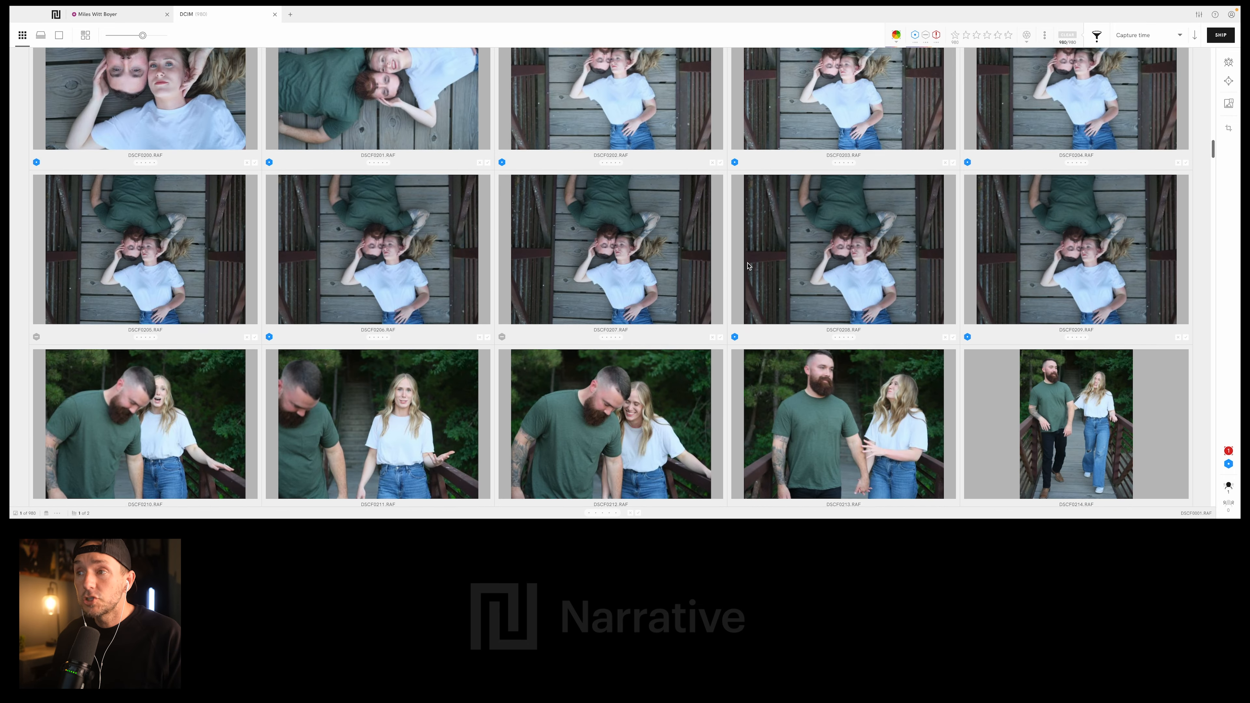
{"action": "scroll", "coordinate": [563, 329], "scroll_direction": "down", "scroll_amount": 1}
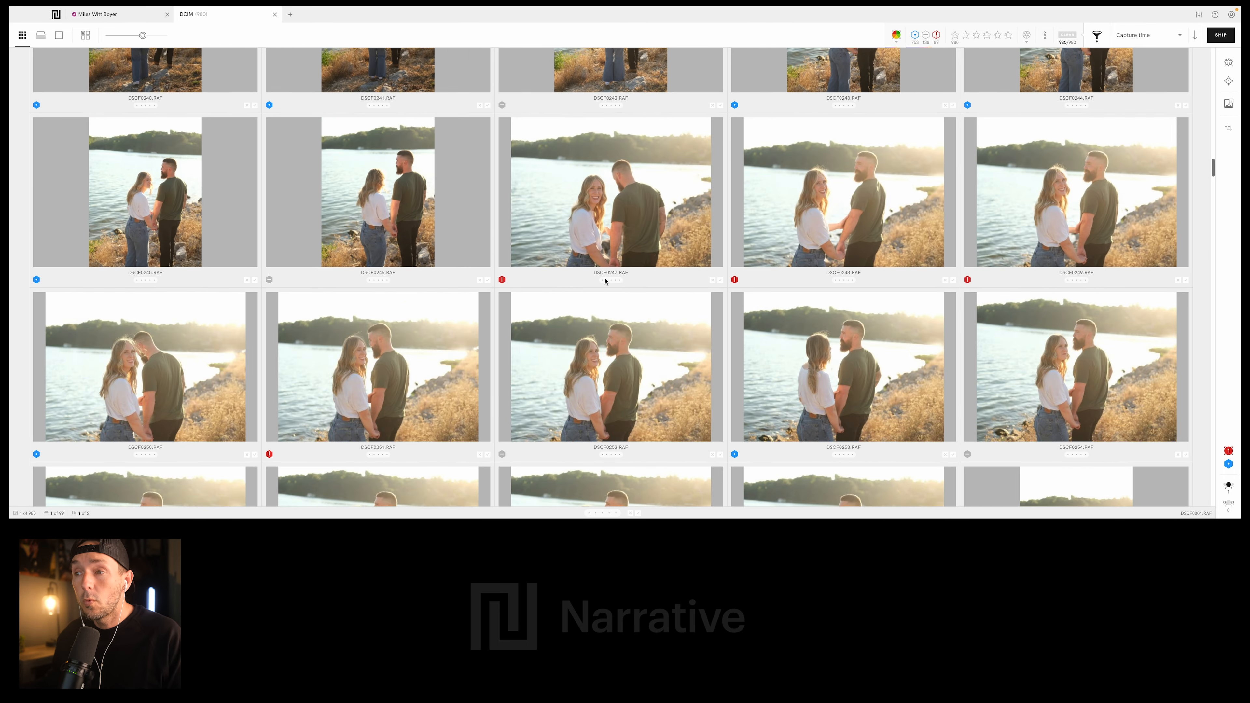
{"action": "scroll", "coordinate": [605, 281], "scroll_direction": "down", "scroll_amount": 2}
{"action": "scroll", "coordinate": [681, 289], "scroll_direction": "down", "scroll_amount": 5}
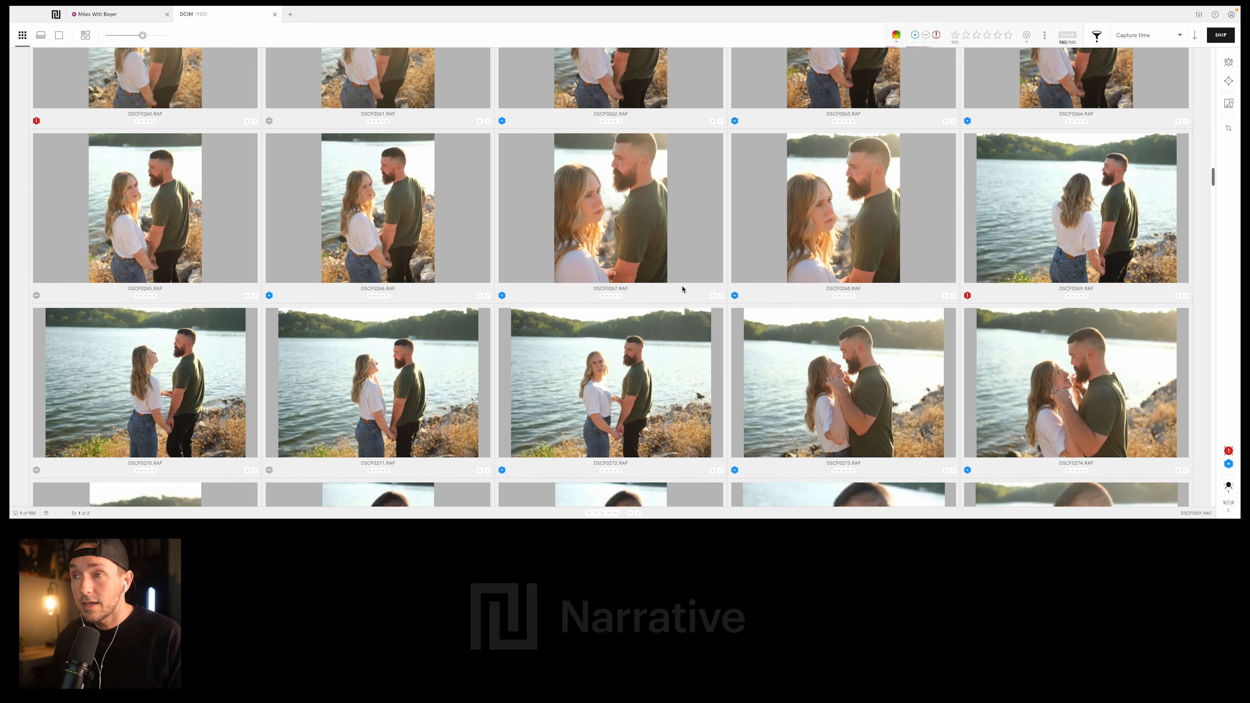
{"action": "scroll", "coordinate": [682, 289], "scroll_direction": "down", "scroll_amount": 20}
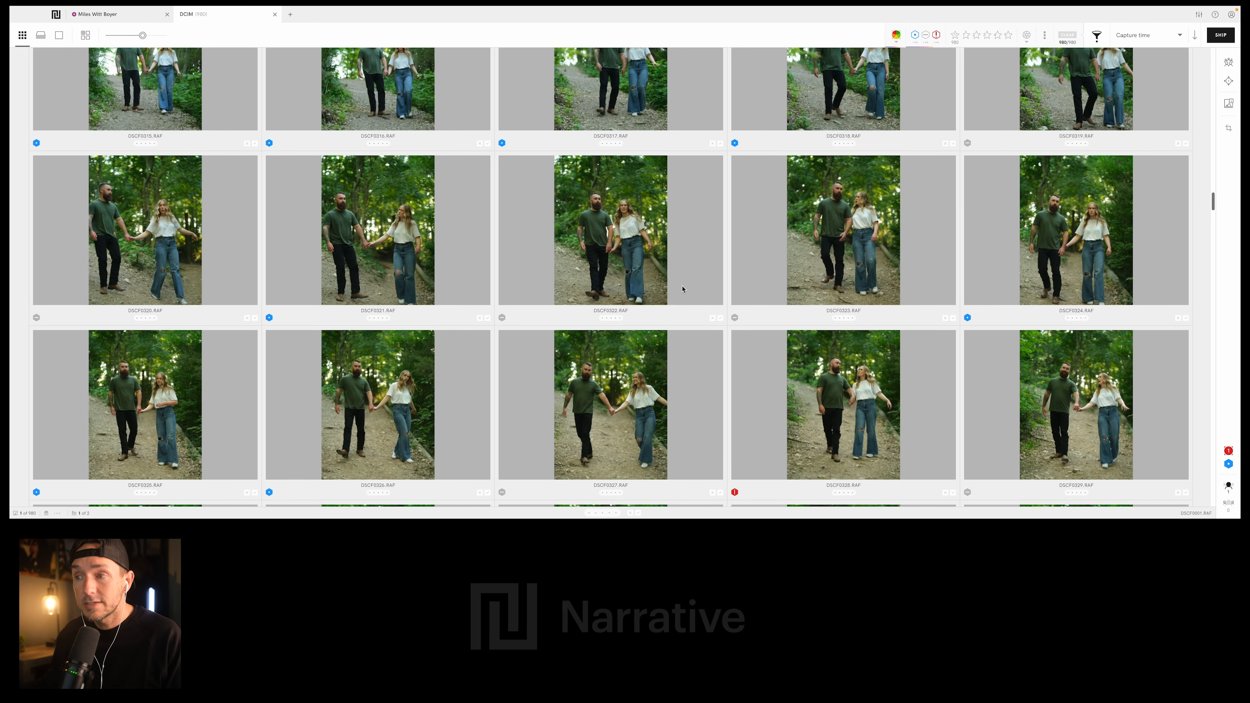
{"action": "scroll", "coordinate": [681, 289], "scroll_direction": "down", "scroll_amount": 12}
{"action": "scroll", "coordinate": [515, 282], "scroll_direction": "down", "scroll_amount": 6}
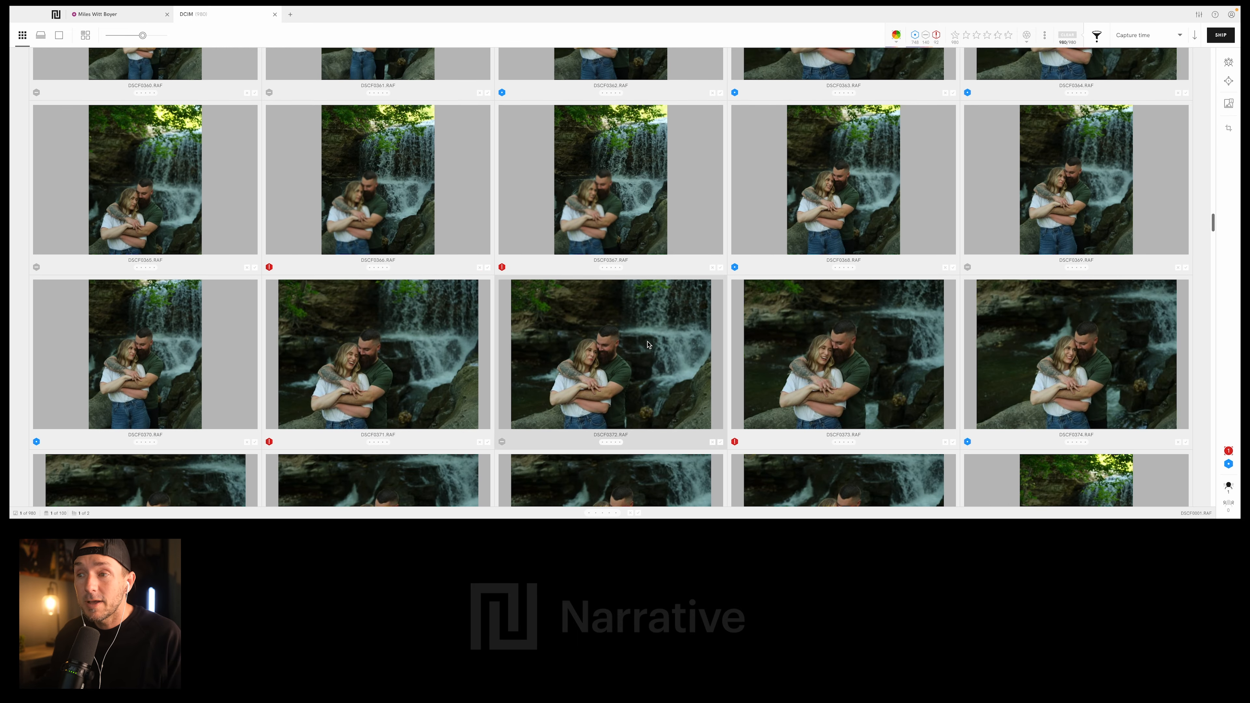
{"action": "scroll", "coordinate": [662, 333], "scroll_direction": "down", "scroll_amount": 12}
{"action": "scroll", "coordinate": [661, 332], "scroll_direction": "down", "scroll_amount": 16}
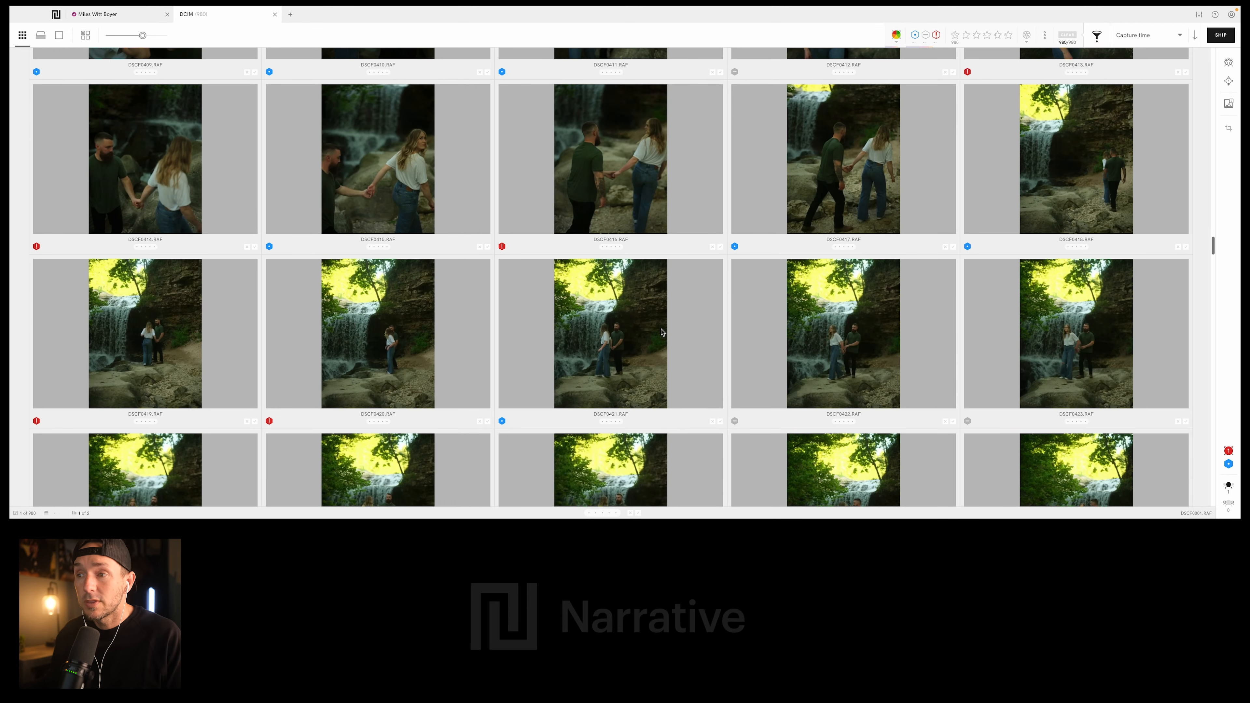
{"action": "scroll", "coordinate": [662, 332], "scroll_direction": "down", "scroll_amount": 20}
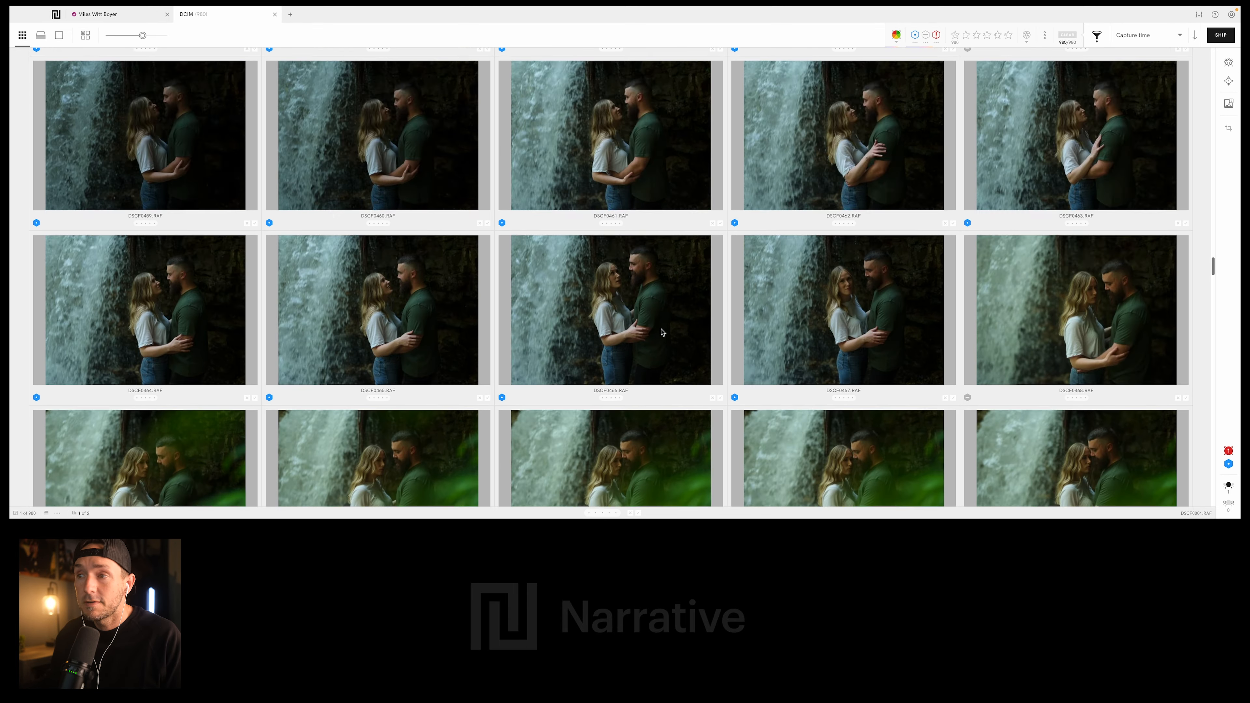
{"action": "scroll", "coordinate": [662, 332], "scroll_direction": "down", "scroll_amount": 6}
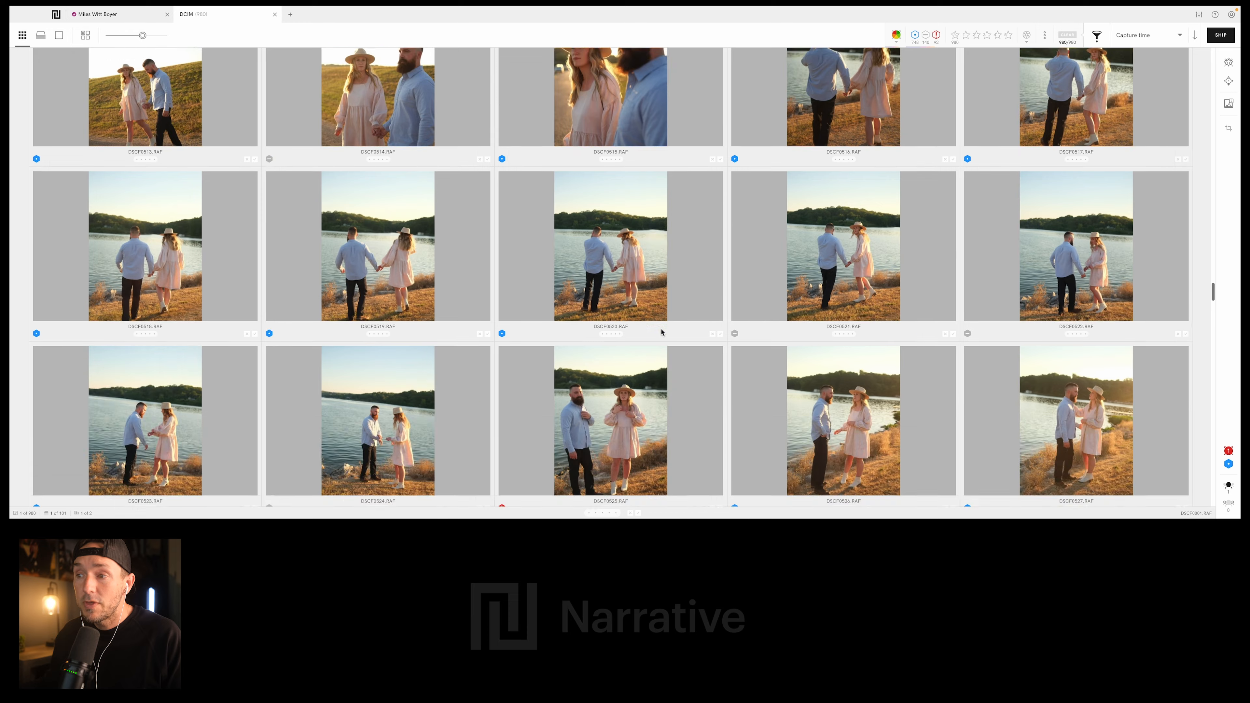
{"action": "scroll", "coordinate": [661, 333], "scroll_direction": "down", "scroll_amount": 20}
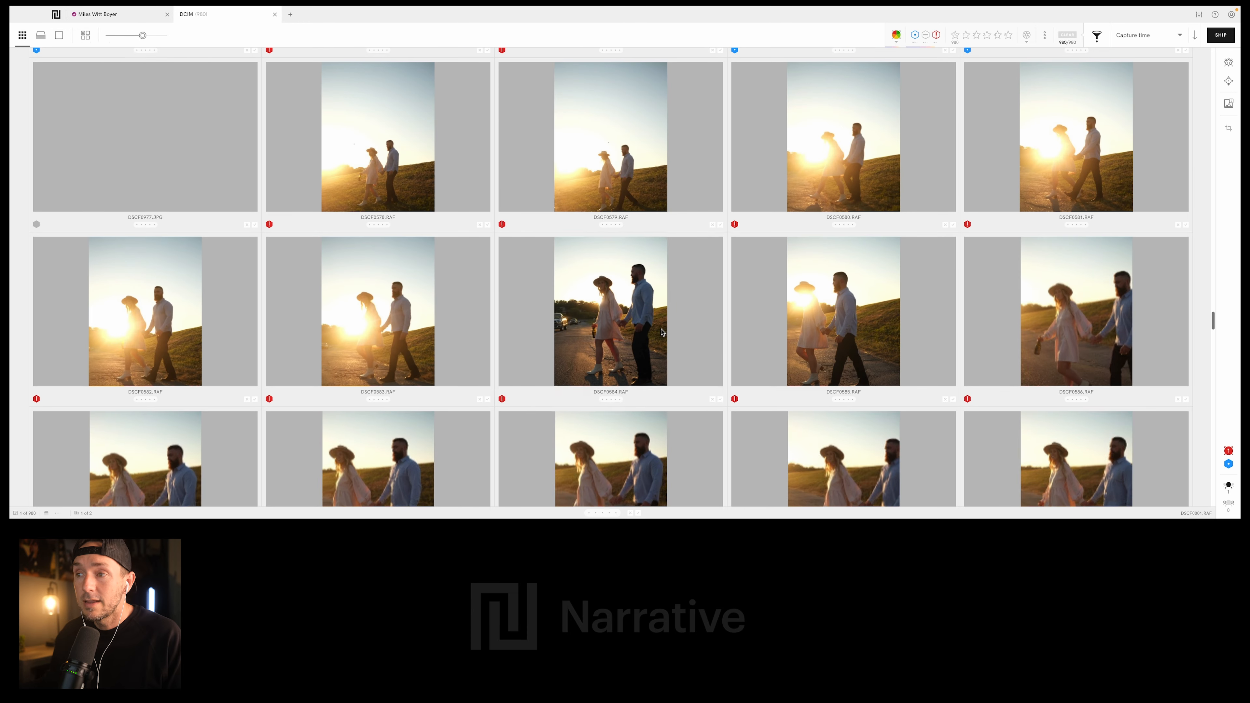
{"action": "scroll", "coordinate": [662, 332], "scroll_direction": "down", "scroll_amount": 6}
{"action": "scroll", "coordinate": [661, 333], "scroll_direction": "down", "scroll_amount": 20}
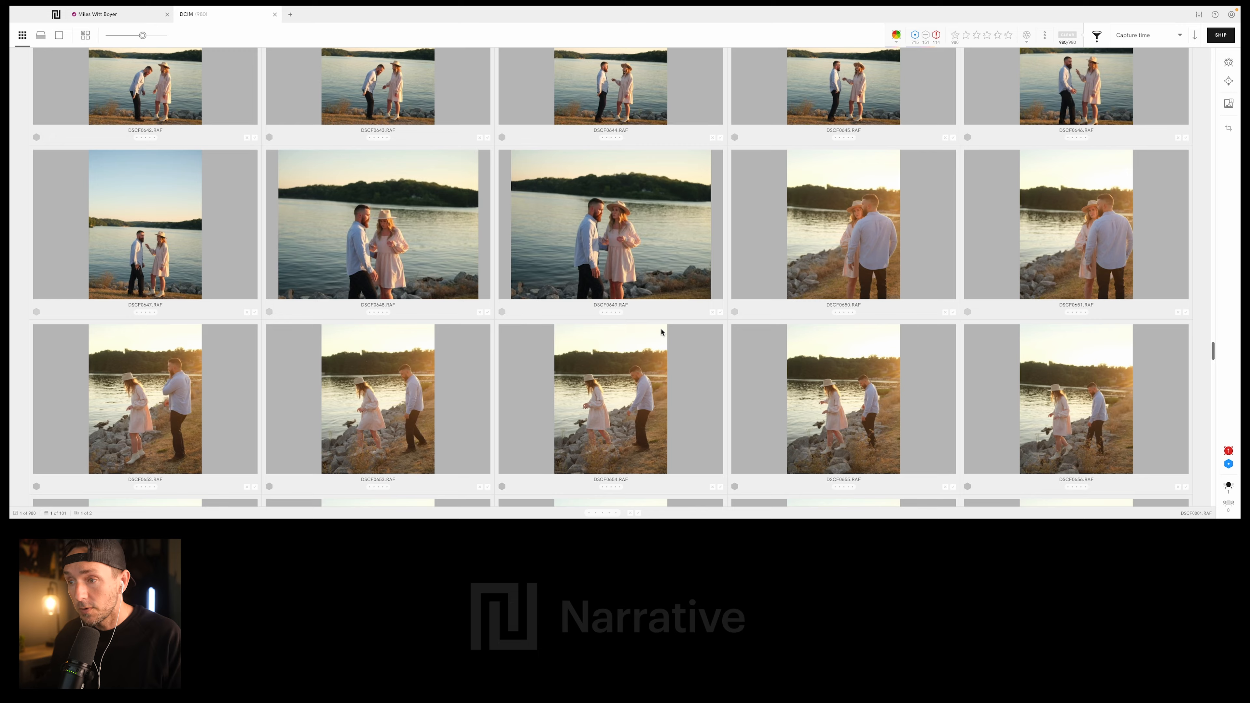
{"action": "scroll", "coordinate": [661, 333], "scroll_direction": "down", "scroll_amount": 20}
{"action": "scroll", "coordinate": [662, 332], "scroll_direction": "down", "scroll_amount": 20}
{"action": "scroll", "coordinate": [661, 332], "scroll_direction": "down", "scroll_amount": 20}
{"action": "scroll", "coordinate": [662, 332], "scroll_direction": "down", "scroll_amount": 20}
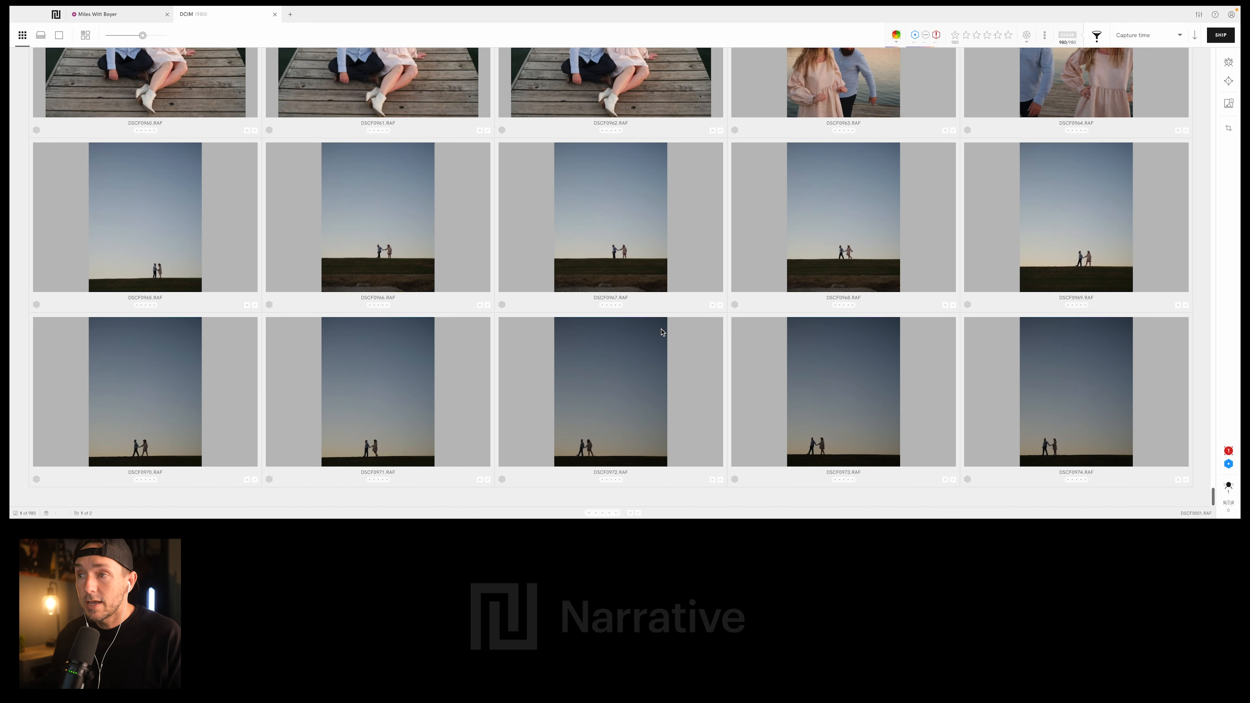
{"action": "scroll", "coordinate": [661, 332], "scroll_direction": "up", "scroll_amount": 20}
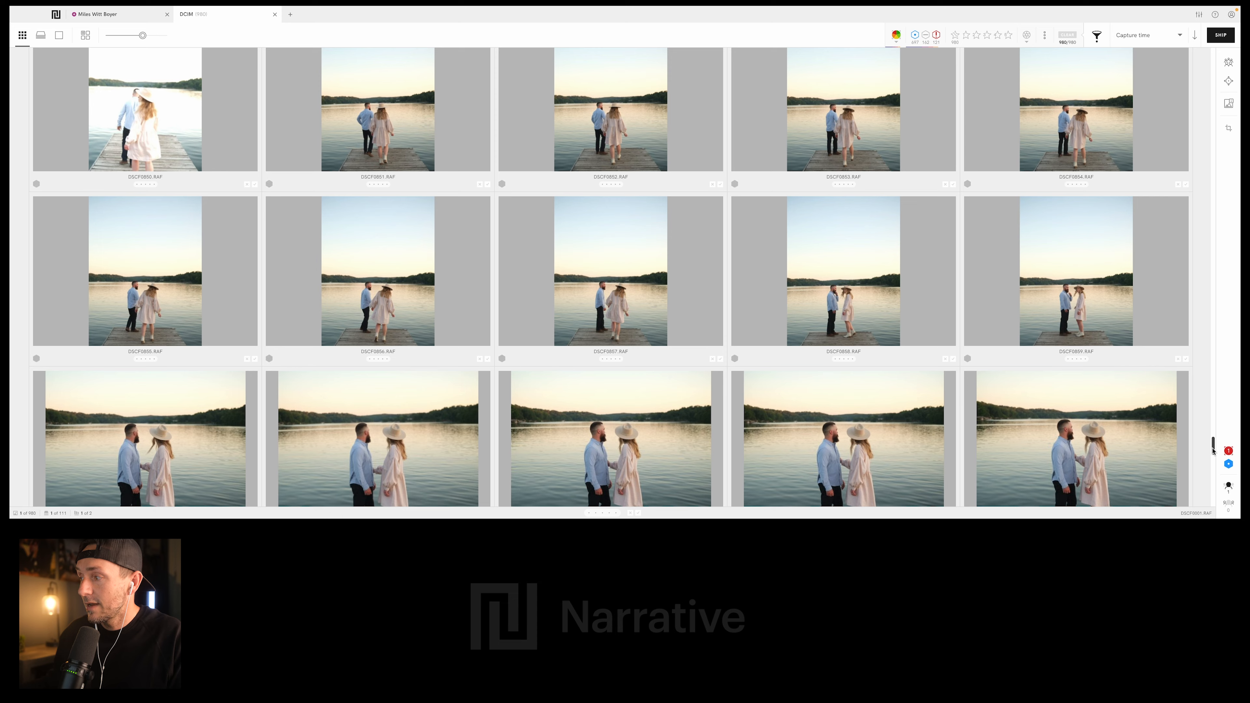
{"action": "left_click_drag", "start_coordinate": [1213, 448], "coordinate": [1211, 55]}
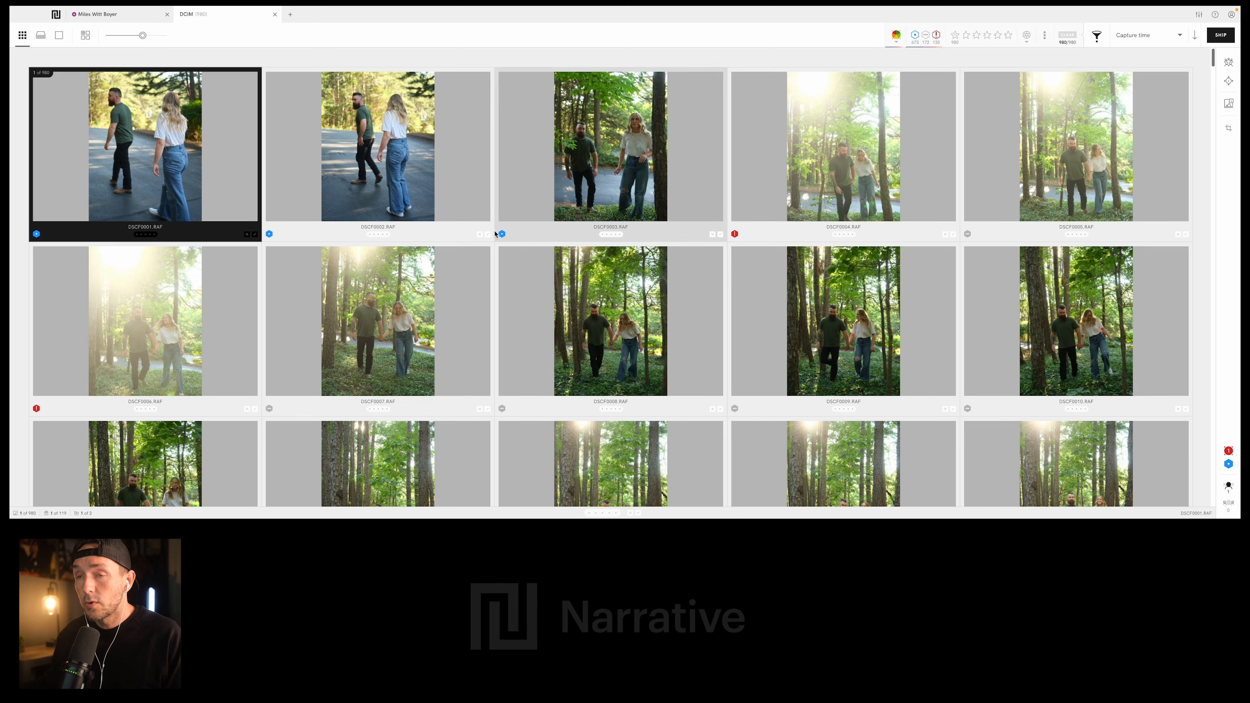
- Switch the photo display from the grid to Scenes View
{"action": "scroll", "coordinate": [488, 213], "scroll_direction": "down", "scroll_amount": 10}
{"action": "scroll", "coordinate": [489, 213], "scroll_direction": "down", "scroll_amount": 5}
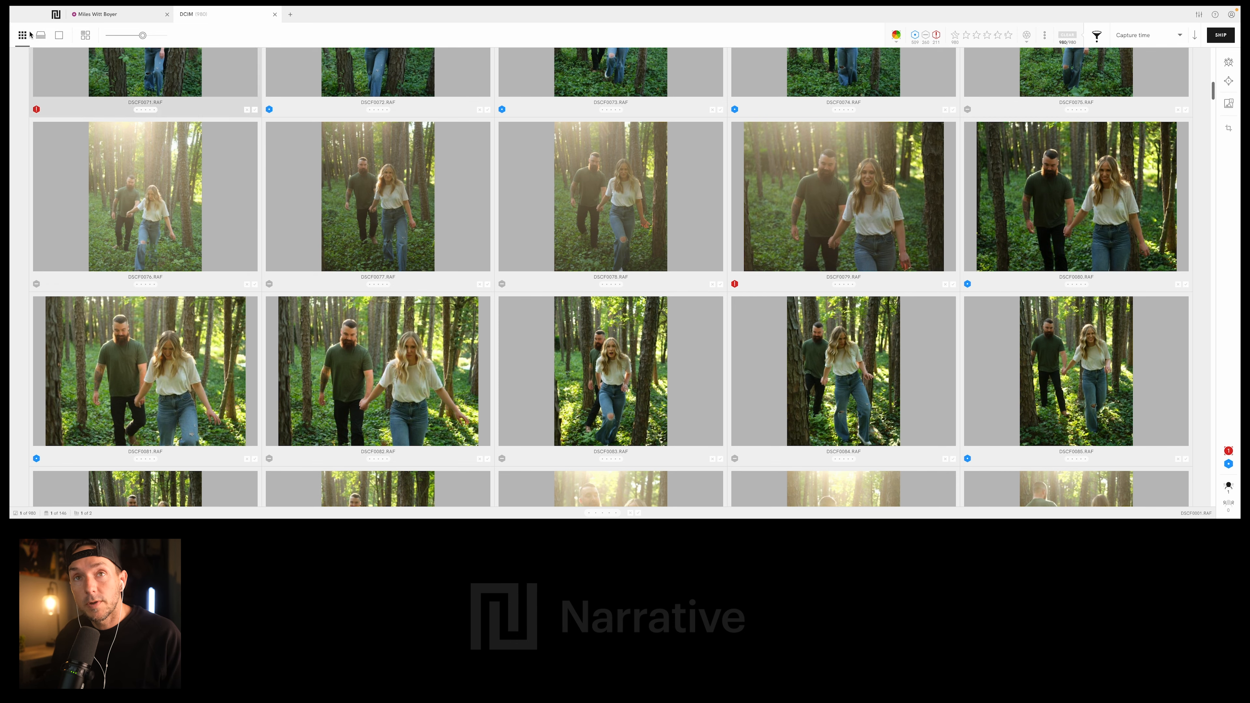
{"action": "scroll", "coordinate": [150, 139], "scroll_direction": "down", "scroll_amount": 5}
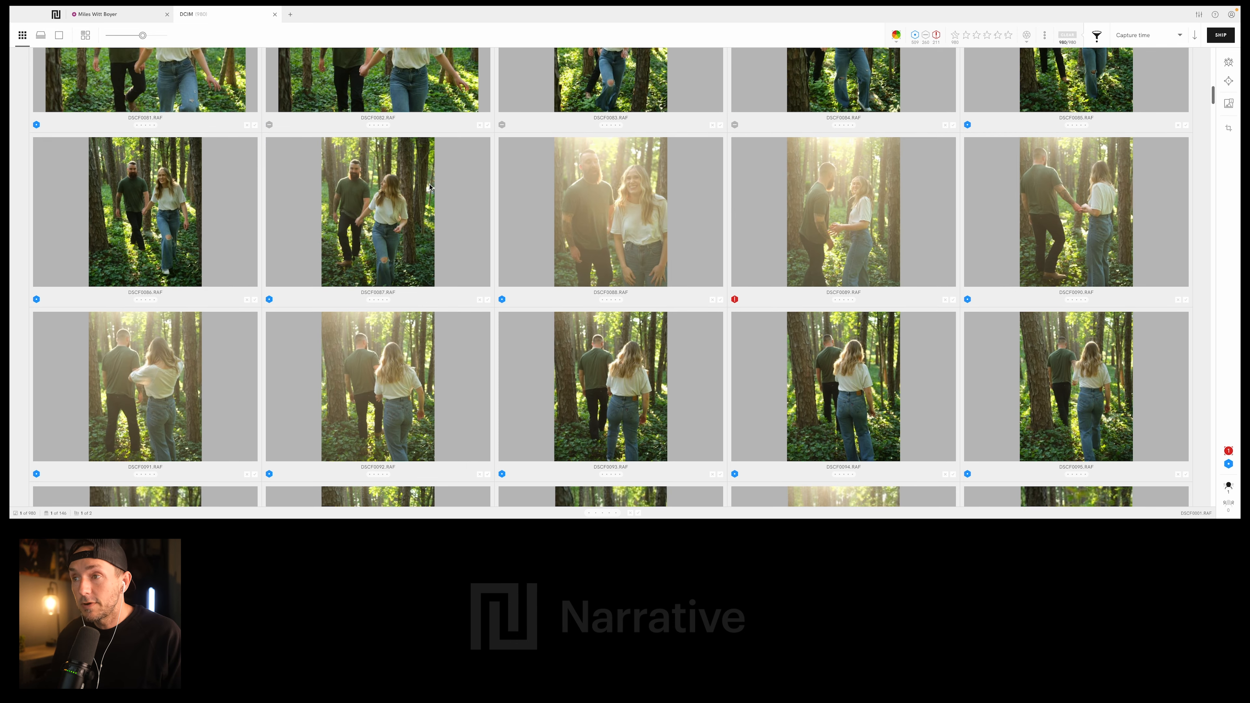
{"action": "scroll", "coordinate": [150, 139], "scroll_direction": "up", "scroll_amount": 20}
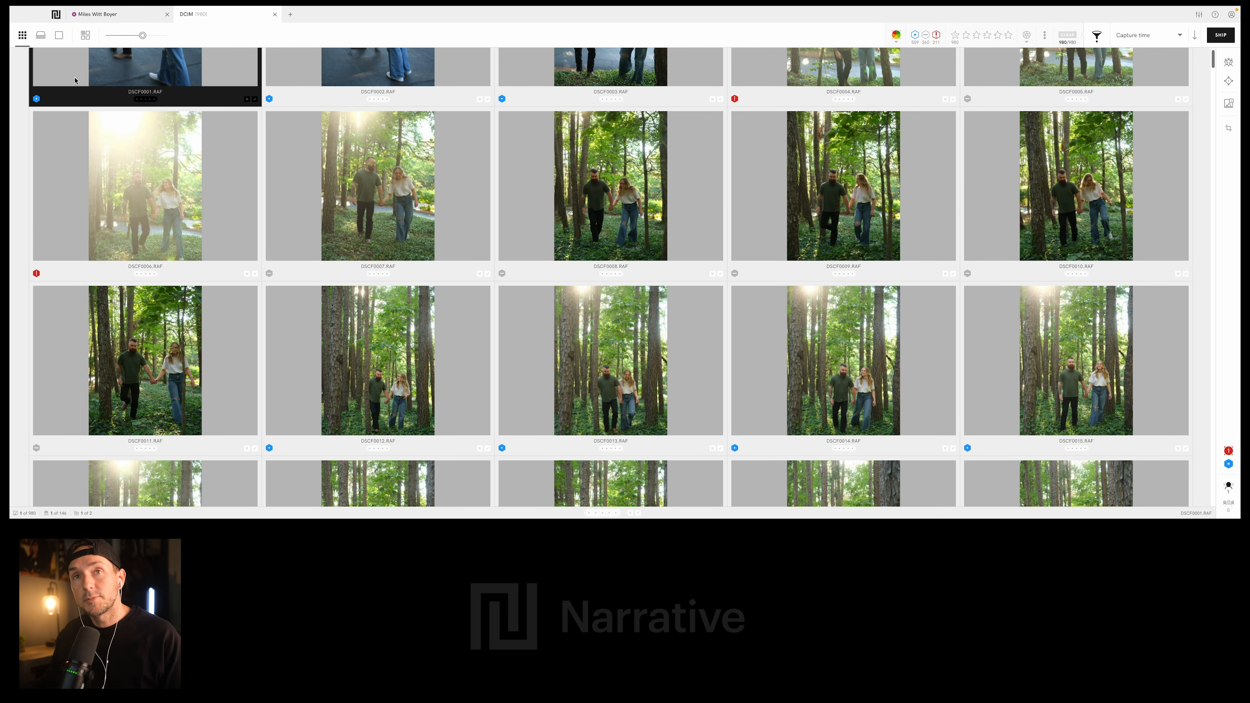
{"action": "scroll", "coordinate": [332, 184], "scroll_direction": "up", "scroll_amount": 2}
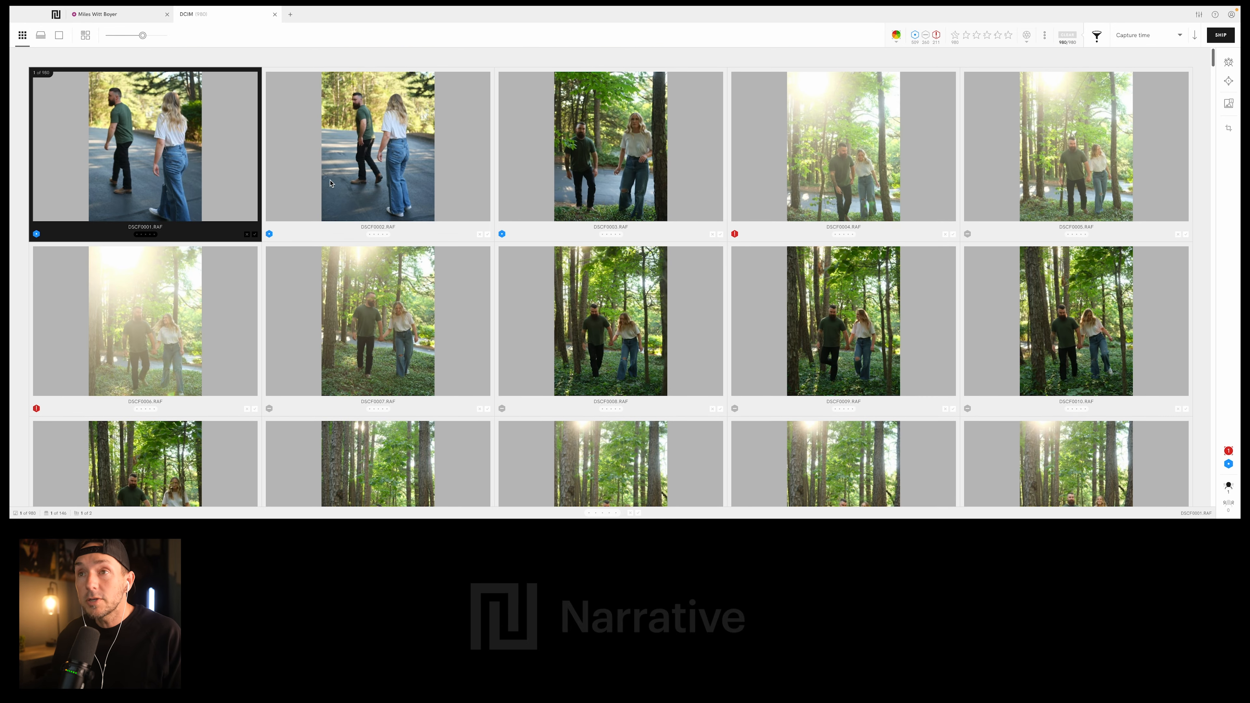
{"action": "left_click", "coordinate": [41, 36]}
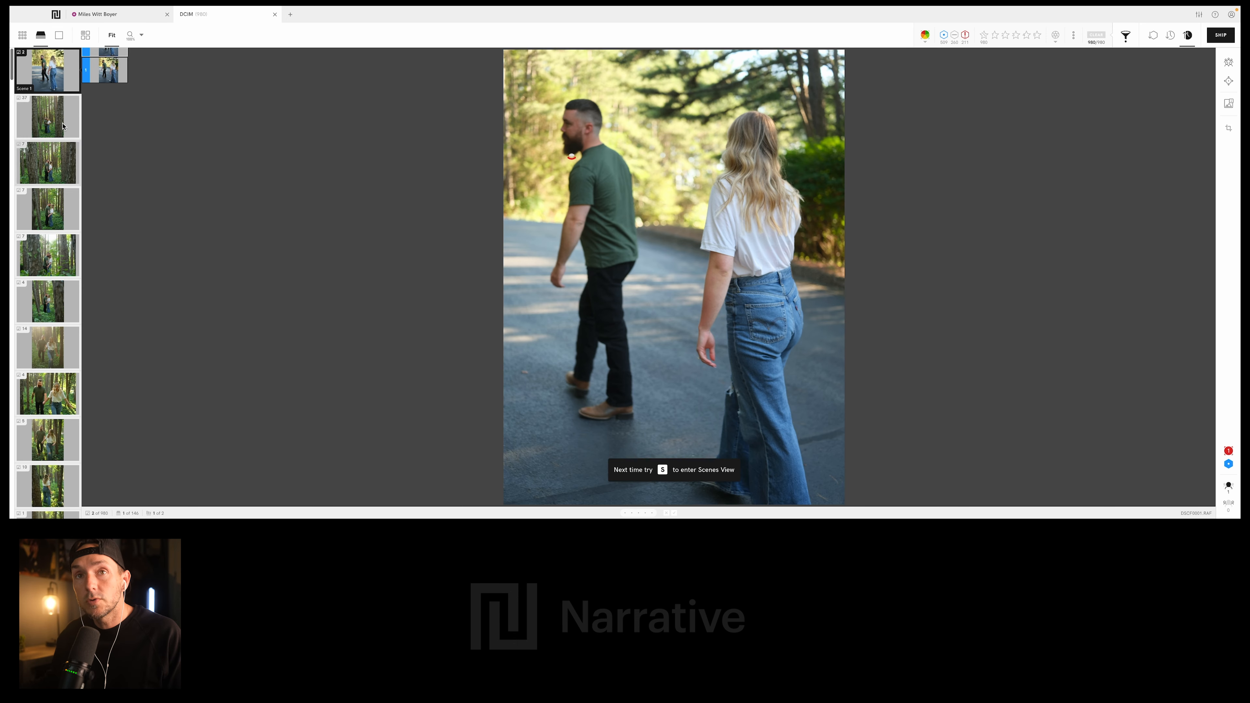
- Examine the photos grouped in Scene 2 and Scene 3, and return to Scene 1
{"action": "left_click", "coordinate": [38, 119]}
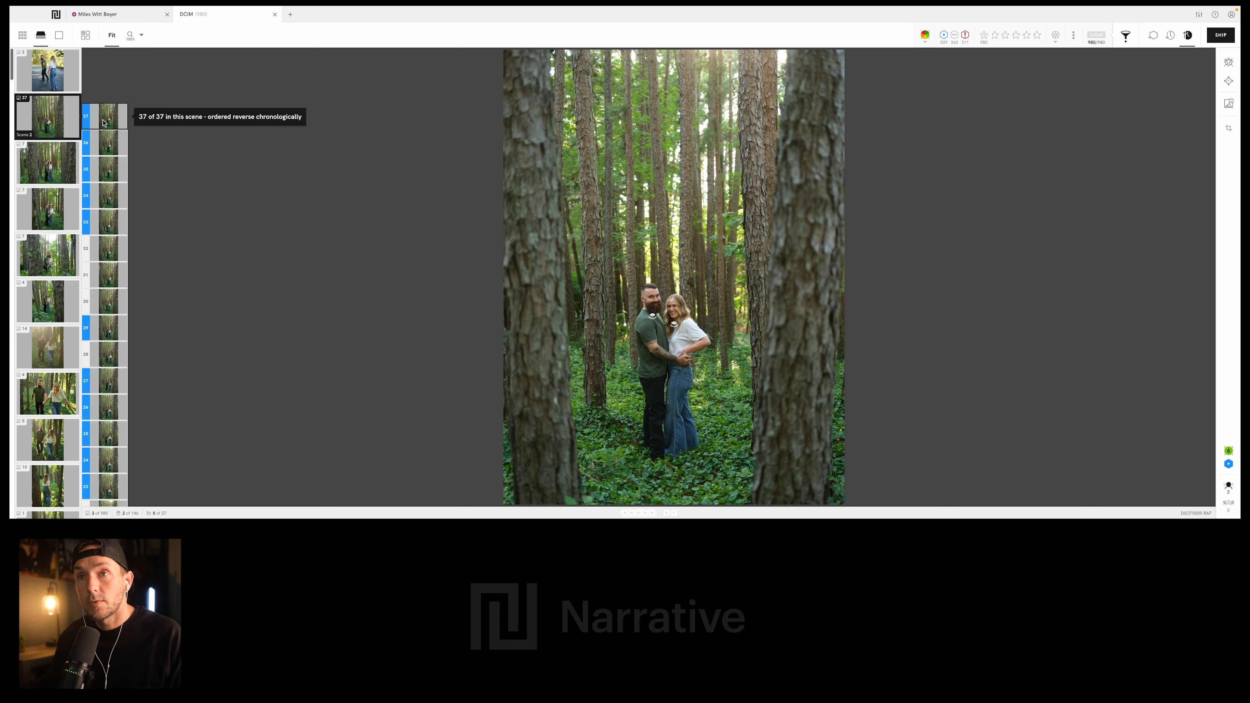
{"action": "scroll", "coordinate": [109, 186], "scroll_direction": "down", "scroll_amount": 10}
{"action": "scroll", "coordinate": [109, 187], "scroll_direction": "up", "scroll_amount": 12}
{"action": "scroll", "coordinate": [113, 201], "scroll_direction": "down", "scroll_amount": 1}
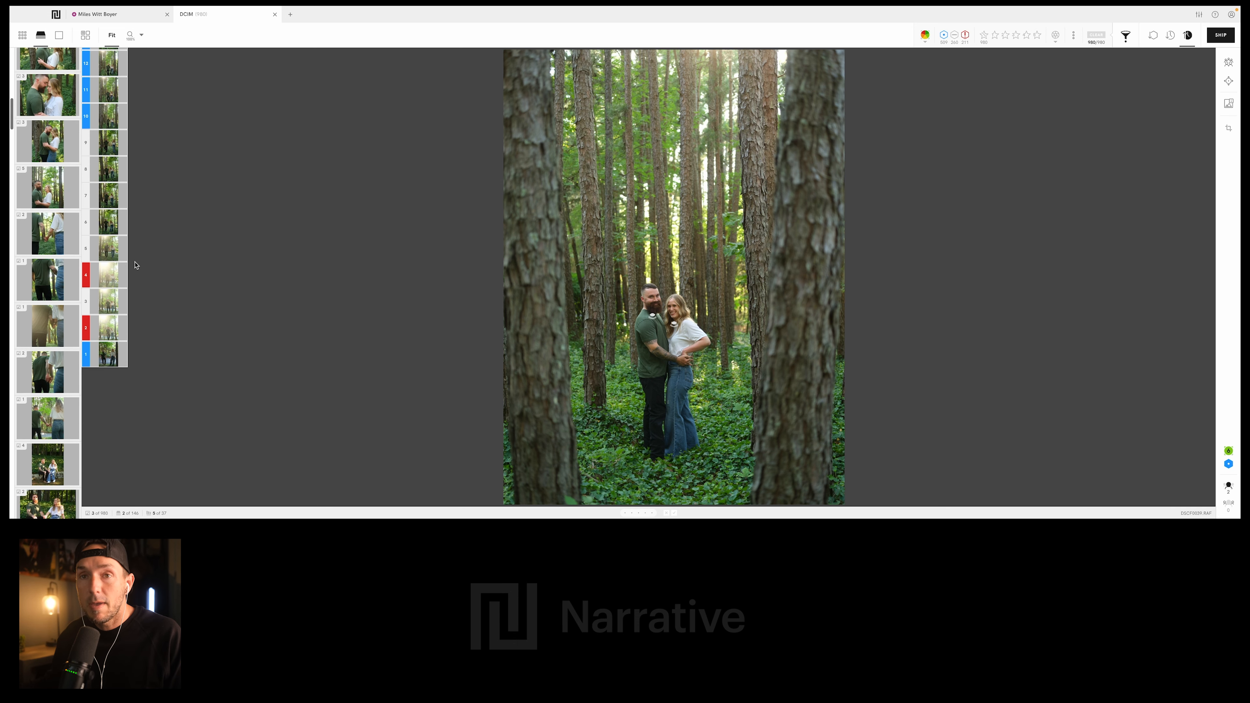
{"action": "scroll", "coordinate": [121, 256], "scroll_direction": "up", "scroll_amount": 6}
{"action": "scroll", "coordinate": [119, 252], "scroll_direction": "up", "scroll_amount": 6}
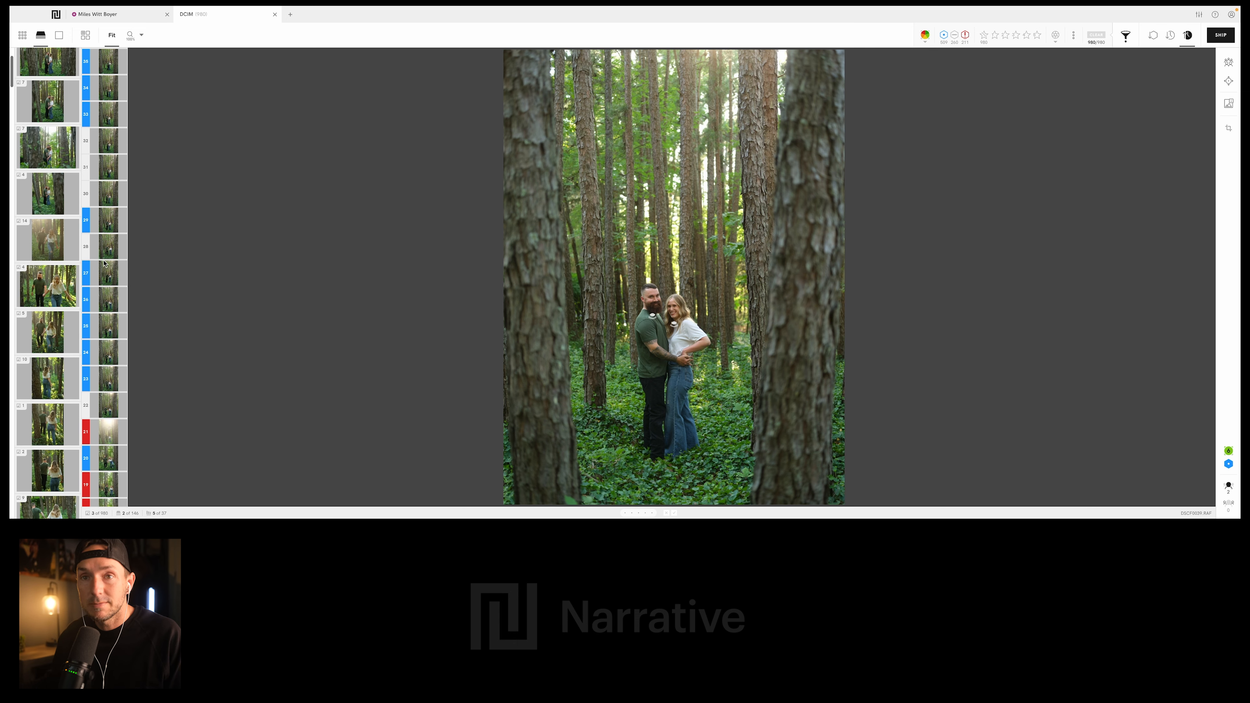
{"action": "left_click", "coordinate": [106, 255]}
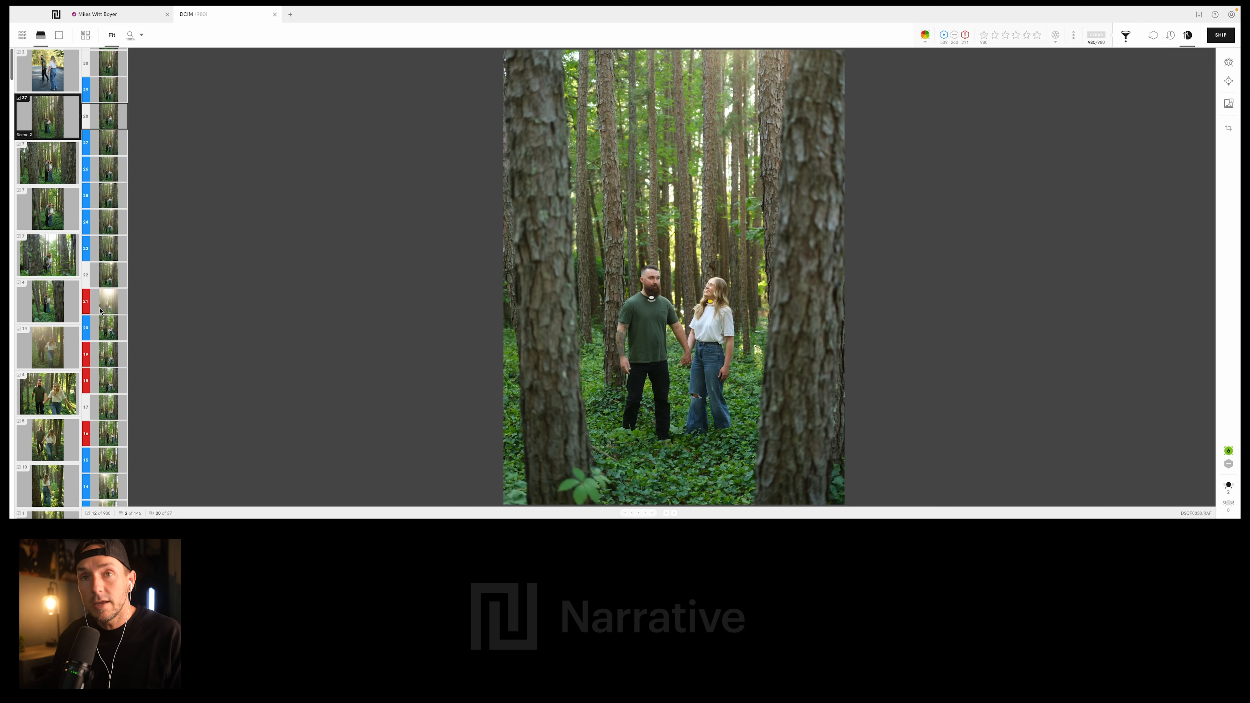
{"action": "left_click", "coordinate": [51, 164]}
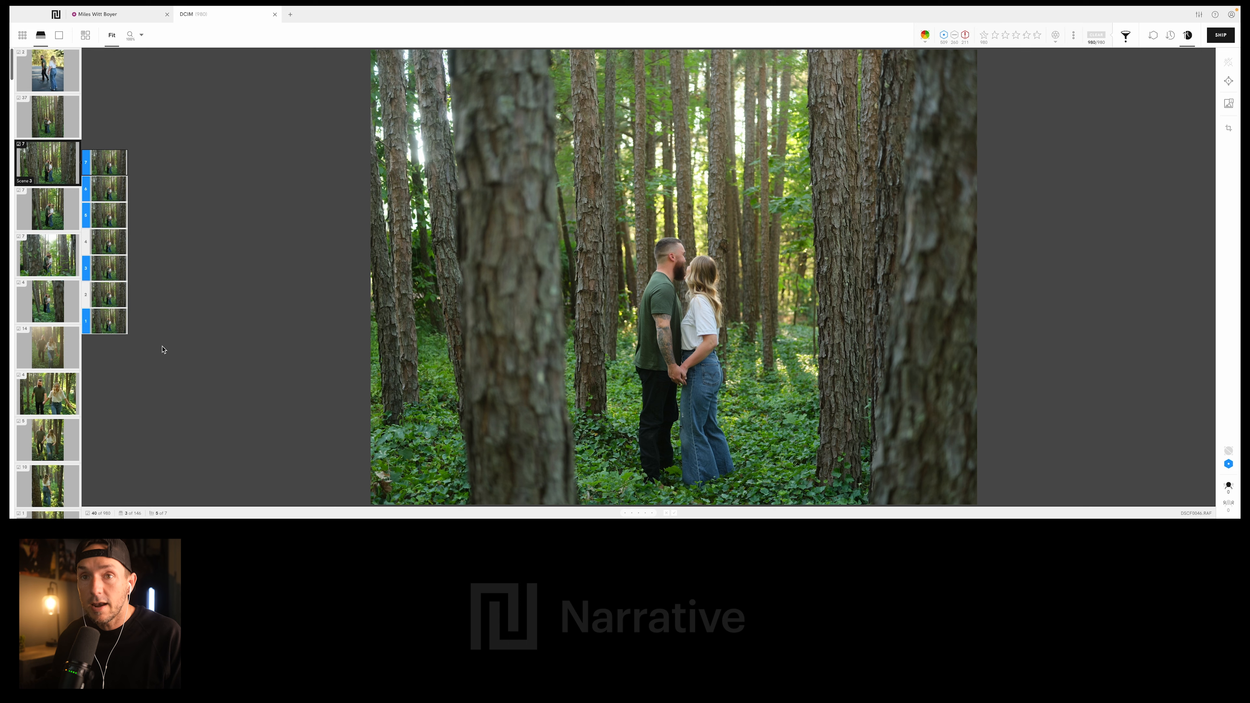
{"action": "left_click", "coordinate": [49, 83]}
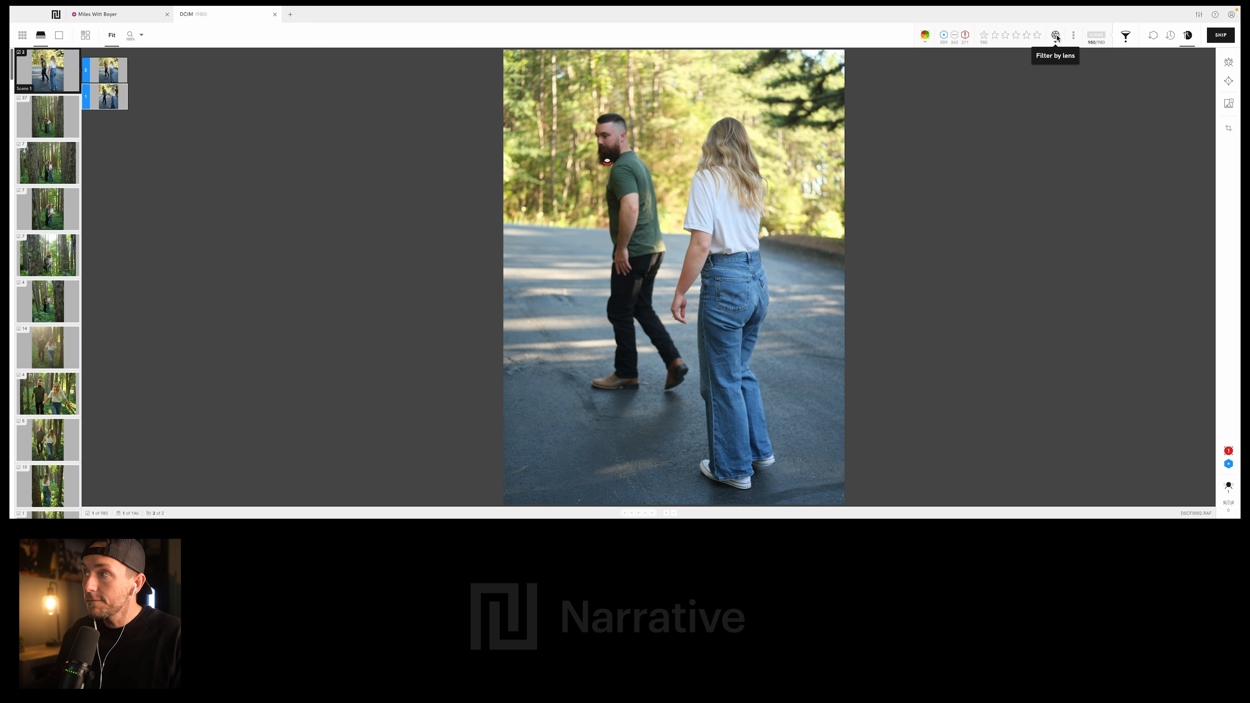
- Filter the shoot to the photos with the blue assessment marker, showing the face close-ups briefly and hiding them again
{"action": "left_click", "coordinate": [924, 39]}
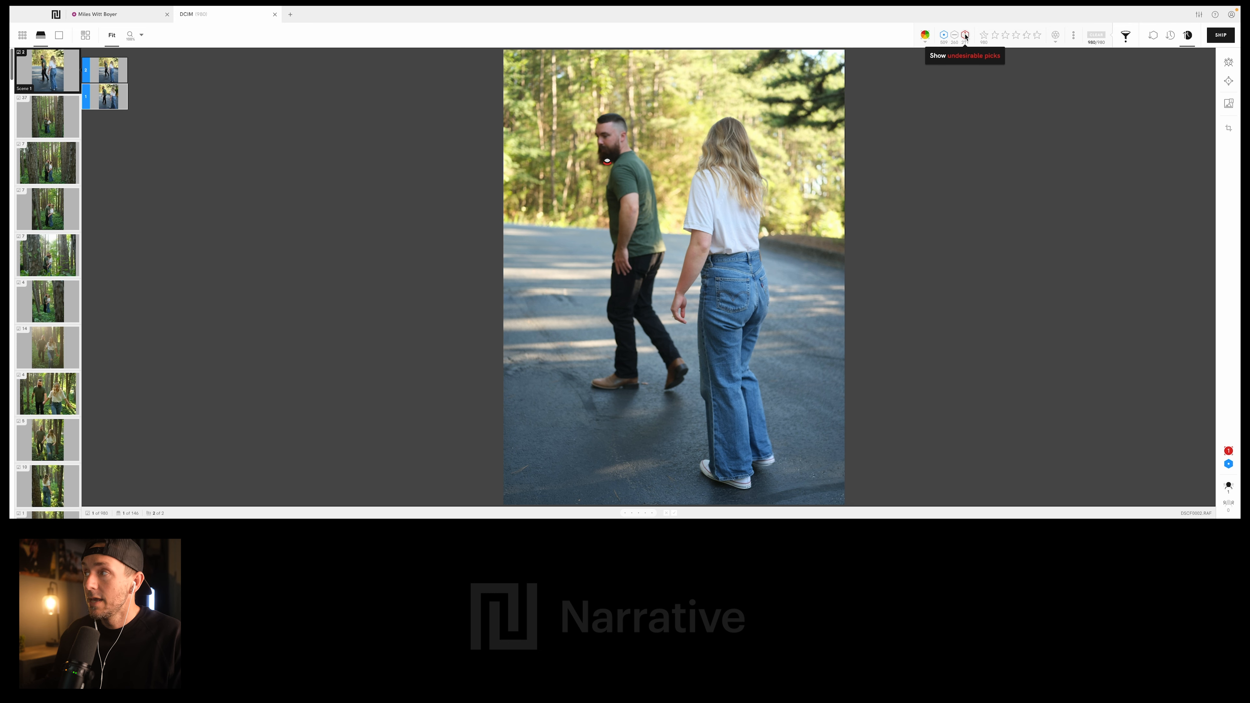
{"action": "left_click", "coordinate": [1229, 64]}
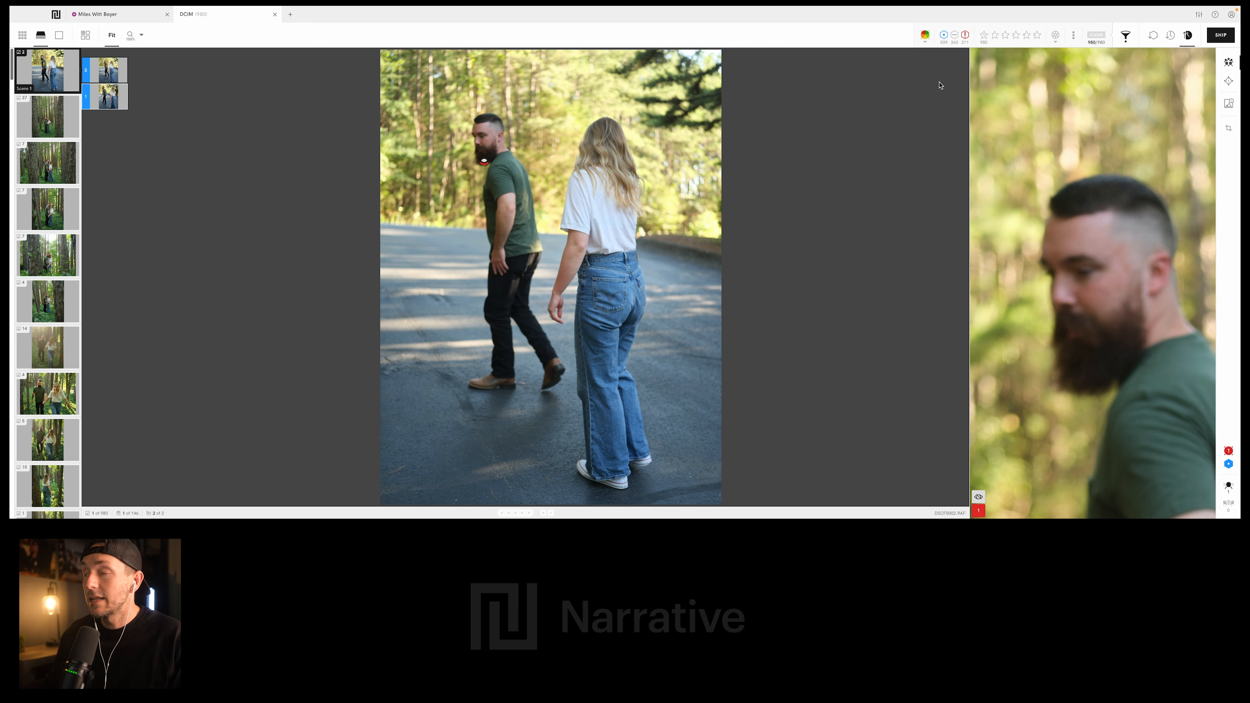
{"action": "left_click", "coordinate": [943, 35]}
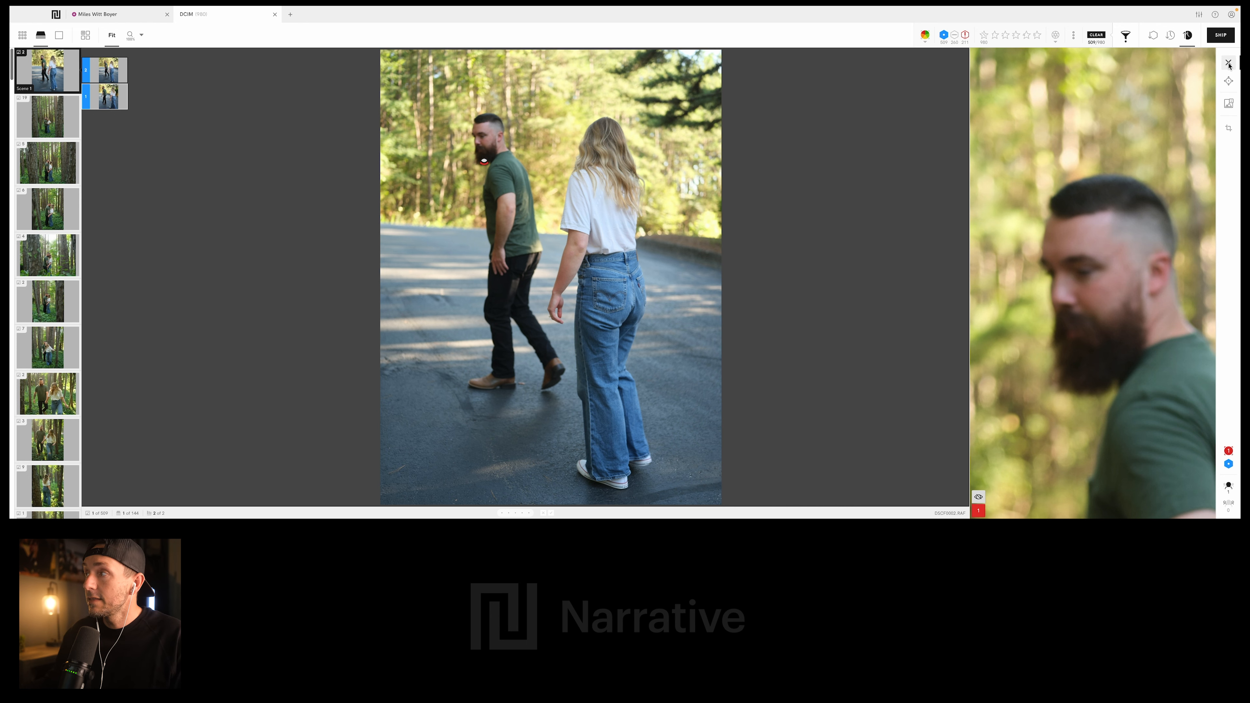
{"action": "left_click", "coordinate": [1229, 64]}
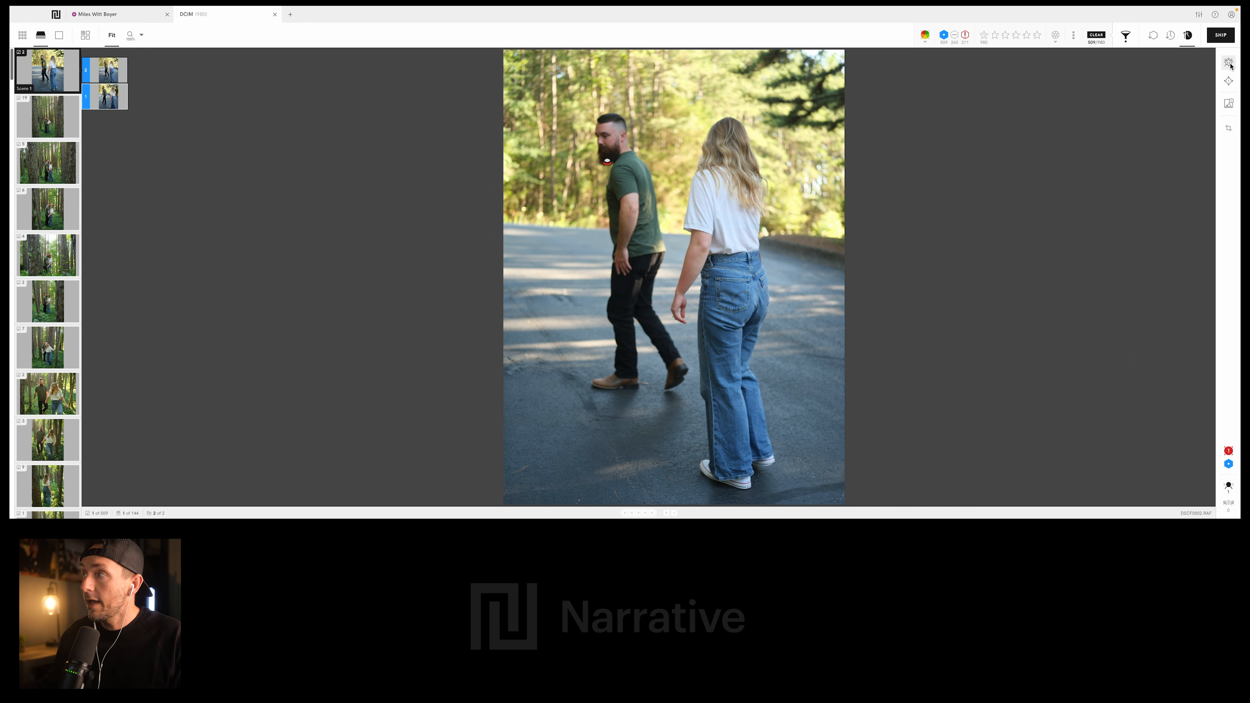
- Show the face close-ups and examine them for photos in Scene 2 and the backlit forest scene
{"action": "left_click", "coordinate": [1229, 64]}
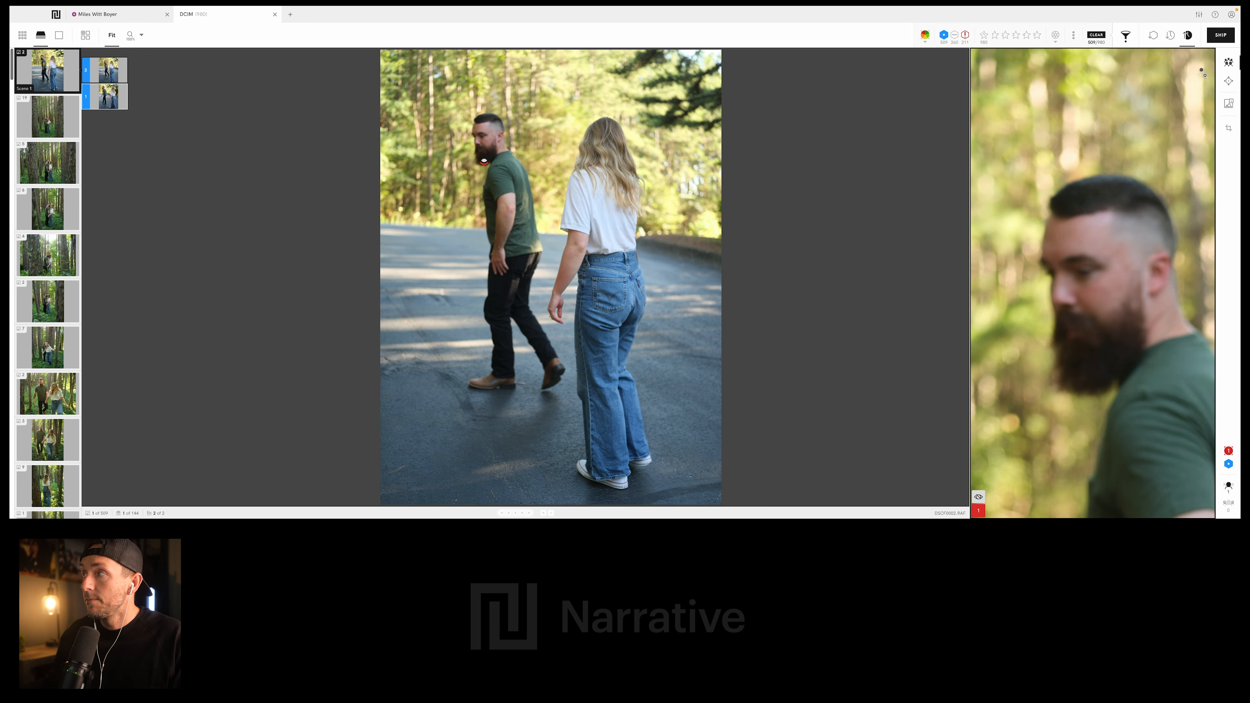
{"action": "left_click", "coordinate": [53, 104]}
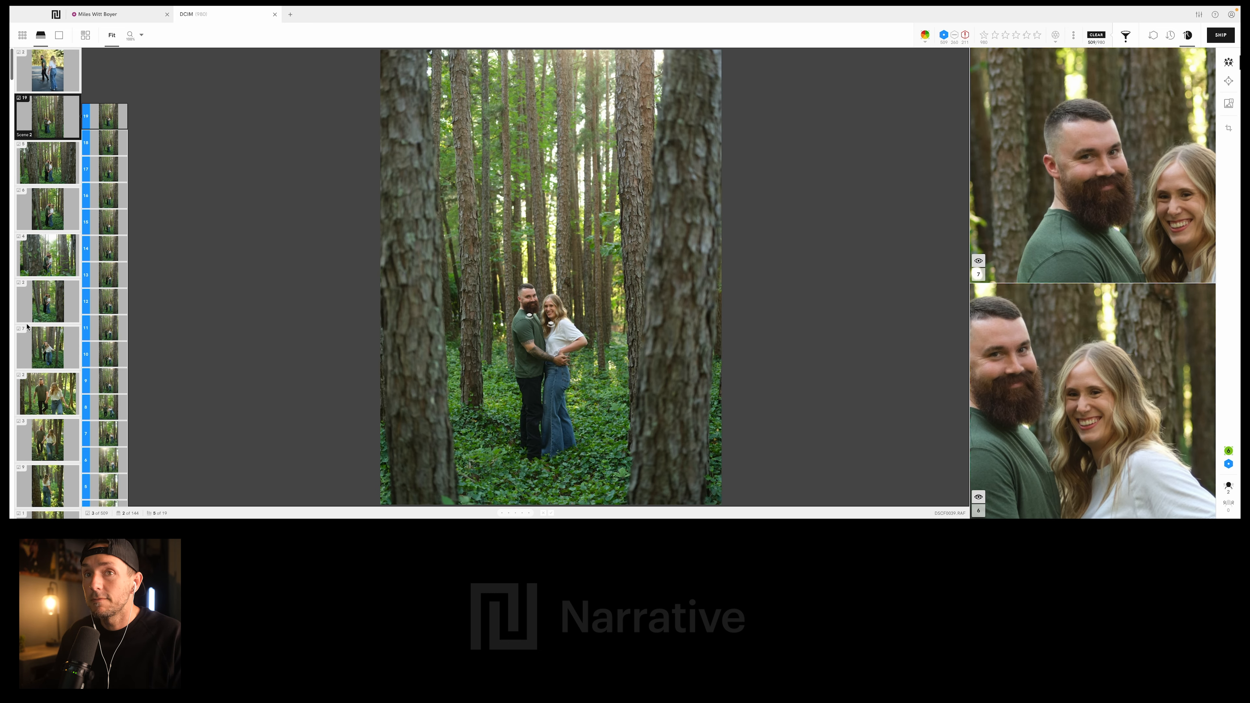
{"action": "left_click", "coordinate": [106, 277]}
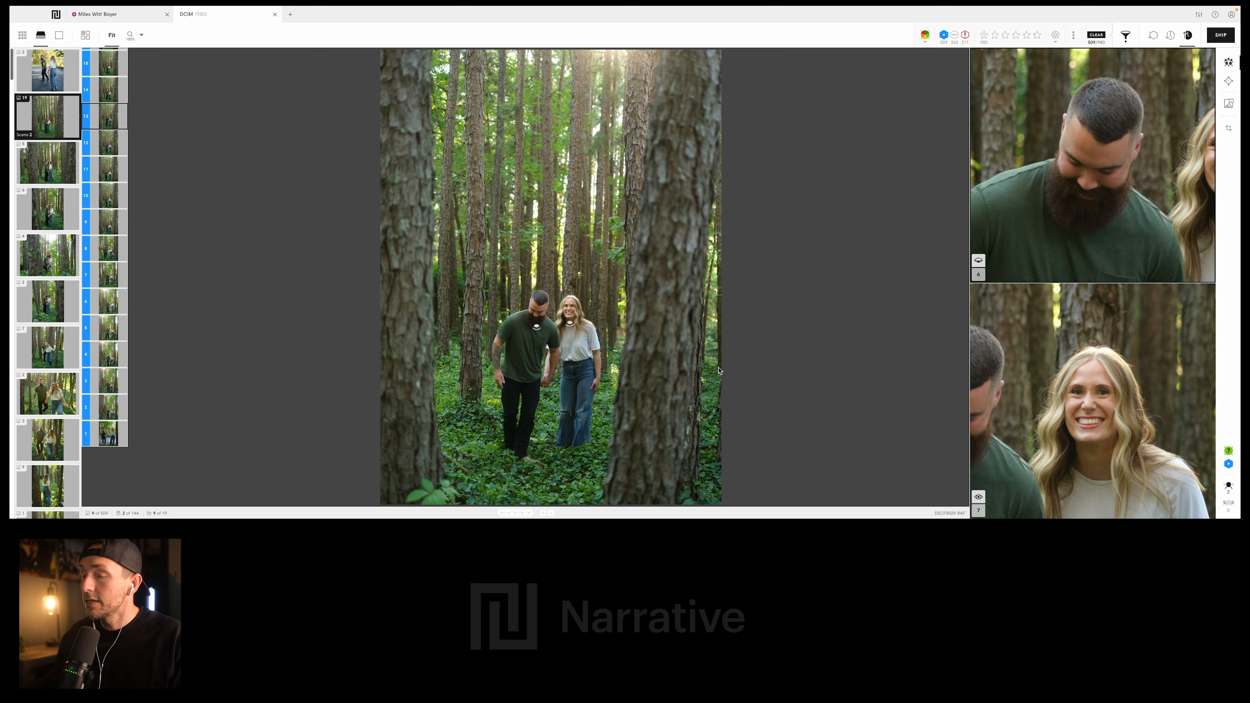
{"action": "left_click", "coordinate": [57, 251]}
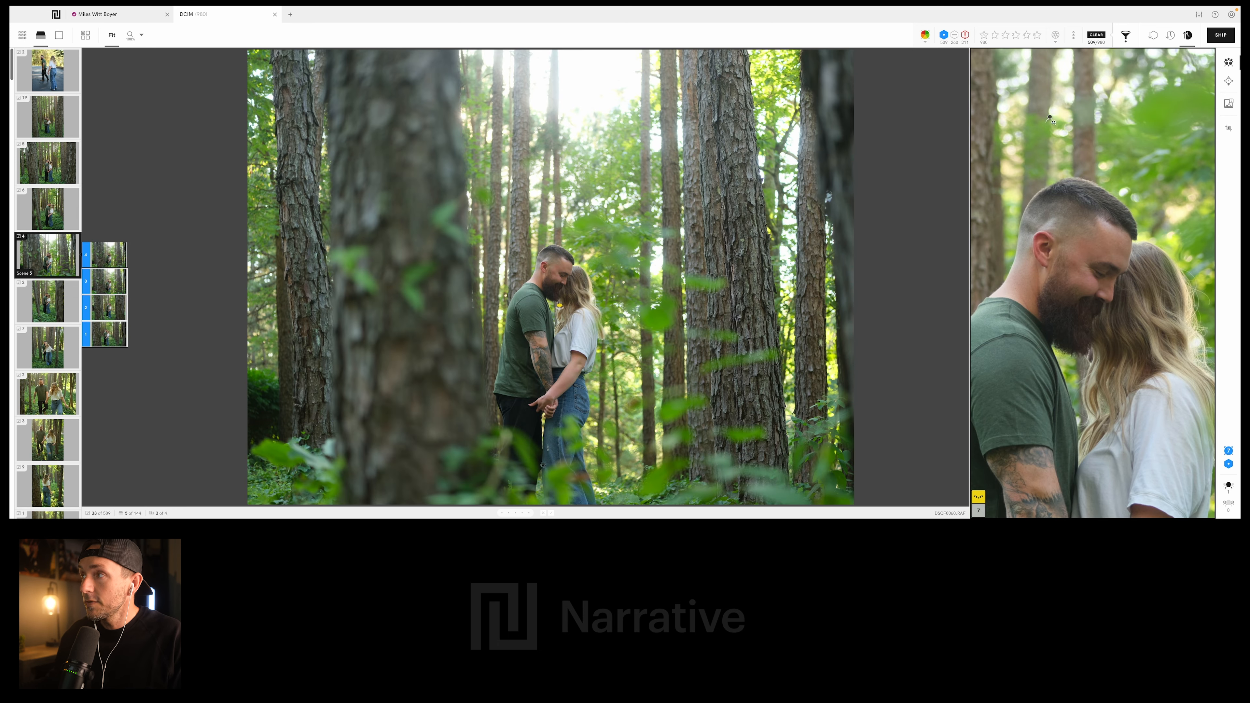
- Order the photos by capture time and switch from Scenes View to the thumbnail grid
{"action": "left_click", "coordinate": [1173, 39]}
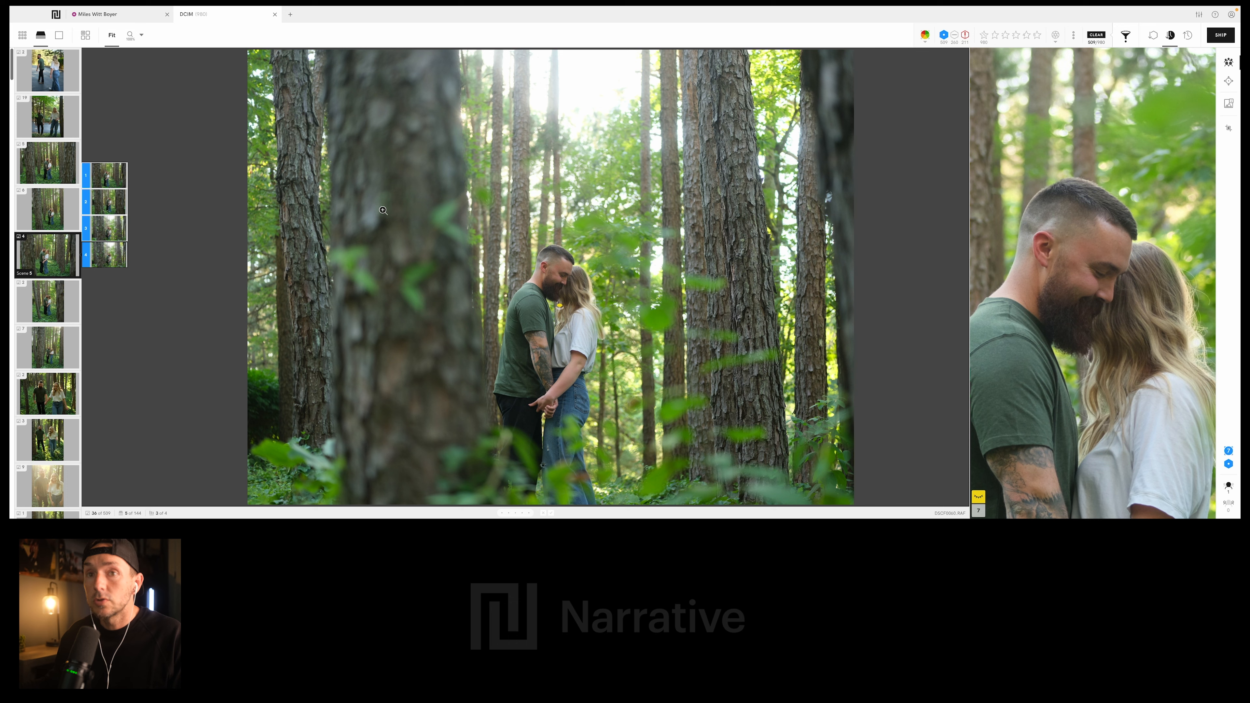
{"action": "scroll", "coordinate": [45, 210], "scroll_direction": "down", "scroll_amount": 8}
{"action": "scroll", "coordinate": [45, 204], "scroll_direction": "up", "scroll_amount": 8}
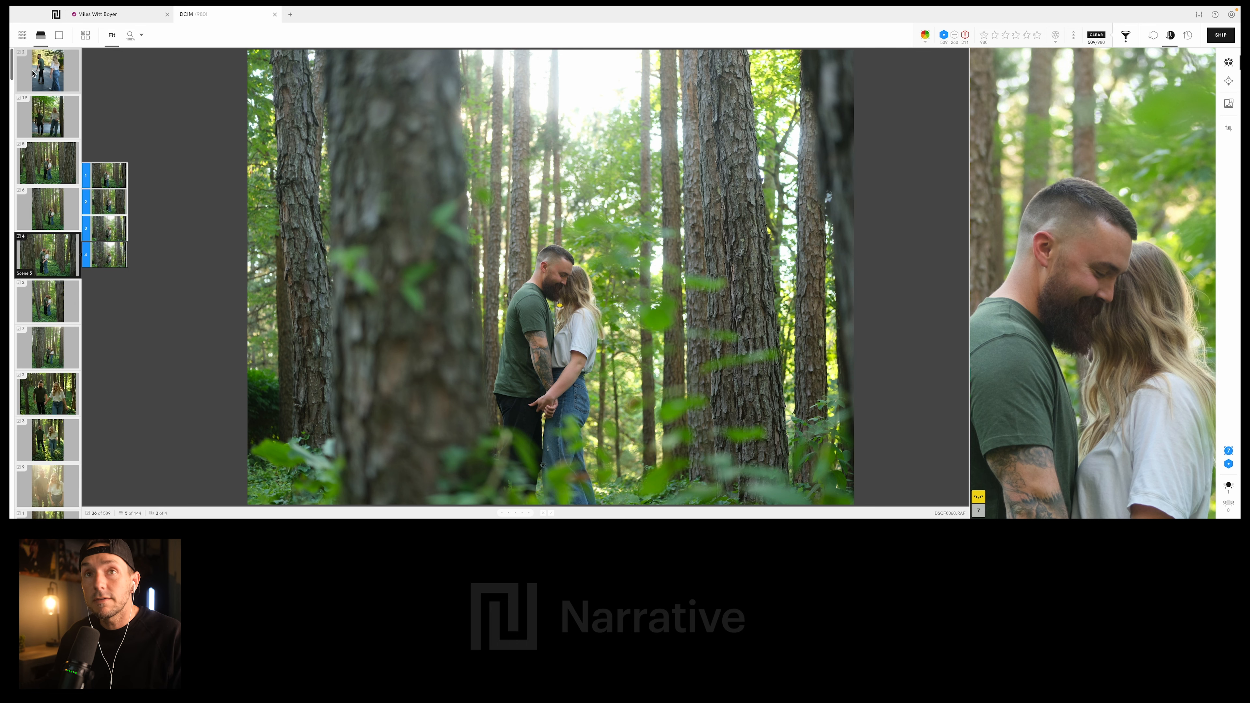
{"action": "left_click", "coordinate": [22, 35]}
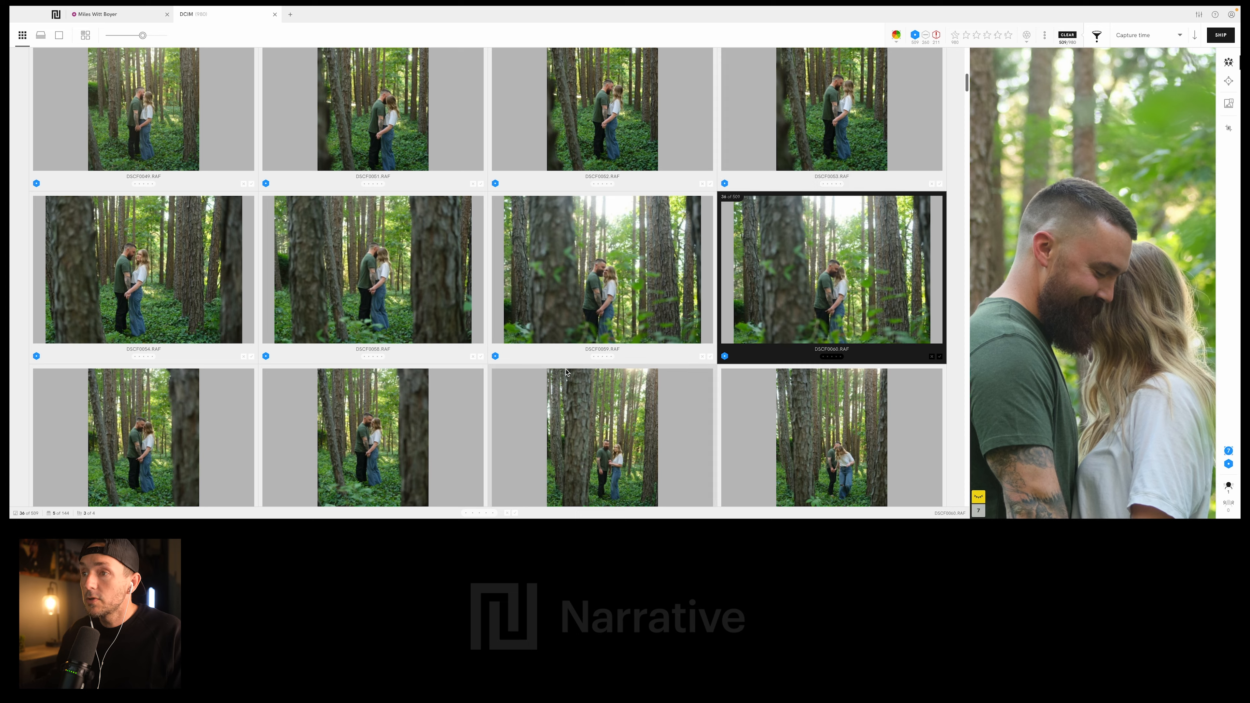
- Compare the face close-ups of the couple seated on the stone wall and rate DSCF0163.RAF 1 star
{"action": "scroll", "coordinate": [566, 372], "scroll_direction": "down", "scroll_amount": 15}
{"action": "scroll", "coordinate": [611, 365], "scroll_direction": "down", "scroll_amount": 15}
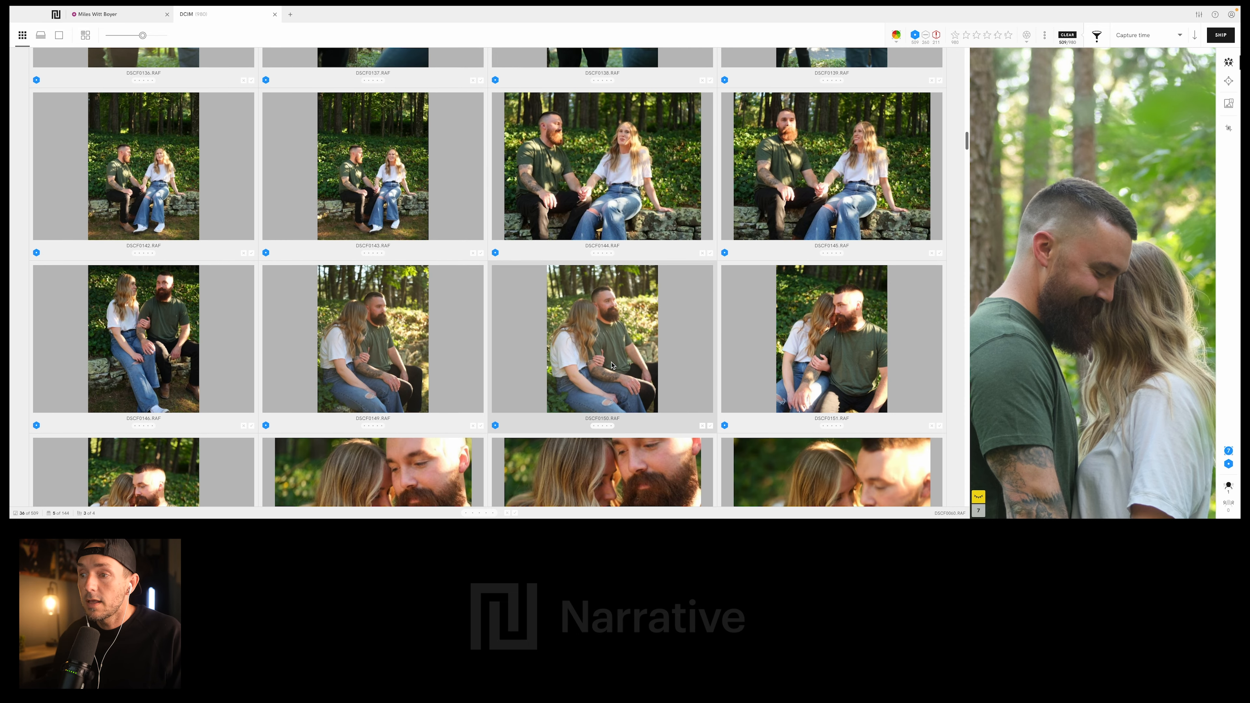
{"action": "scroll", "coordinate": [611, 365], "scroll_direction": "down", "scroll_amount": 6}
{"action": "left_click", "coordinate": [398, 385]}
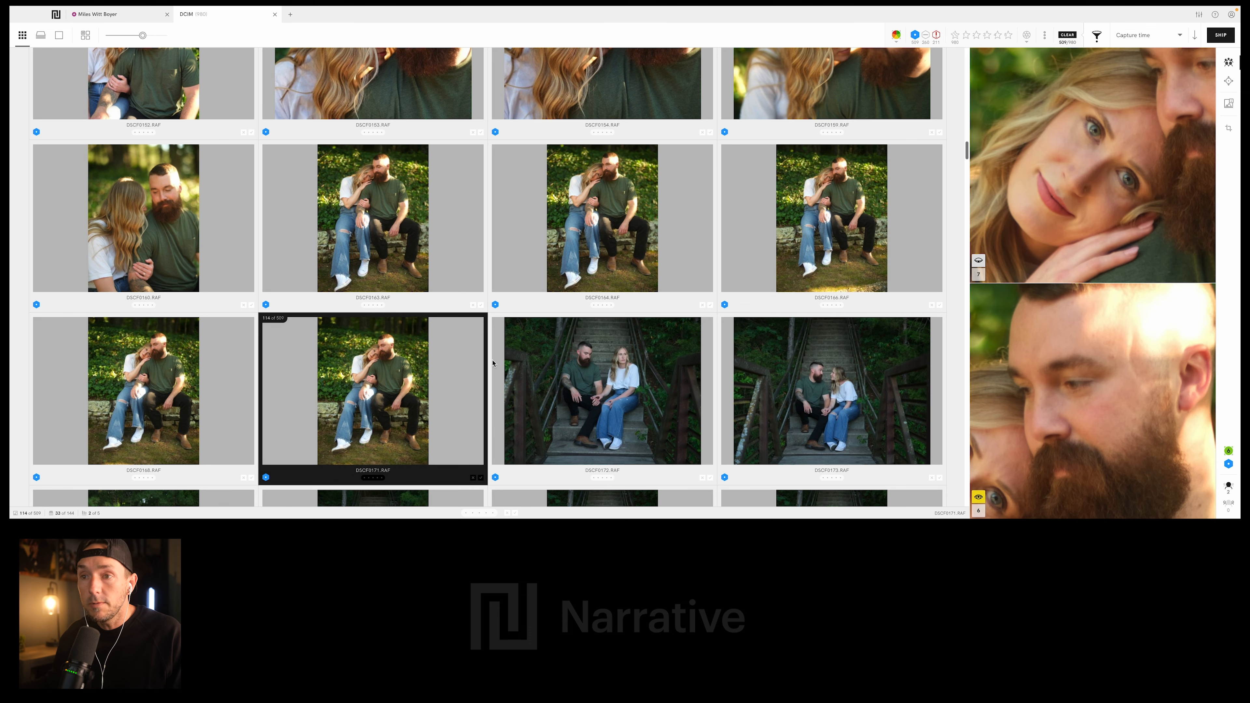
{"action": "scroll", "coordinate": [475, 307], "scroll_direction": "up", "scroll_amount": 1}
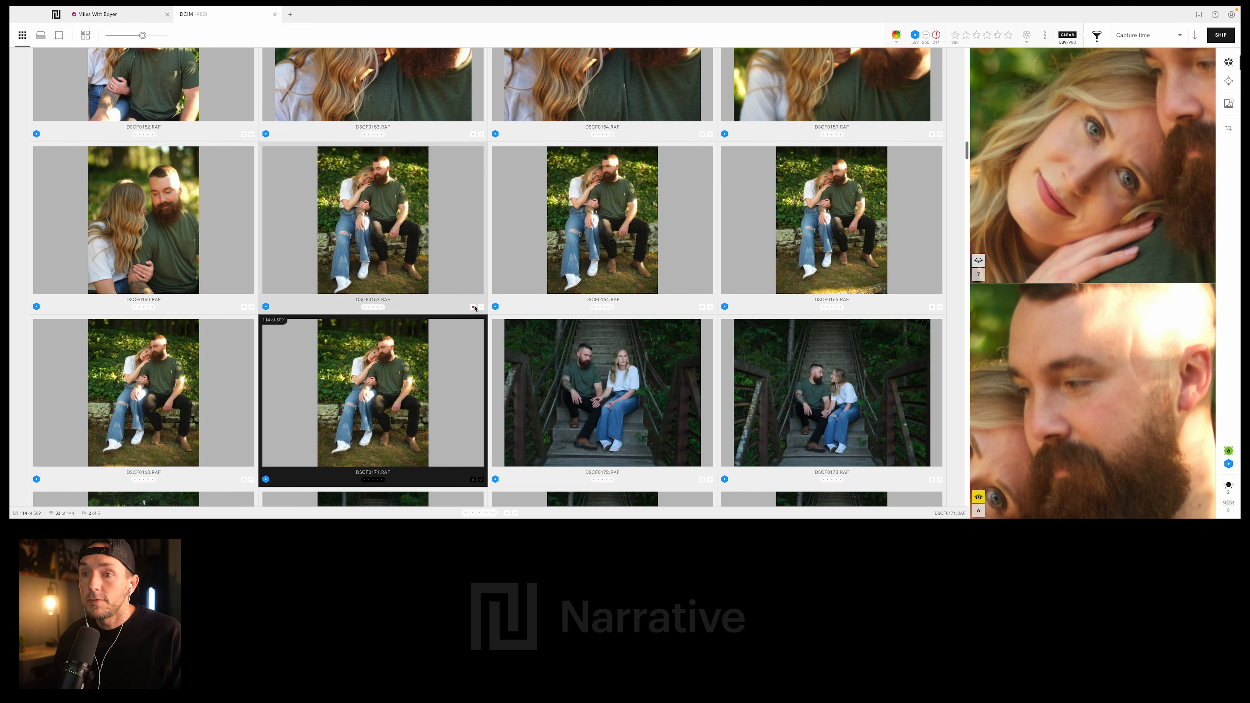
{"action": "left_click", "coordinate": [597, 206]}
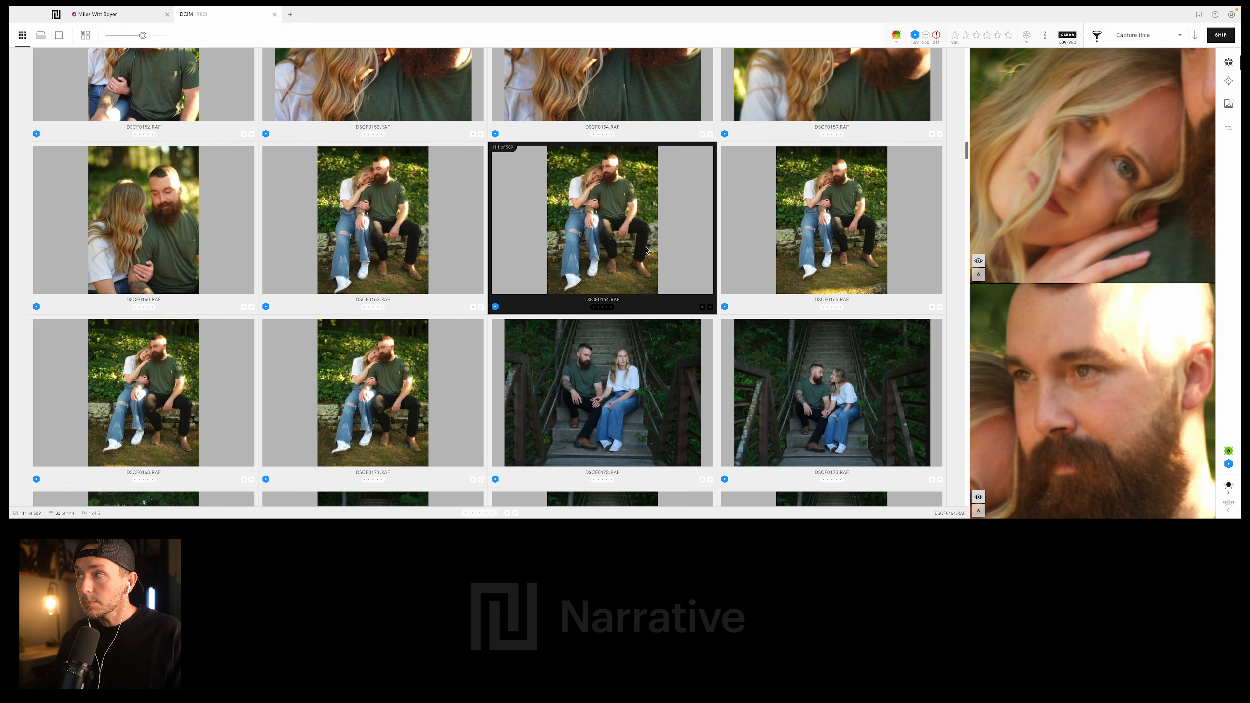
{"action": "left_click", "coordinate": [323, 216]}
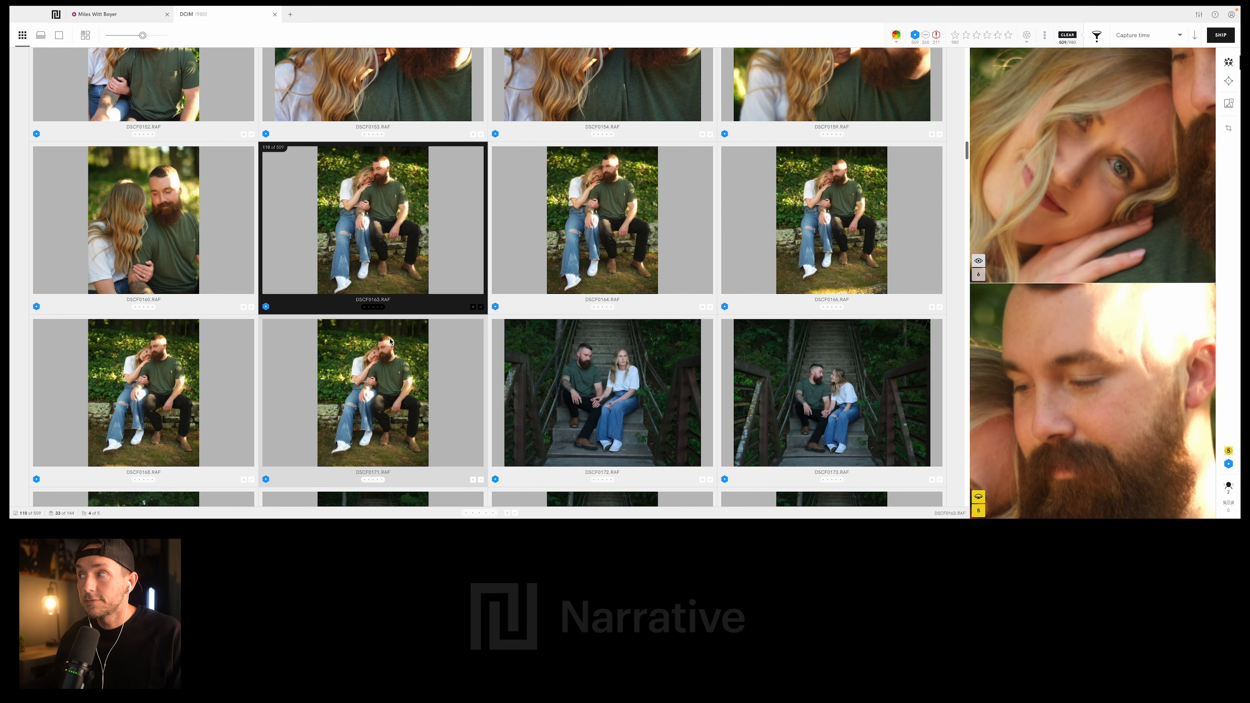
{"action": "key", "text": "1"}
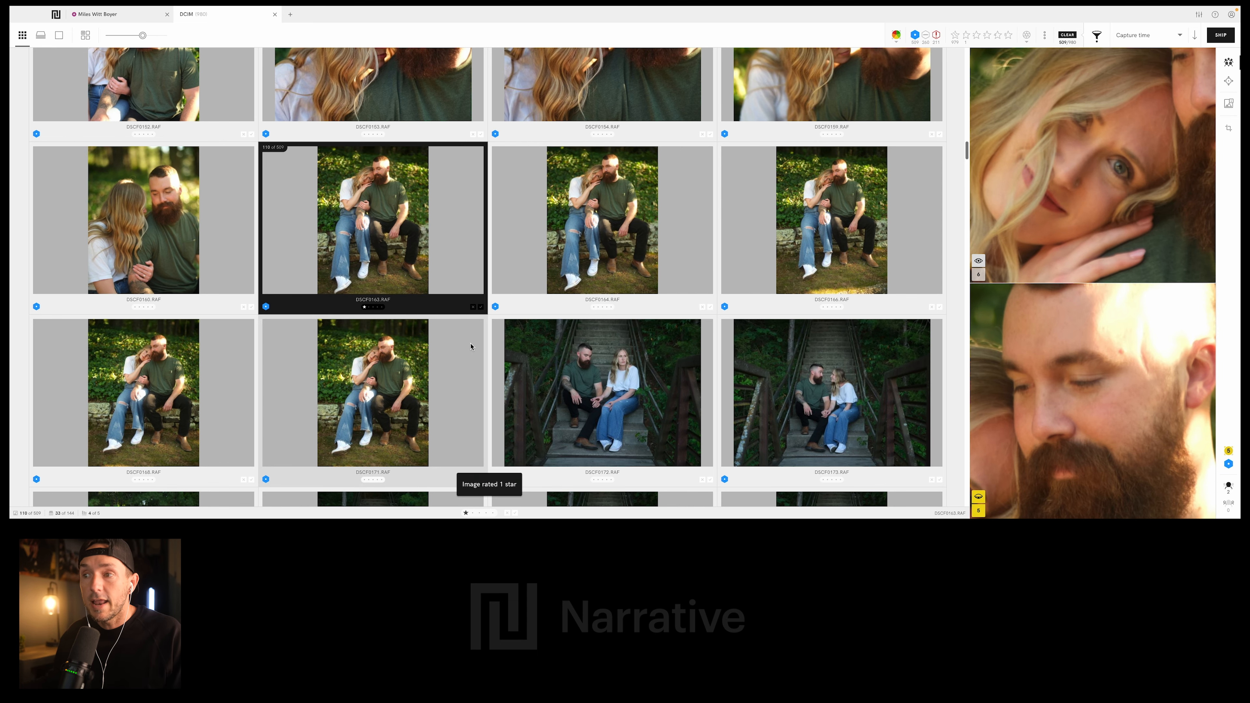
- Rate the photo of the couple leaning together on the wooden staircase, DSCF0189.RAF, 1 star
{"action": "scroll", "coordinate": [470, 346], "scroll_direction": "down", "scroll_amount": 15}
{"action": "scroll", "coordinate": [470, 345], "scroll_direction": "down", "scroll_amount": 6}
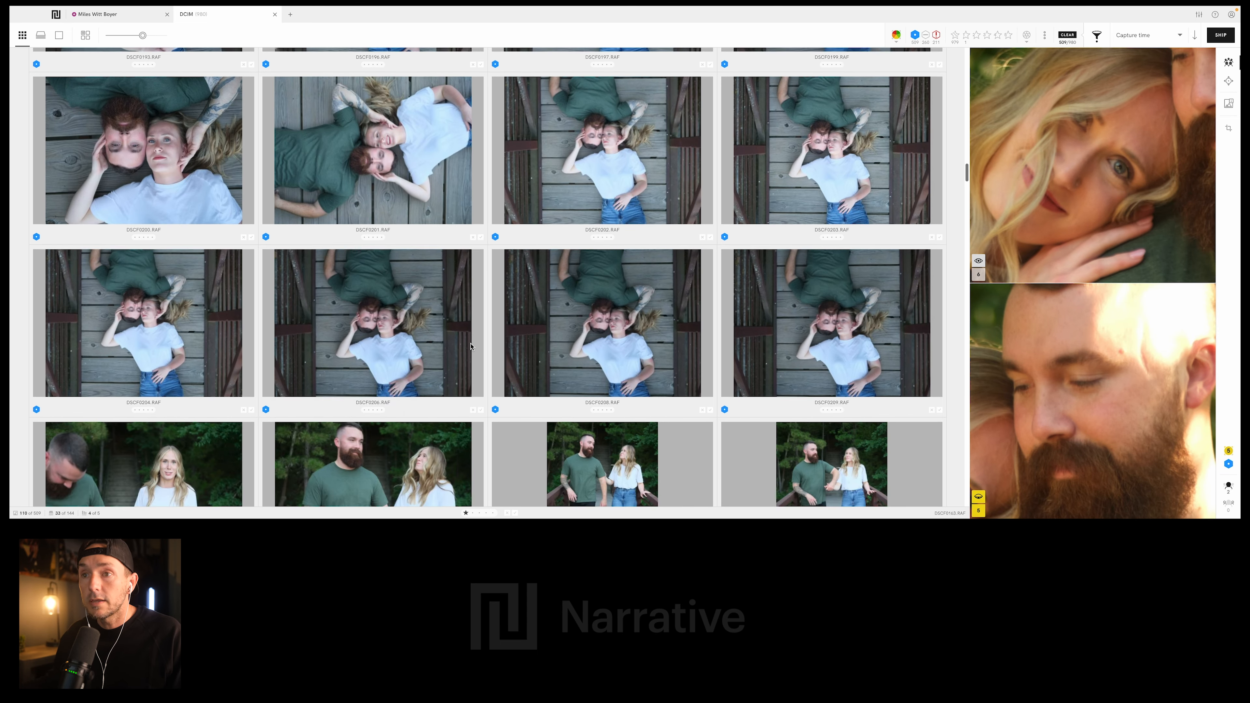
{"action": "scroll", "coordinate": [499, 218], "scroll_direction": "up", "scroll_amount": 6}
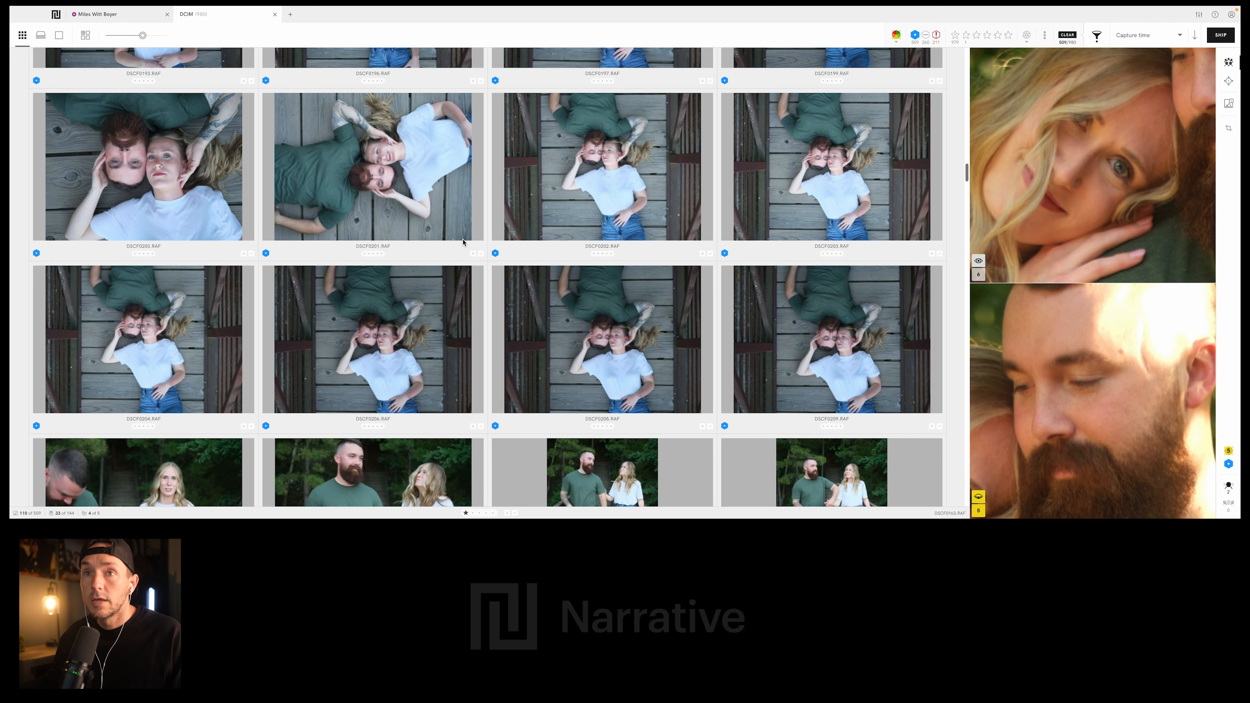
{"action": "scroll", "coordinate": [558, 212], "scroll_direction": "up", "scroll_amount": 6}
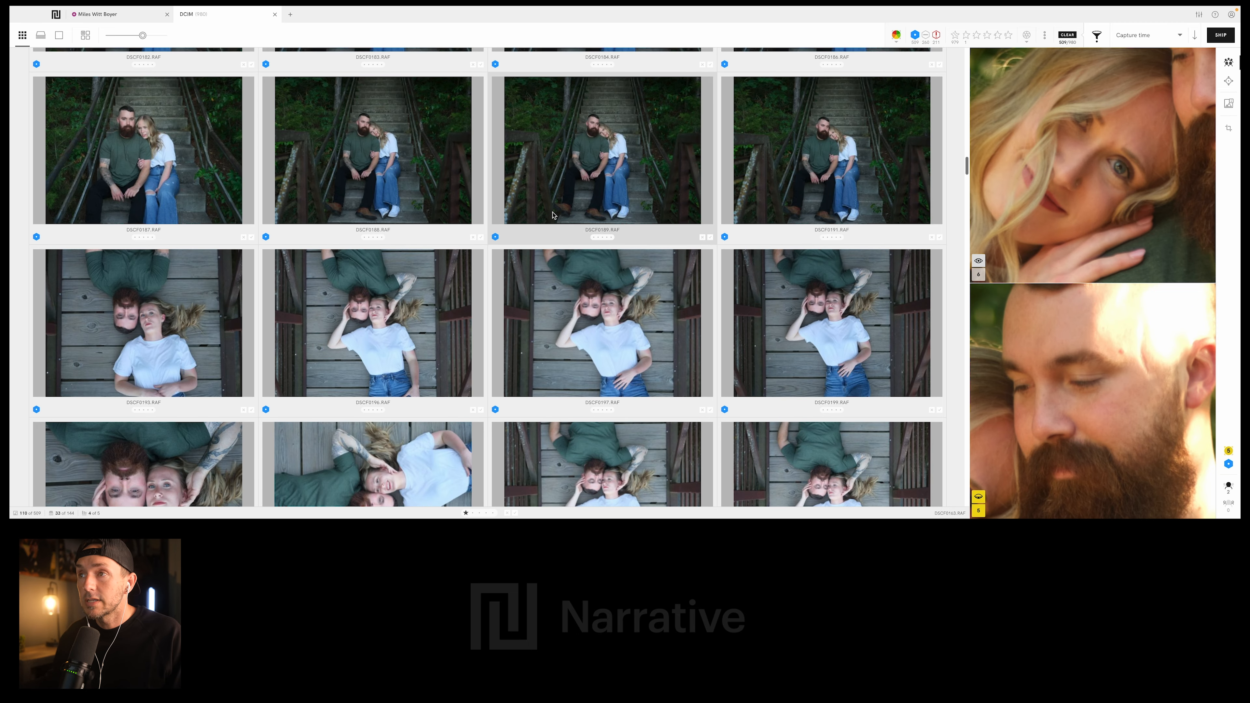
{"action": "left_click", "coordinate": [649, 147]}
{"action": "scroll", "coordinate": [677, 179], "scroll_direction": "down", "scroll_amount": 13}
{"action": "key", "text": "1"}
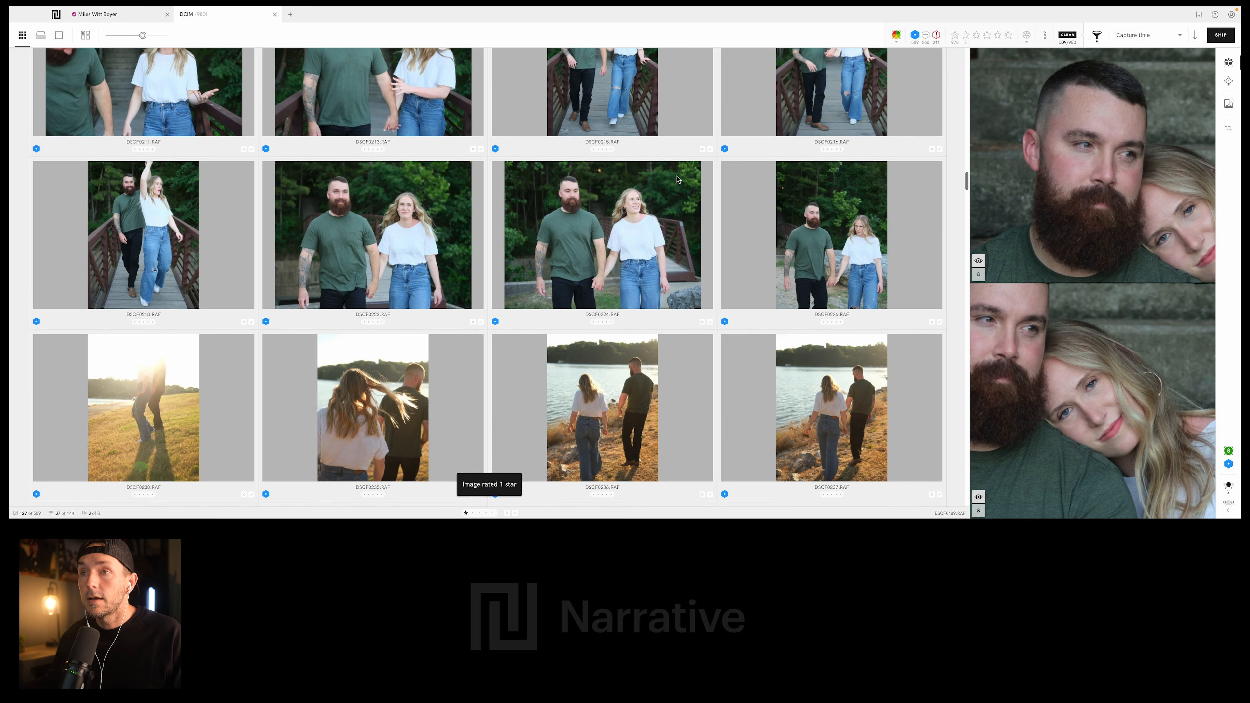
- Rate DSCF0307.RAF and another photo of the couple walking hand in hand along the lakeshore 1 star each
{"action": "scroll", "coordinate": [369, 221], "scroll_direction": "down", "scroll_amount": 6}
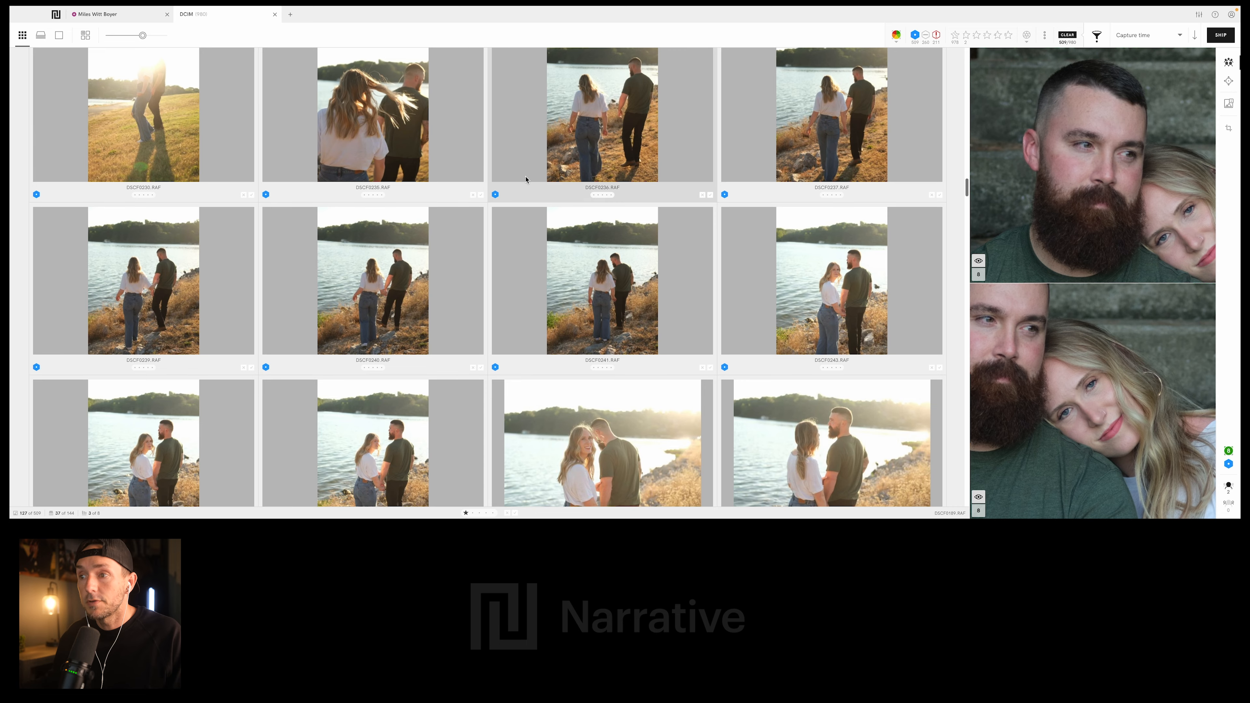
{"action": "scroll", "coordinate": [597, 203], "scroll_direction": "down", "scroll_amount": 20}
{"action": "scroll", "coordinate": [598, 203], "scroll_direction": "down", "scroll_amount": 7}
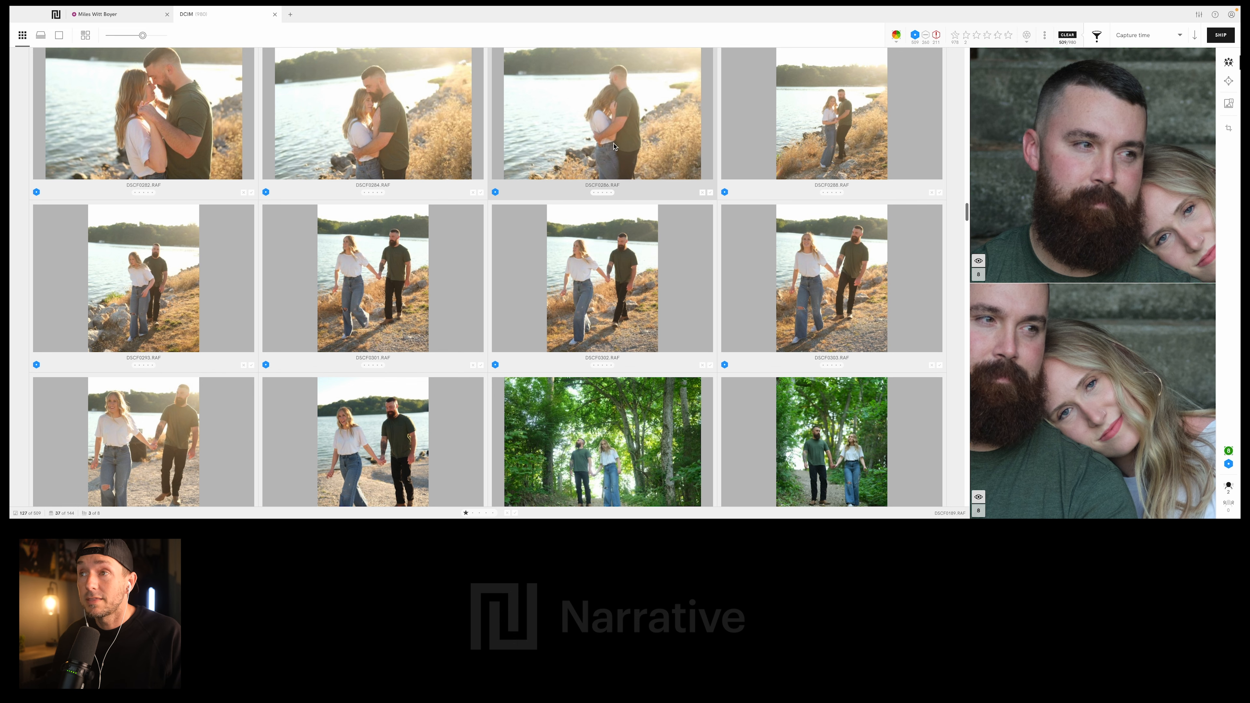
{"action": "scroll", "coordinate": [588, 208], "scroll_direction": "down", "scroll_amount": 6}
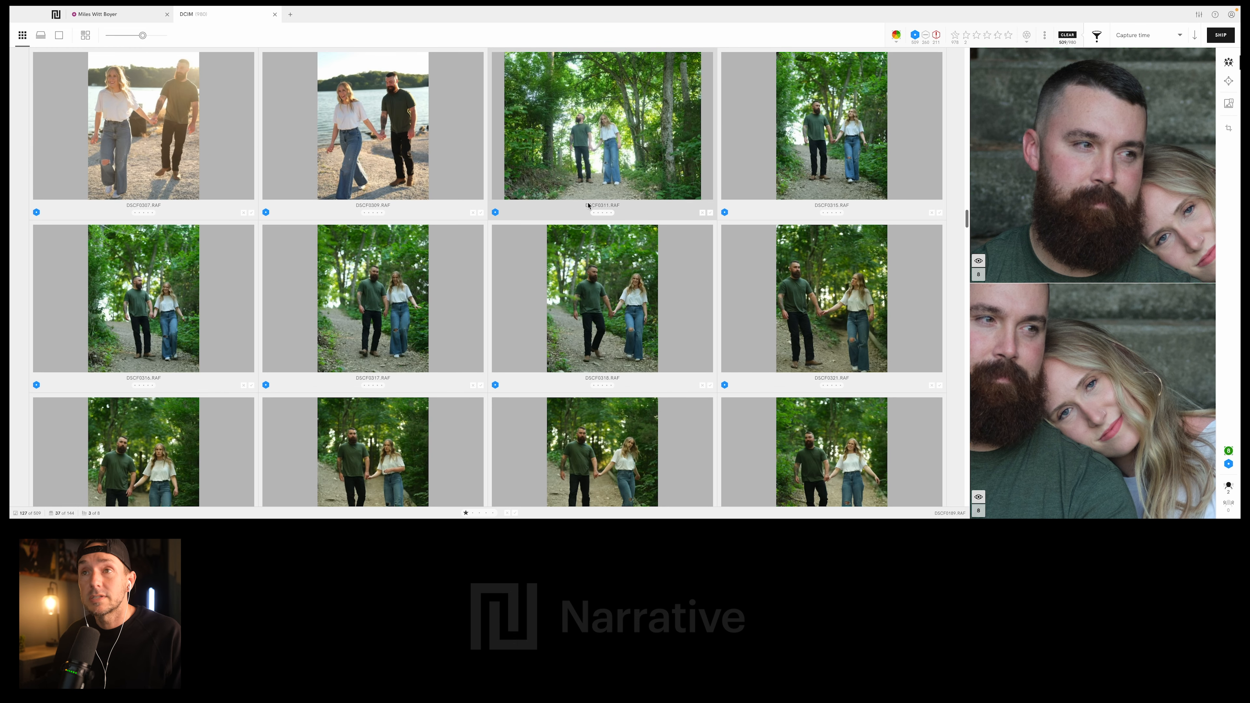
{"action": "scroll", "coordinate": [588, 208], "scroll_direction": "up", "scroll_amount": 4}
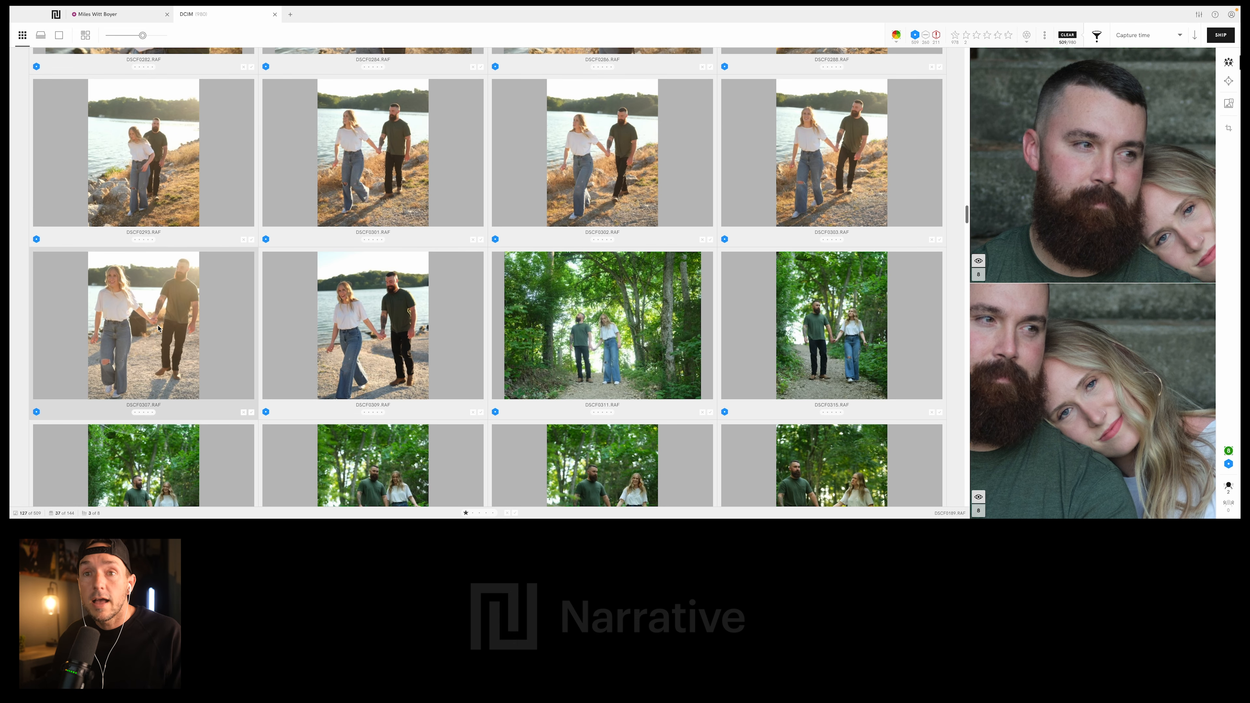
{"action": "left_click", "coordinate": [178, 292]}
{"action": "scroll", "coordinate": [178, 292], "scroll_direction": "up", "scroll_amount": 3}
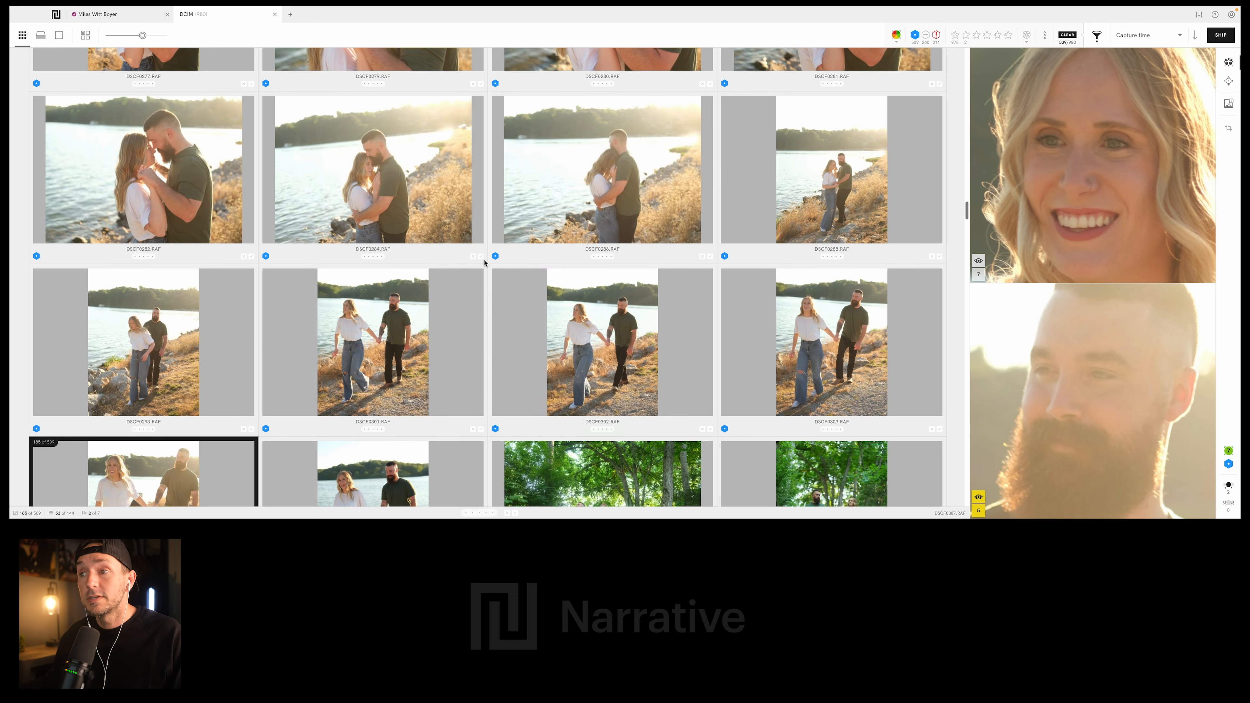
{"action": "key", "text": "1"}
{"action": "left_click", "coordinate": [644, 348]}
{"action": "key", "text": "1"}
- Check the close-ups of the couple embracing at the waterfall and rate DSCF0364.RAF 1 star
{"action": "scroll", "coordinate": [659, 335], "scroll_direction": "down", "scroll_amount": 9}
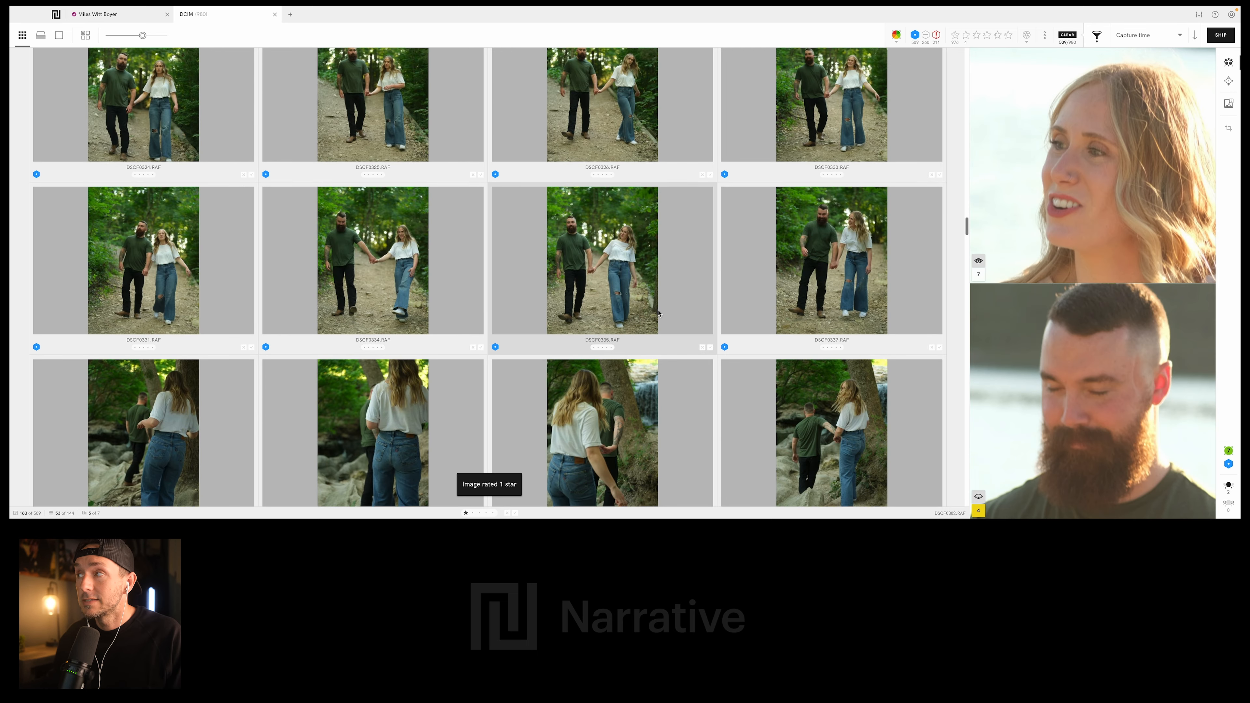
{"action": "scroll", "coordinate": [652, 308], "scroll_direction": "down", "scroll_amount": 5}
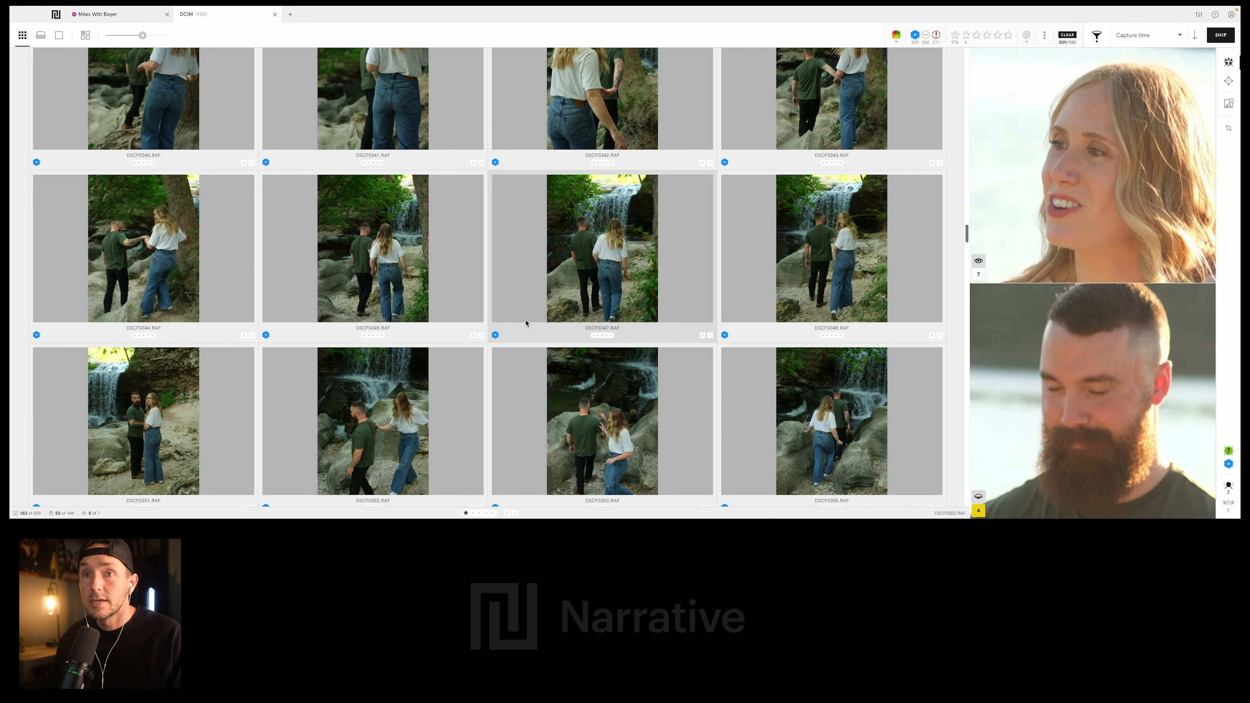
{"action": "scroll", "coordinate": [526, 322], "scroll_direction": "up", "scroll_amount": 8}
{"action": "scroll", "coordinate": [527, 322], "scroll_direction": "down", "scroll_amount": 8}
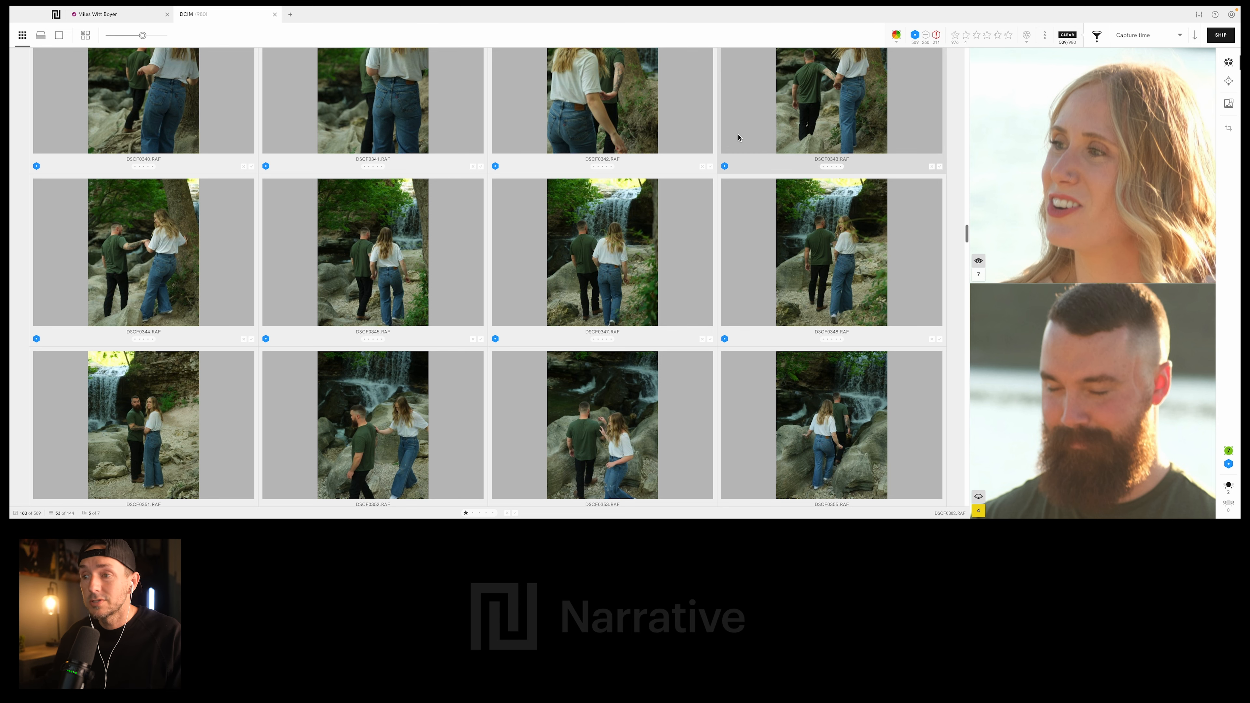
{"action": "scroll", "coordinate": [678, 212], "scroll_direction": "down", "scroll_amount": 5}
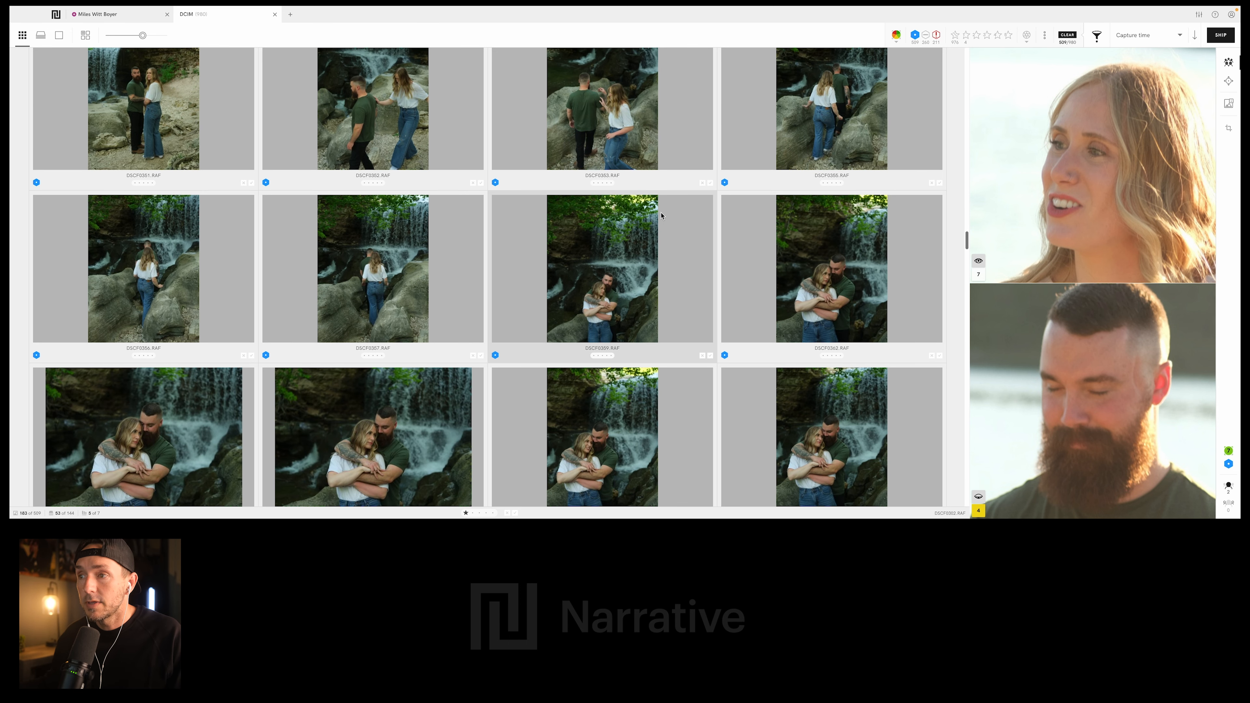
{"action": "left_click", "coordinate": [655, 267]}
{"action": "scroll", "coordinate": [656, 267], "scroll_direction": "down", "scroll_amount": 2}
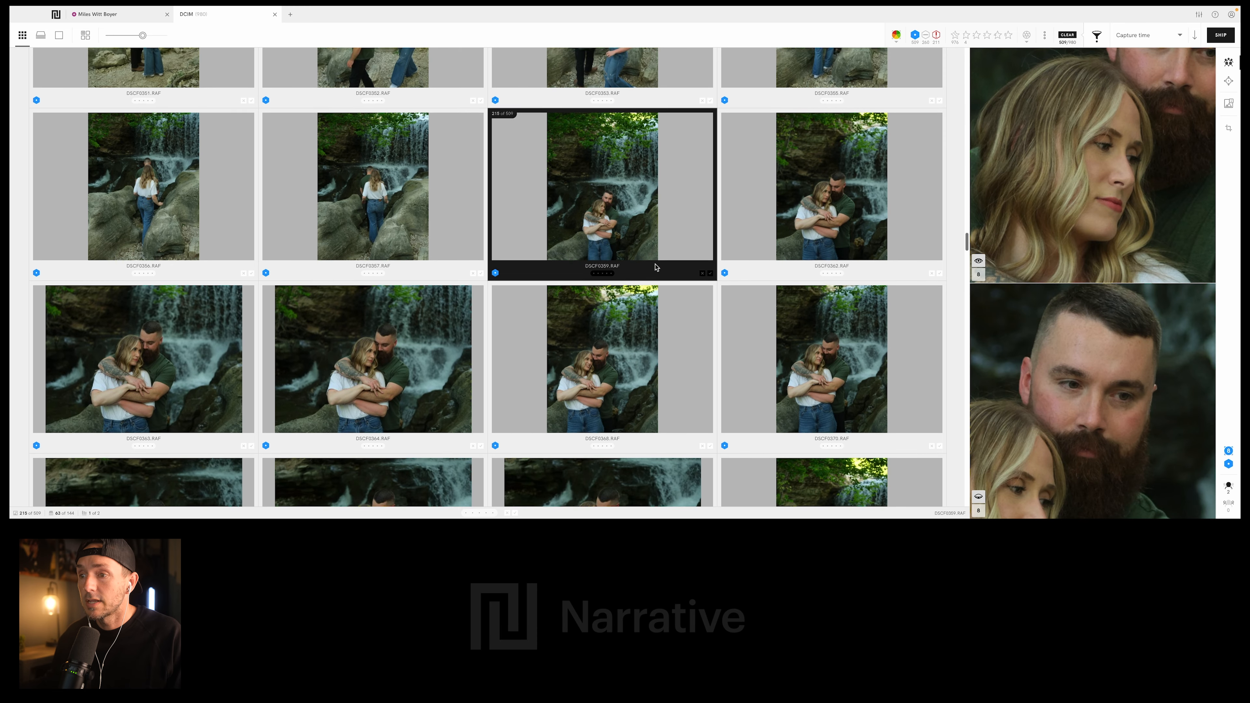
{"action": "scroll", "coordinate": [566, 278], "scroll_direction": "down", "scroll_amount": 1}
{"action": "left_click", "coordinate": [405, 302]}
{"action": "key", "text": "1"}
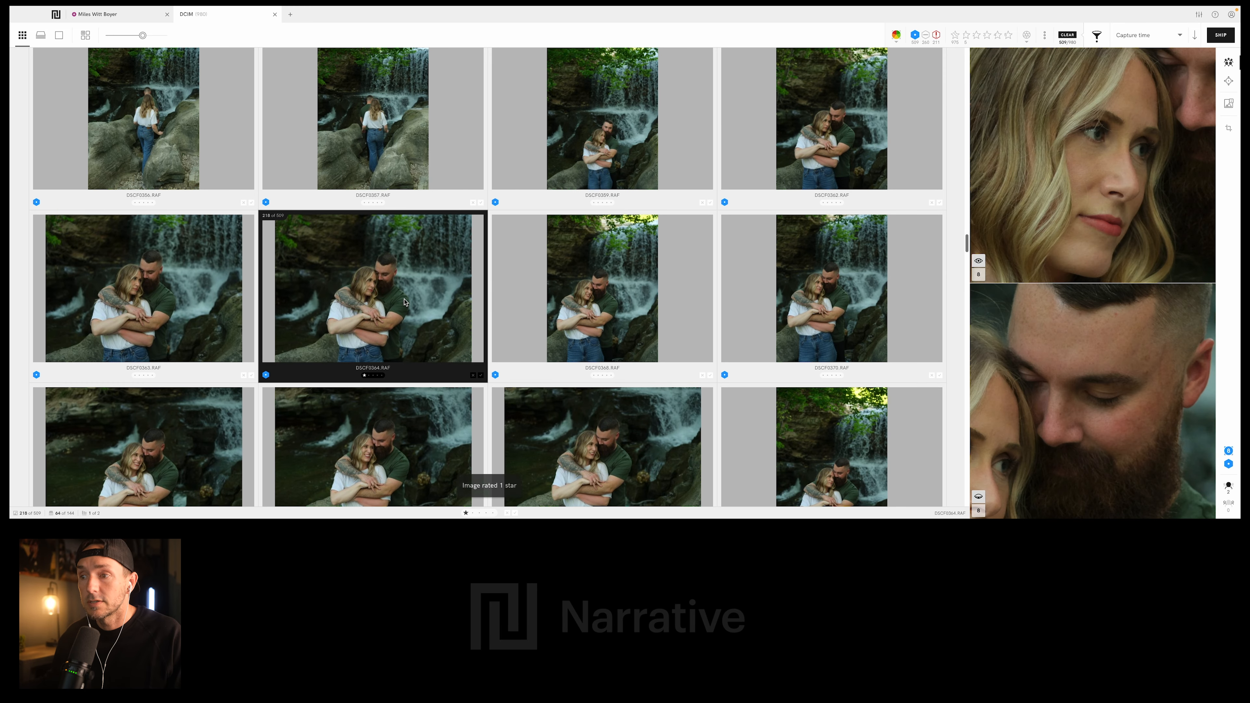
- Rate DSCF0394.RAF, the dark waterfall photo of the couple nose to nose, 1 star
{"action": "scroll", "coordinate": [423, 305], "scroll_direction": "down", "scroll_amount": 5}
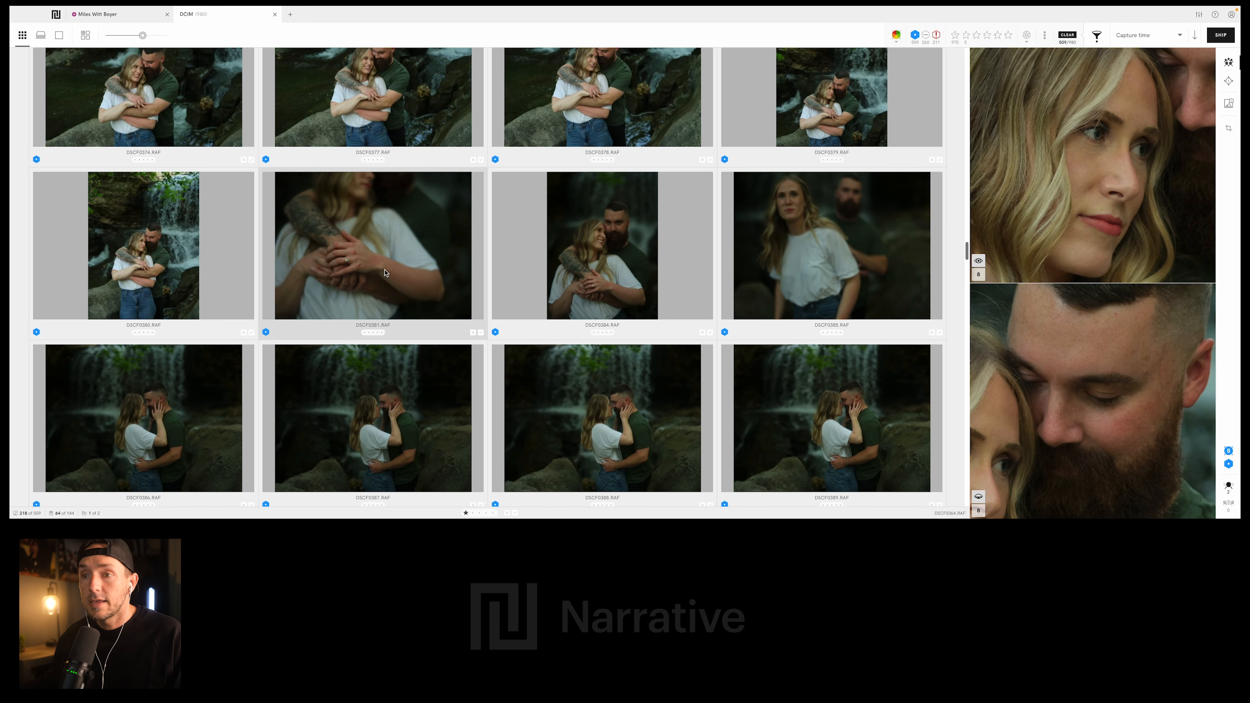
{"action": "scroll", "coordinate": [561, 377], "scroll_direction": "down", "scroll_amount": 3}
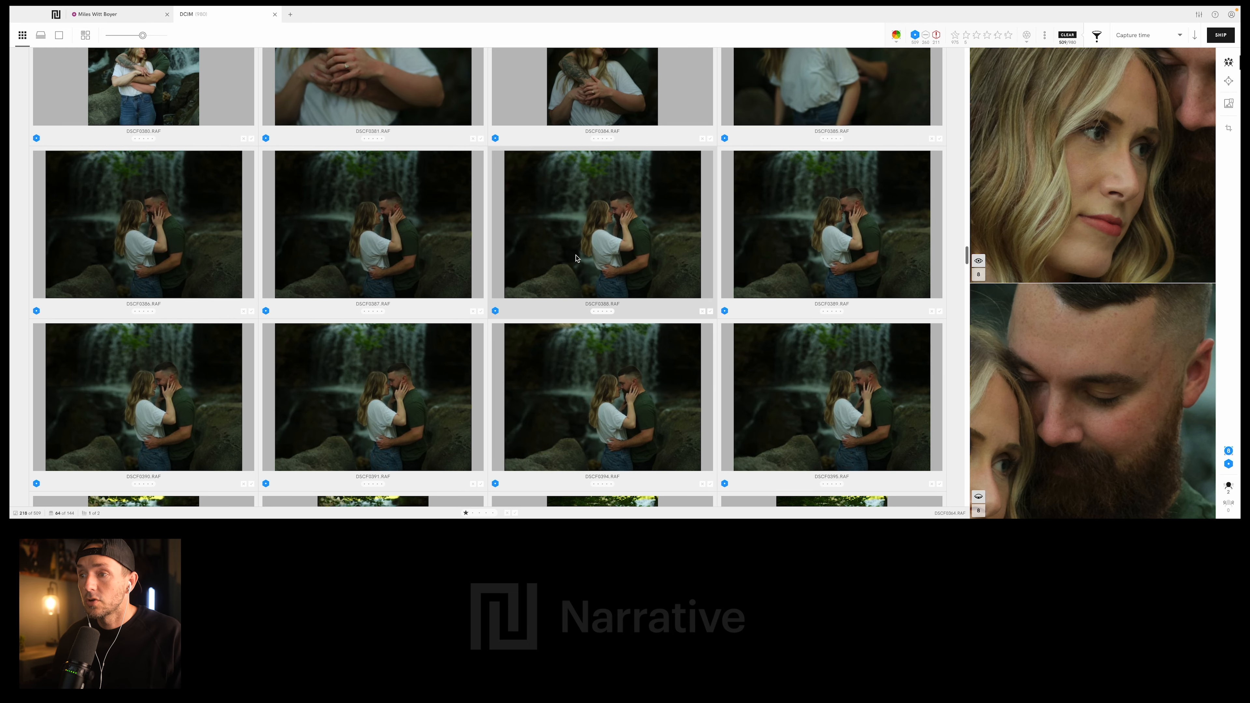
{"action": "scroll", "coordinate": [578, 259], "scroll_direction": "down", "scroll_amount": 3}
{"action": "left_click", "coordinate": [619, 250]}
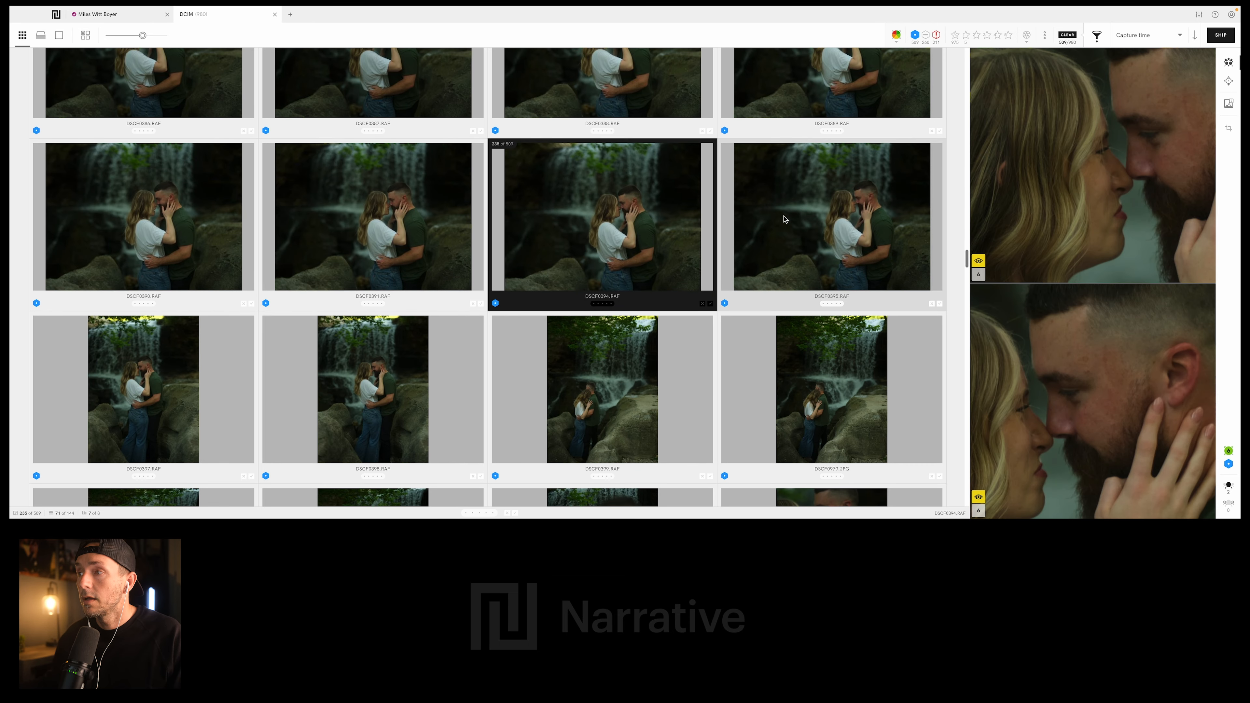
{"action": "scroll", "coordinate": [619, 192], "scroll_direction": "down", "scroll_amount": 8}
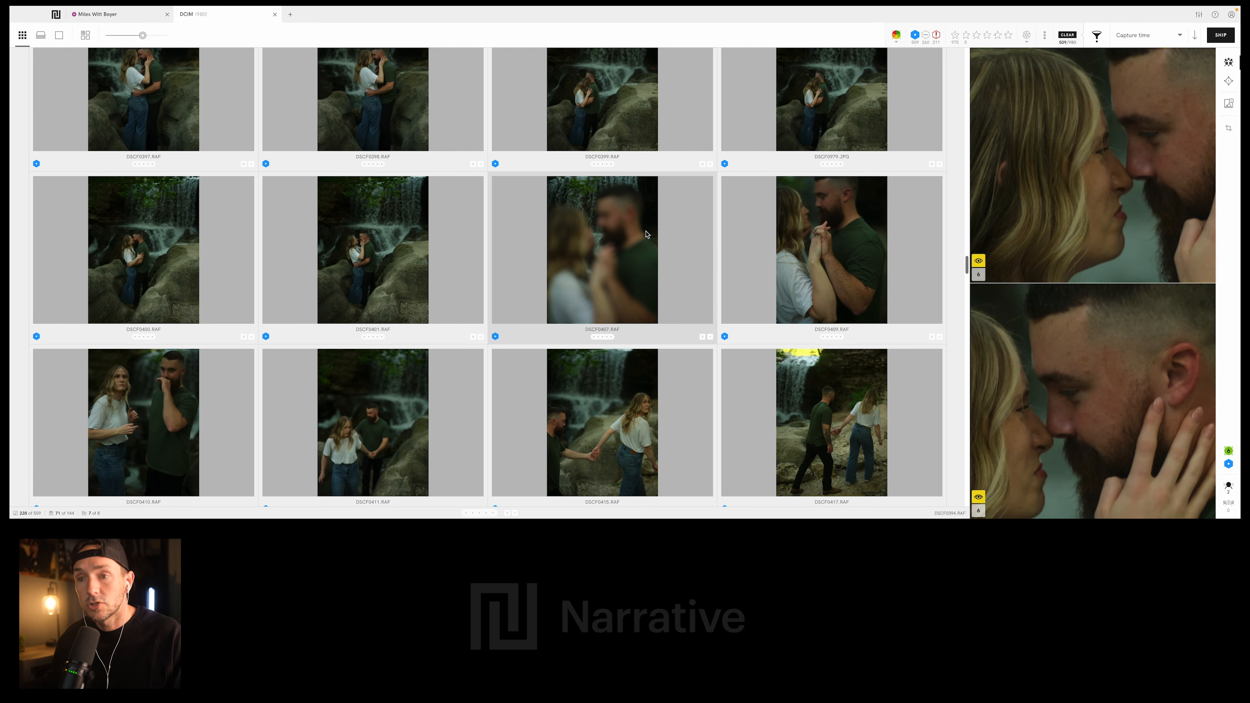
{"action": "key", "text": "1"}
- Rate DSCF0447.RAF, the wide photo of the couple walking hand in hand past the waterfall, 1 star
{"action": "scroll", "coordinate": [647, 235], "scroll_direction": "down", "scroll_amount": 8}
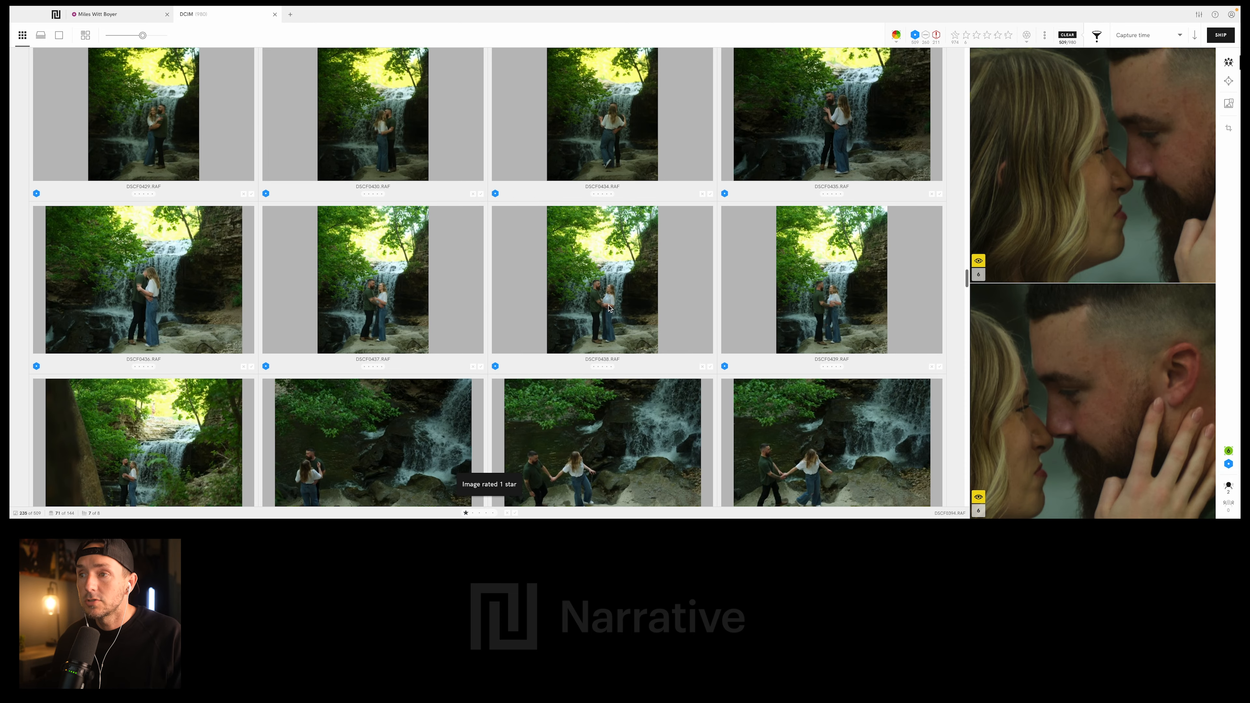
{"action": "scroll", "coordinate": [413, 326], "scroll_direction": "down", "scroll_amount": 3}
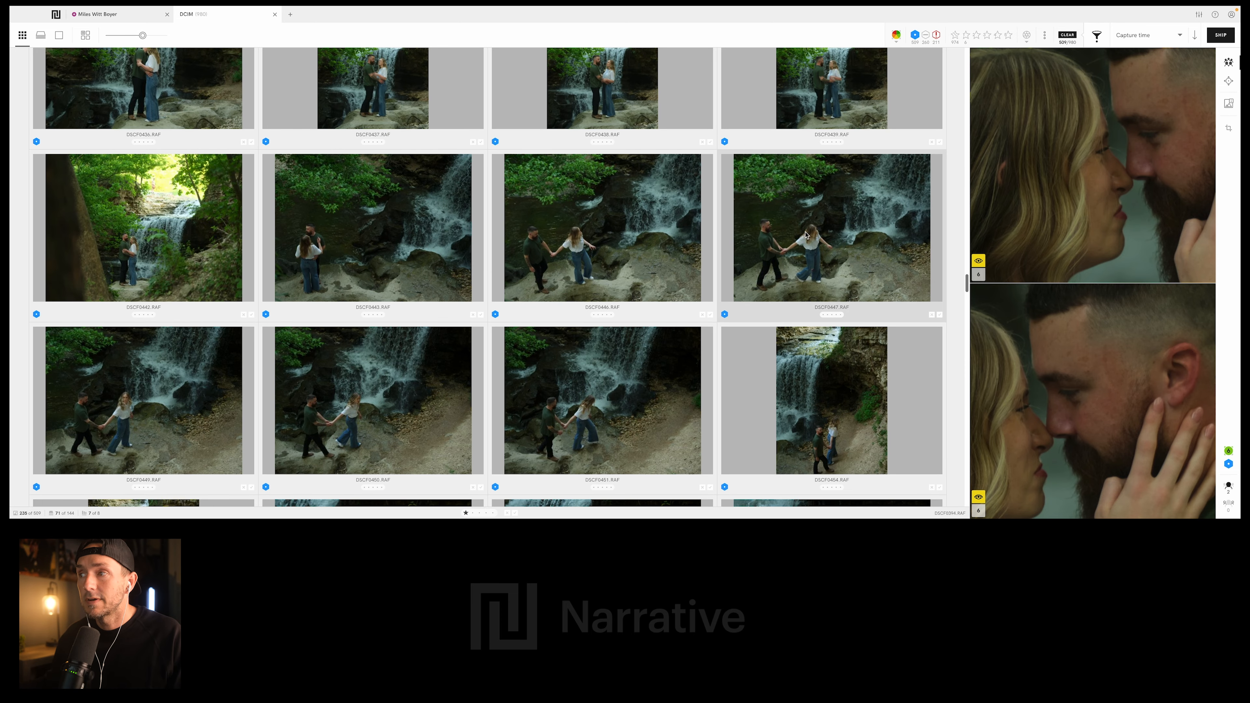
{"action": "left_click", "coordinate": [833, 249]}
{"action": "scroll", "coordinate": [833, 248], "scroll_direction": "down", "scroll_amount": 12}
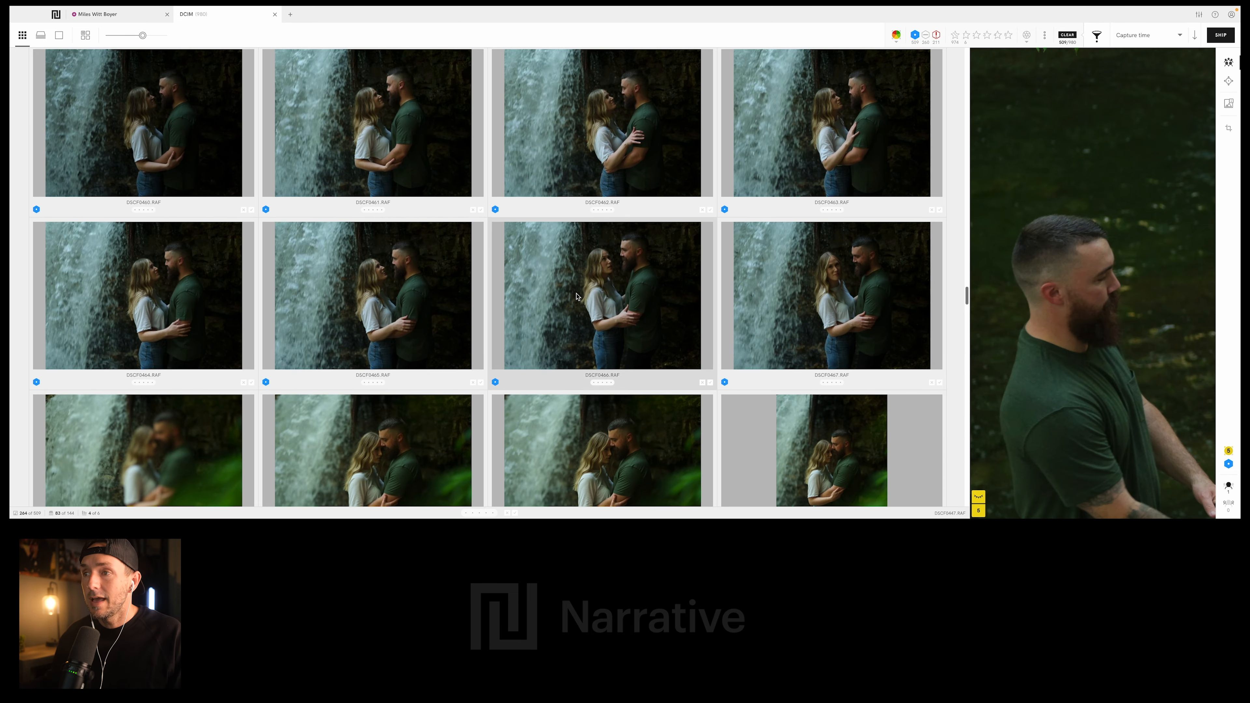
{"action": "key", "text": "1"}
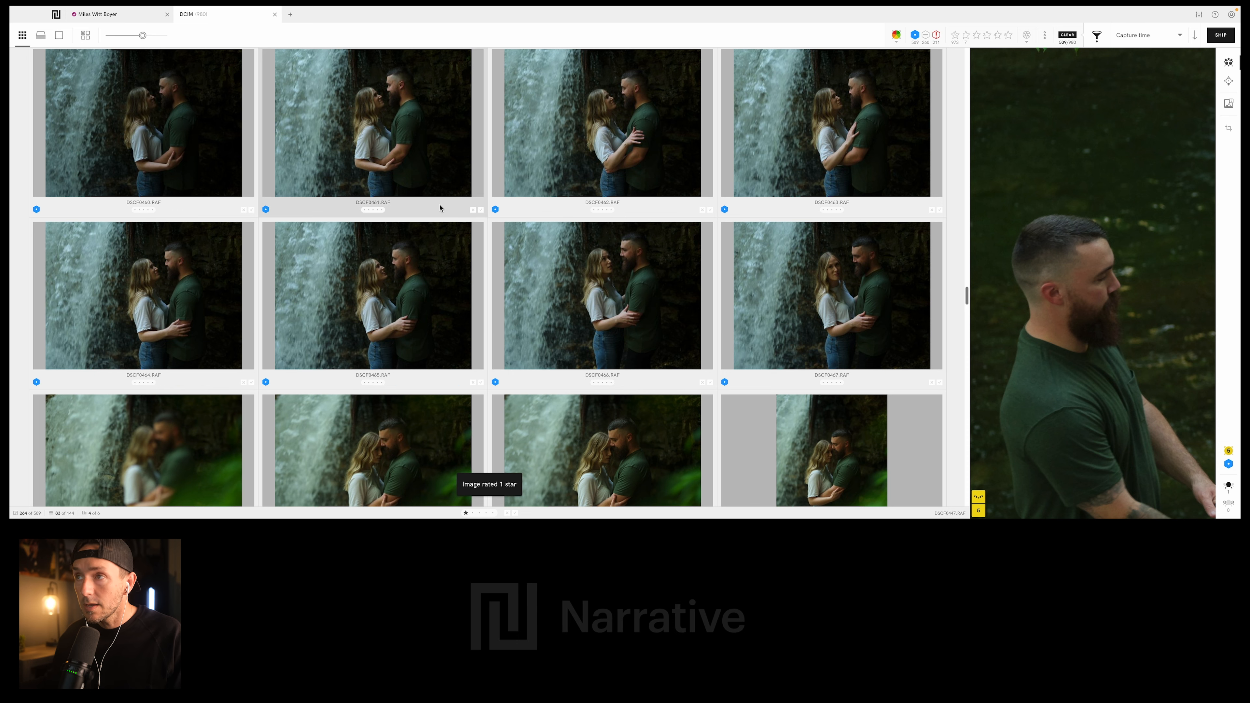
- Compare the portrait-format shots of the couple embracing behind green foliage and rate DSCF0486.RAF 1 star
{"action": "scroll", "coordinate": [484, 251], "scroll_direction": "down", "scroll_amount": 5}
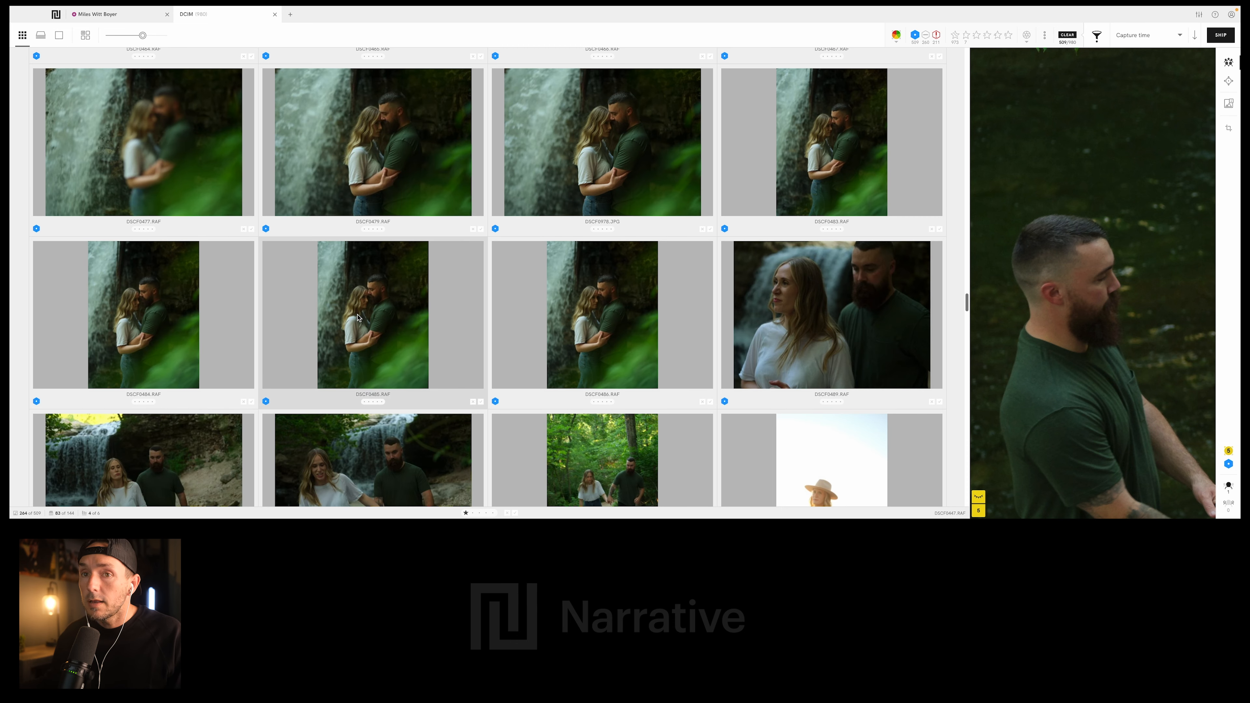
{"action": "left_click", "coordinate": [129, 308]}
{"action": "scroll", "coordinate": [593, 346], "scroll_direction": "up", "scroll_amount": 1}
{"action": "left_click", "coordinate": [593, 345]}
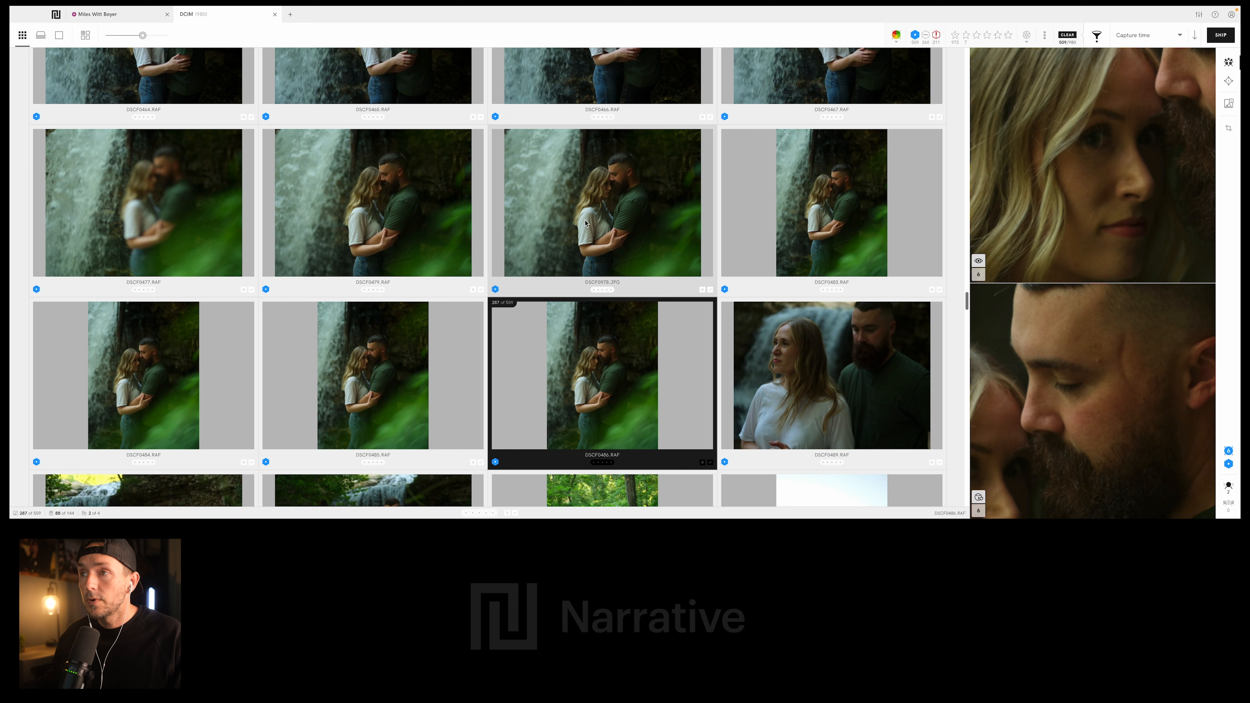
{"action": "key", "text": "1"}
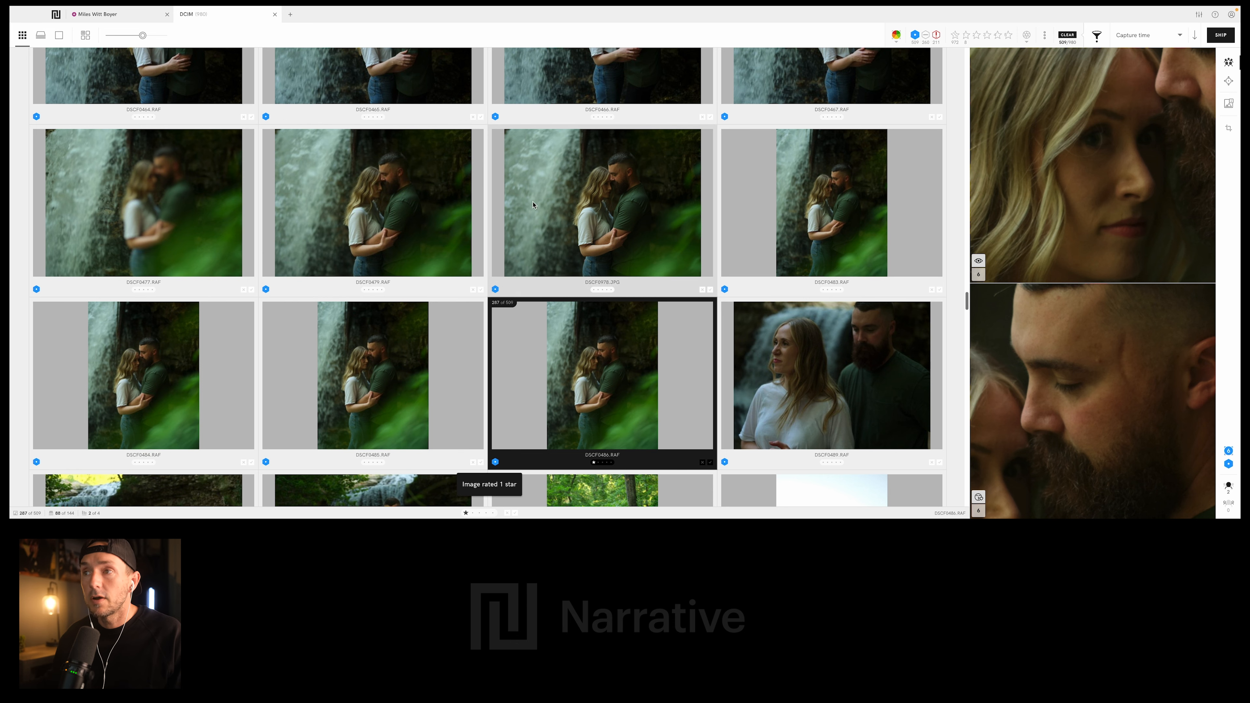
- Rate DSCF0978.JPG, the landscape-format photo of the couple embracing beside the waterfall, 1 star
{"action": "left_click", "coordinate": [642, 198]}
{"action": "scroll", "coordinate": [642, 198], "scroll_direction": "down", "scroll_amount": 5}
{"action": "scroll", "coordinate": [642, 198], "scroll_direction": "down", "scroll_amount": 3}
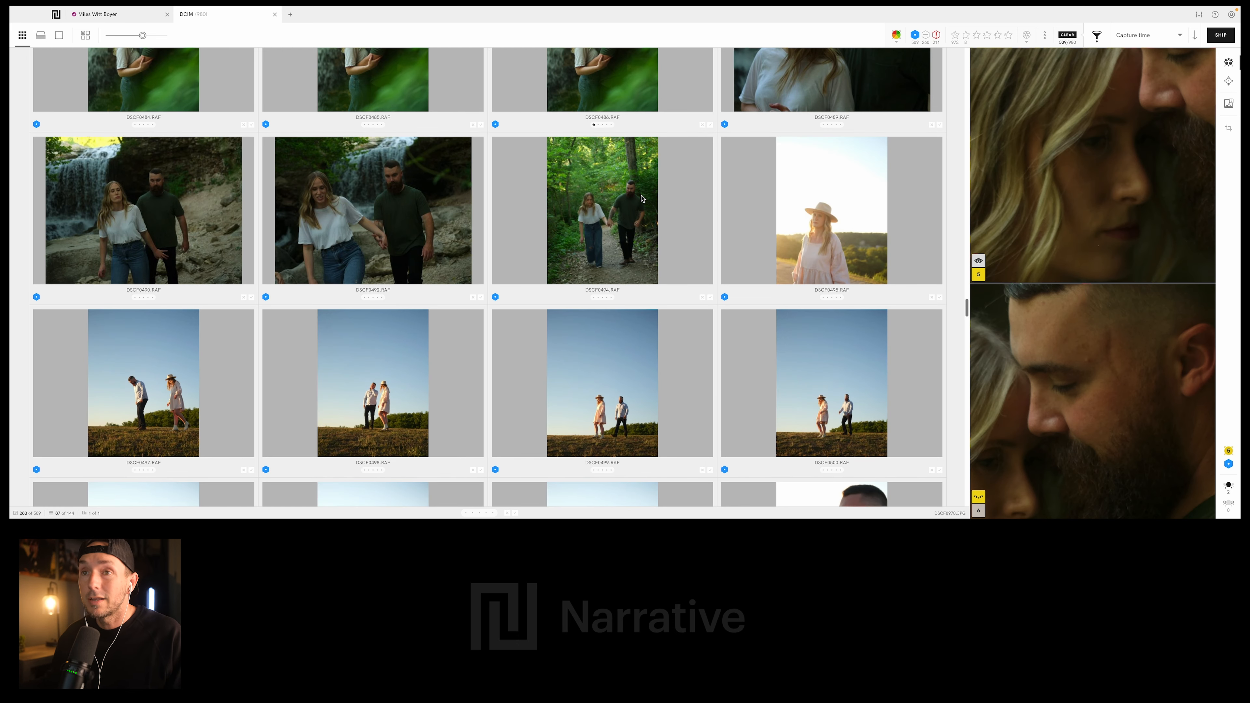
{"action": "key", "text": "1"}
- Look through the sunset hillside and lakeshore photos and rate DSCF0518.RAF, the couple holding hands facing the lake, 1 star
{"action": "scroll", "coordinate": [642, 199], "scroll_direction": "down", "scroll_amount": 2}
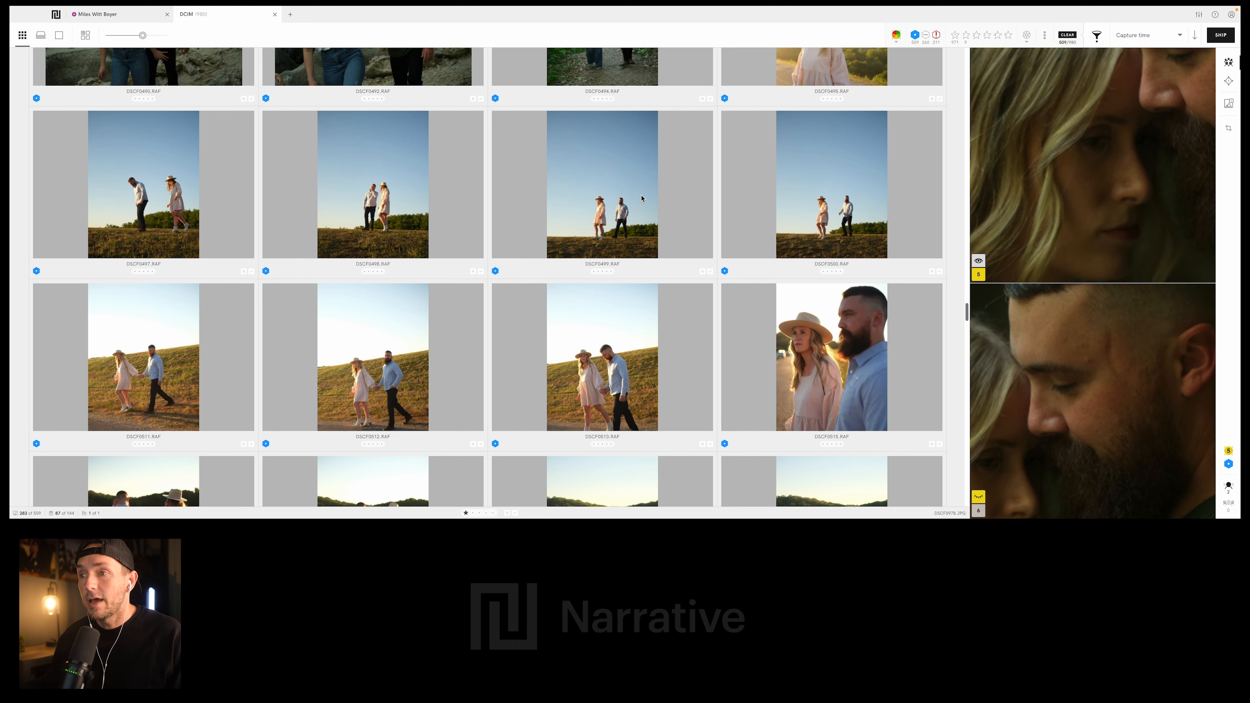
{"action": "scroll", "coordinate": [639, 224], "scroll_direction": "up", "scroll_amount": 1}
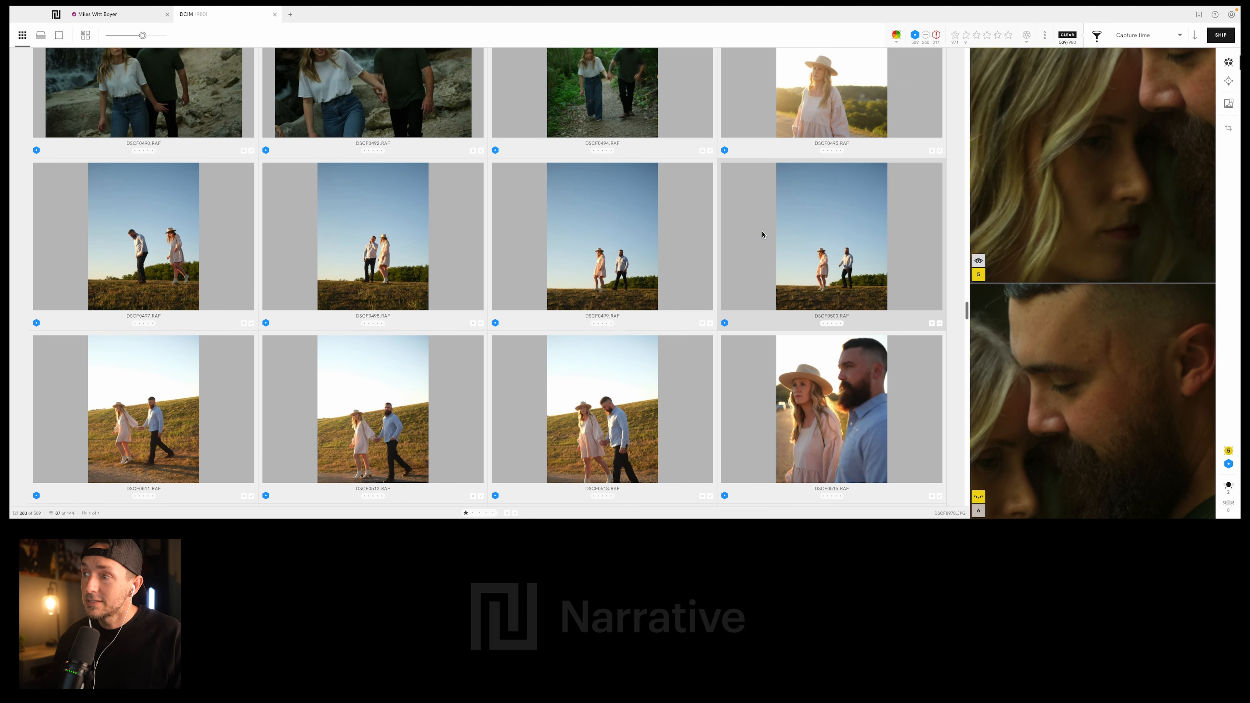
{"action": "scroll", "coordinate": [737, 223], "scroll_direction": "down", "scroll_amount": 2}
{"action": "scroll", "coordinate": [771, 244], "scroll_direction": "down", "scroll_amount": 4}
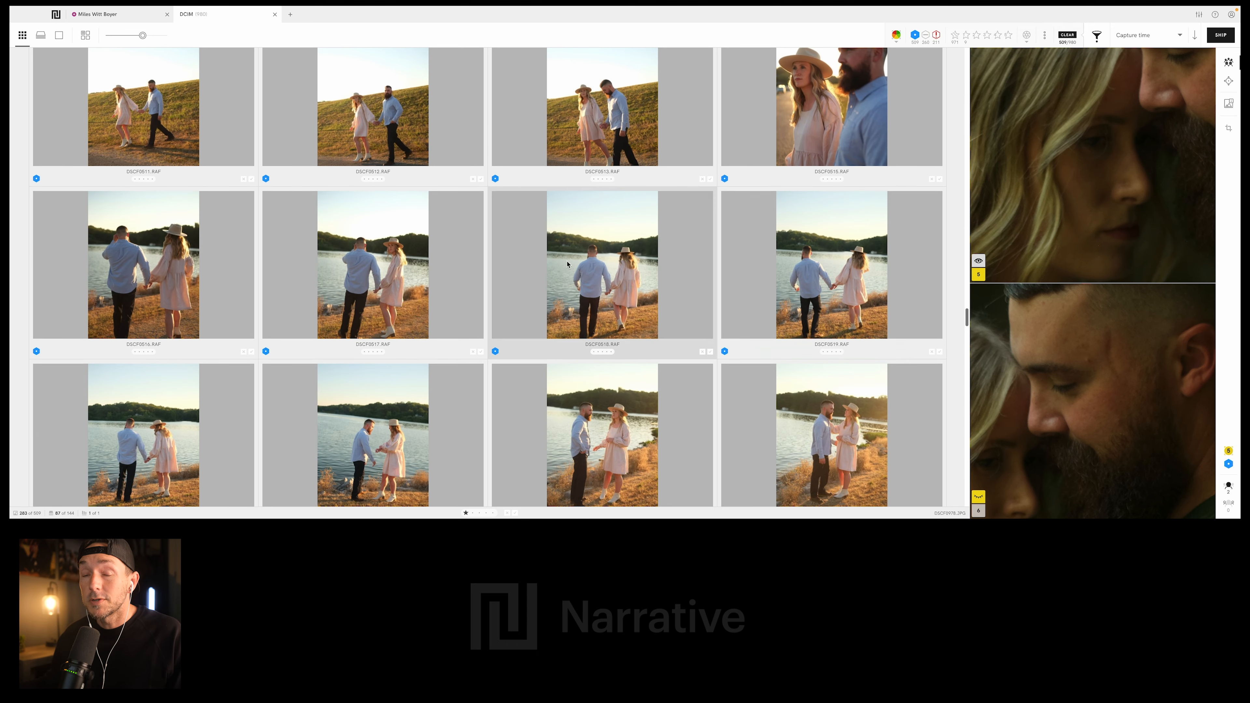
{"action": "scroll", "coordinate": [383, 258], "scroll_direction": "up", "scroll_amount": 2}
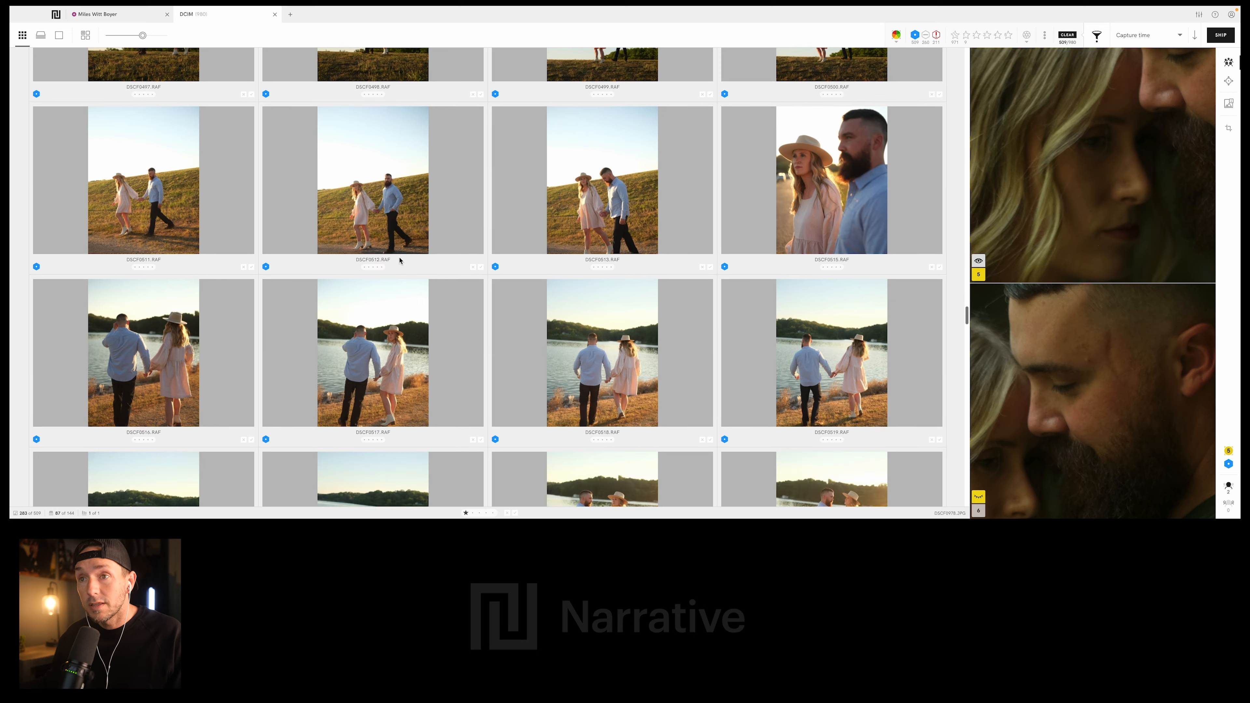
{"action": "scroll", "coordinate": [400, 261], "scroll_direction": "down", "scroll_amount": 4}
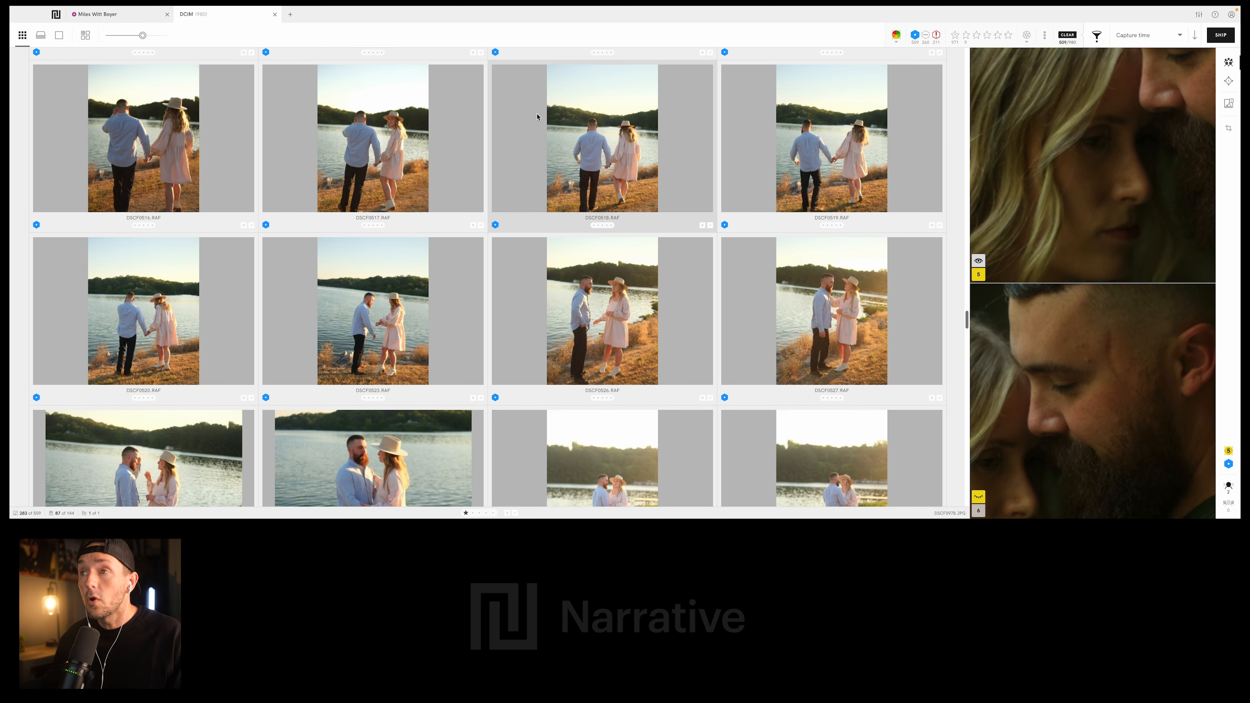
{"action": "left_click", "coordinate": [611, 165]}
{"action": "scroll", "coordinate": [610, 167], "scroll_direction": "down", "scroll_amount": 2}
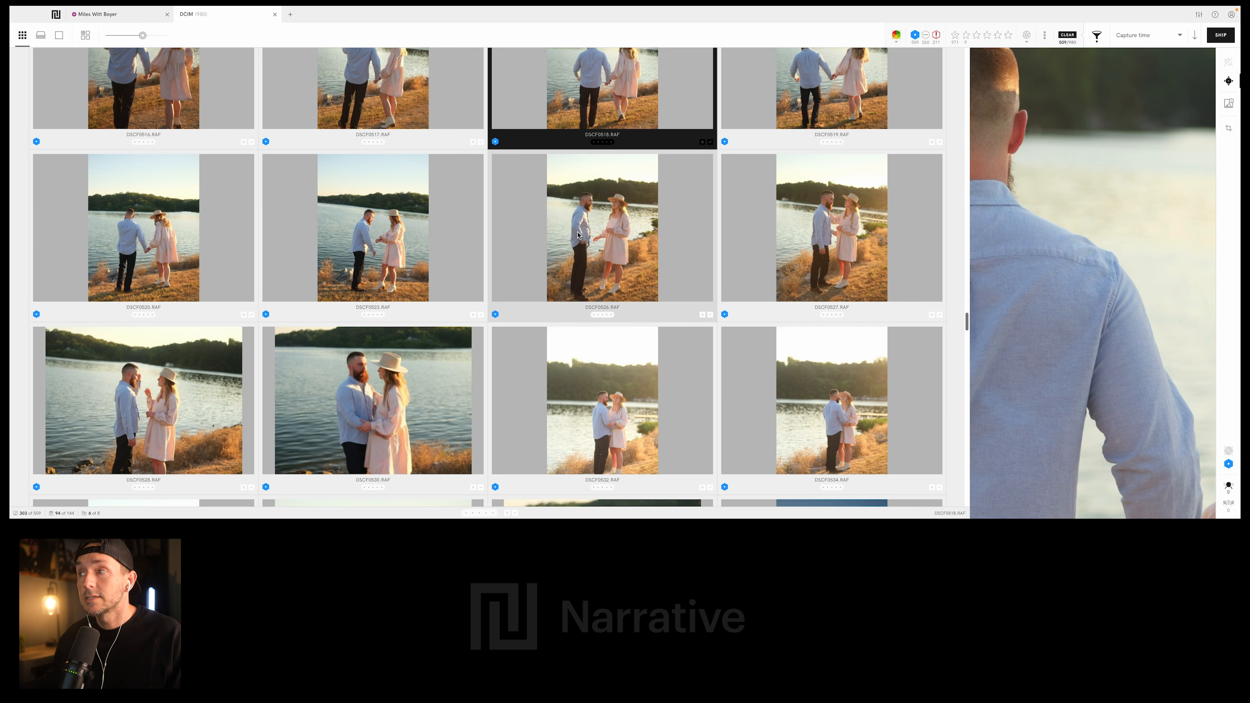
{"action": "scroll", "coordinate": [580, 234], "scroll_direction": "down", "scroll_amount": 4}
{"action": "key", "text": "1"}
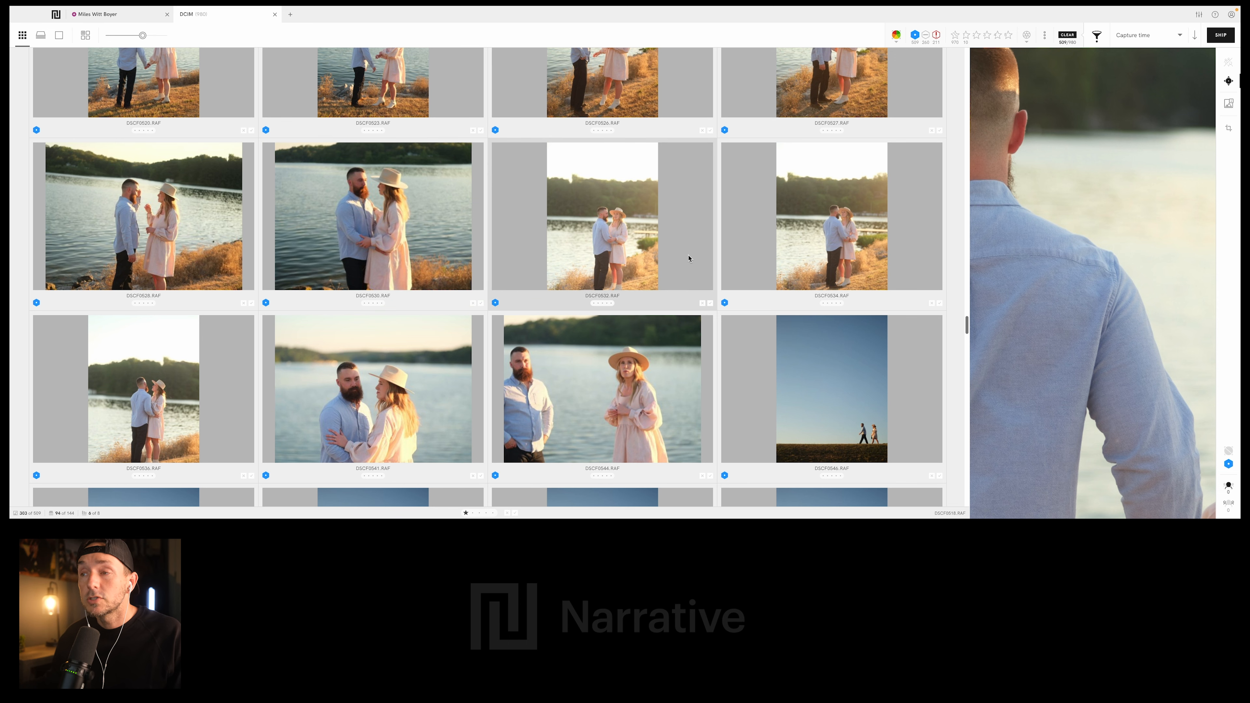
- Rate DSCF0553.RAF, the photo of the couple standing small on the grassy ridge under the blue sky, 1 star
{"action": "scroll", "coordinate": [611, 299], "scroll_direction": "down", "scroll_amount": 2}
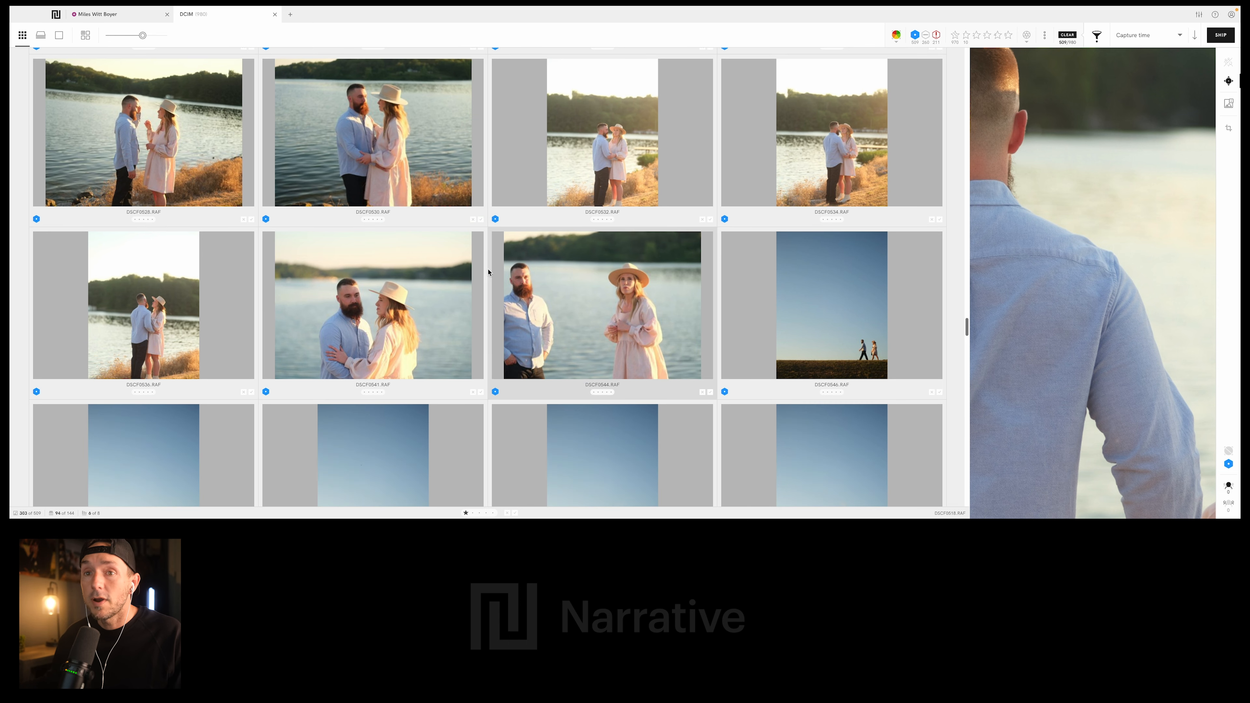
{"action": "scroll", "coordinate": [553, 270], "scroll_direction": "down", "scroll_amount": 3}
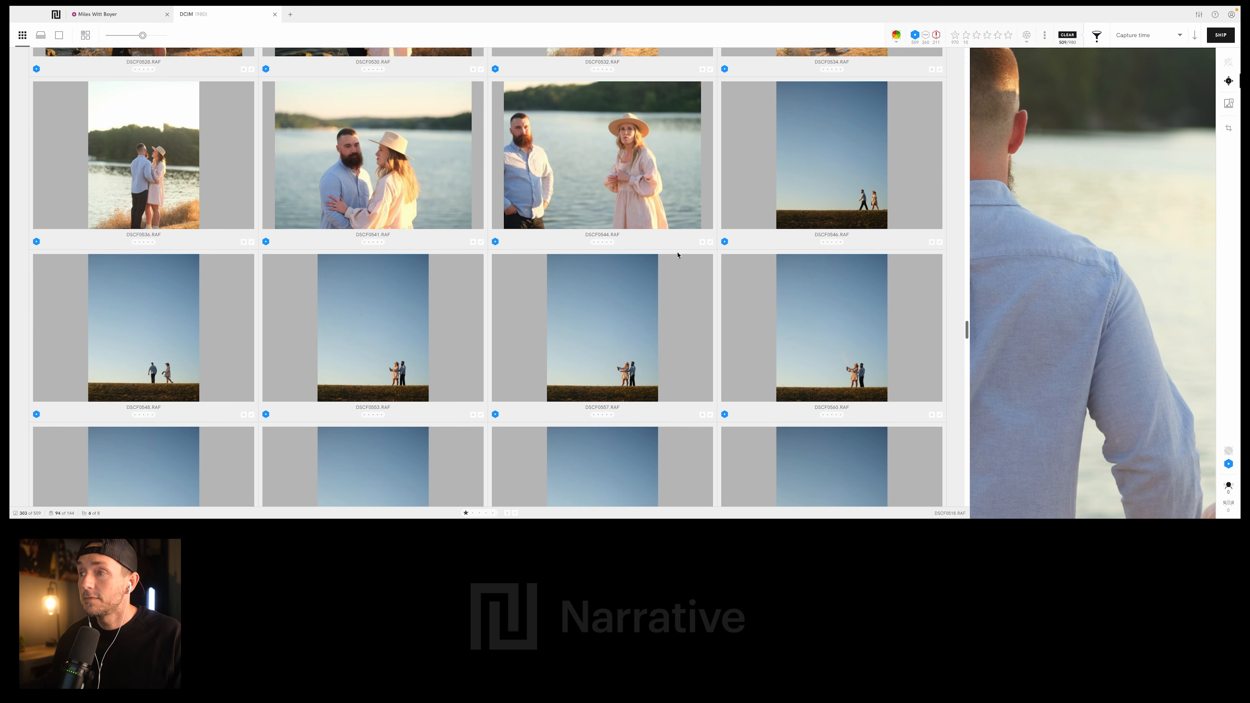
{"action": "scroll", "coordinate": [639, 256], "scroll_direction": "down", "scroll_amount": 2}
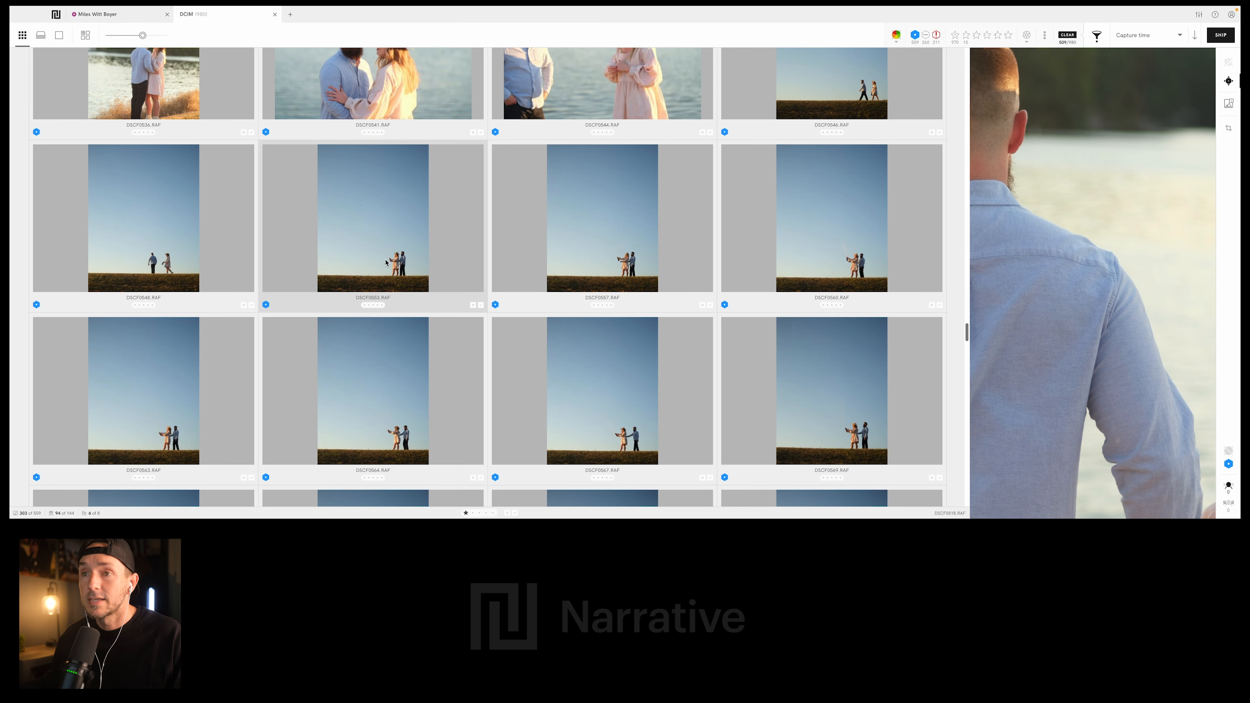
{"action": "left_click", "coordinate": [386, 262]}
{"action": "scroll", "coordinate": [367, 310], "scroll_direction": "down", "scroll_amount": 2}
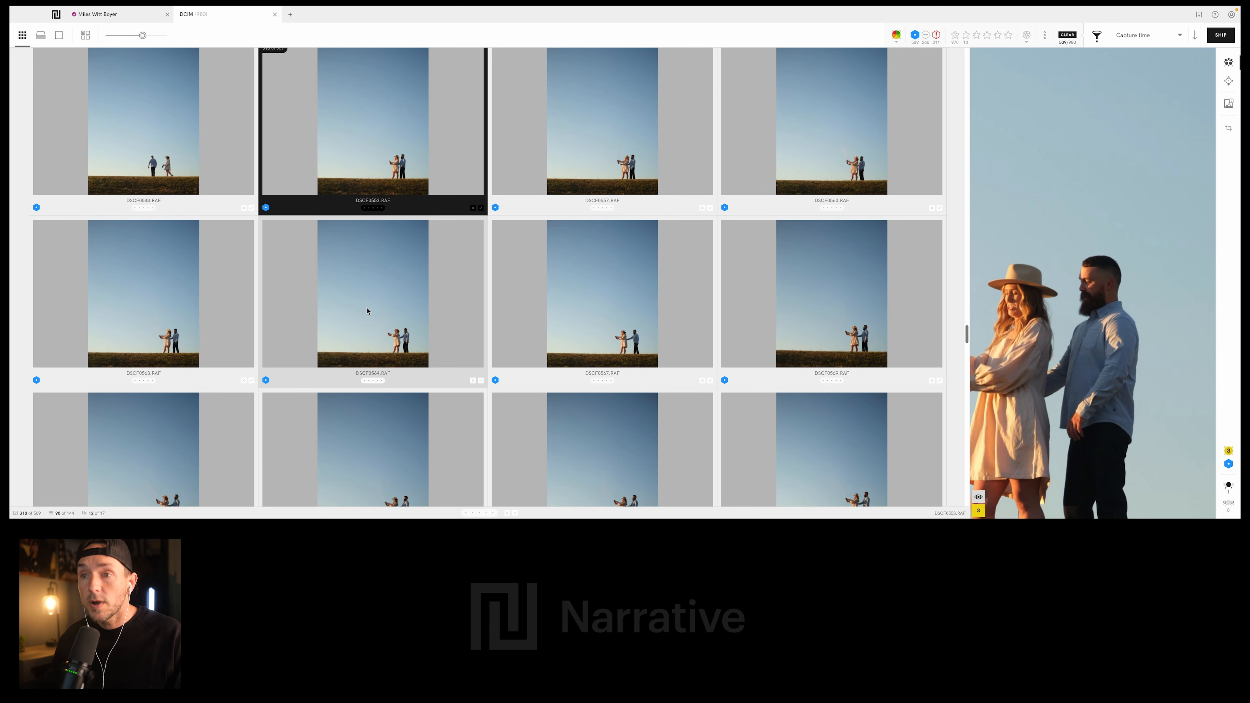
{"action": "key", "text": "1"}
- Compare the close-ups of the couple walking apart on the ridge and rate DSCF0576.RAF 1 star
{"action": "scroll", "coordinate": [524, 309], "scroll_direction": "down", "scroll_amount": 8}
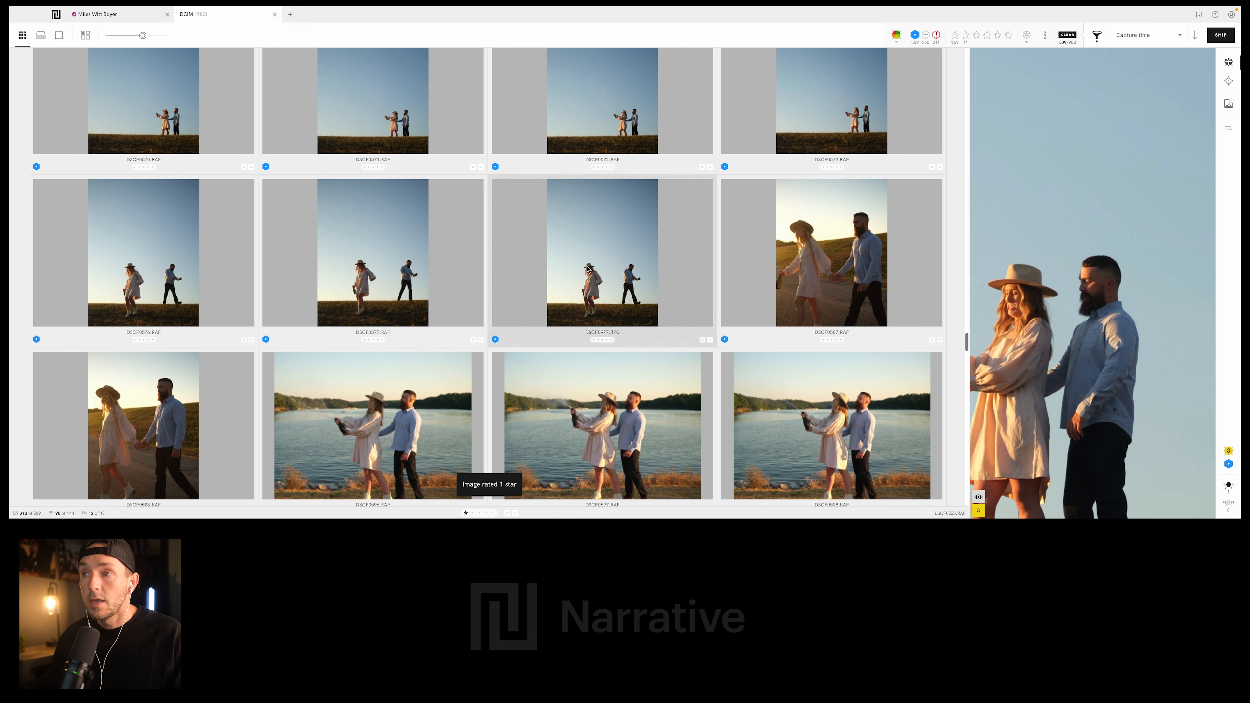
{"action": "left_click", "coordinate": [387, 269]}
{"action": "left_click", "coordinate": [135, 270]}
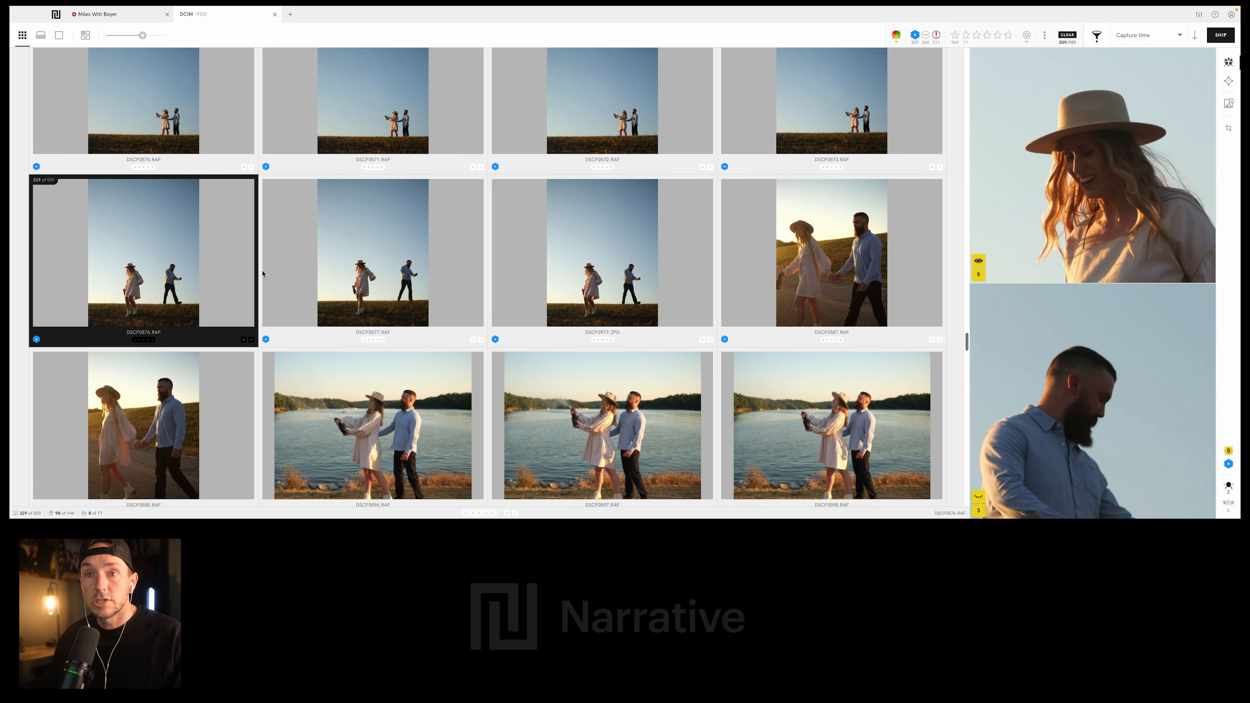
{"action": "scroll", "coordinate": [487, 282], "scroll_direction": "down", "scroll_amount": 4}
{"action": "key", "text": "1"}
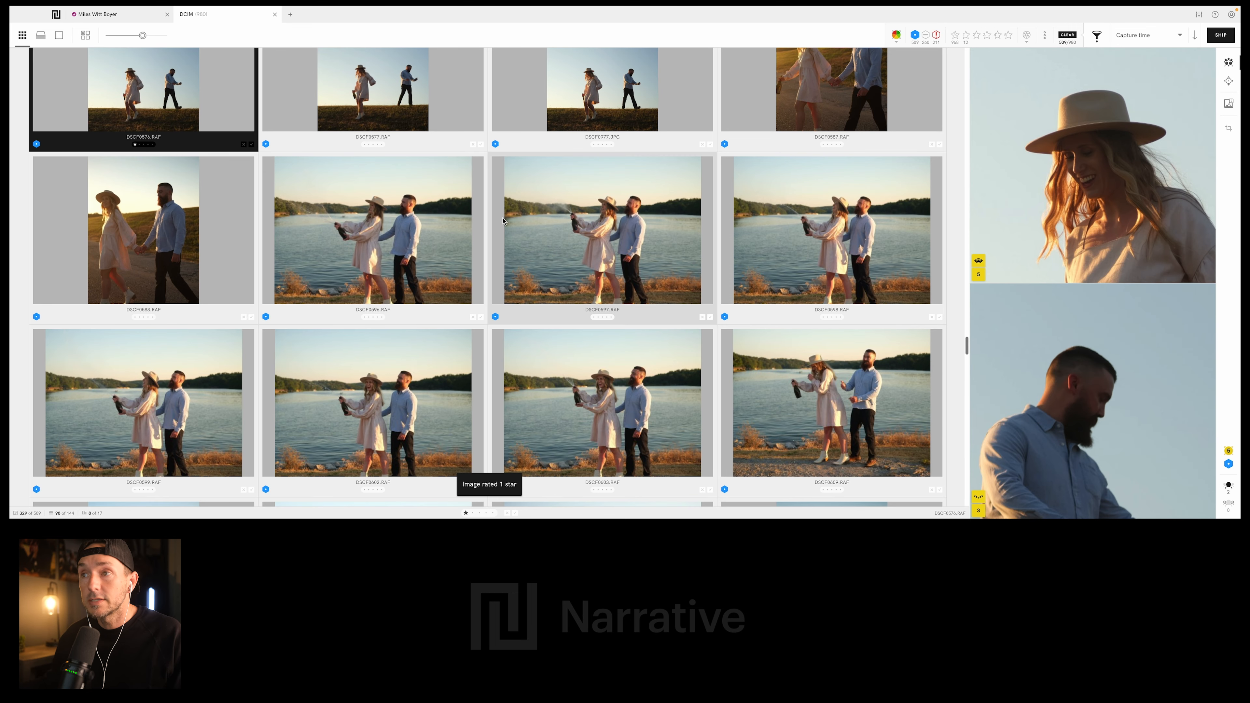
- Rate DSCF0603.RAF, the lakeside photo of the laughing woman holding the bottle beside the man, 1 star
{"action": "scroll", "coordinate": [577, 255], "scroll_direction": "down", "scroll_amount": 3}
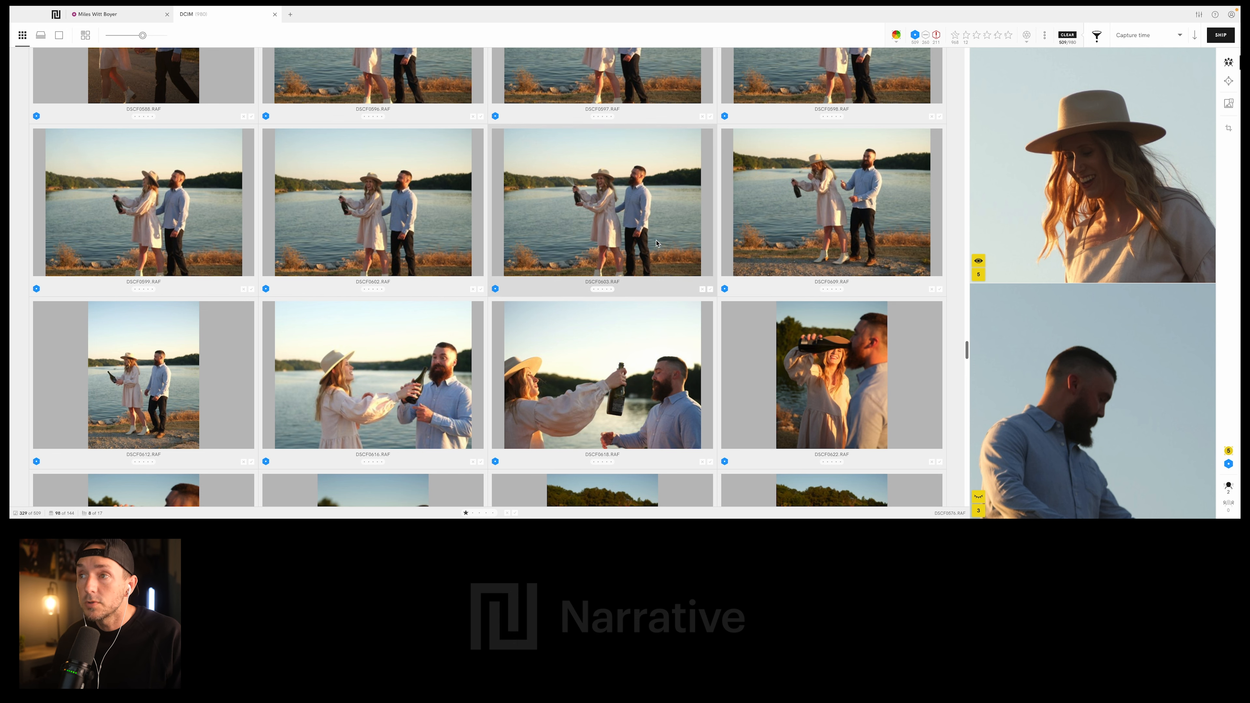
{"action": "left_click", "coordinate": [590, 212]}
{"action": "scroll", "coordinate": [517, 245], "scroll_direction": "down", "scroll_amount": 3}
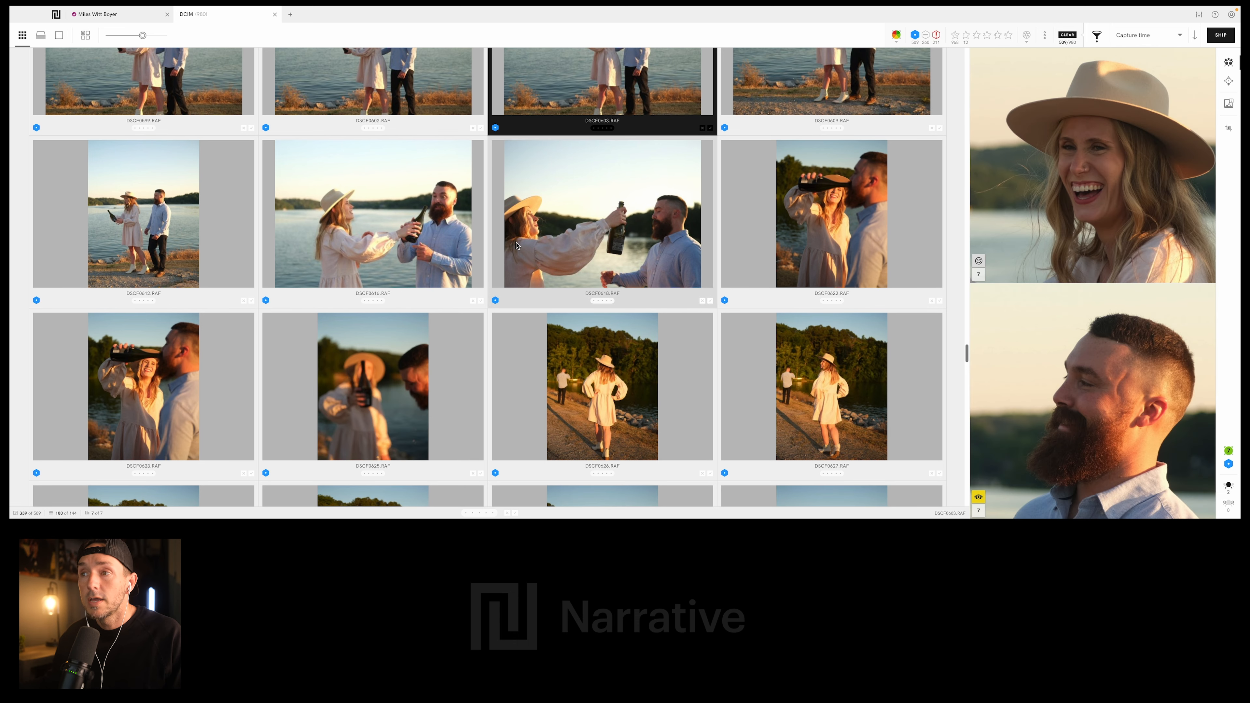
{"action": "scroll", "coordinate": [597, 227], "scroll_direction": "down", "scroll_amount": 1}
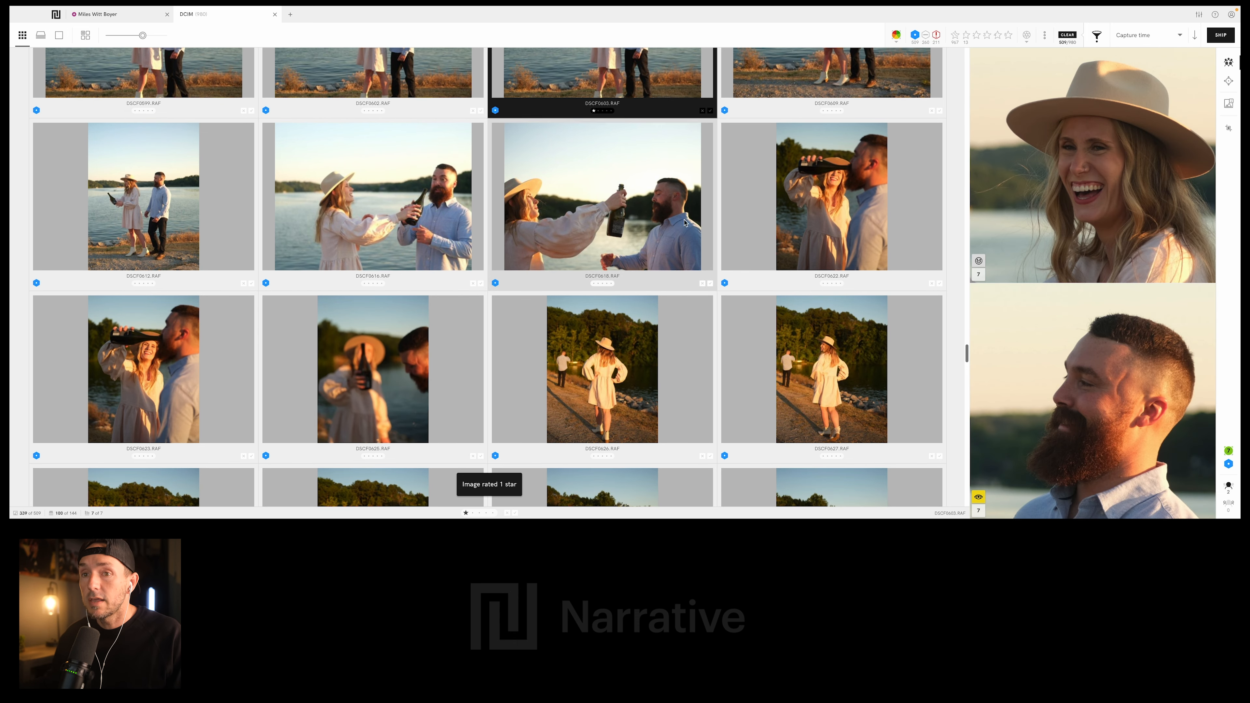
- Rate DSCF0622.RAF, the photo of the woman drinking from the bottle next to the man, 1 star
{"action": "left_click", "coordinate": [827, 207]}
{"action": "scroll", "coordinate": [591, 201], "scroll_direction": "down", "scroll_amount": 7}
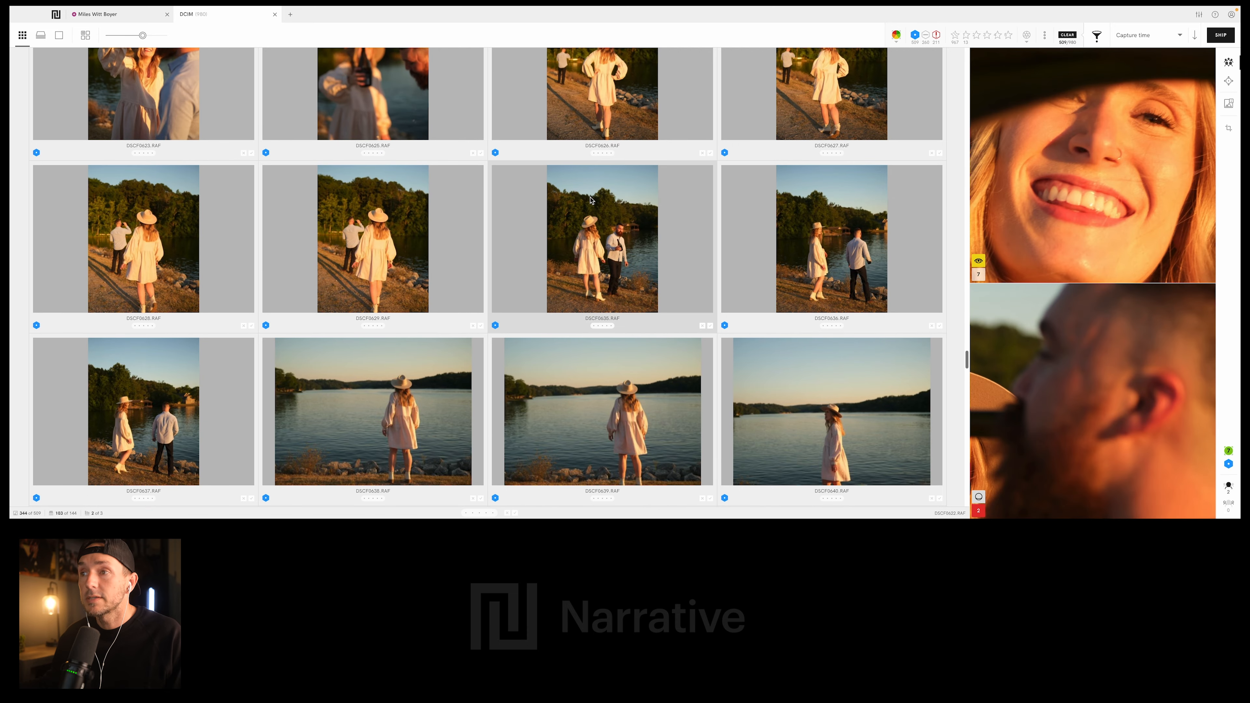
{"action": "key", "text": "1"}
- Compare the photos of the woman standing alone facing the lake and rate DSCF0639.RAF 1 star
{"action": "scroll", "coordinate": [591, 202], "scroll_direction": "down", "scroll_amount": 2}
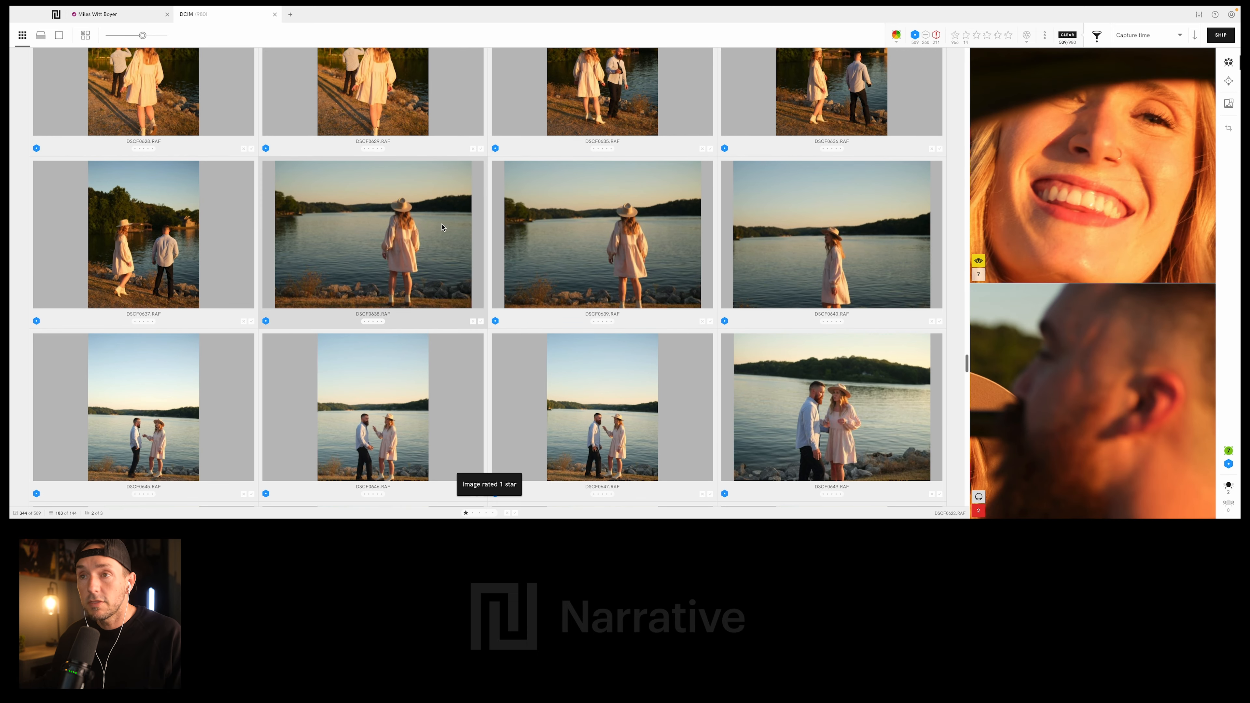
{"action": "left_click", "coordinate": [442, 227]}
{"action": "left_click", "coordinate": [637, 259]}
{"action": "scroll", "coordinate": [651, 283], "scroll_direction": "down", "scroll_amount": 2}
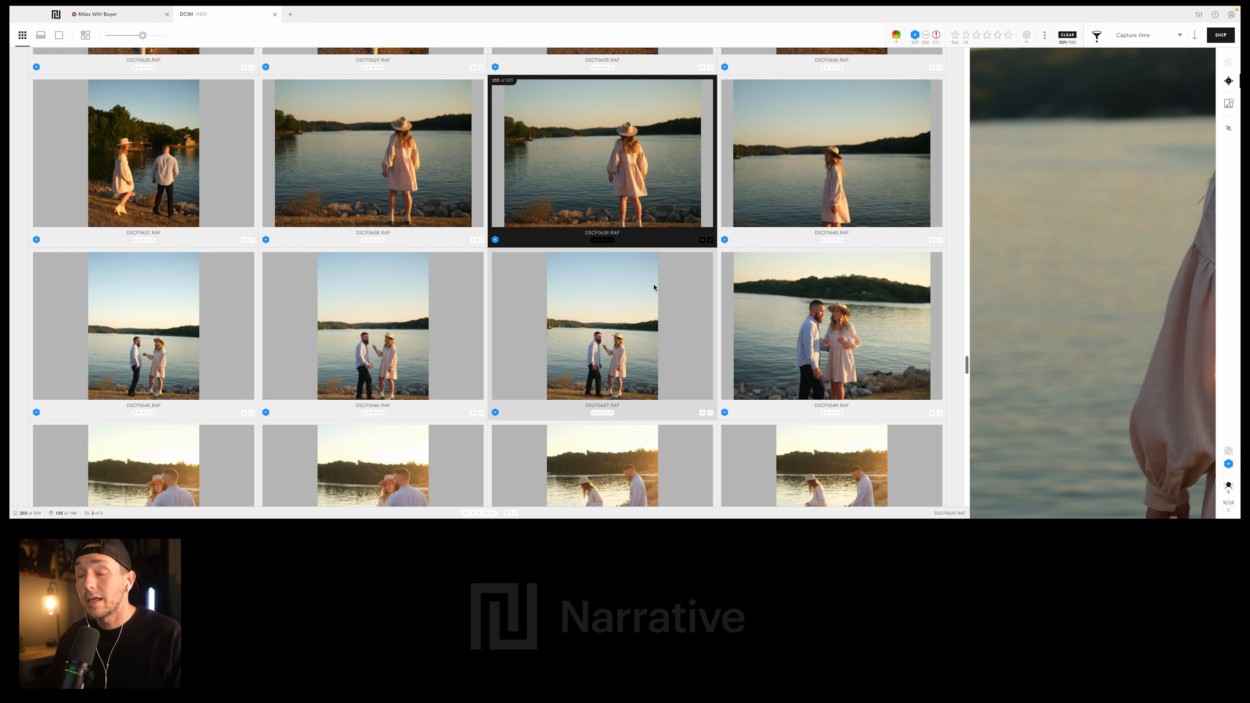
{"action": "scroll", "coordinate": [627, 291], "scroll_direction": "down", "scroll_amount": 3}
{"action": "key", "text": "1"}
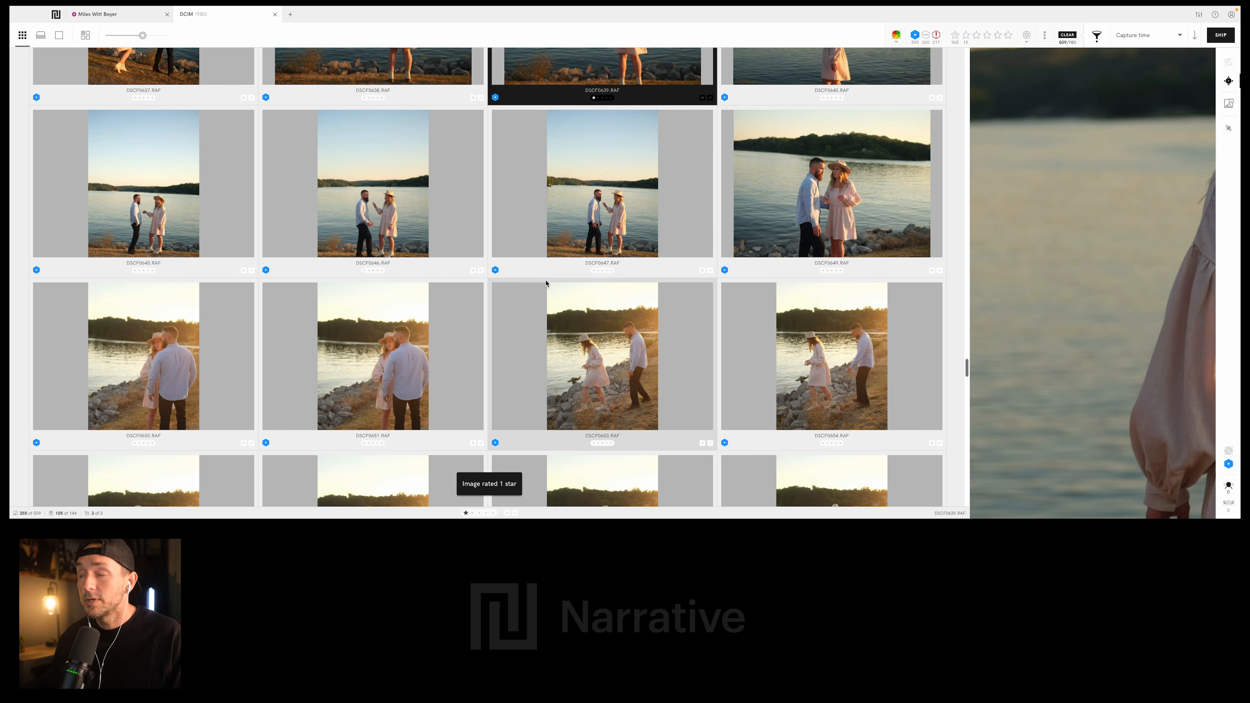
- Check the close-ups of the couple on the rocky lakeshore and rate DSCF0659.RAF and DSCF0666.RAF 1 star each
{"action": "scroll", "coordinate": [605, 279], "scroll_direction": "down", "scroll_amount": 3}
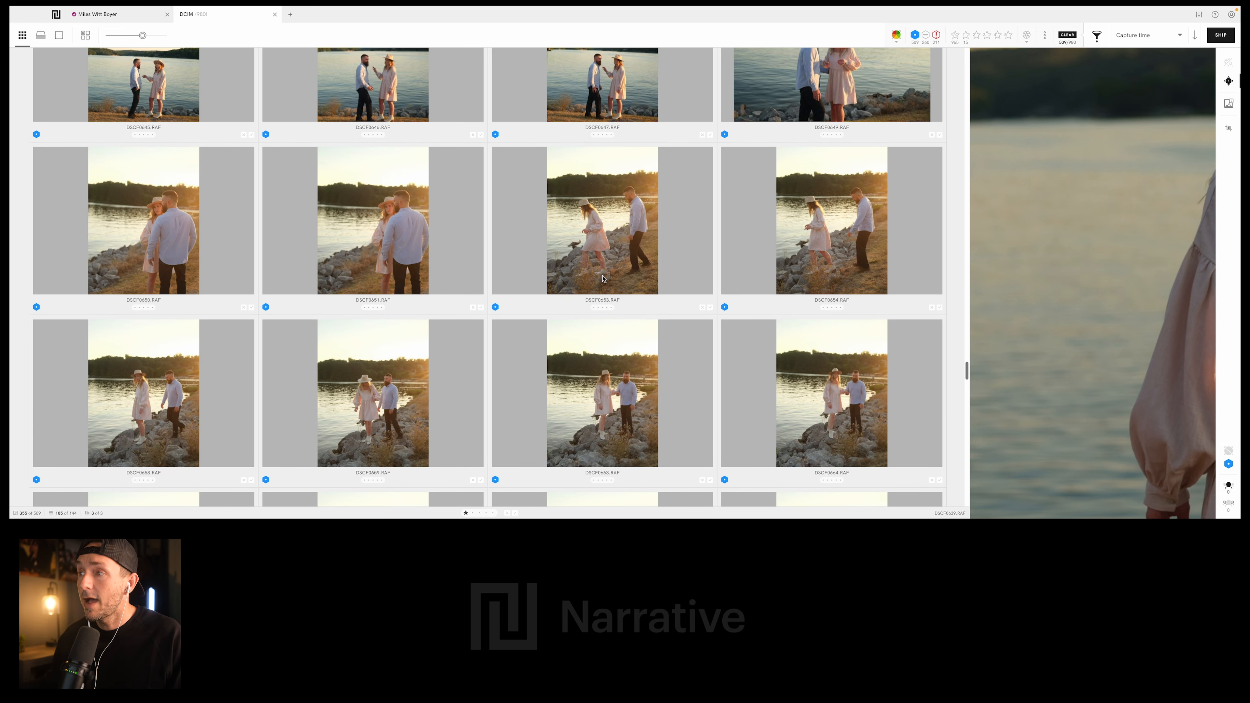
{"action": "left_click", "coordinate": [605, 278]}
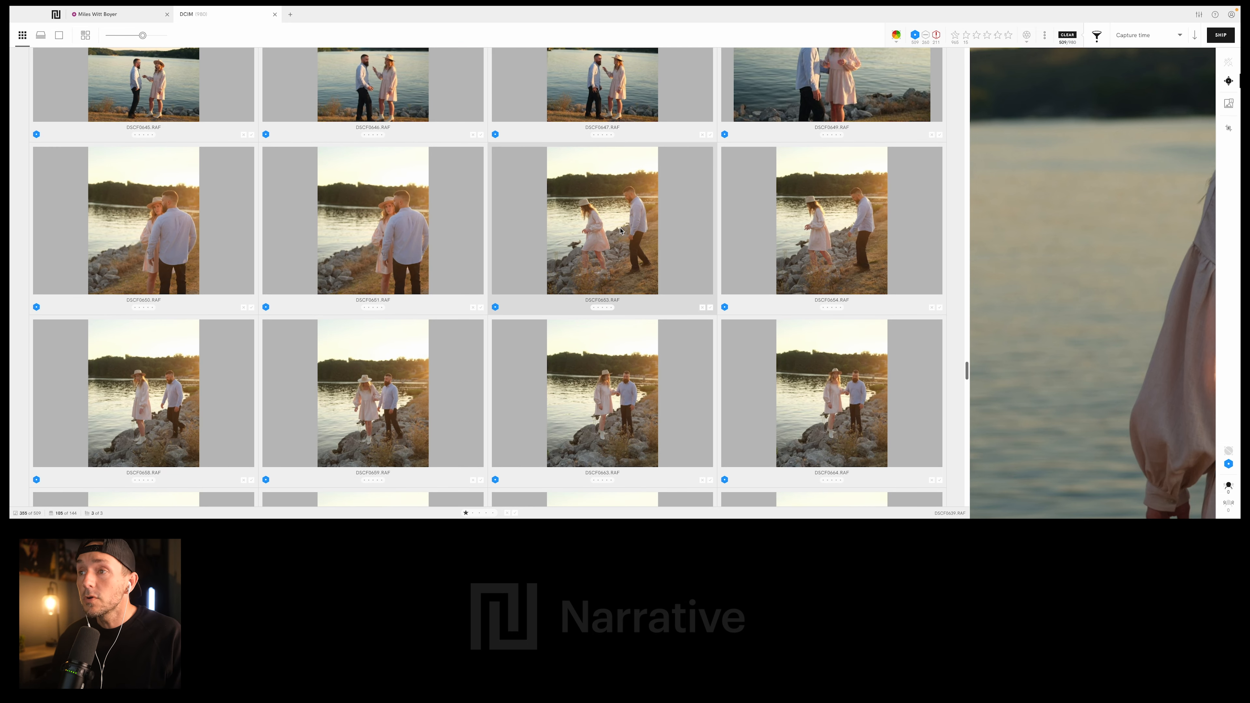
{"action": "scroll", "coordinate": [704, 206], "scroll_direction": "down", "scroll_amount": 1}
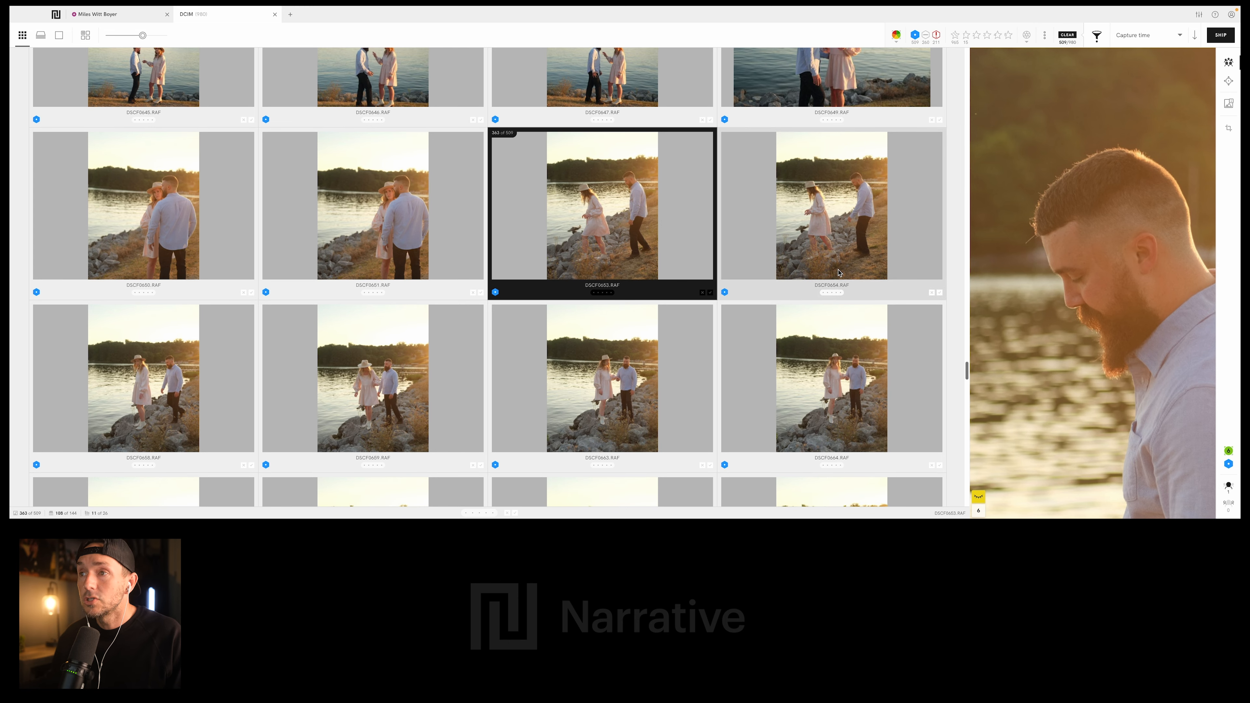
{"action": "scroll", "coordinate": [623, 235], "scroll_direction": "down", "scroll_amount": 3}
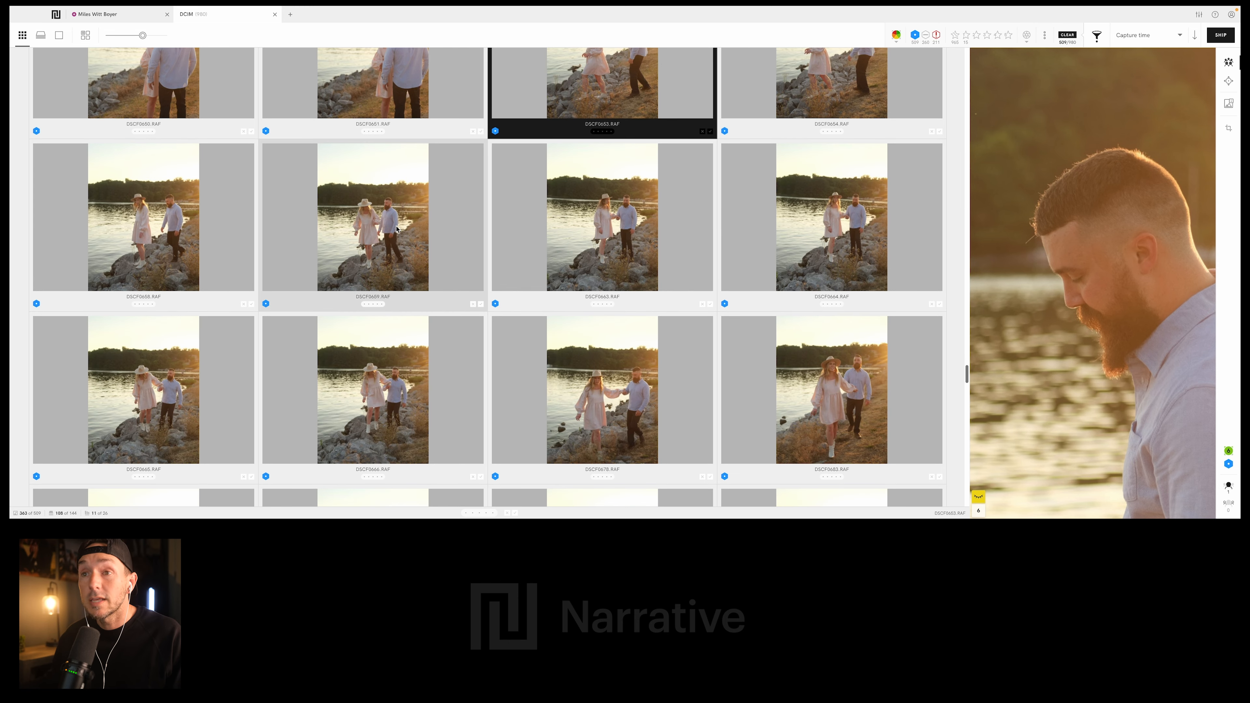
{"action": "left_click", "coordinate": [400, 229]}
{"action": "key", "text": "1"}
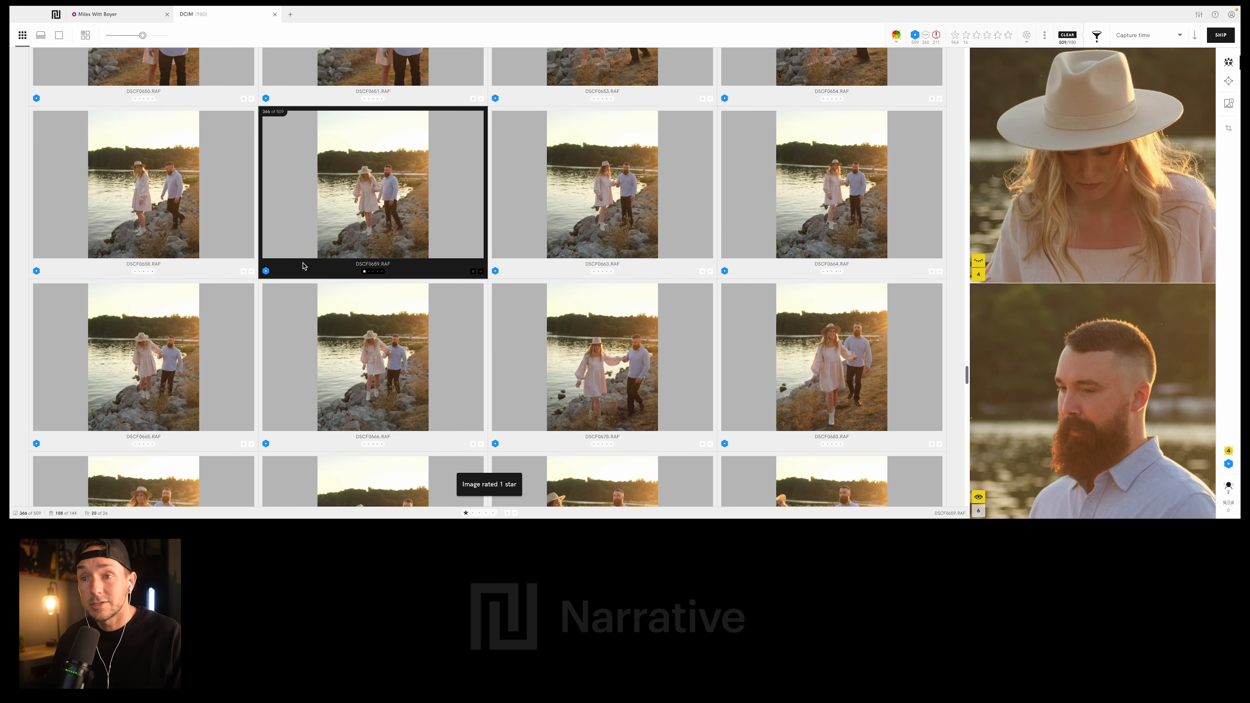
{"action": "scroll", "coordinate": [297, 268], "scroll_direction": "down", "scroll_amount": 2}
{"action": "left_click", "coordinate": [388, 293]}
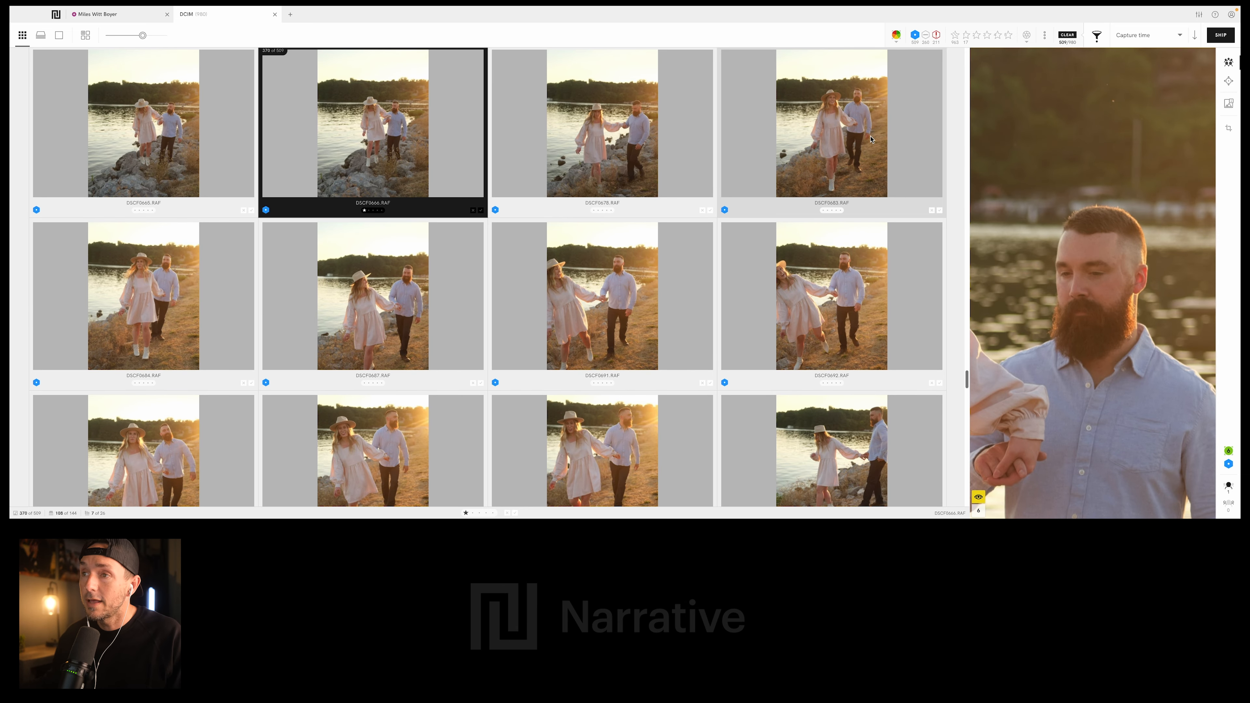
- Rate the photo of the smiling couple walking hand in hand, directly after DSCF0678.RAF, and the lakeside embrace DSCF0717.RAF 1 star each
{"action": "left_click", "coordinate": [820, 132]}
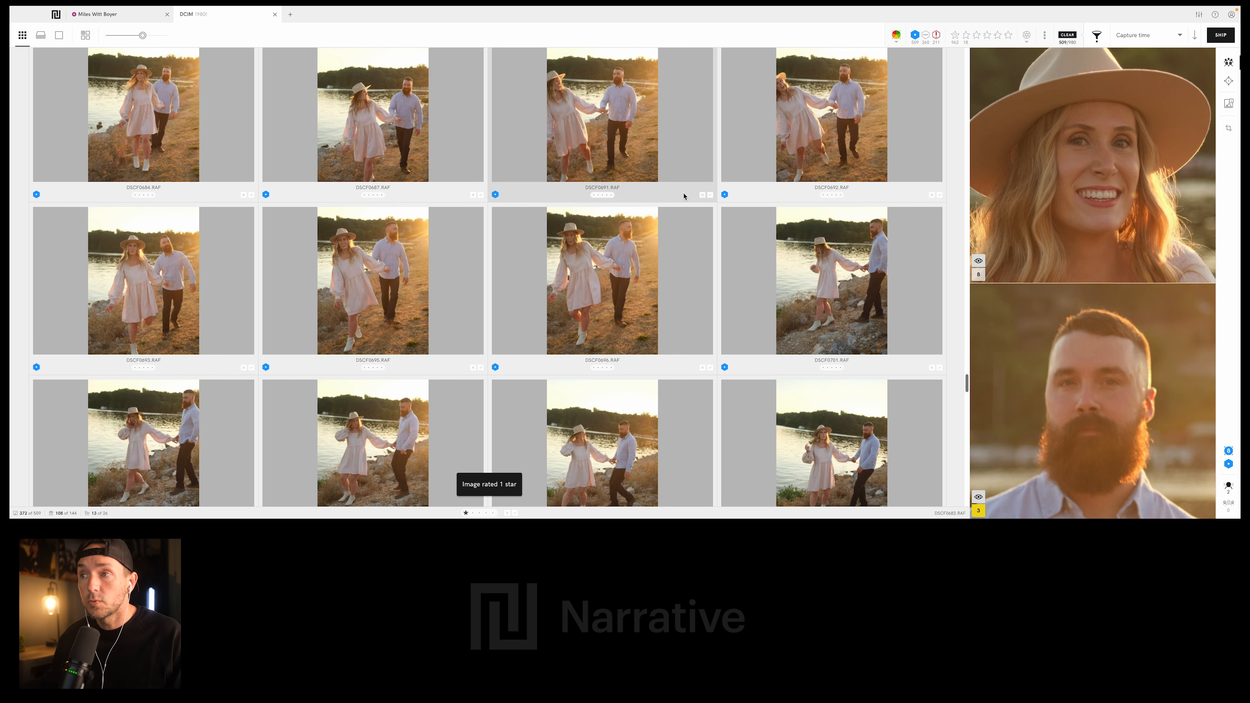
{"action": "scroll", "coordinate": [683, 196], "scroll_direction": "down", "scroll_amount": 3}
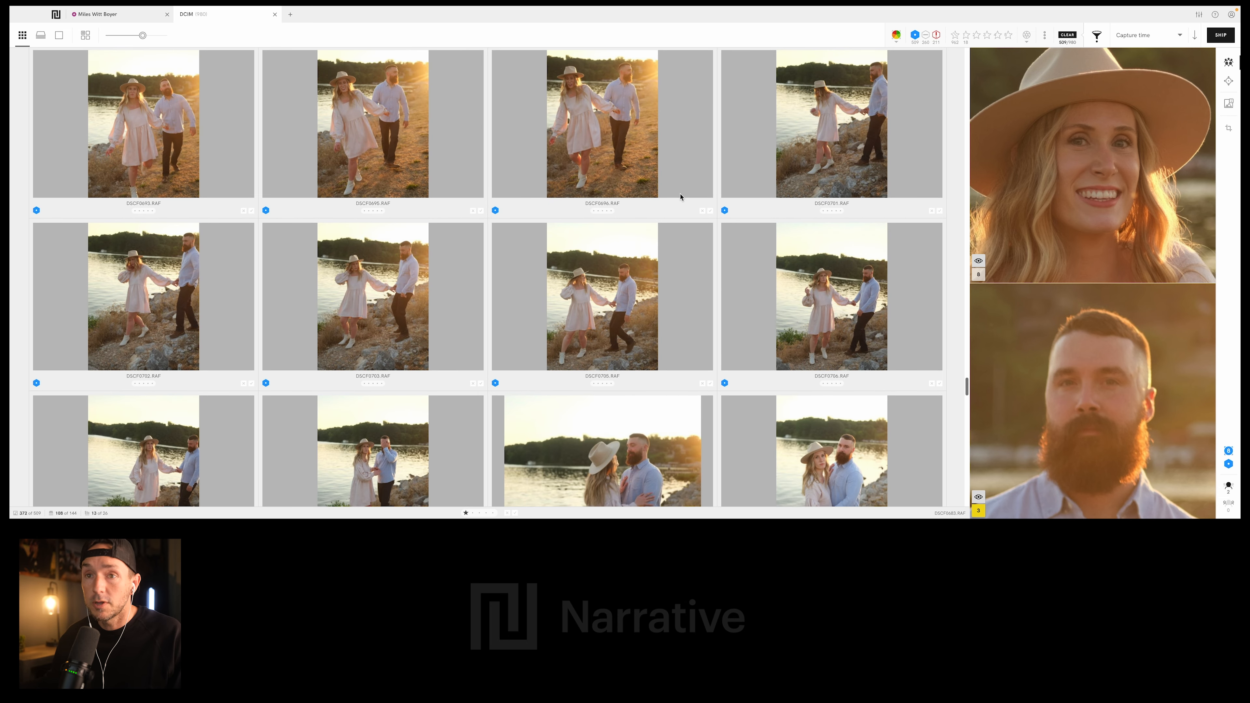
{"action": "scroll", "coordinate": [574, 260], "scroll_direction": "down", "scroll_amount": 1}
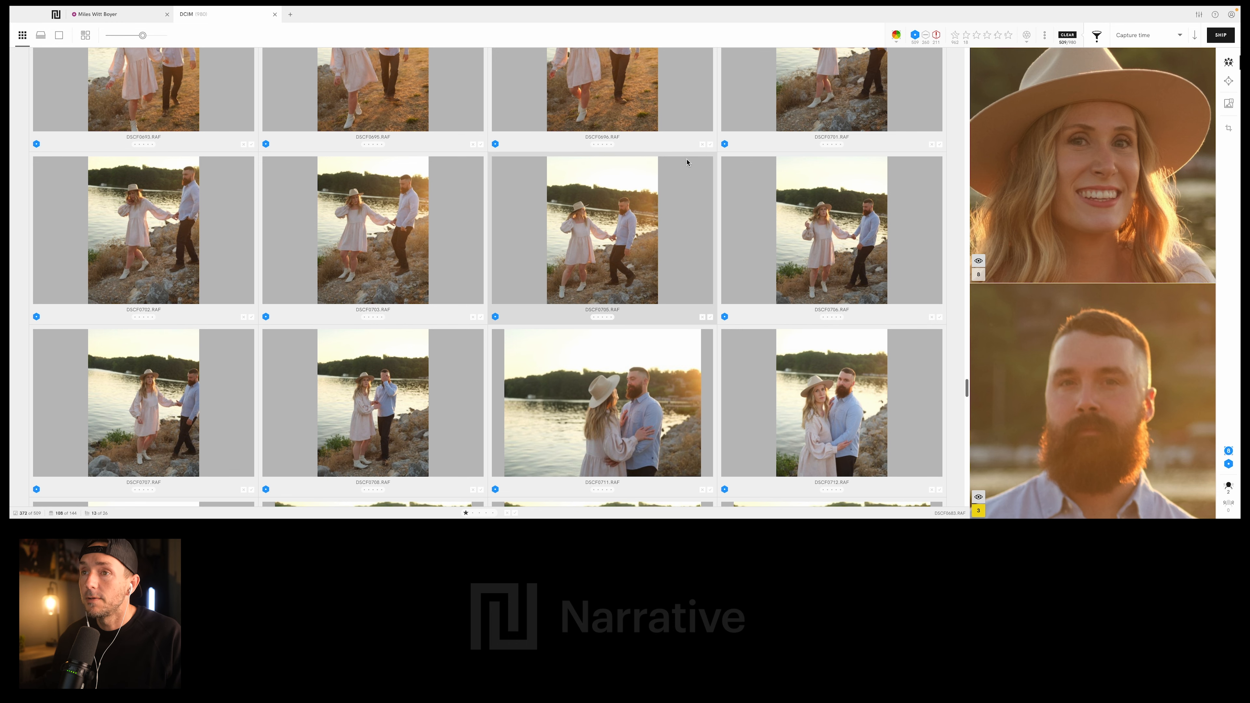
{"action": "scroll", "coordinate": [414, 256], "scroll_direction": "down", "scroll_amount": 5}
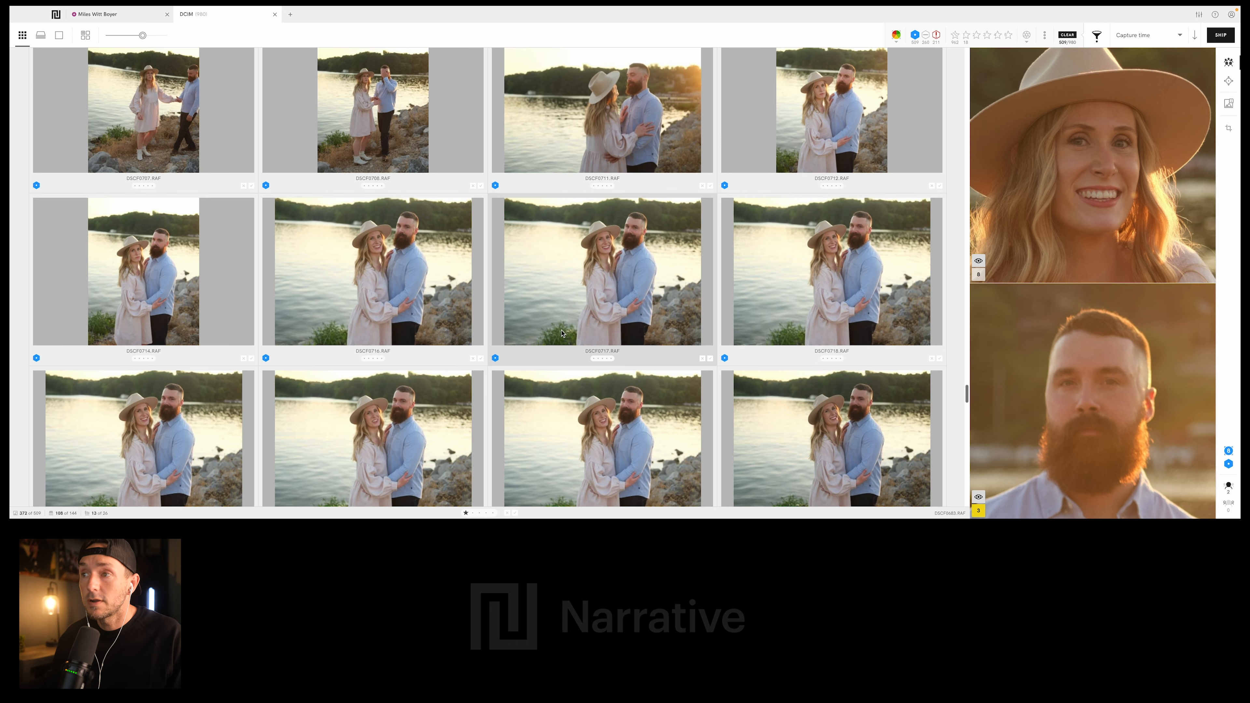
{"action": "left_click", "coordinate": [654, 293]}
{"action": "scroll", "coordinate": [644, 305], "scroll_direction": "down", "scroll_amount": 7}
{"action": "key", "text": "1"}
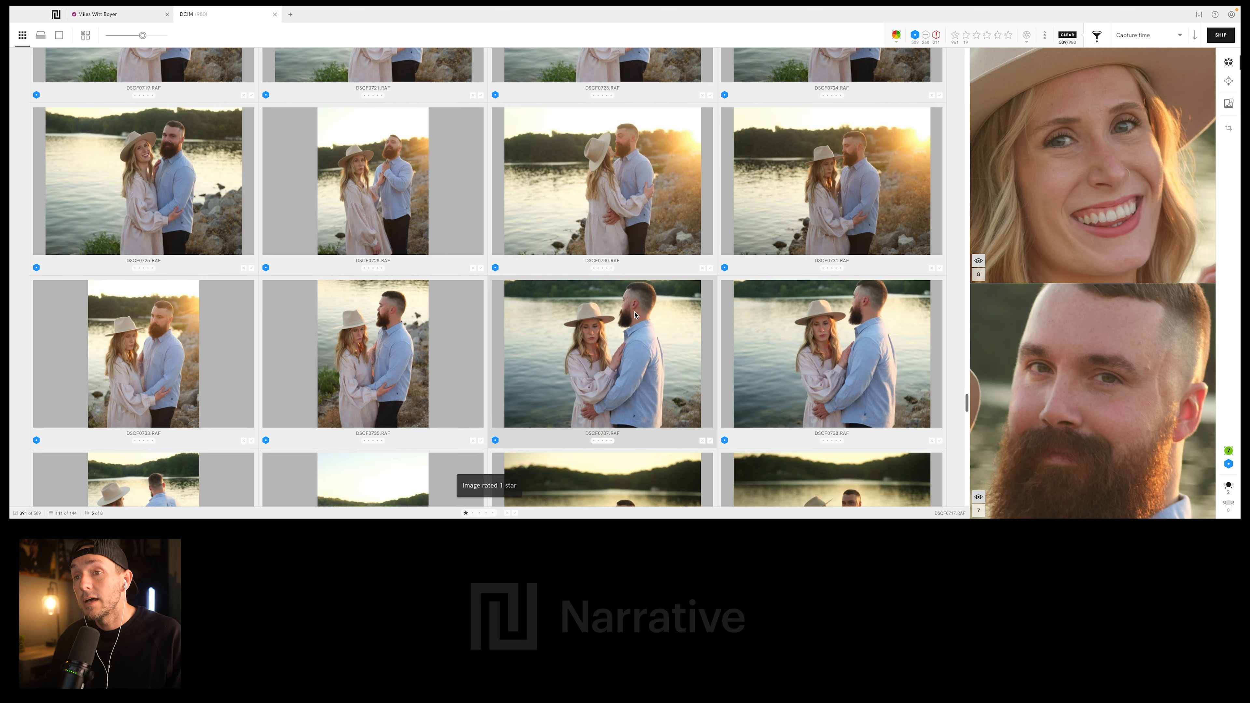
- Rate the dark lakeside portrait DSCF0741.RAF and the sun-flare photo DSCF0976.JPG of the couple embracing 1 star each
{"action": "scroll", "coordinate": [635, 315], "scroll_direction": "down", "scroll_amount": 3}
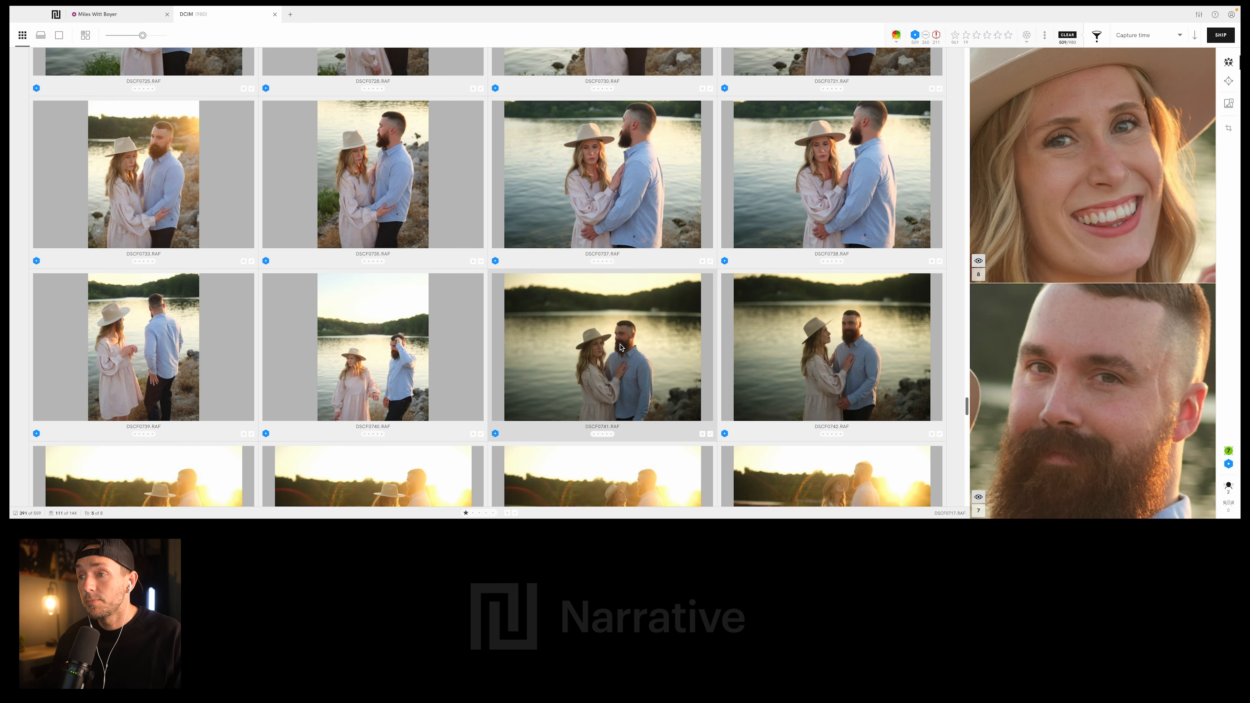
{"action": "left_click", "coordinate": [620, 347]}
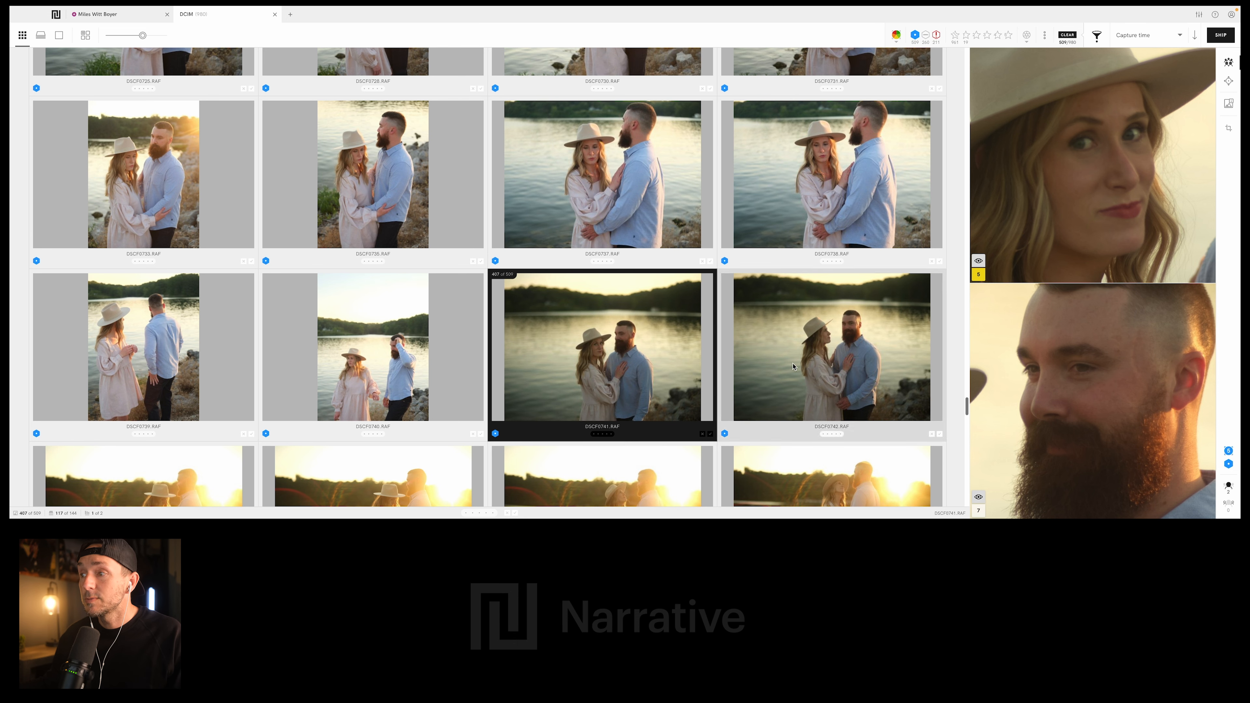
{"action": "scroll", "coordinate": [792, 366], "scroll_direction": "down", "scroll_amount": 5}
{"action": "key", "text": "1"}
{"action": "left_click", "coordinate": [391, 264]}
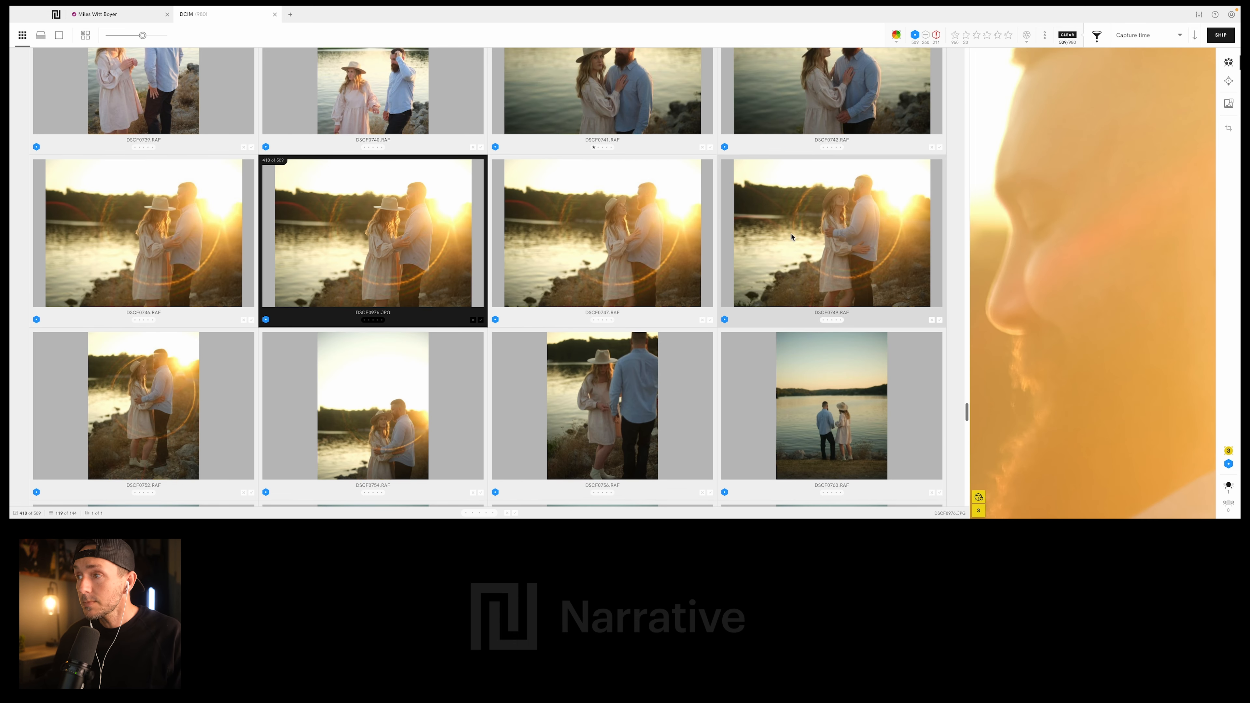
{"action": "scroll", "coordinate": [840, 224], "scroll_direction": "down", "scroll_amount": 3}
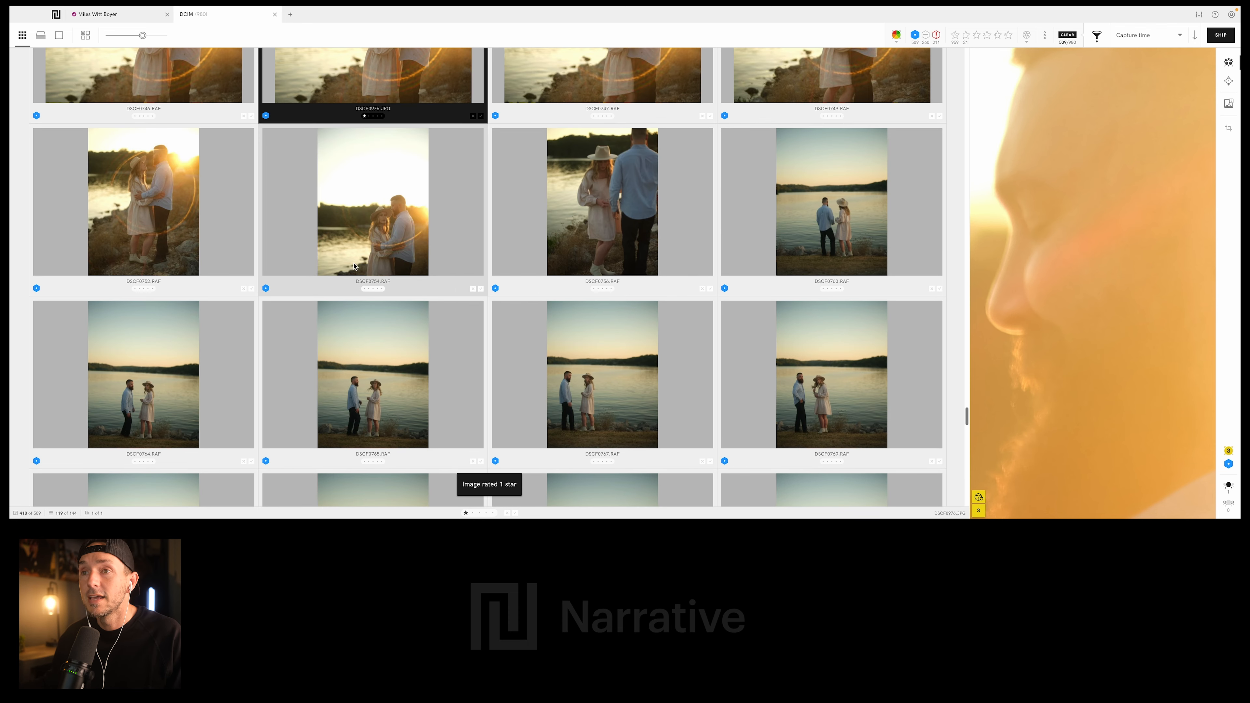
- Rate DSCF0767.RAF, the dusk photo of the couple standing on the shore below a wide sky, 1 star
{"action": "scroll", "coordinate": [535, 262], "scroll_direction": "down", "scroll_amount": 2}
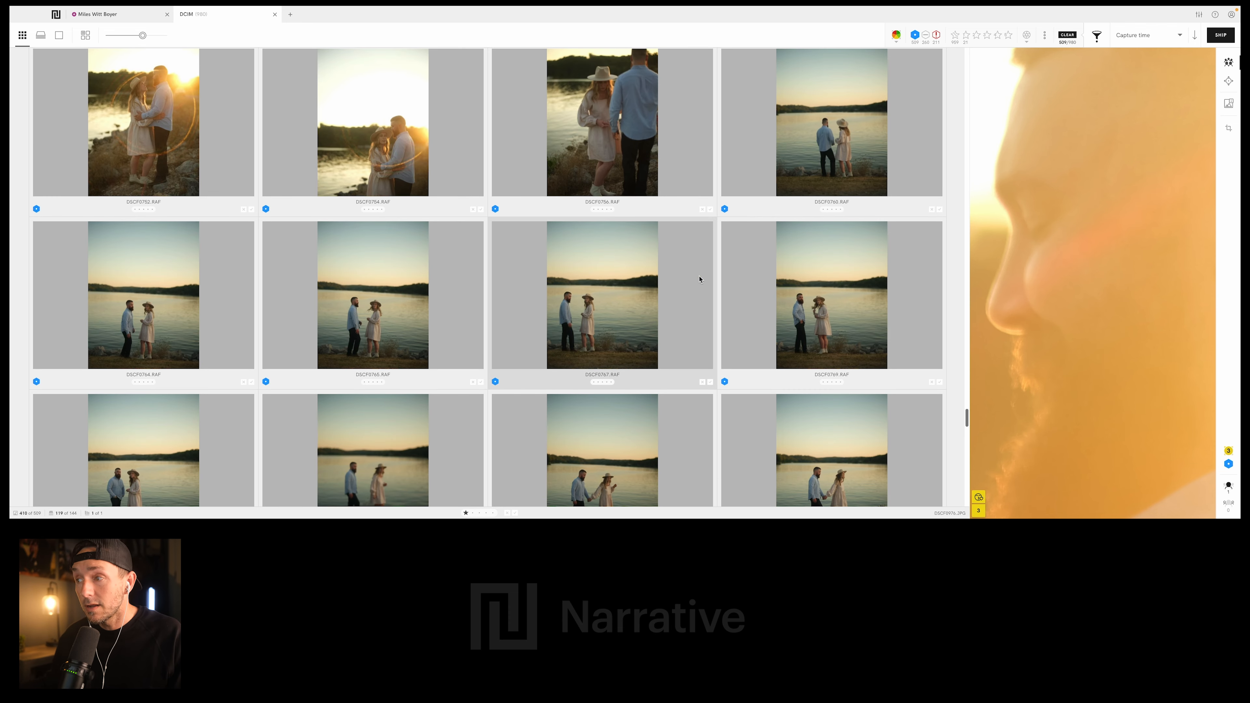
{"action": "scroll", "coordinate": [699, 280], "scroll_direction": "down", "scroll_amount": 1}
{"action": "left_click", "coordinate": [691, 305]}
{"action": "scroll", "coordinate": [694, 311], "scroll_direction": "down", "scroll_amount": 3}
{"action": "scroll", "coordinate": [594, 229], "scroll_direction": "down", "scroll_amount": 3}
{"action": "scroll", "coordinate": [628, 329], "scroll_direction": "up", "scroll_amount": 2}
{"action": "key", "text": "1"}
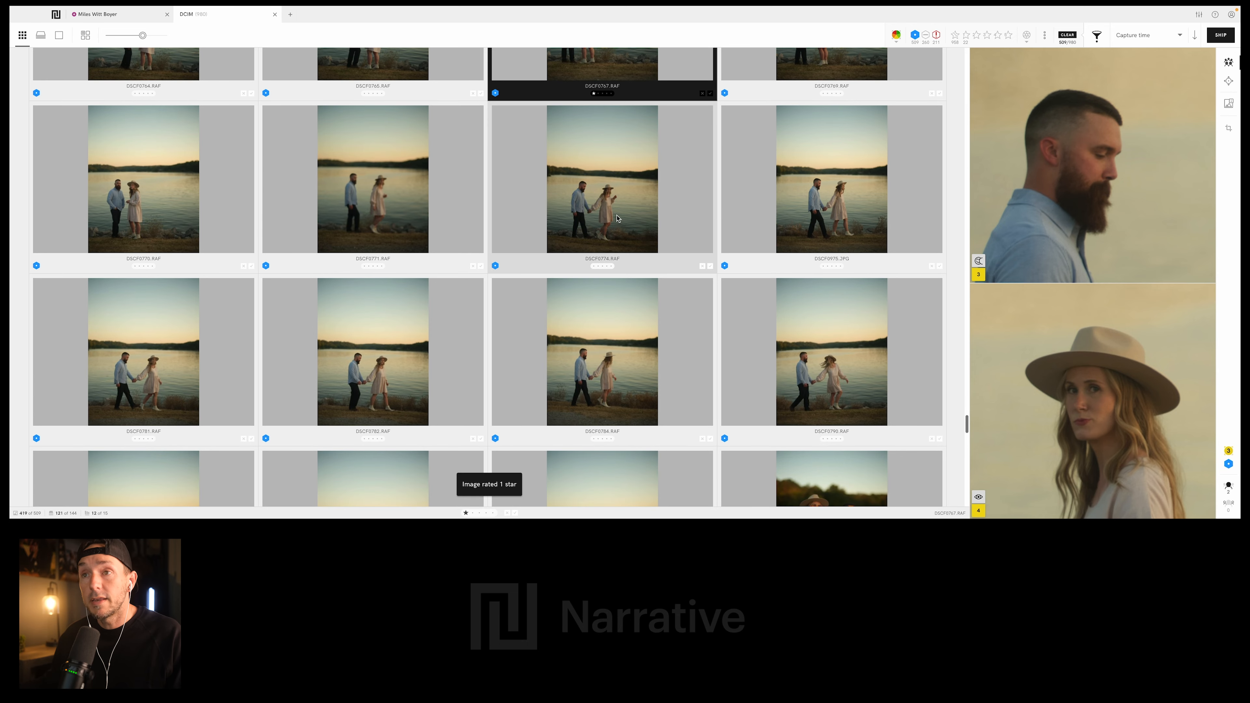
- Rate DSCF0774.RAF, the dusk photo of the couple walking hand in hand along the shore, 1 star
{"action": "left_click", "coordinate": [618, 219]}
{"action": "scroll", "coordinate": [492, 222], "scroll_direction": "down", "scroll_amount": 5}
{"action": "key", "text": "1"}
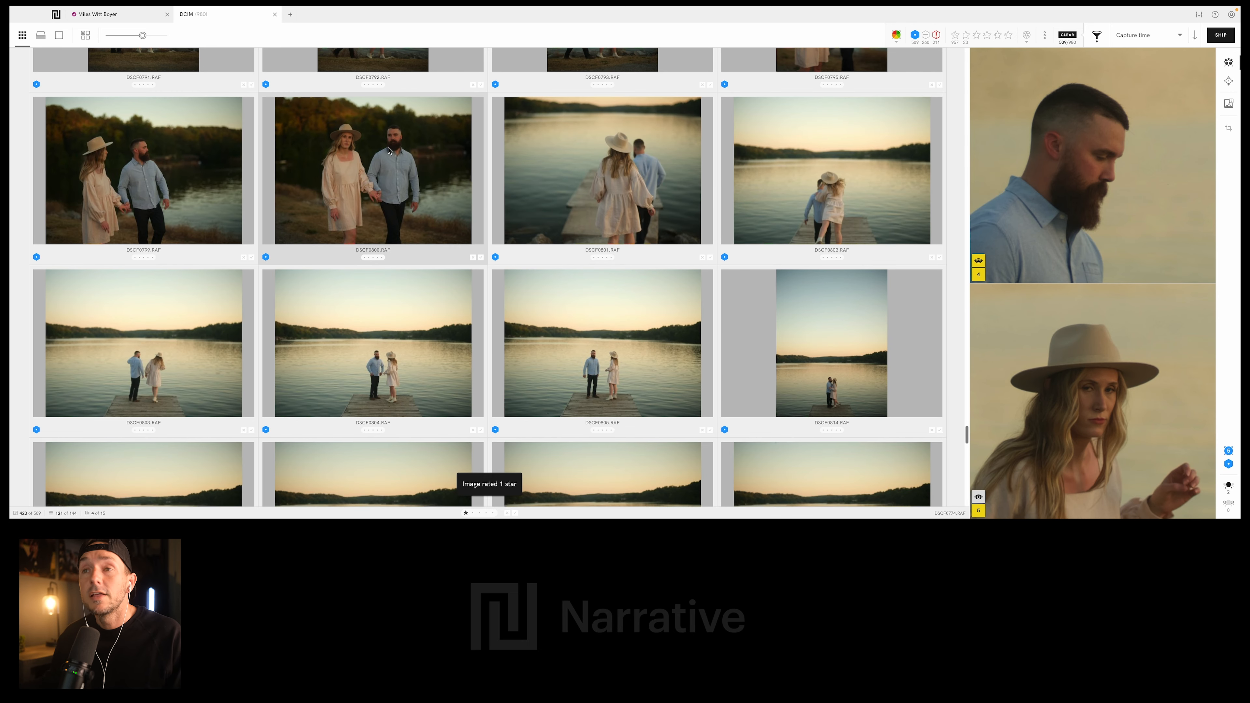
- Rate DSCF0817.RAF, the wide photo of the couple holding hands at the end of the dock, 1 star
{"action": "scroll", "coordinate": [418, 272], "scroll_direction": "down", "scroll_amount": 2}
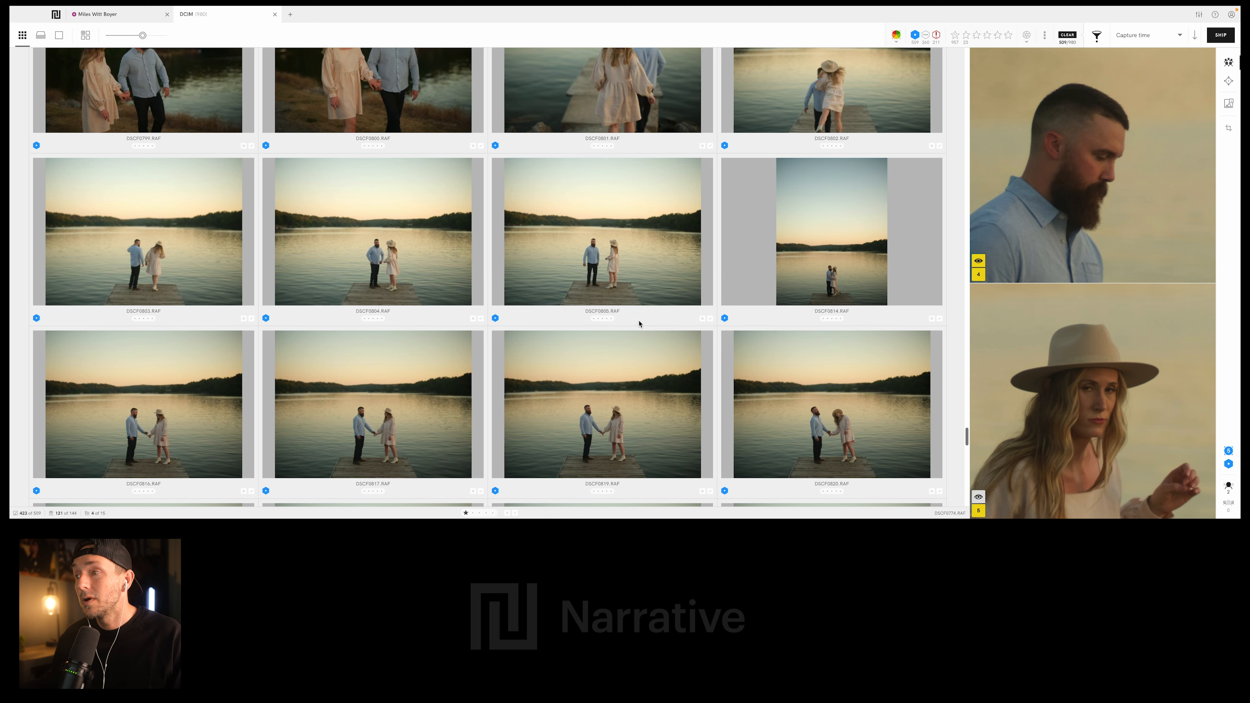
{"action": "scroll", "coordinate": [628, 321], "scroll_direction": "down", "scroll_amount": 3}
{"action": "left_click", "coordinate": [398, 268]}
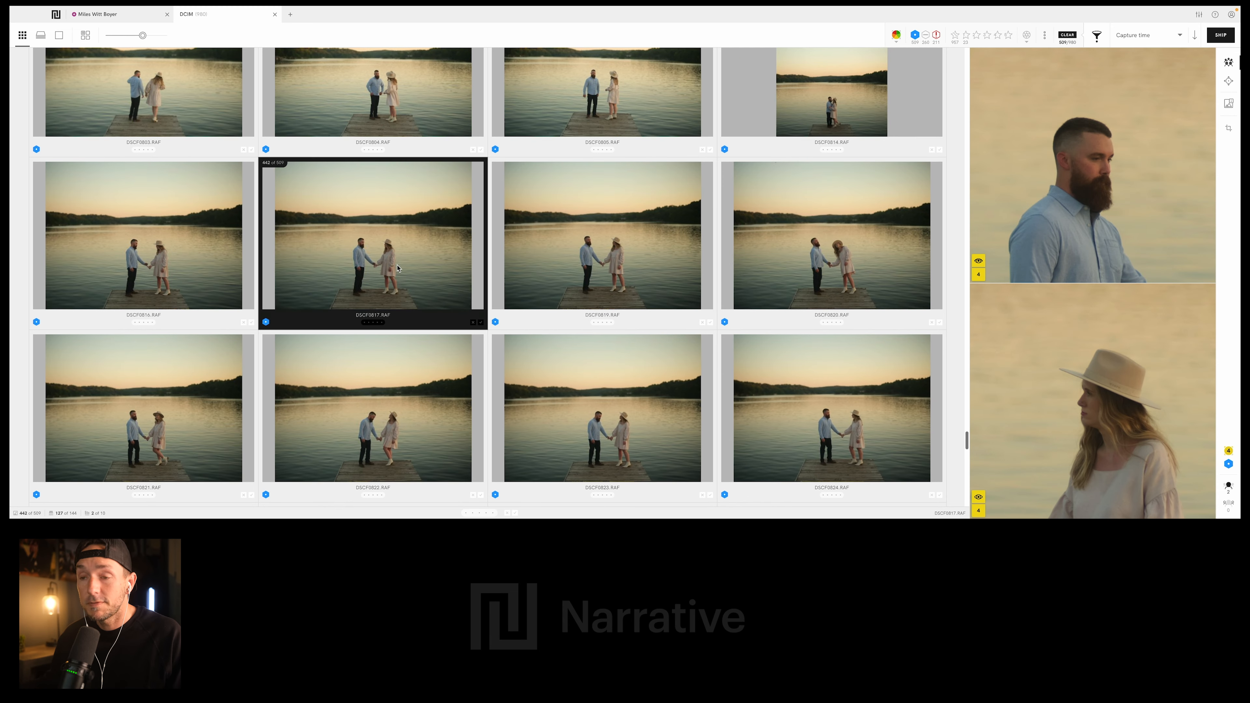
{"action": "scroll", "coordinate": [398, 268], "scroll_direction": "down", "scroll_amount": 3}
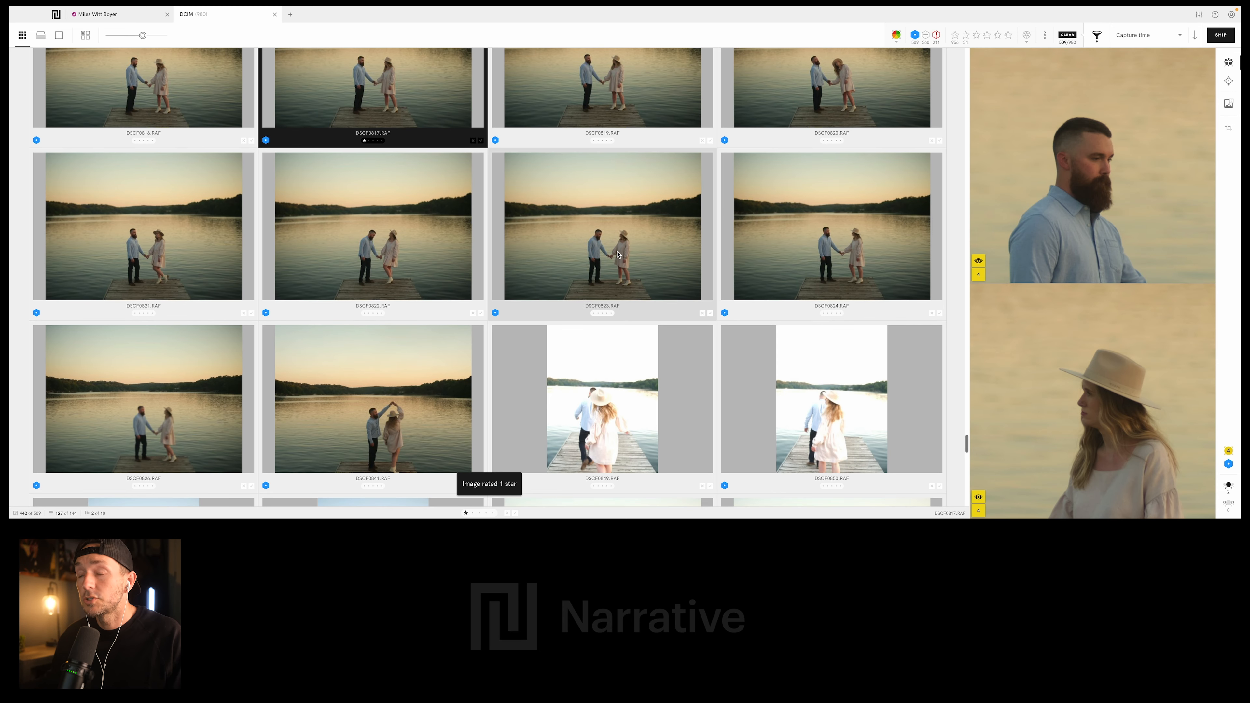
- Check the close-up of DSCF0826.RAF and rate DSCF0841.RAF, the photo of the man twirling the woman on the dock, 1 star
{"action": "scroll", "coordinate": [543, 274], "scroll_direction": "down", "scroll_amount": 2}
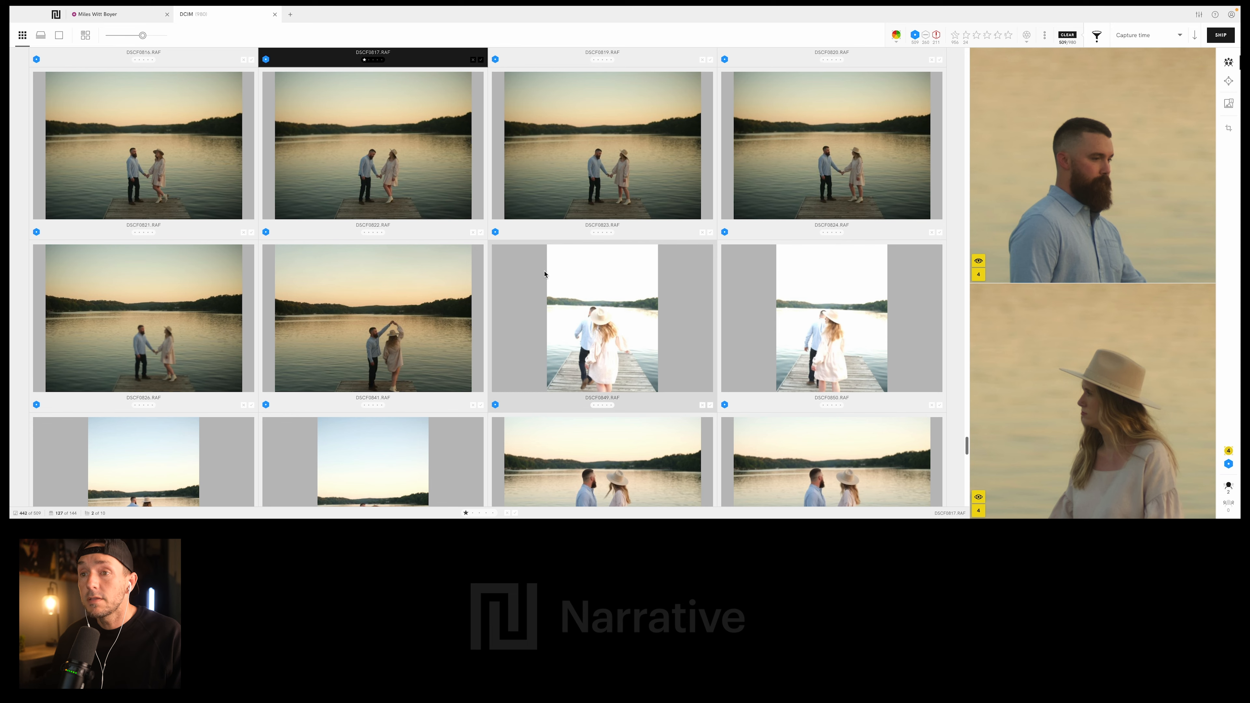
{"action": "left_click", "coordinate": [197, 335]}
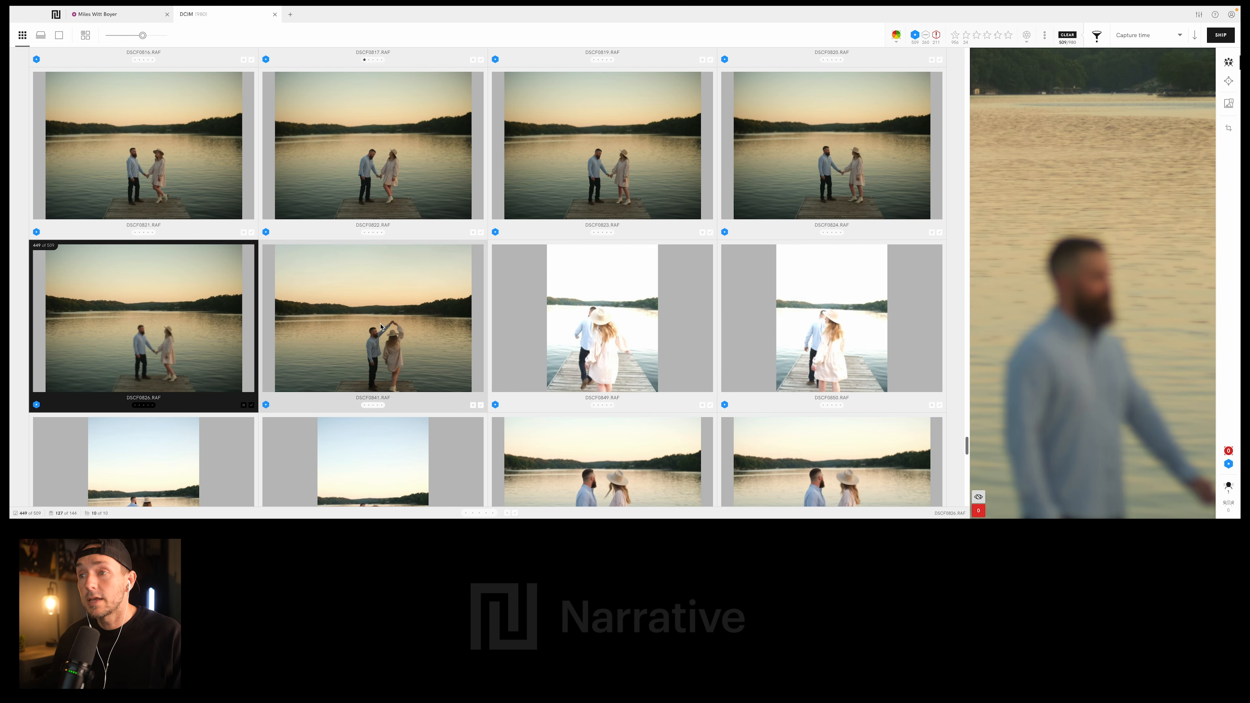
{"action": "left_click", "coordinate": [416, 327]}
{"action": "scroll", "coordinate": [416, 328], "scroll_direction": "down", "scroll_amount": 6}
{"action": "key", "text": "1"}
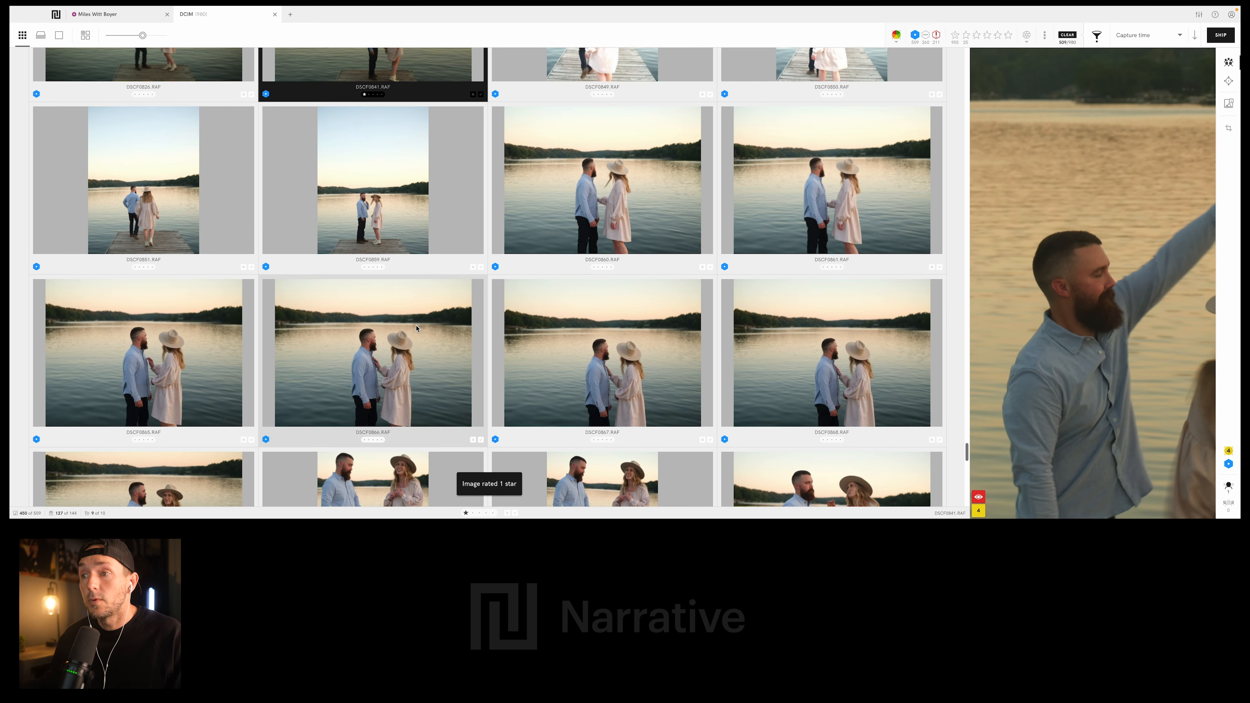
- Rate DSCF0897.RAF, the vertical photo of the couple walking along the dock, 1 star
{"action": "scroll", "coordinate": [416, 328], "scroll_direction": "down", "scroll_amount": 2}
{"action": "scroll", "coordinate": [418, 327], "scroll_direction": "down", "scroll_amount": 1}
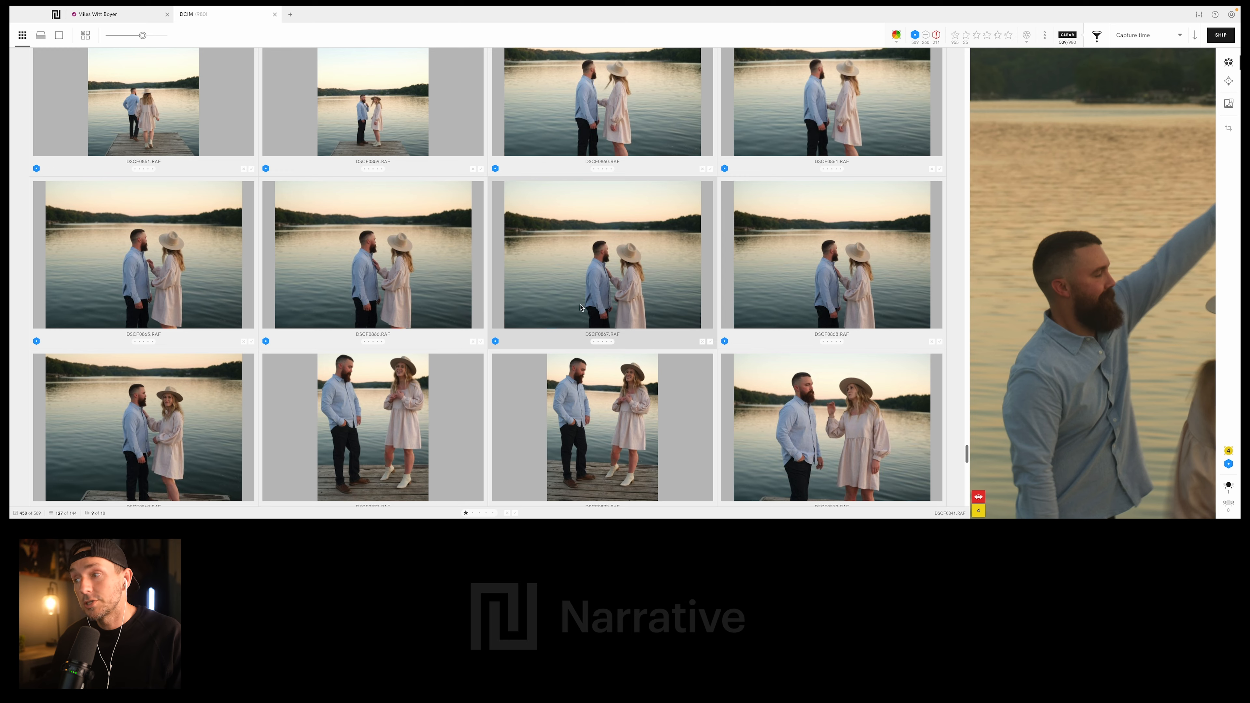
{"action": "scroll", "coordinate": [581, 308], "scroll_direction": "down", "scroll_amount": 10}
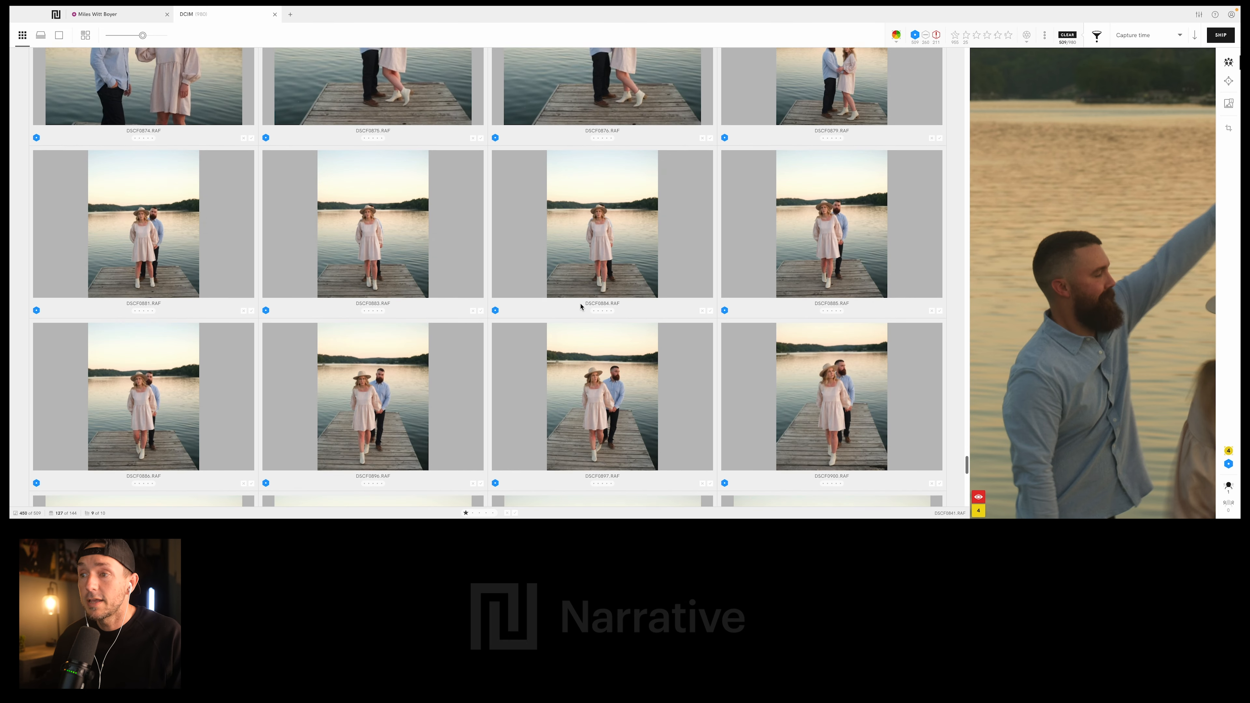
{"action": "scroll", "coordinate": [483, 266], "scroll_direction": "down", "scroll_amount": 2}
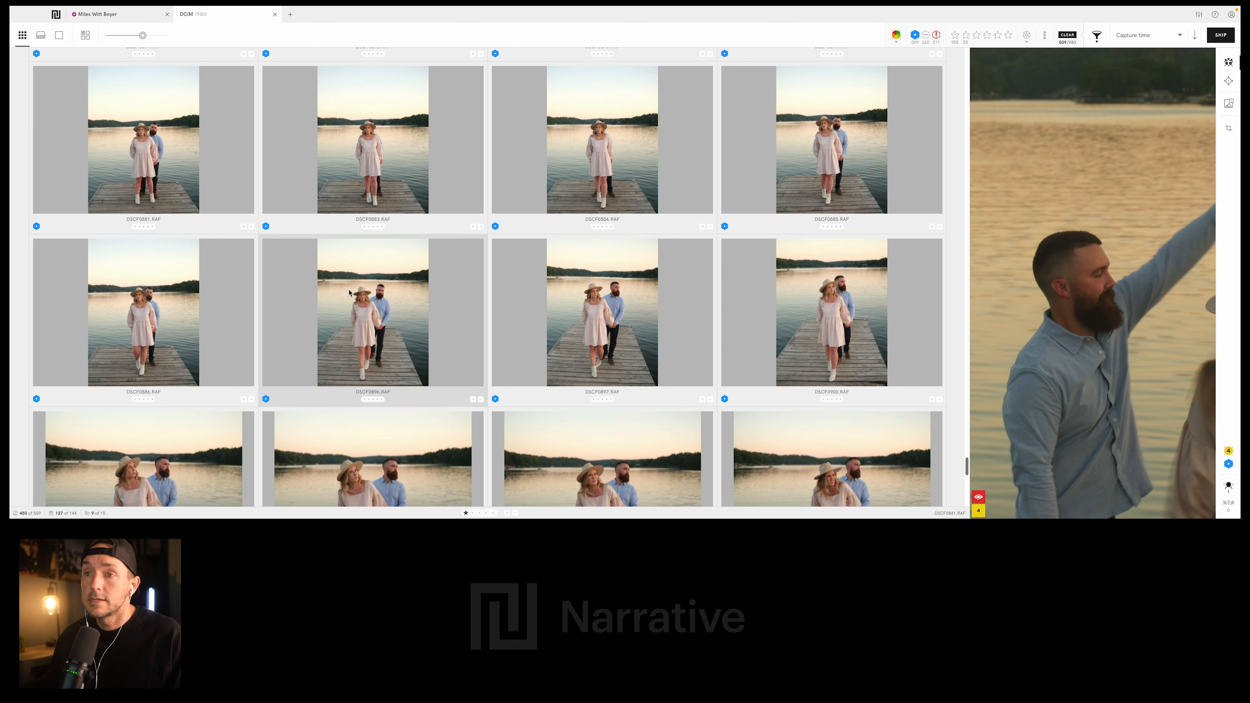
{"action": "left_click", "coordinate": [579, 321]}
{"action": "scroll", "coordinate": [579, 321], "scroll_direction": "down", "scroll_amount": 4}
{"action": "key", "text": "1"}
- Rate the dock portraits DSCF0907.RAF and DSCF0916.RAF, with the woman in front of the man, 1 star each
{"action": "scroll", "coordinate": [362, 282], "scroll_direction": "down", "scroll_amount": 2}
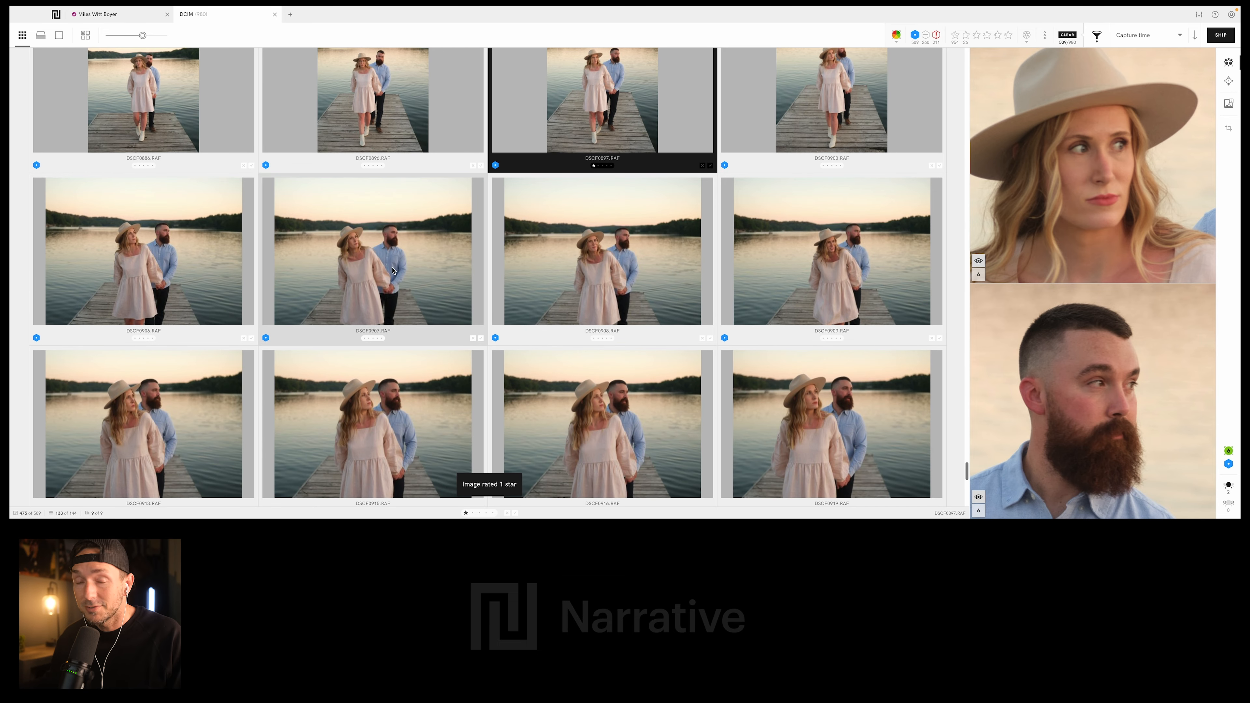
{"action": "left_click", "coordinate": [399, 276]}
{"action": "scroll", "coordinate": [399, 273], "scroll_direction": "down", "scroll_amount": 4}
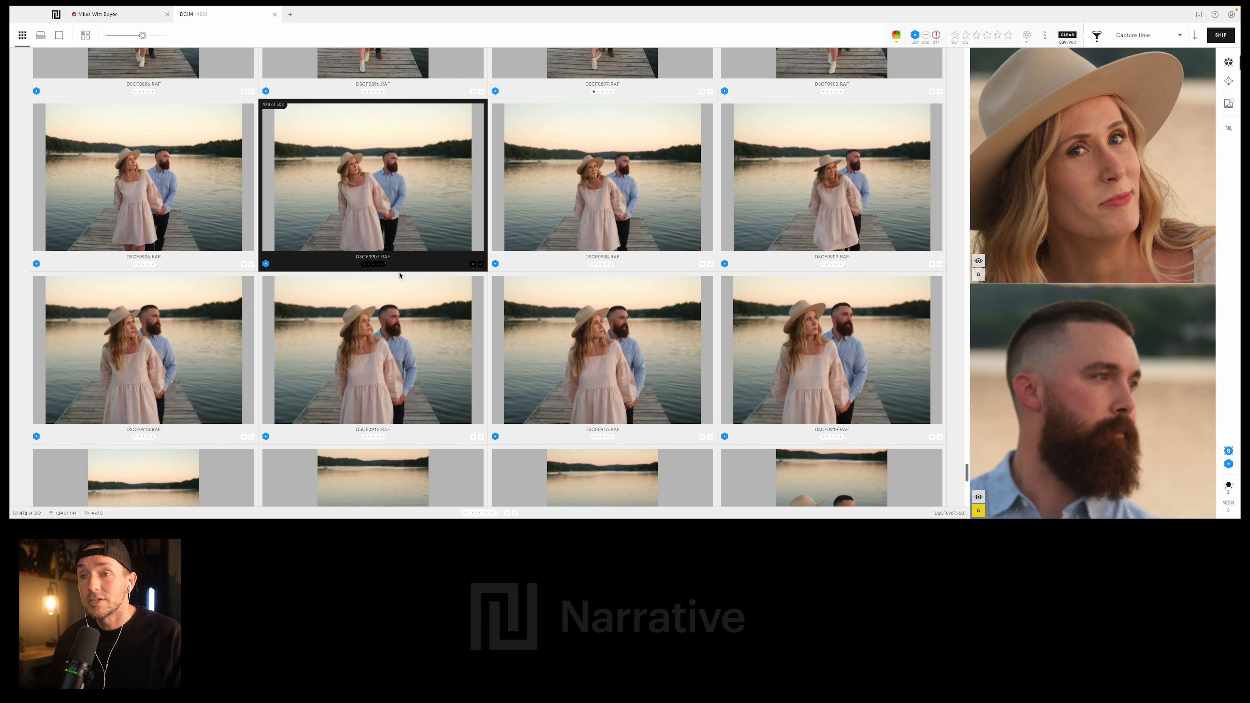
{"action": "key", "text": "1"}
{"action": "left_click", "coordinate": [576, 314]}
{"action": "scroll", "coordinate": [576, 314], "scroll_direction": "down", "scroll_amount": 3}
{"action": "key", "text": "1"}
- Rate DSCF0935.RAF, the dock portrait of the woman looking aside while the man looks down, 1 star
{"action": "scroll", "coordinate": [575, 314], "scroll_direction": "down", "scroll_amount": 4}
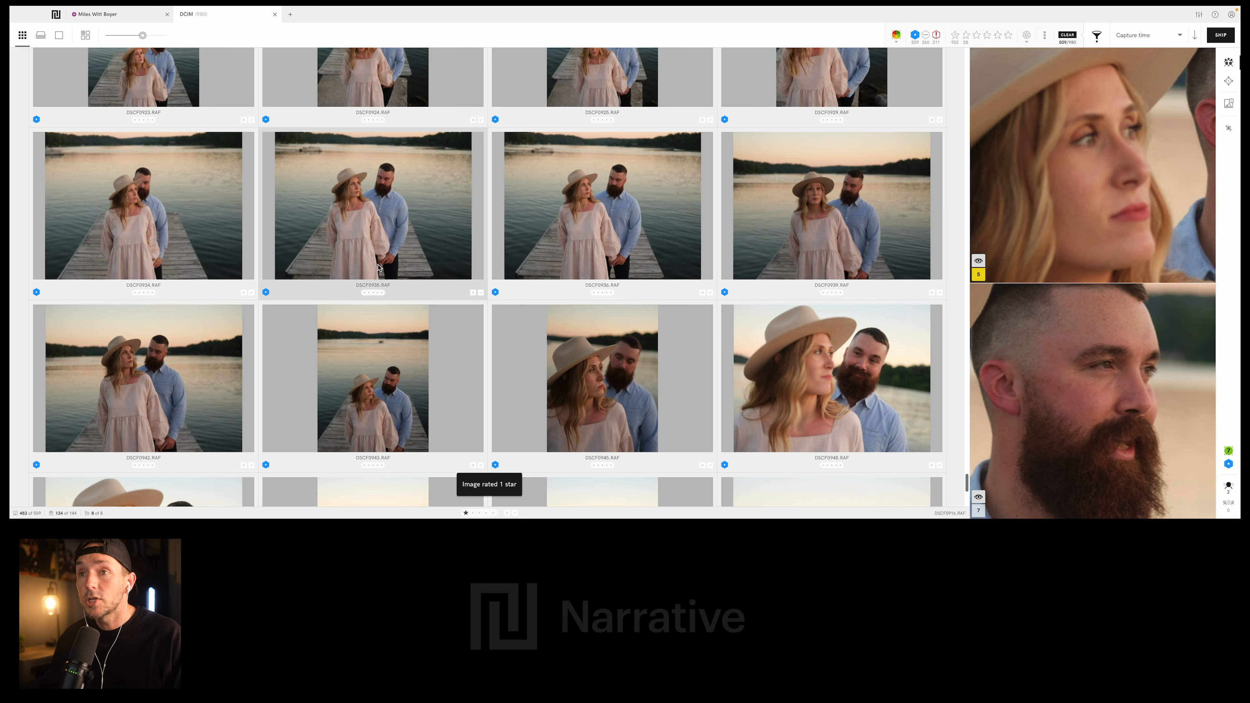
{"action": "left_click", "coordinate": [389, 216]}
{"action": "scroll", "coordinate": [622, 284], "scroll_direction": "down", "scroll_amount": 5}
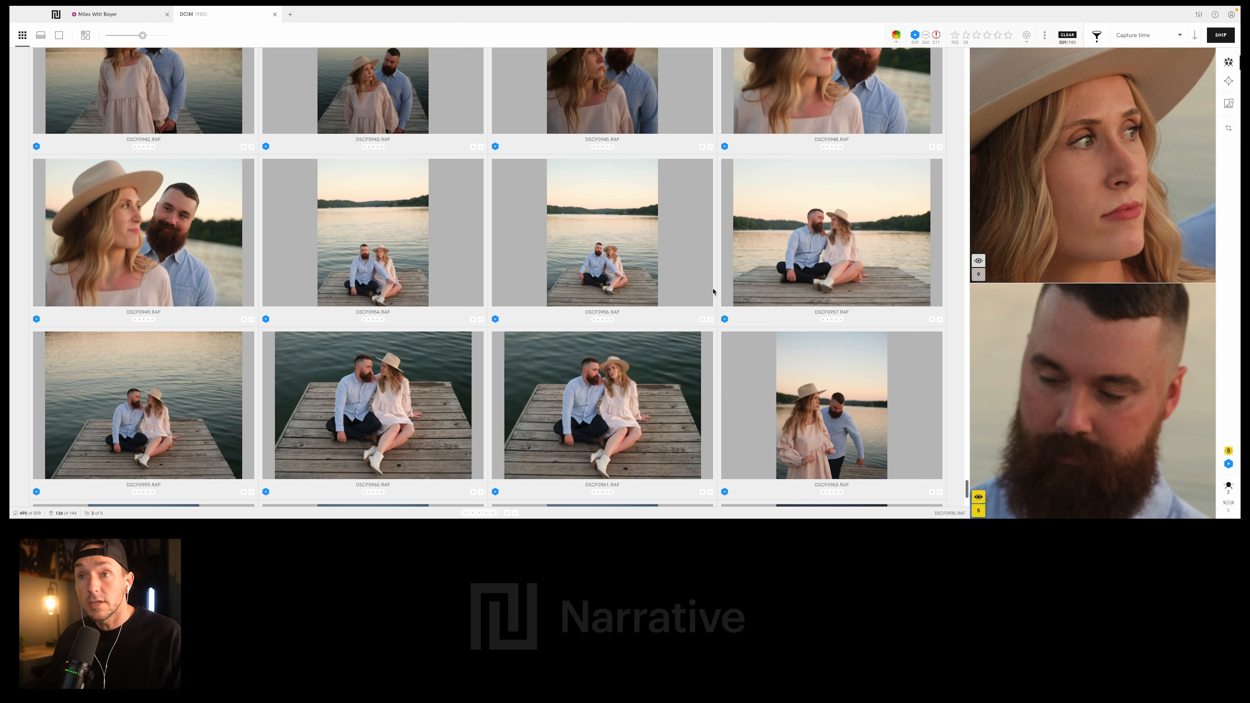
{"action": "scroll", "coordinate": [622, 284], "scroll_direction": "down", "scroll_amount": 1}
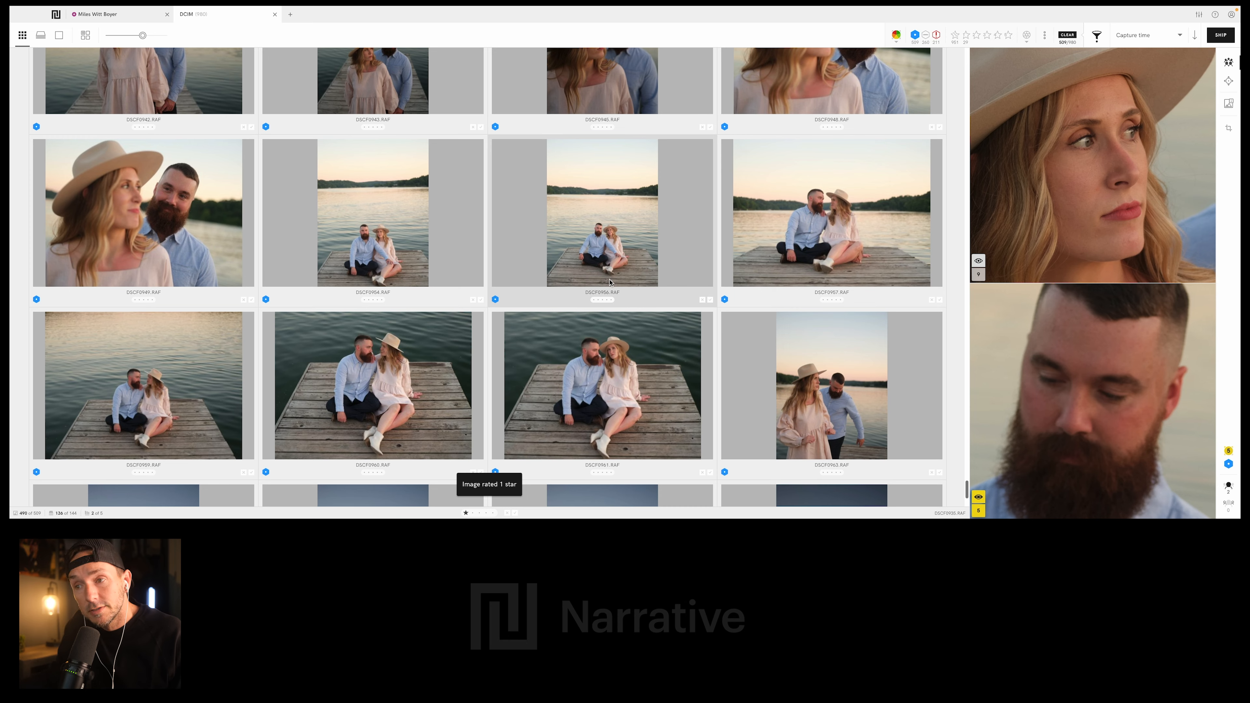
- Rate DSCF0961.RAF, the photo of the couple sitting on the dock with the woman facing the camera, 1 star
{"action": "scroll", "coordinate": [610, 282], "scroll_direction": "down", "scroll_amount": 3}
{"action": "left_click", "coordinate": [597, 341]}
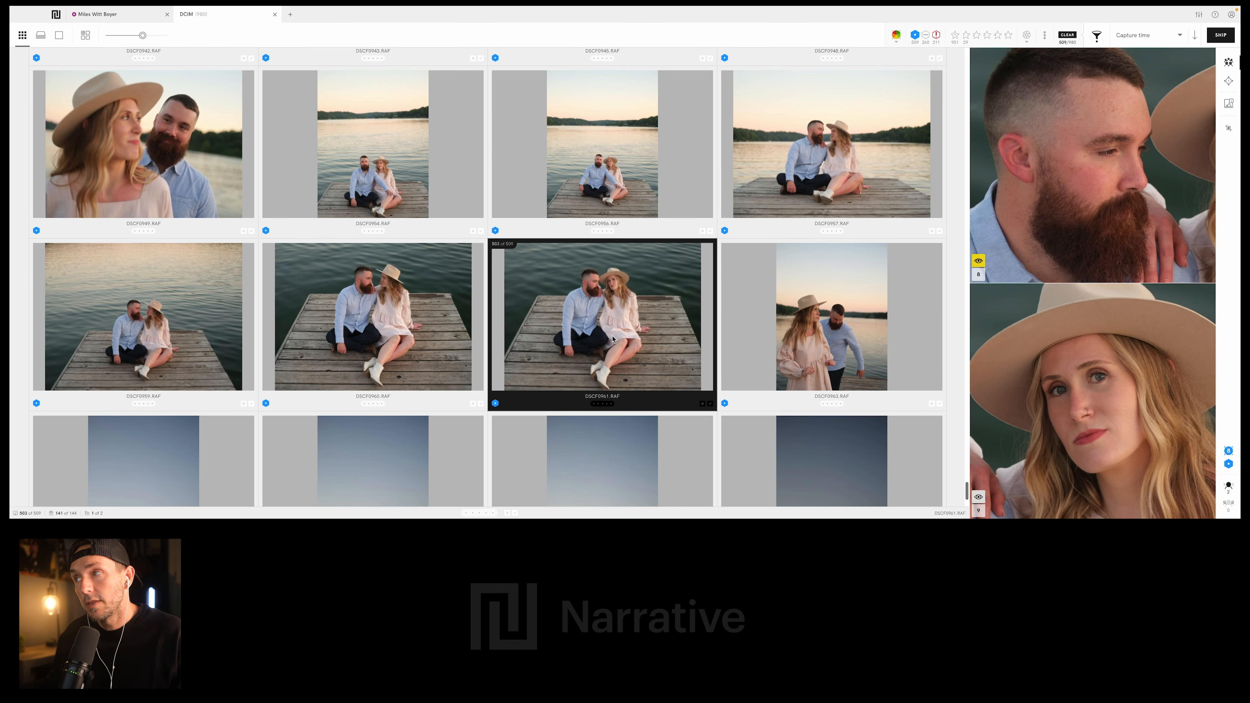
{"action": "scroll", "coordinate": [597, 341], "scroll_direction": "down", "scroll_amount": 8}
{"action": "key", "text": "1"}
- Rate DSCF0969.RAF, the silhouette of the couple walking across the hill below the evening sky, 1 star
{"action": "scroll", "coordinate": [620, 336], "scroll_direction": "down", "scroll_amount": 2}
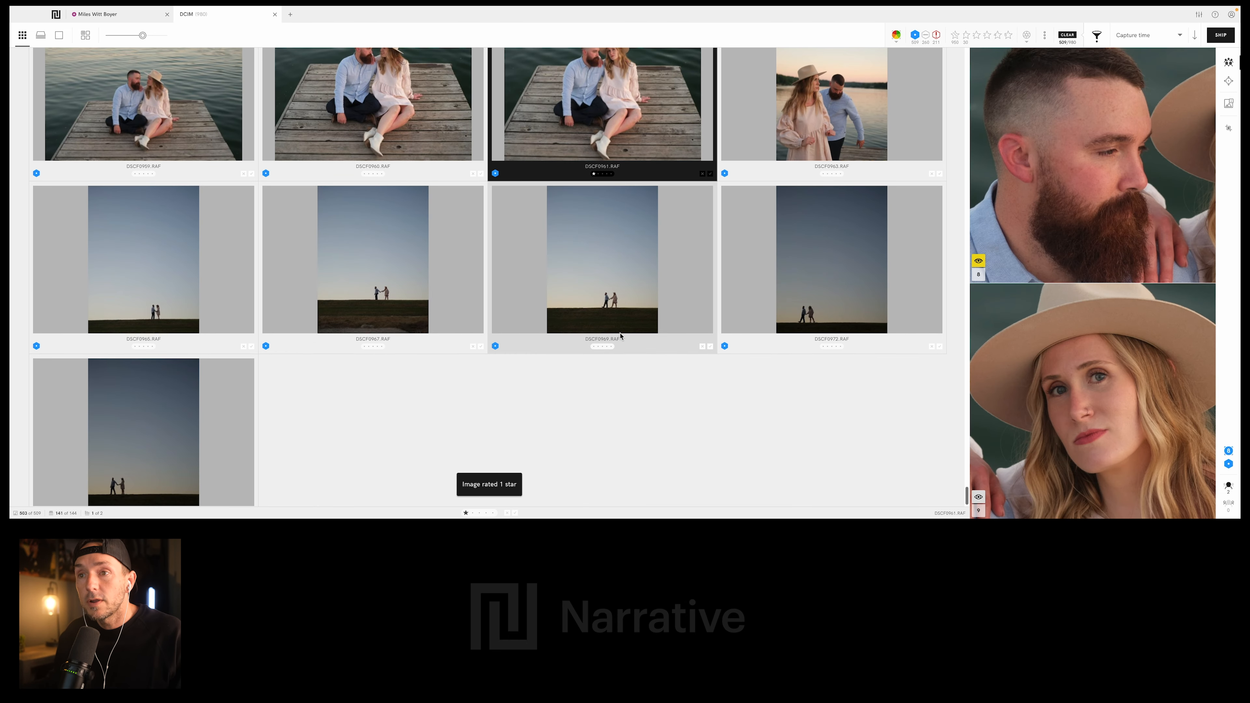
{"action": "scroll", "coordinate": [586, 288], "scroll_direction": "down", "scroll_amount": 1}
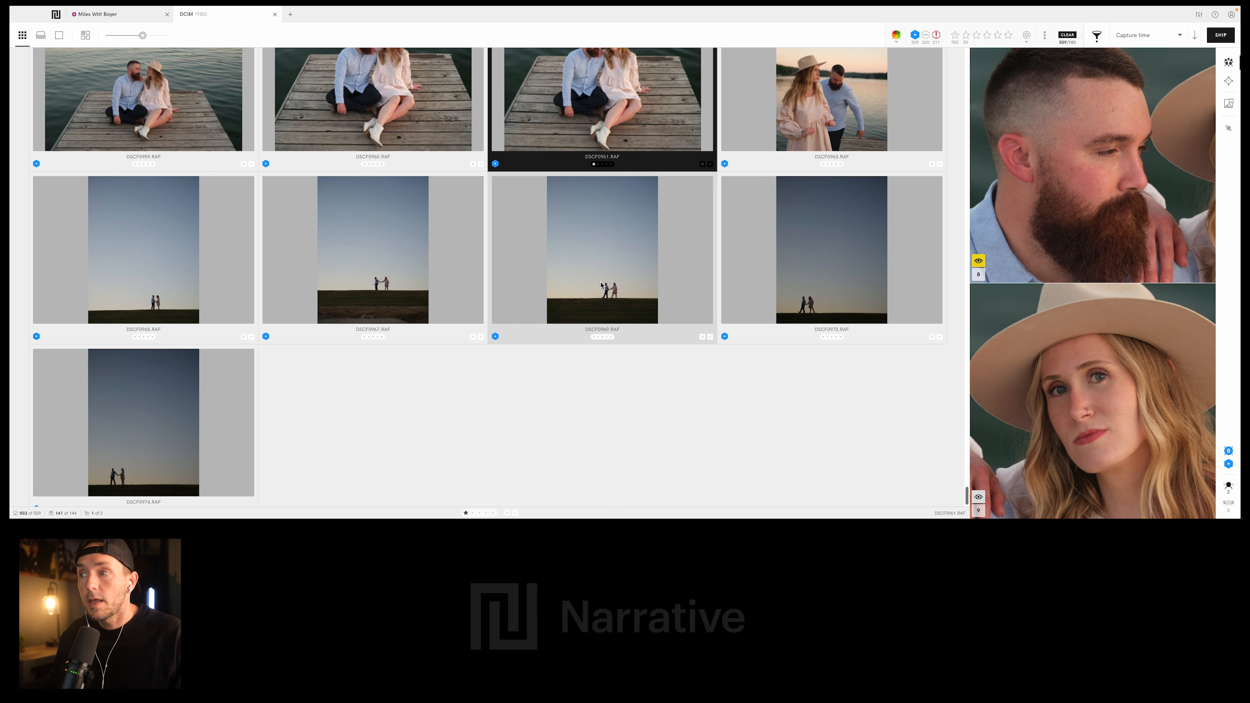
{"action": "left_click", "coordinate": [586, 284]}
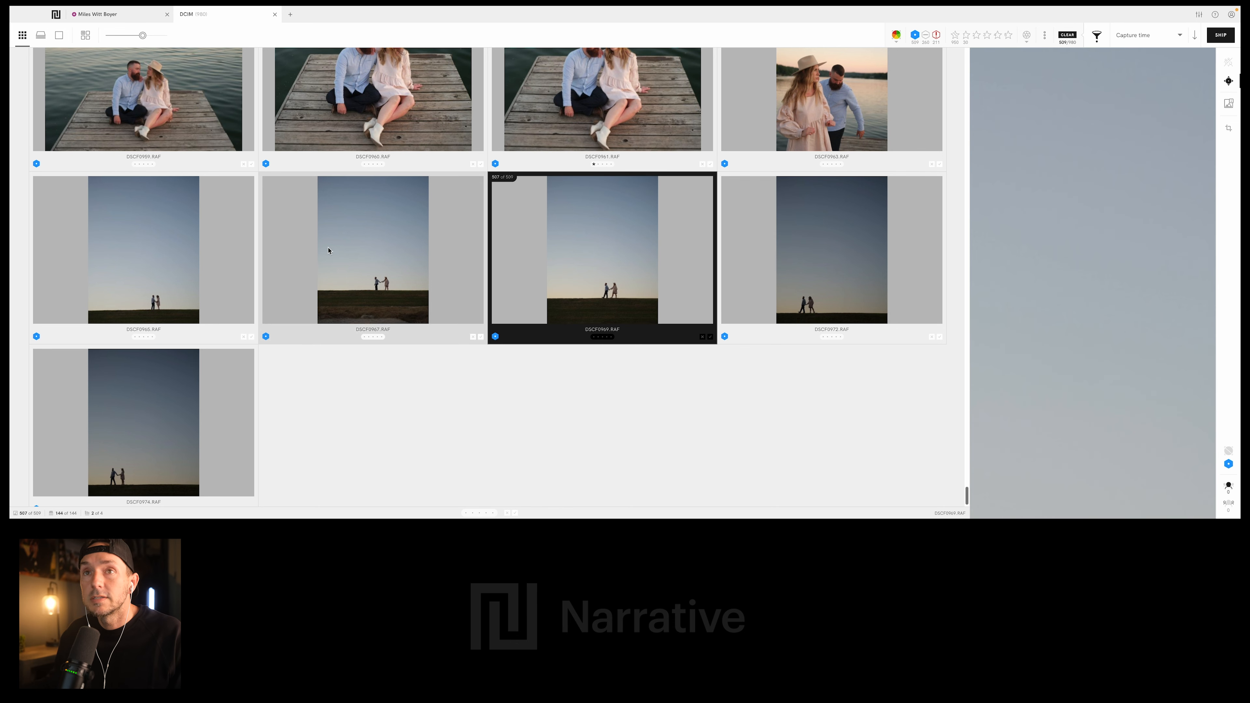
{"action": "key", "text": "1"}
- Look back over the starred dock photos and reapply the 1-star rating to DSCF0897.RAF
{"action": "scroll", "coordinate": [412, 279], "scroll_direction": "up", "scroll_amount": 7}
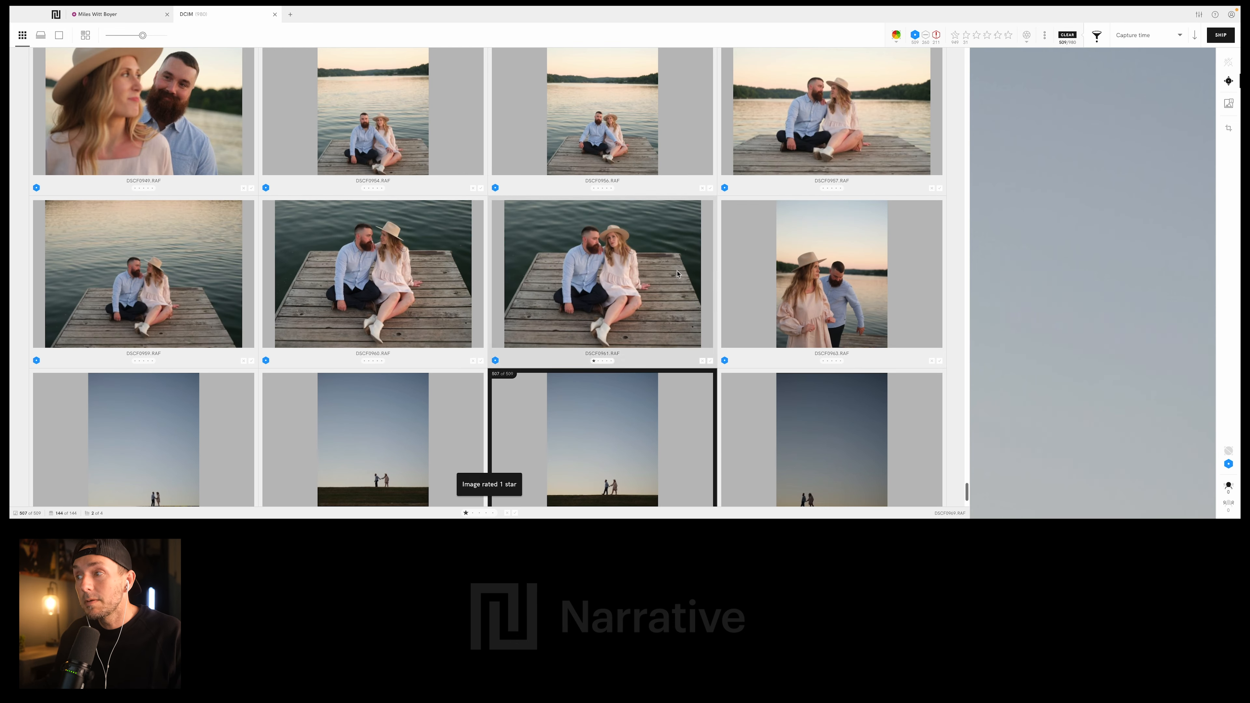
{"action": "scroll", "coordinate": [492, 295], "scroll_direction": "up", "scroll_amount": 15}
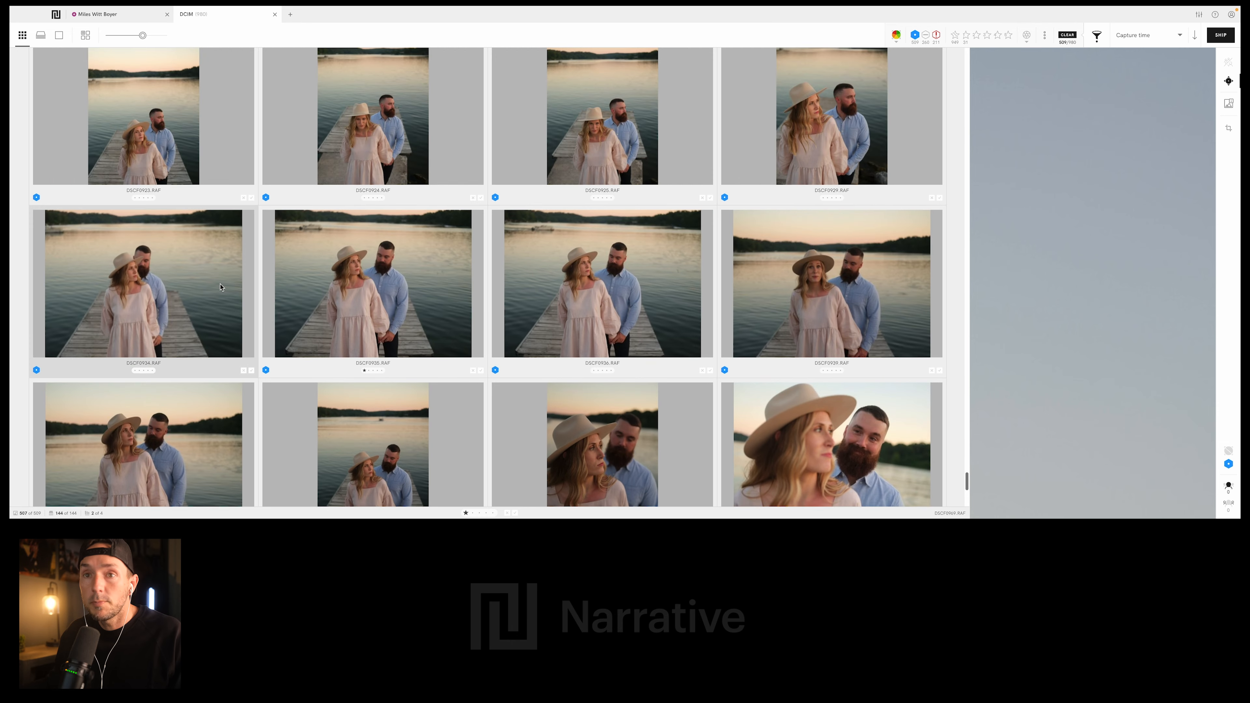
{"action": "scroll", "coordinate": [105, 296], "scroll_direction": "up", "scroll_amount": 10}
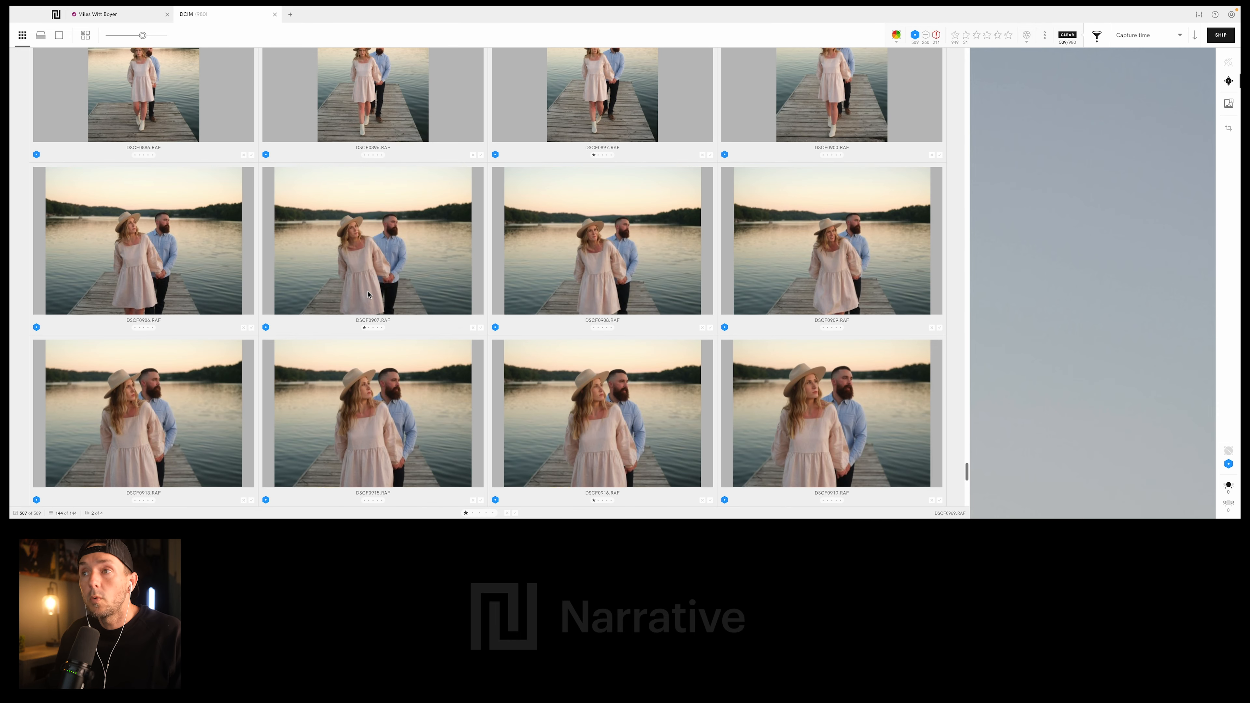
{"action": "scroll", "coordinate": [399, 297], "scroll_direction": "up", "scroll_amount": 7}
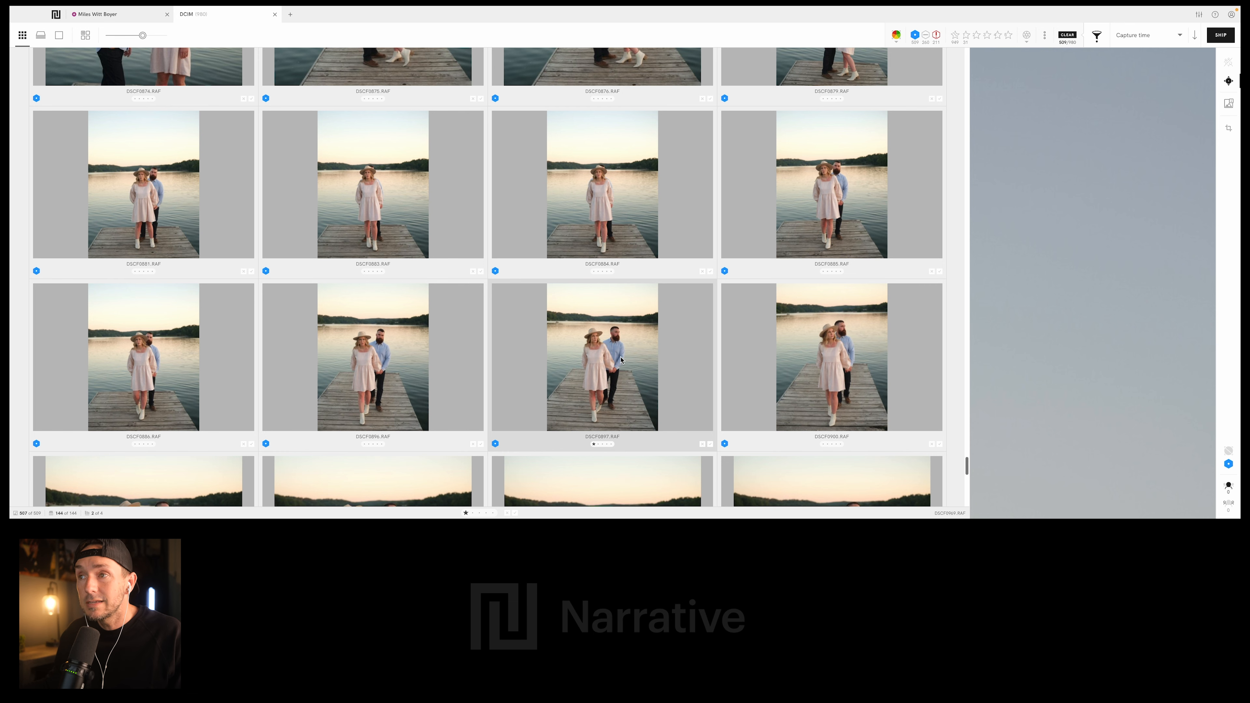
{"action": "left_click", "coordinate": [617, 337]}
{"action": "scroll", "coordinate": [617, 337], "scroll_direction": "up", "scroll_amount": 20}
{"action": "key", "text": "1"}
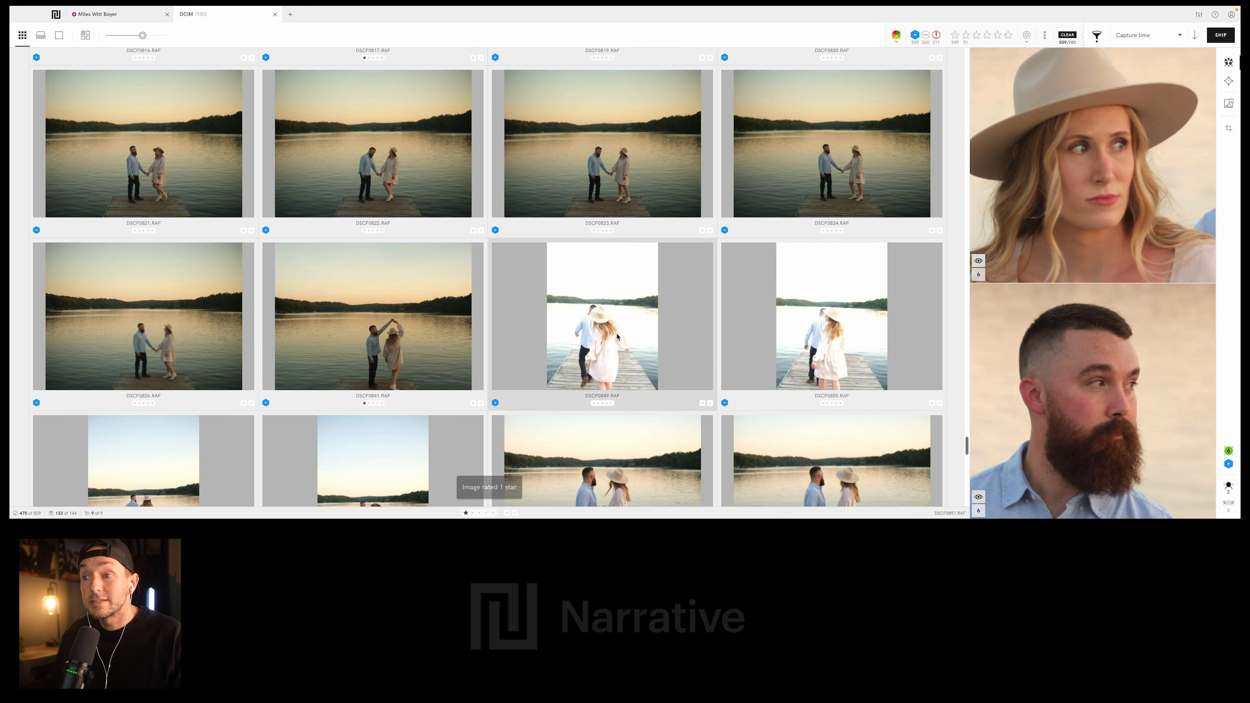
- Rate DSCF0860.RAF, the photo of the couple standing face to face by the lake, 1 star
{"action": "scroll", "coordinate": [617, 337], "scroll_direction": "down", "scroll_amount": 8}
{"action": "scroll", "coordinate": [617, 337], "scroll_direction": "up", "scroll_amount": 4}
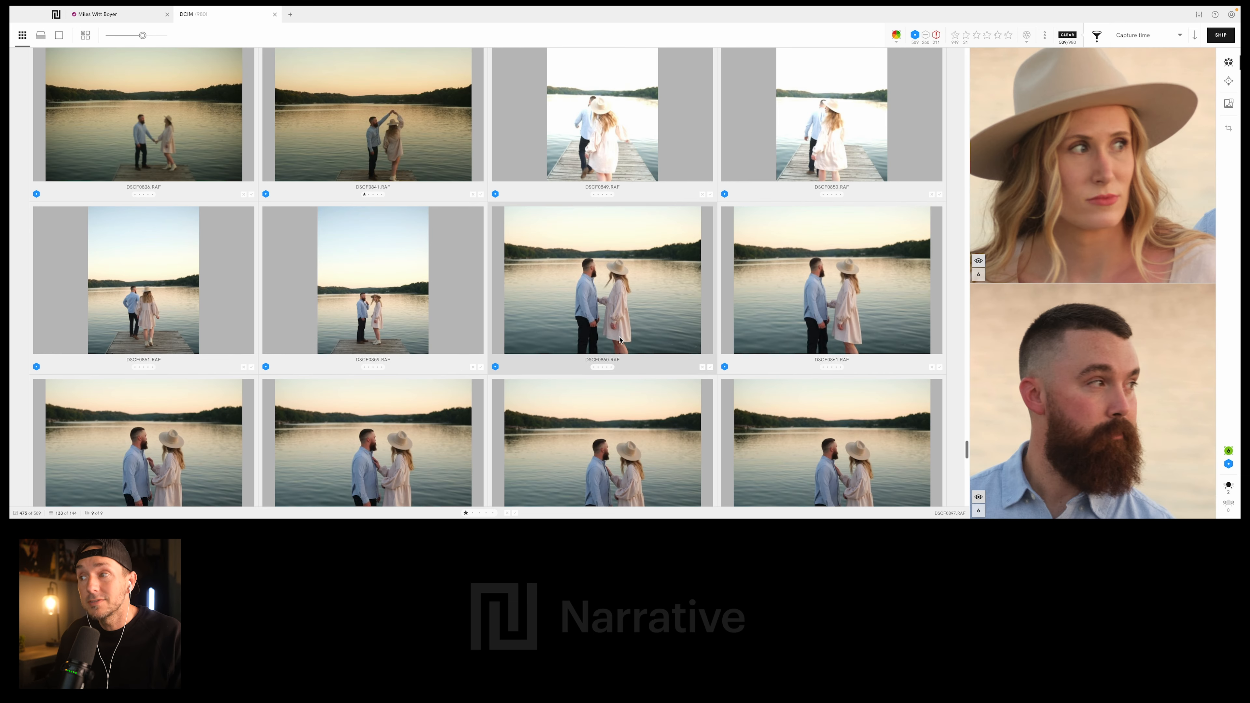
{"action": "left_click", "coordinate": [628, 276]}
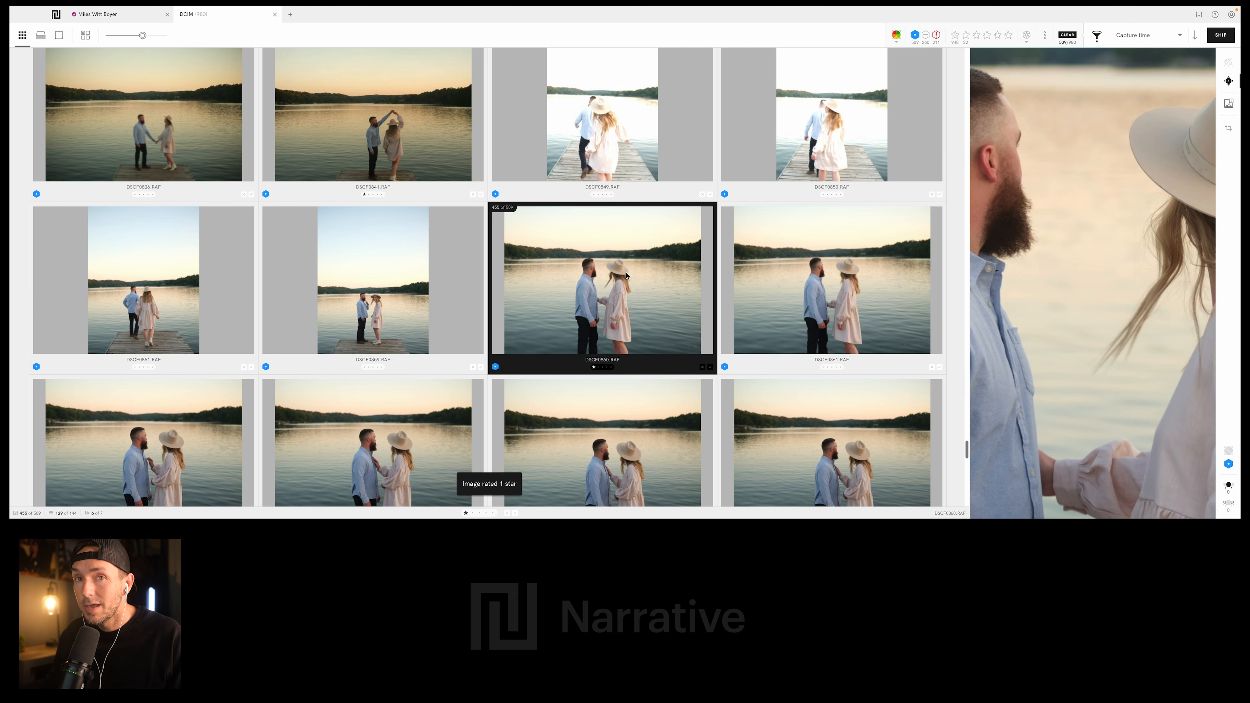
- Look back through the blue-marked dock, sunset and rocky lakeshore photos for further favourites
{"action": "scroll", "coordinate": [446, 276], "scroll_direction": "up", "scroll_amount": 12}
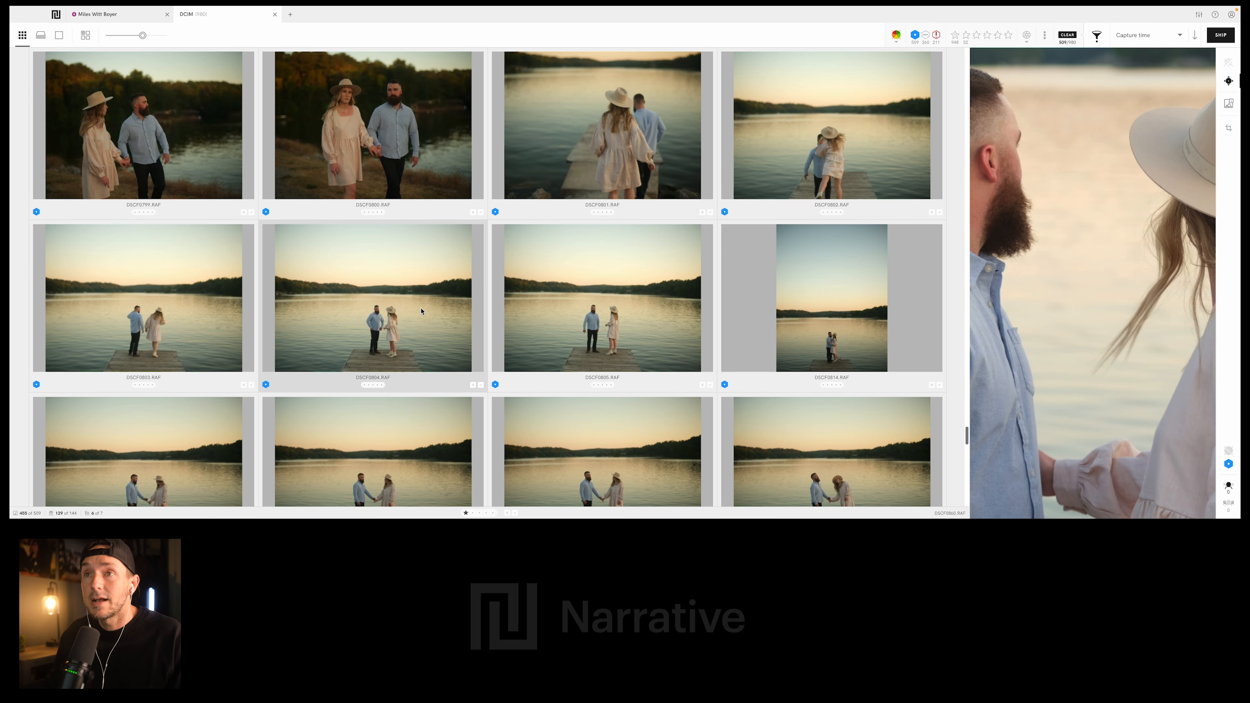
{"action": "scroll", "coordinate": [421, 311], "scroll_direction": "up", "scroll_amount": 6}
{"action": "scroll", "coordinate": [276, 343], "scroll_direction": "down", "scroll_amount": 3}
{"action": "scroll", "coordinate": [467, 269], "scroll_direction": "up", "scroll_amount": 1}
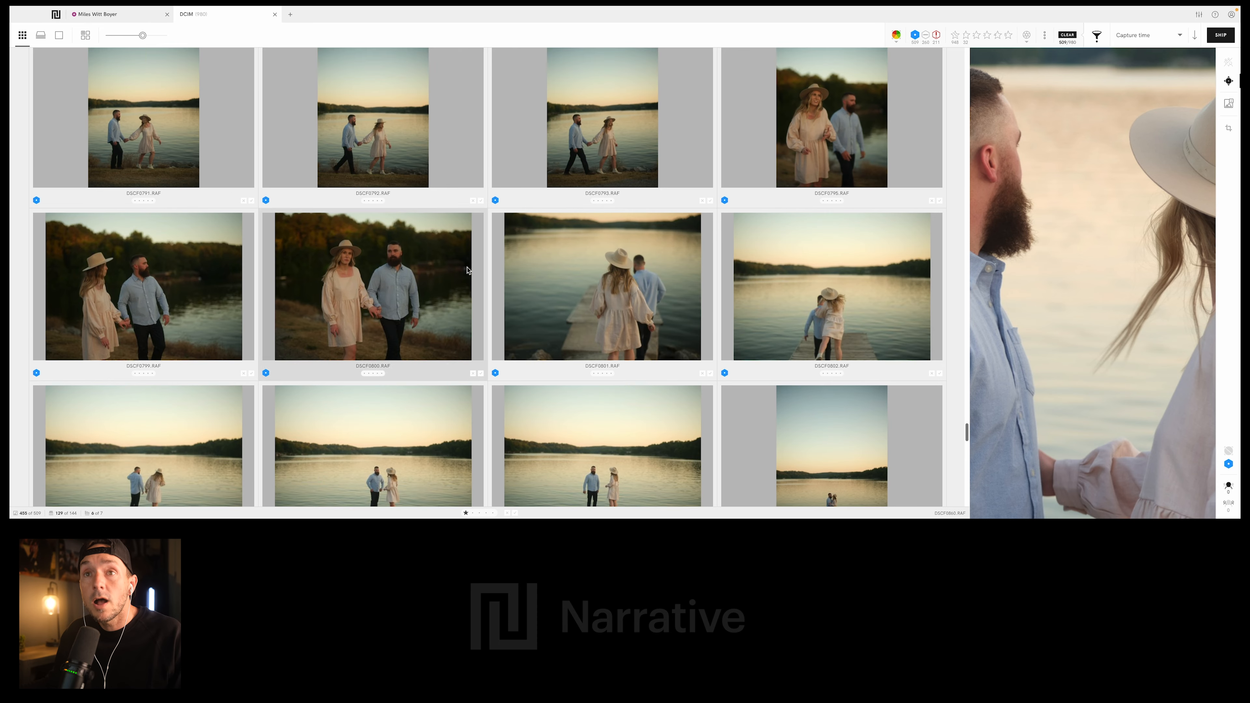
{"action": "scroll", "coordinate": [468, 270], "scroll_direction": "up", "scroll_amount": 8}
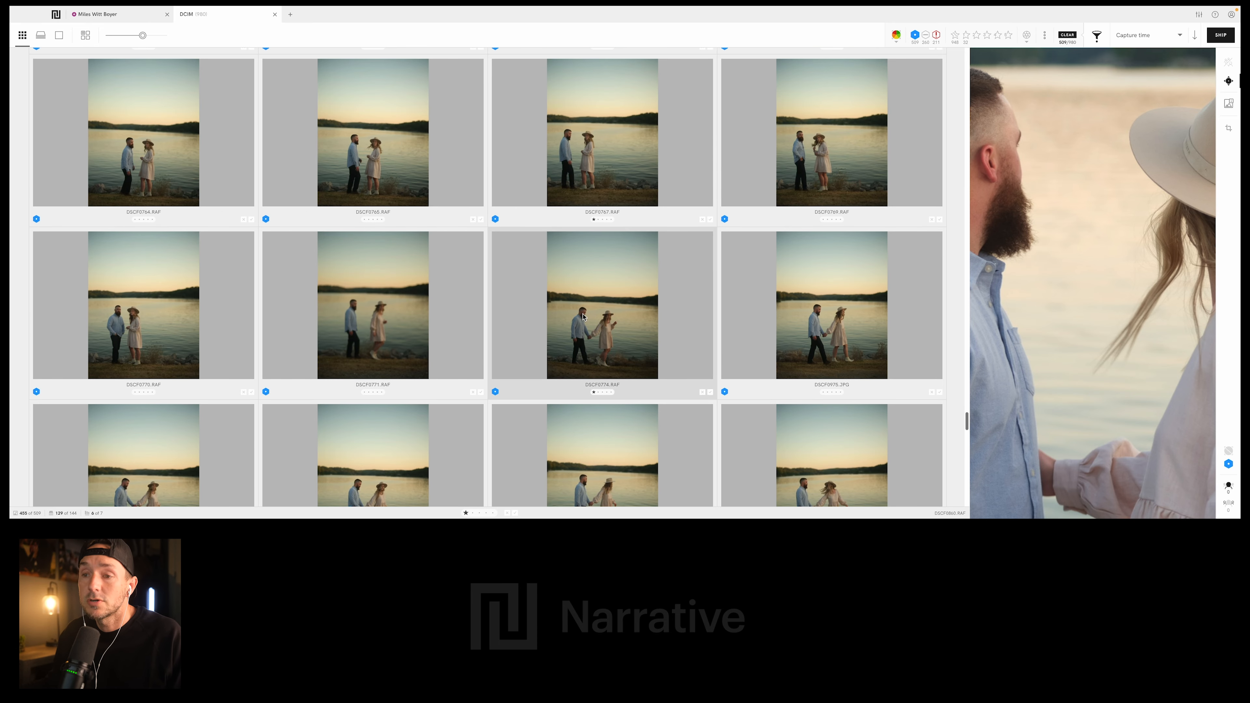
{"action": "scroll", "coordinate": [393, 285], "scroll_direction": "up", "scroll_amount": 5}
{"action": "scroll", "coordinate": [427, 298], "scroll_direction": "up", "scroll_amount": 5}
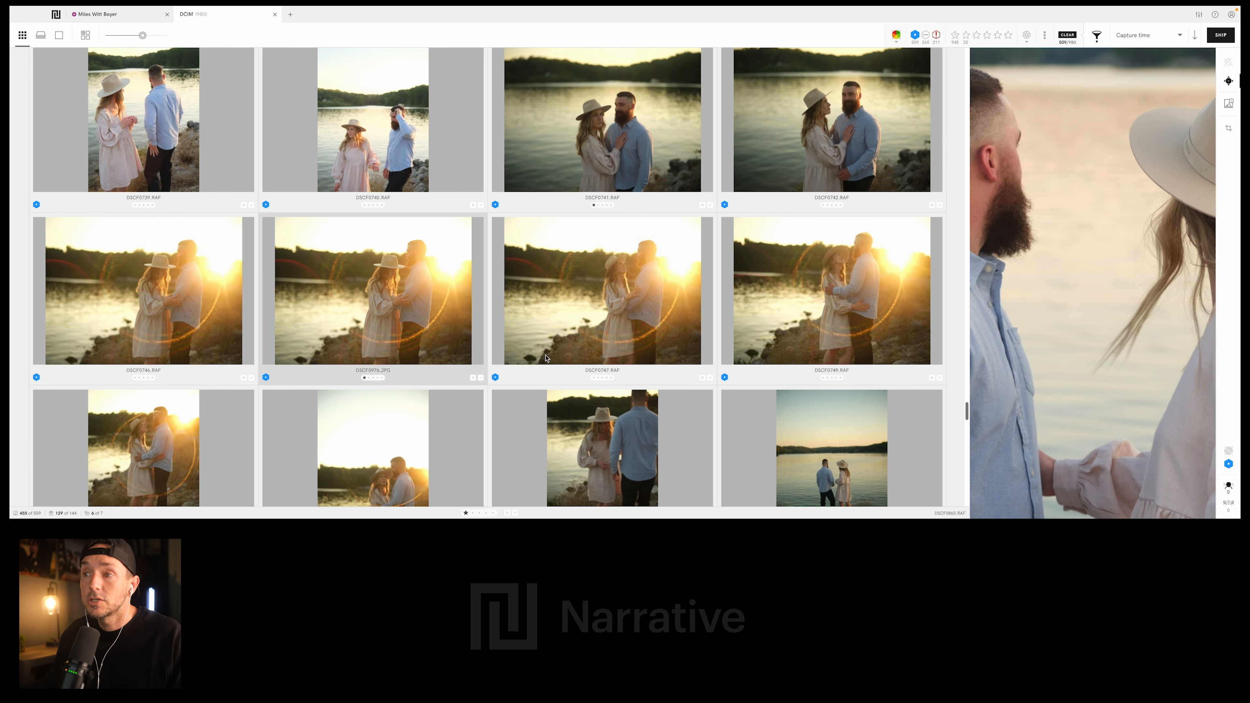
{"action": "scroll", "coordinate": [427, 298], "scroll_direction": "up", "scroll_amount": 8}
{"action": "scroll", "coordinate": [500, 343], "scroll_direction": "up", "scroll_amount": 10}
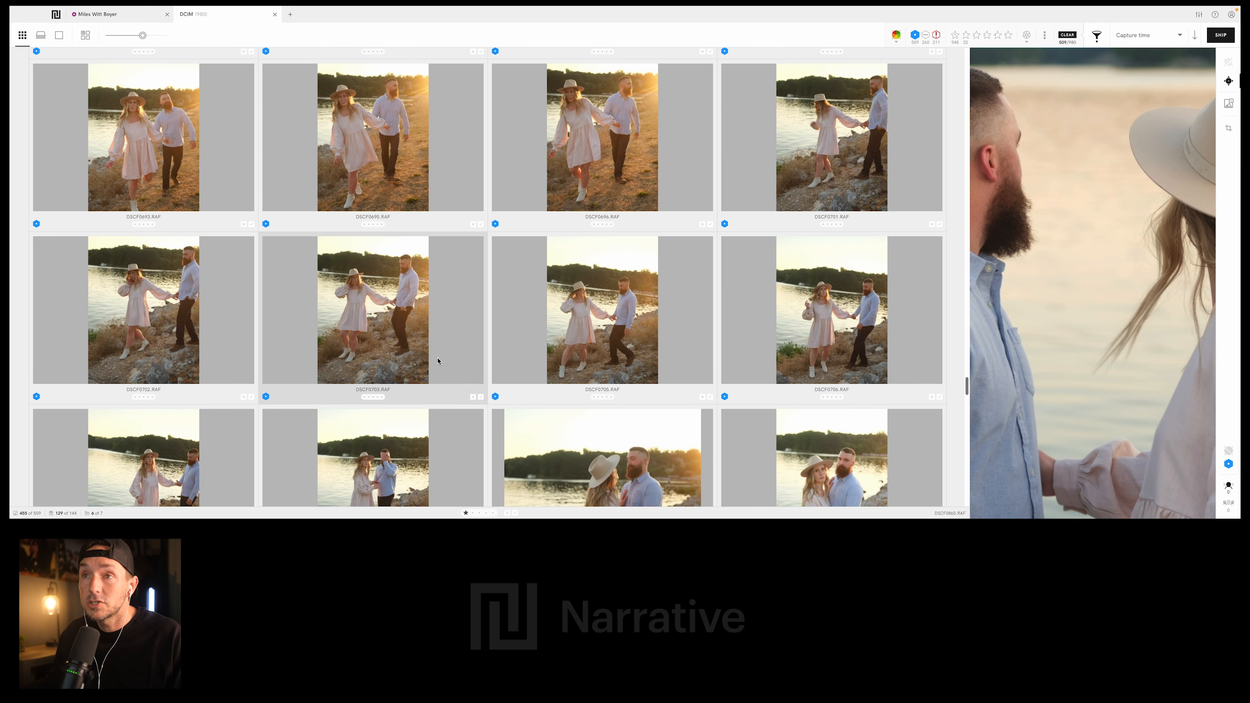
{"action": "scroll", "coordinate": [535, 257], "scroll_direction": "up", "scroll_amount": 4}
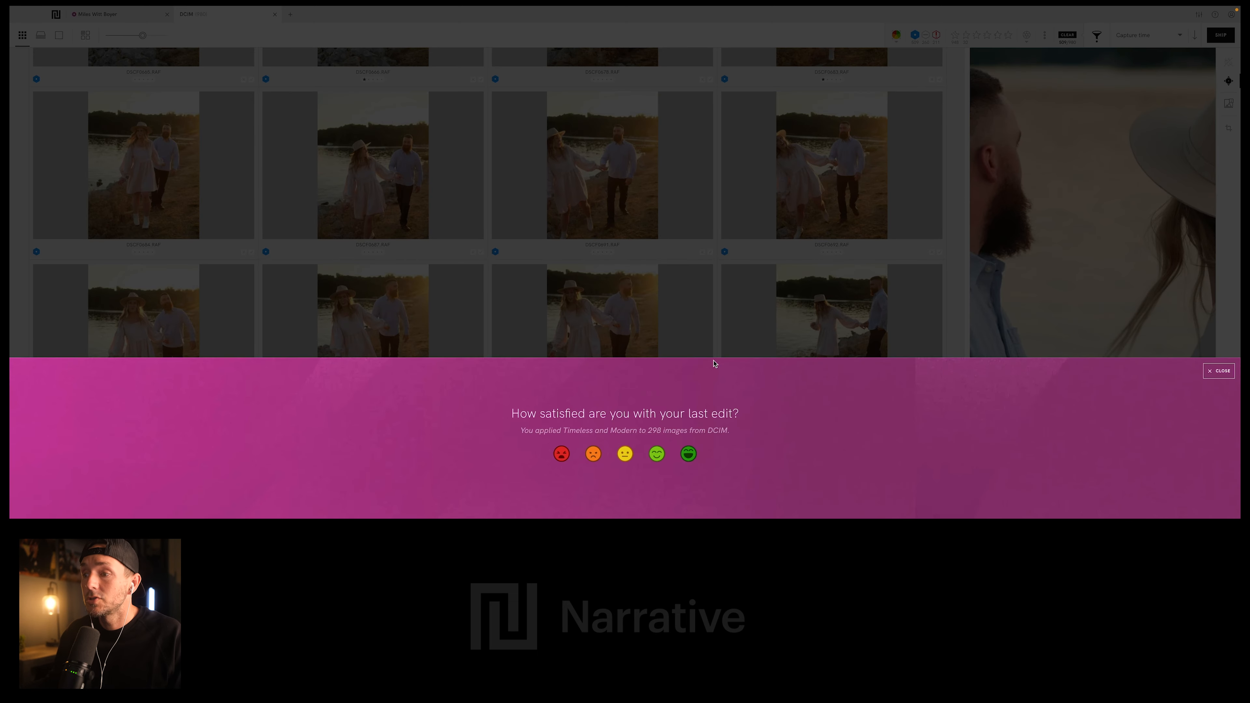
- Give the last edit the highest satisfaction rating and dismiss the follow-up question about time saved
{"action": "left_click", "coordinate": [689, 453]}
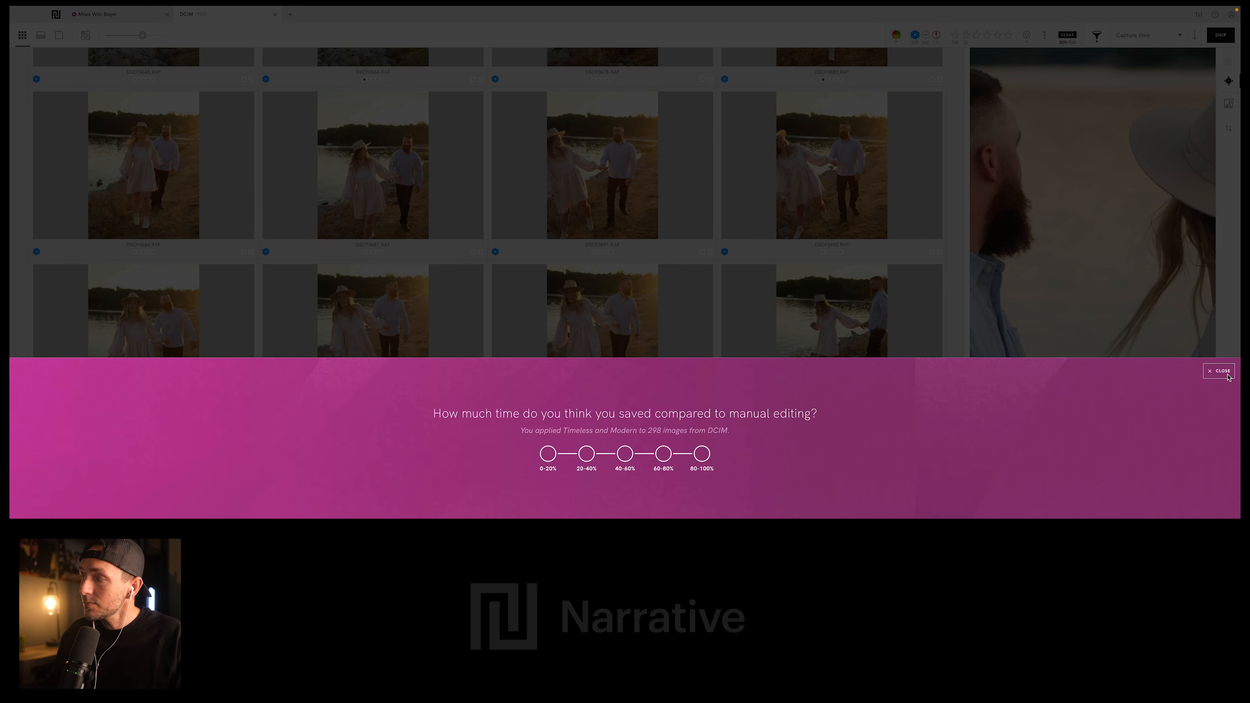
{"action": "left_click", "coordinate": [1212, 374]}
- Rate the wide waterfall photo of the smiling woman held from behind, just before DSCF0377.RAF, 1 star
{"action": "scroll", "coordinate": [732, 391], "scroll_direction": "up", "scroll_amount": 10}
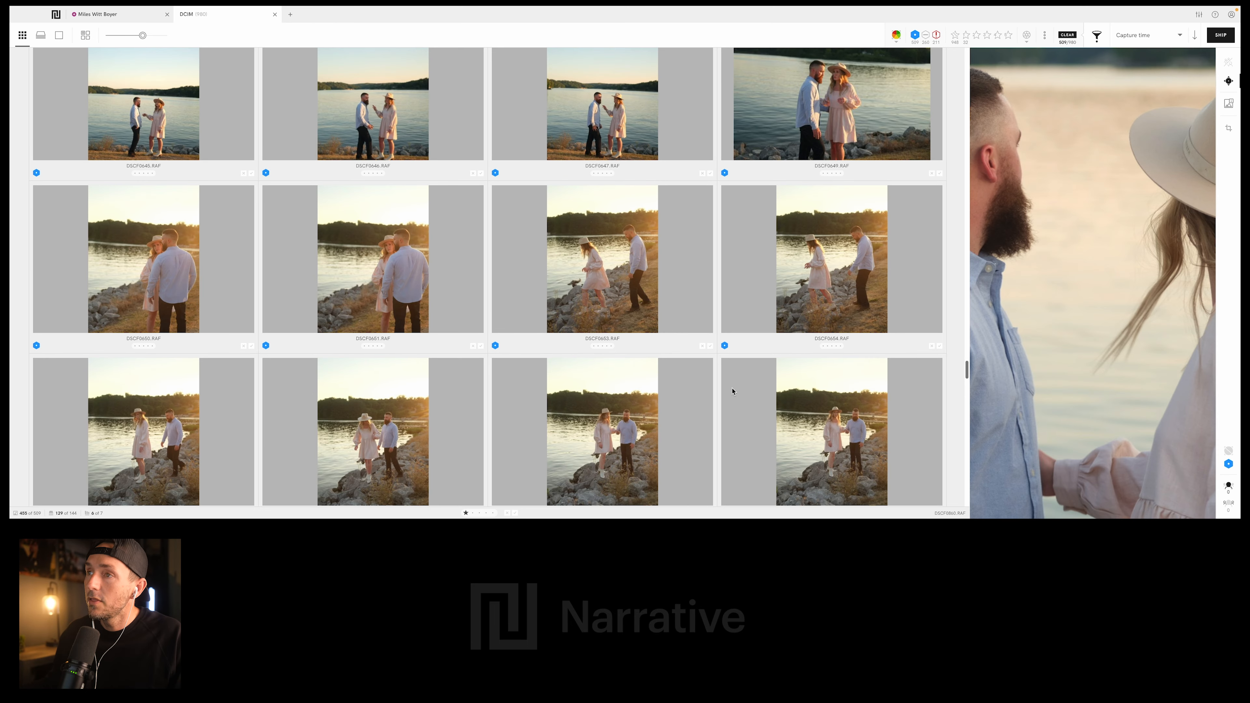
{"action": "scroll", "coordinate": [505, 253], "scroll_direction": "up", "scroll_amount": 10}
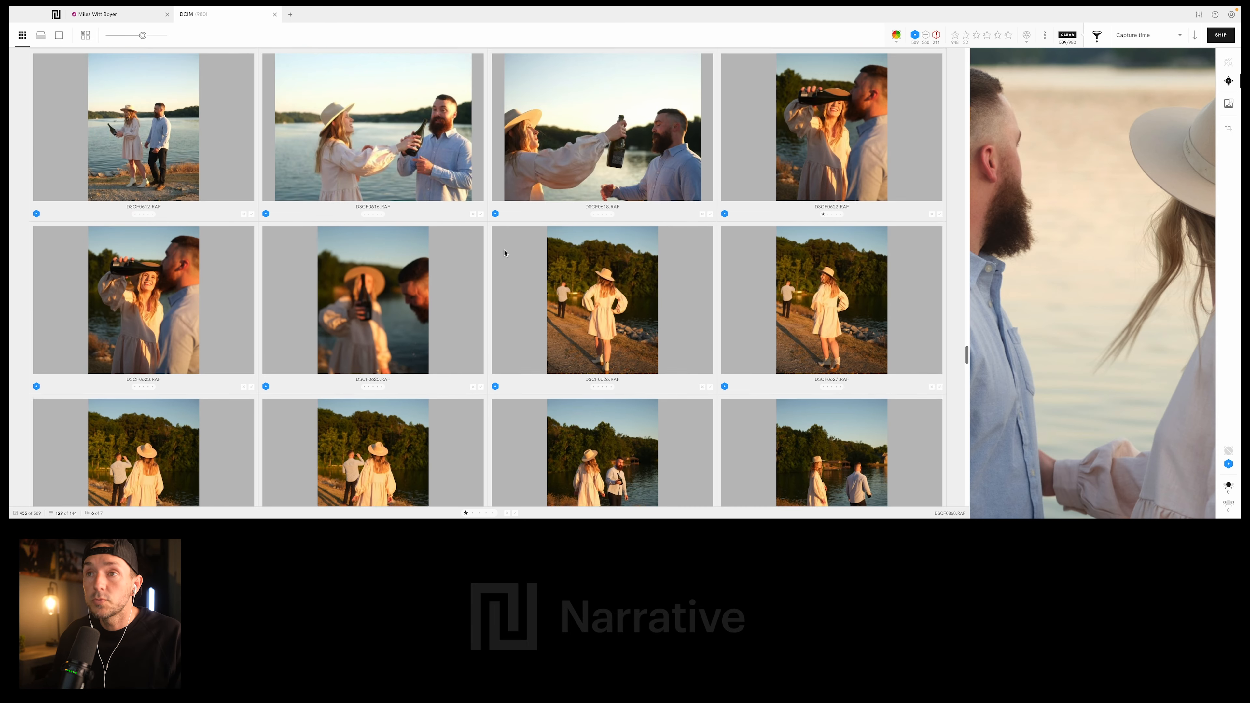
{"action": "scroll", "coordinate": [504, 253], "scroll_direction": "up", "scroll_amount": 10}
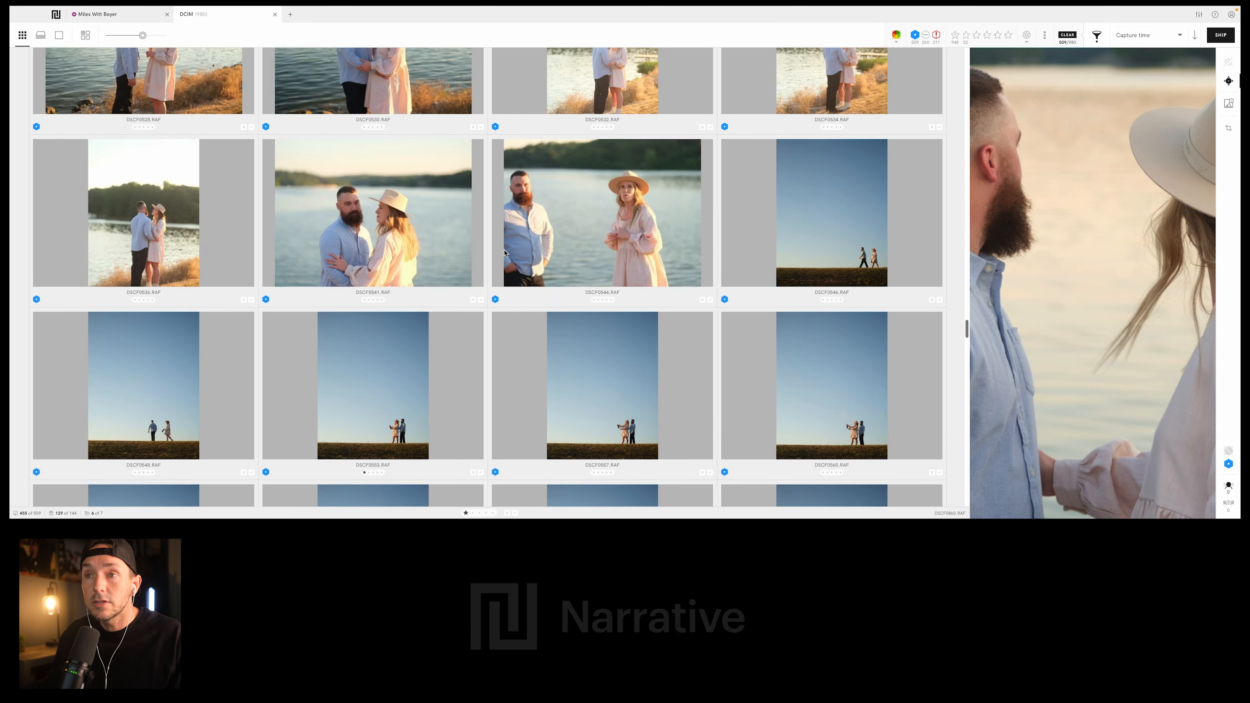
{"action": "scroll", "coordinate": [504, 253], "scroll_direction": "up", "scroll_amount": 10}
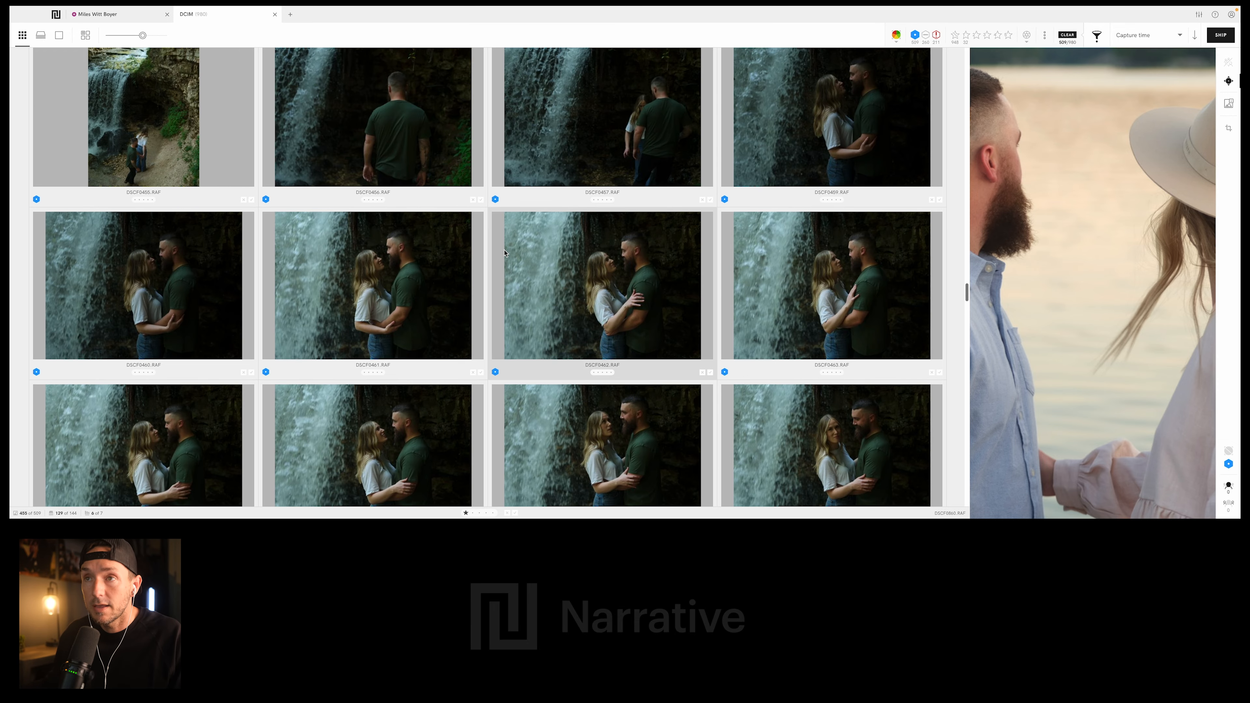
{"action": "scroll", "coordinate": [504, 252], "scroll_direction": "up", "scroll_amount": 5}
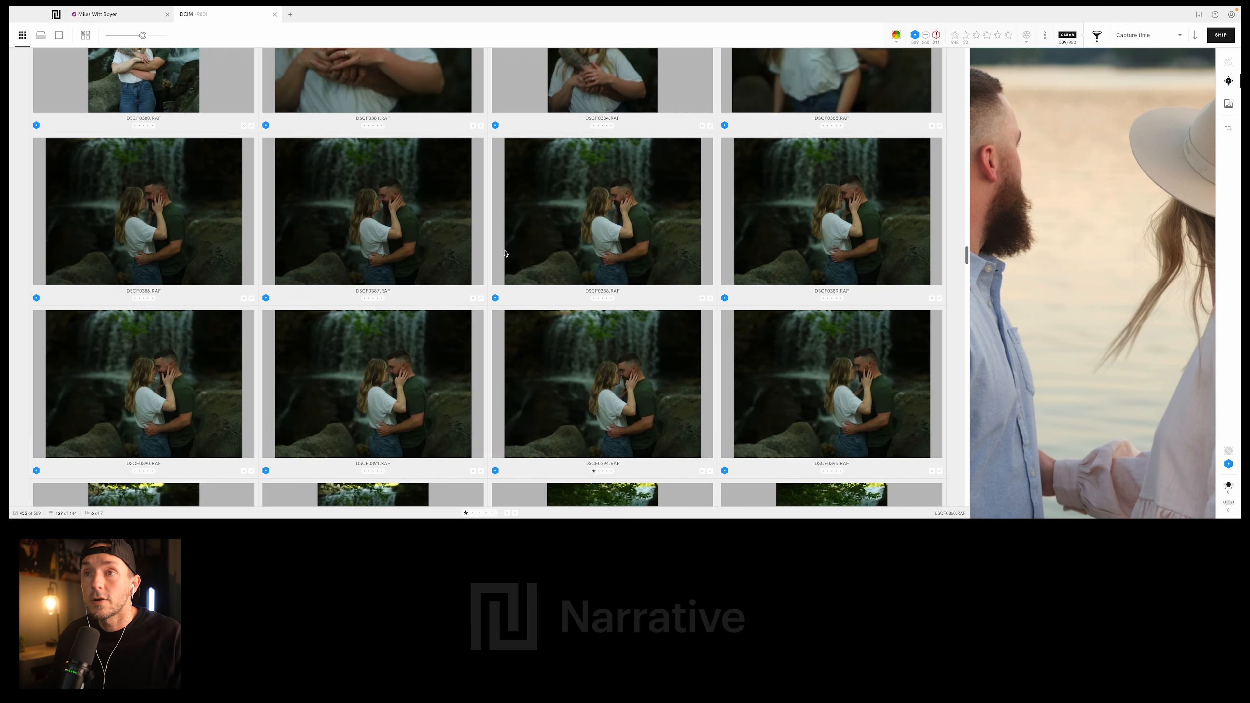
{"action": "scroll", "coordinate": [505, 253], "scroll_direction": "up", "scroll_amount": 1}
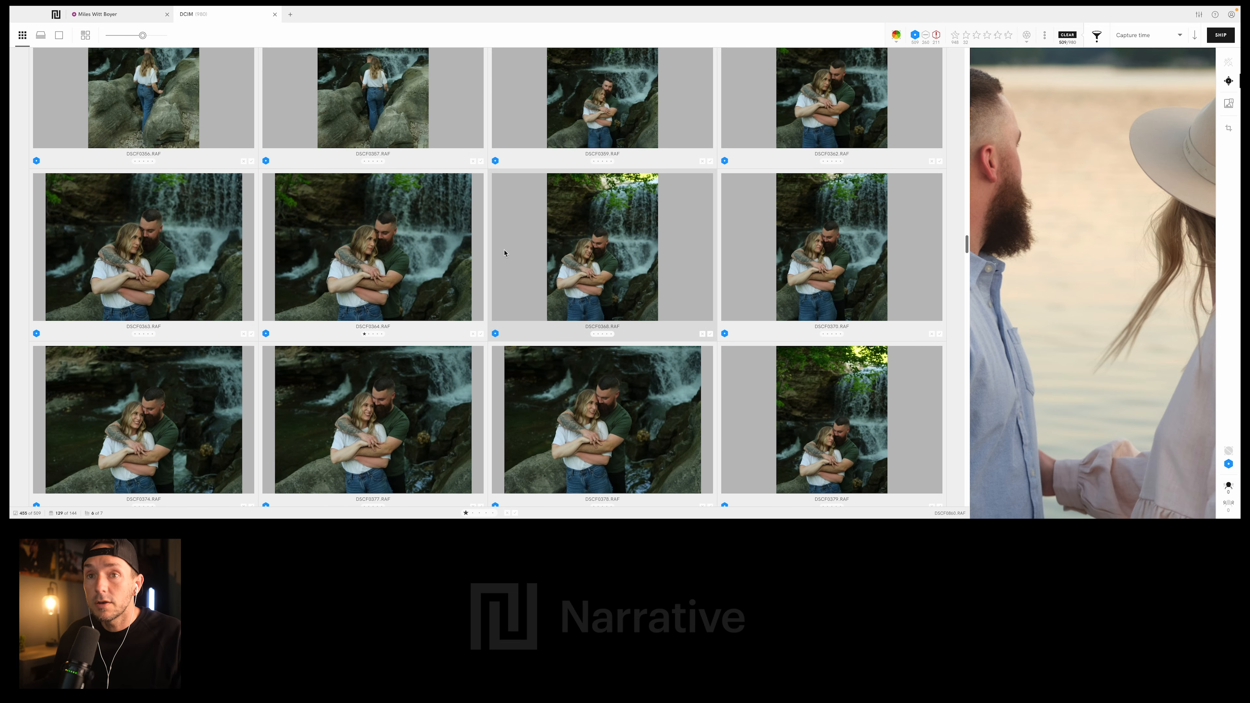
{"action": "left_click", "coordinate": [211, 380]}
{"action": "scroll", "coordinate": [414, 351], "scroll_direction": "up", "scroll_amount": 5}
{"action": "key", "text": "1"}
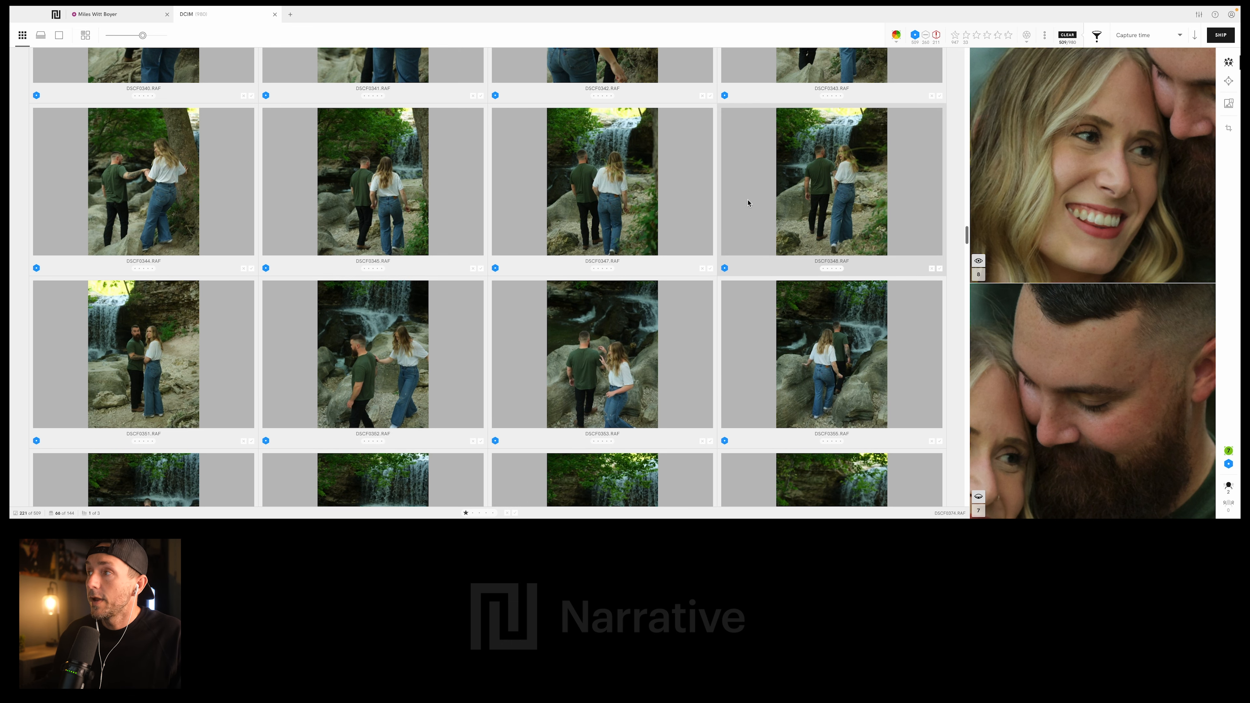
- Filter to the 1-star photos, select the first one of the seated couple, and clear the star filter again
{"action": "left_click", "coordinate": [966, 37]}
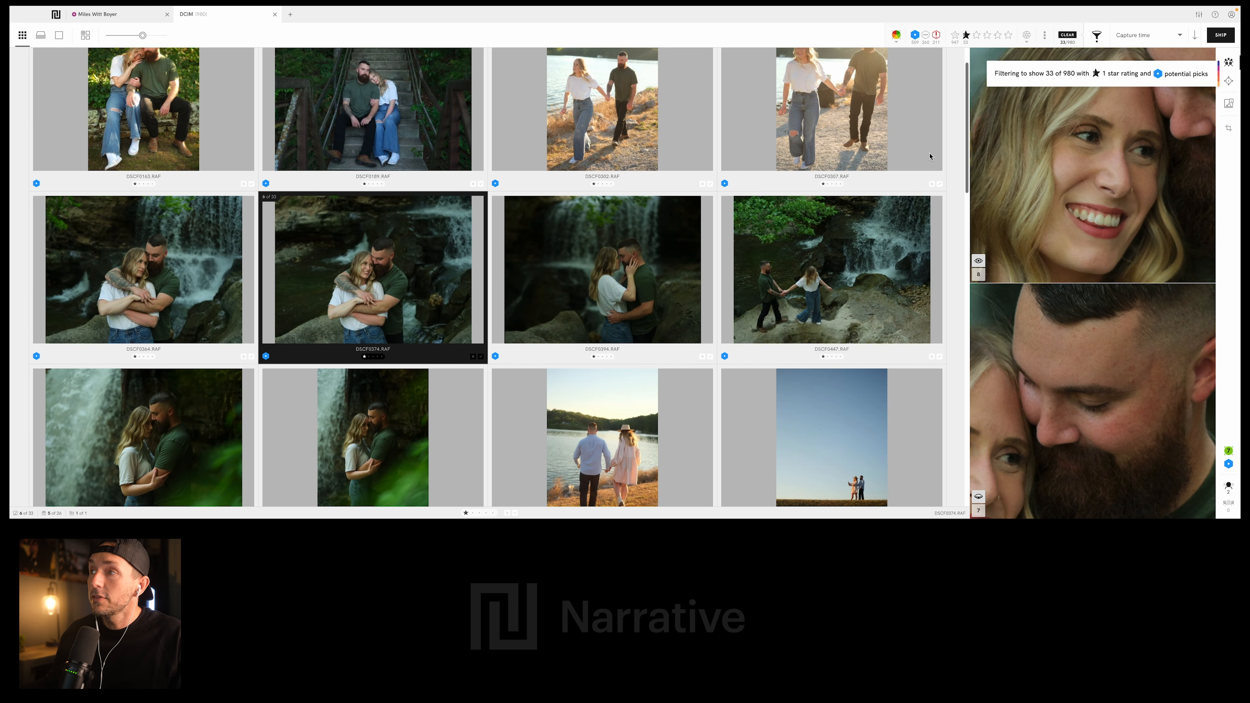
{"action": "scroll", "coordinate": [488, 238], "scroll_direction": "up", "scroll_amount": 1}
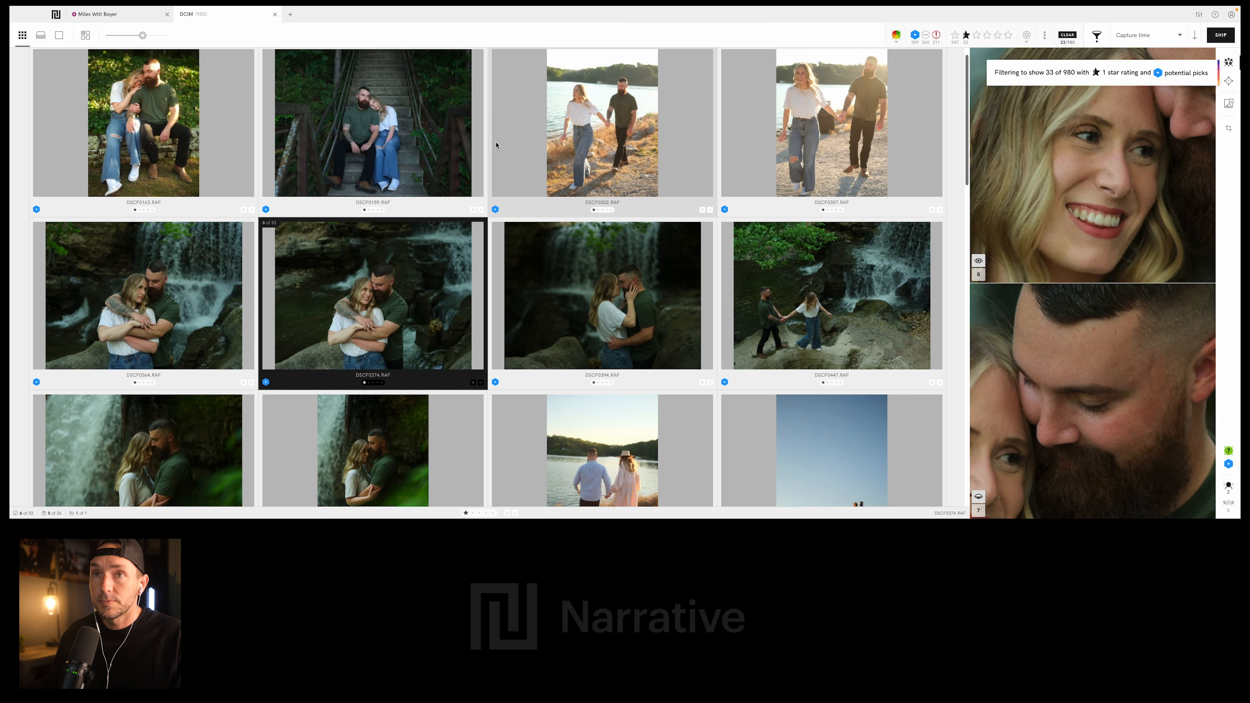
{"action": "left_click", "coordinate": [187, 130]}
{"action": "left_click", "coordinate": [966, 35]}
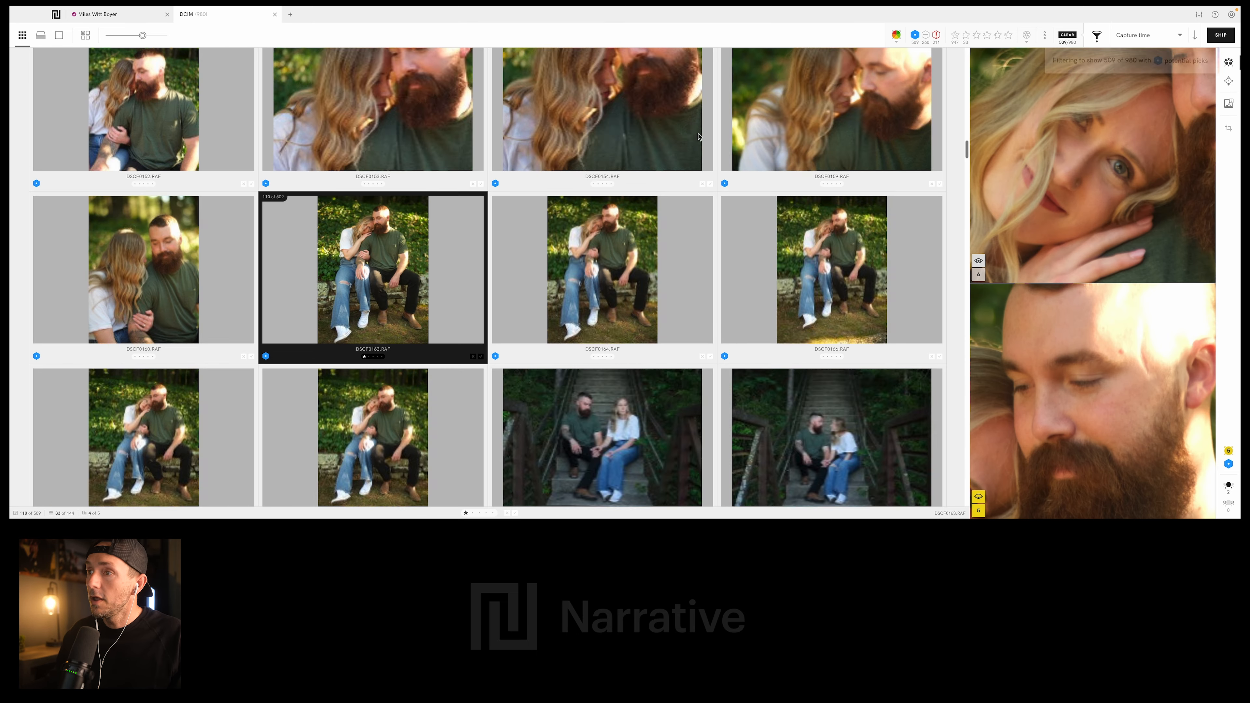
- Rate DSCF0038.RAF, the forest photo of the couple laughing face to face between the tall trunks, 1 star
{"action": "scroll", "coordinate": [443, 148], "scroll_direction": "up", "scroll_amount": 15}
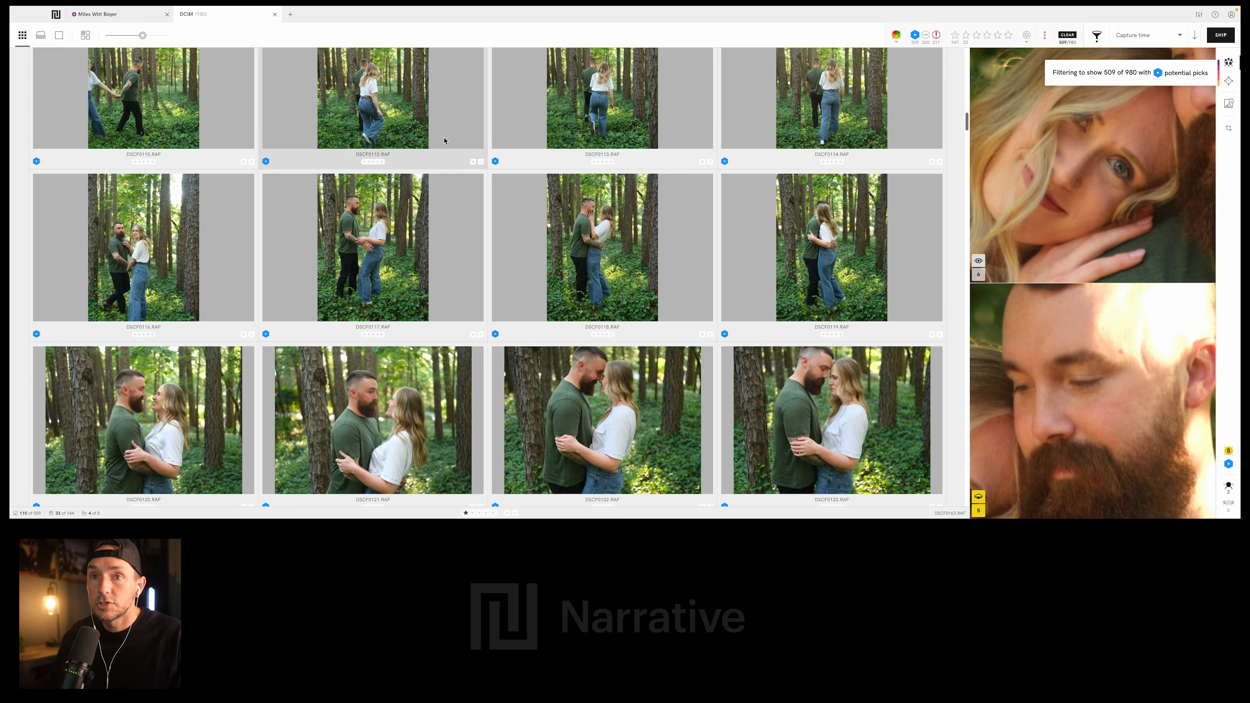
{"action": "scroll", "coordinate": [440, 152], "scroll_direction": "up", "scroll_amount": 10}
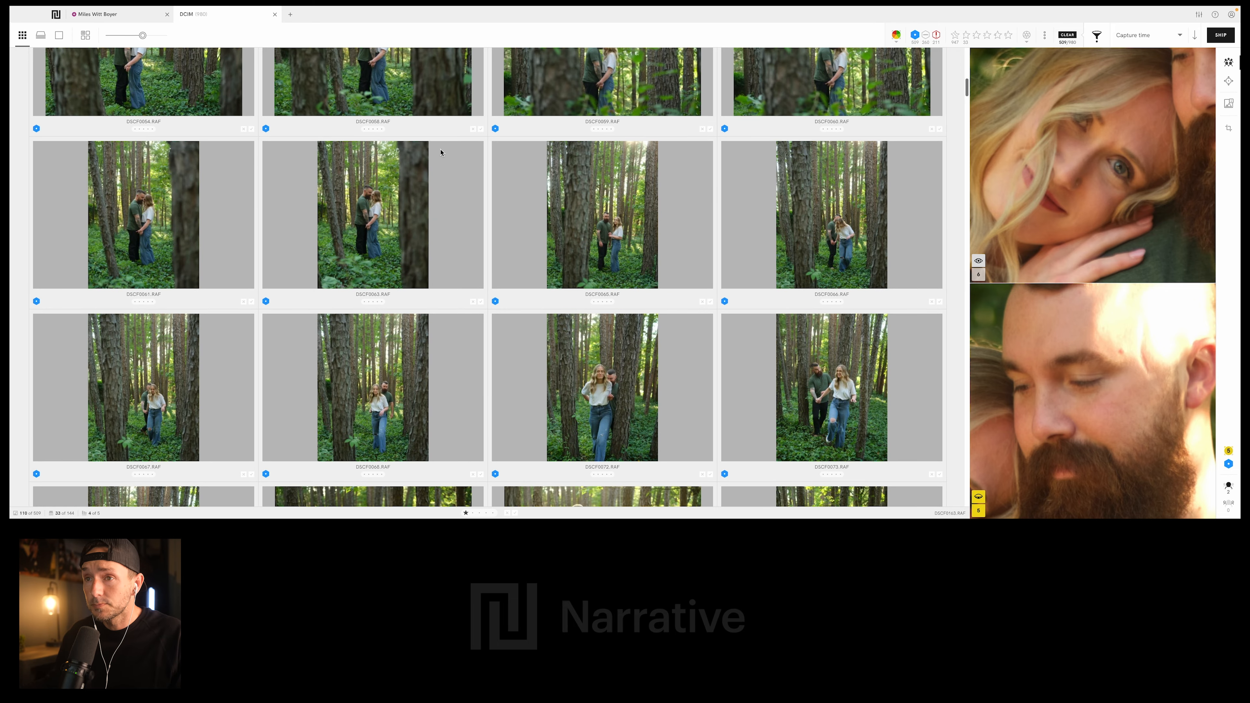
{"action": "scroll", "coordinate": [426, 150], "scroll_direction": "up", "scroll_amount": 5}
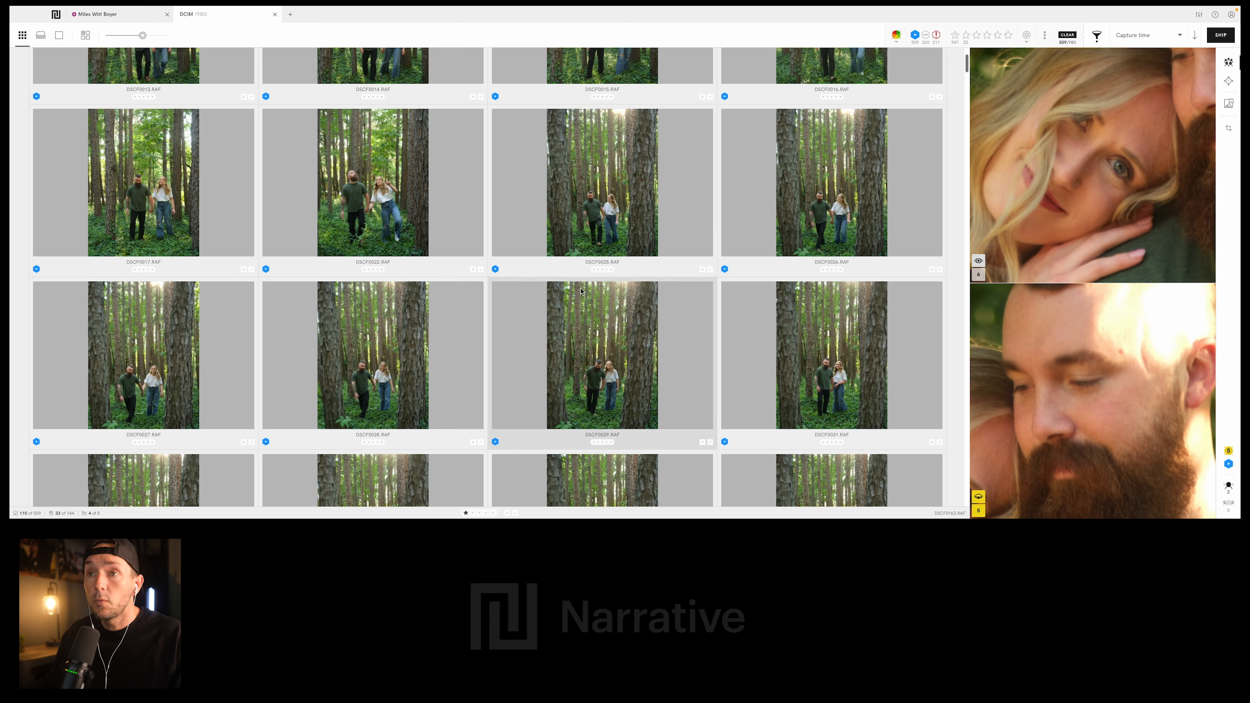
{"action": "scroll", "coordinate": [383, 125], "scroll_direction": "down", "scroll_amount": 4}
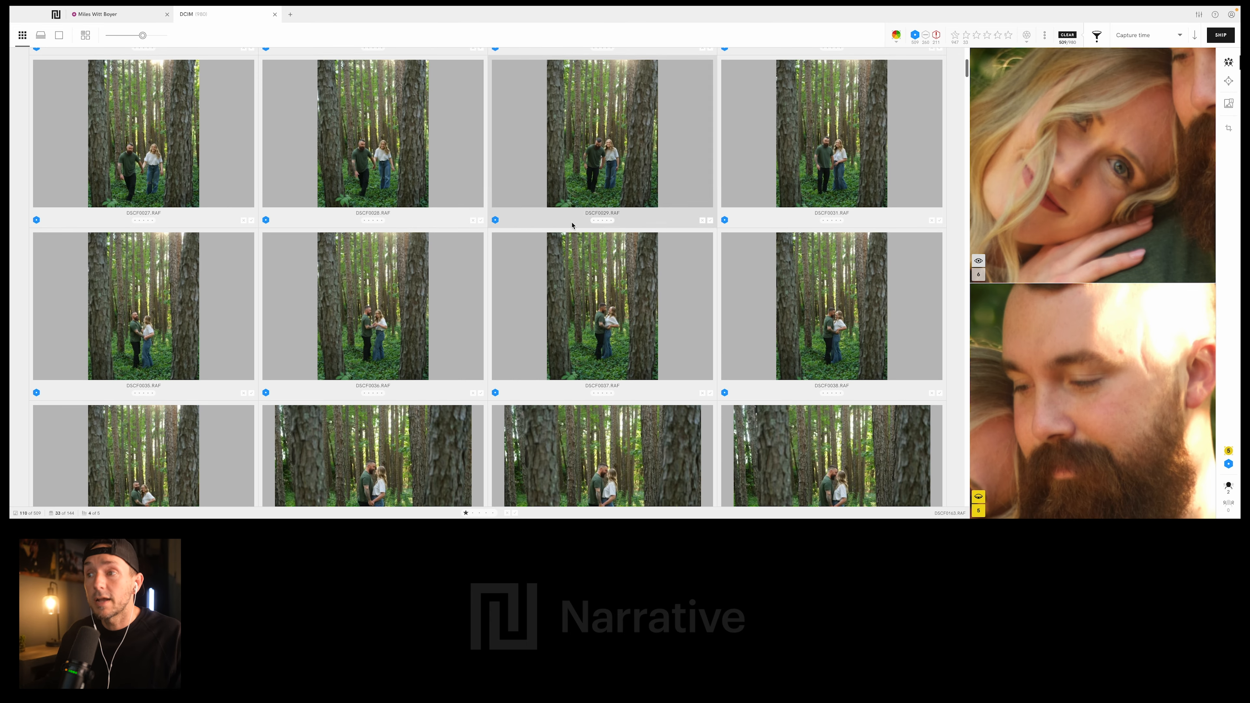
{"action": "scroll", "coordinate": [585, 248], "scroll_direction": "down", "scroll_amount": 2}
{"action": "left_click", "coordinate": [831, 223]}
{"action": "scroll", "coordinate": [656, 208], "scroll_direction": "down", "scroll_amount": 12}
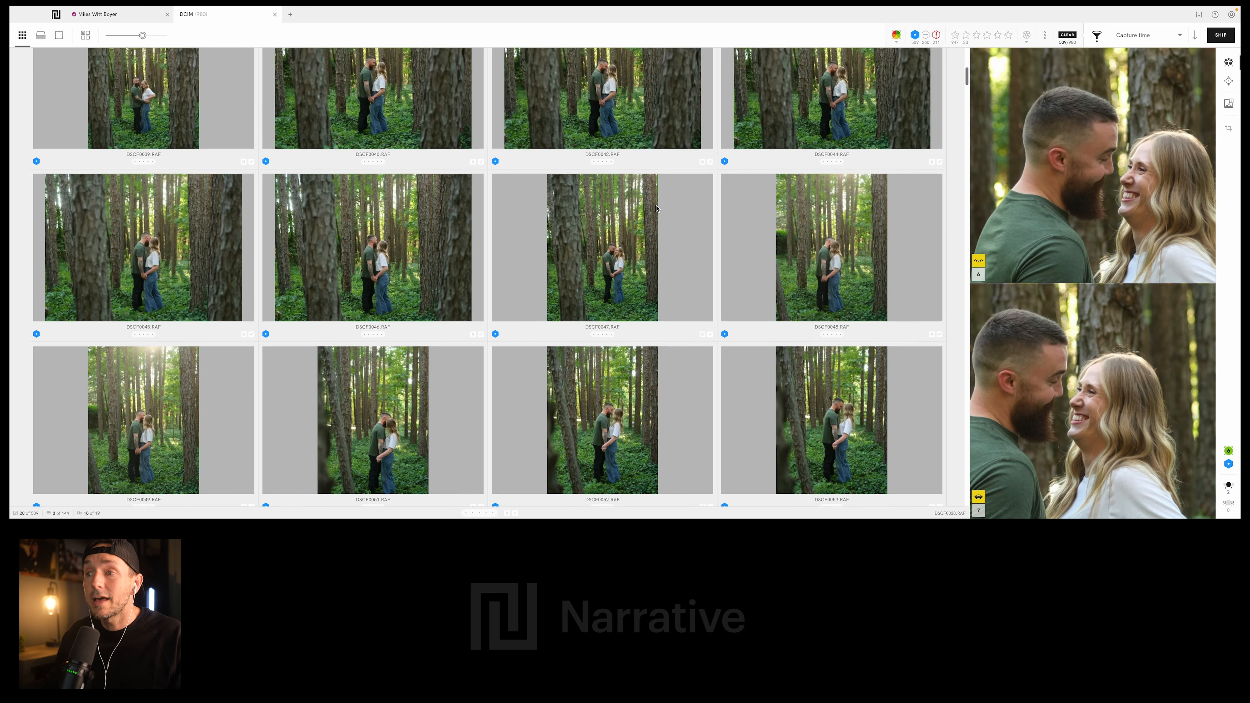
{"action": "key", "text": "1"}
- Rate DSCF0092.RAF, the backlit forest photo of the couple seen from behind, 1 star
{"action": "scroll", "coordinate": [470, 236], "scroll_direction": "down", "scroll_amount": 7}
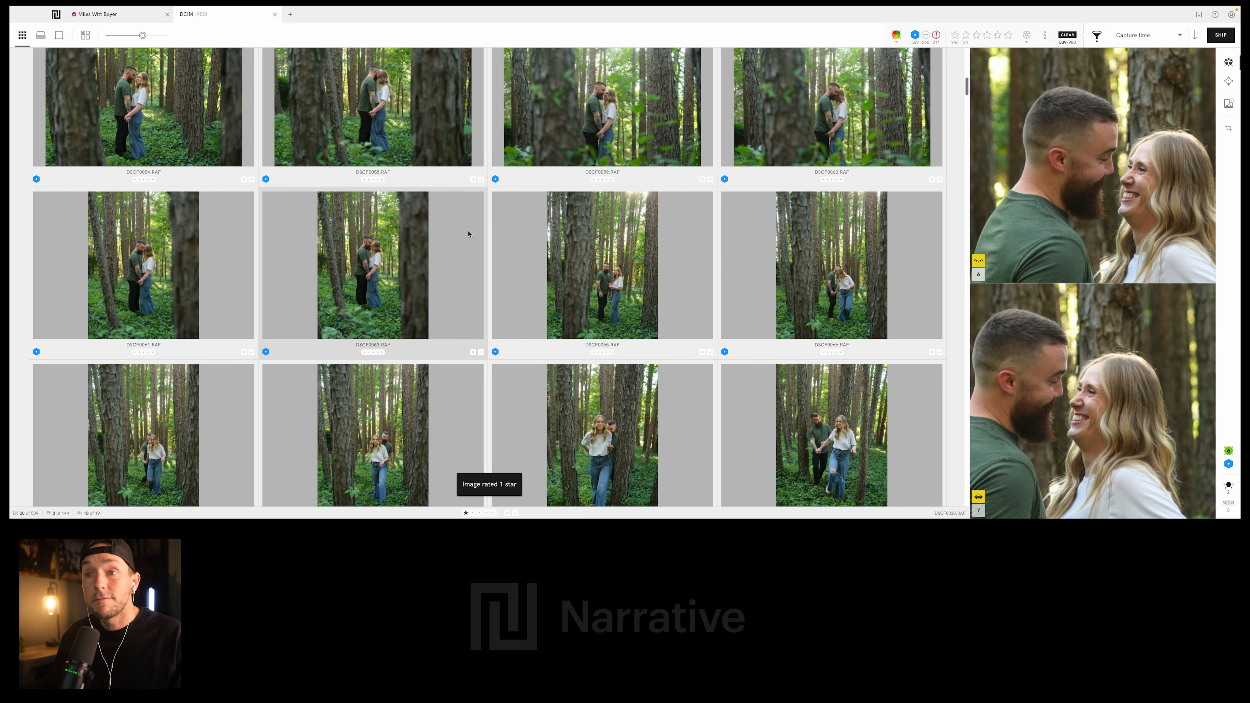
{"action": "scroll", "coordinate": [467, 235], "scroll_direction": "down", "scroll_amount": 5}
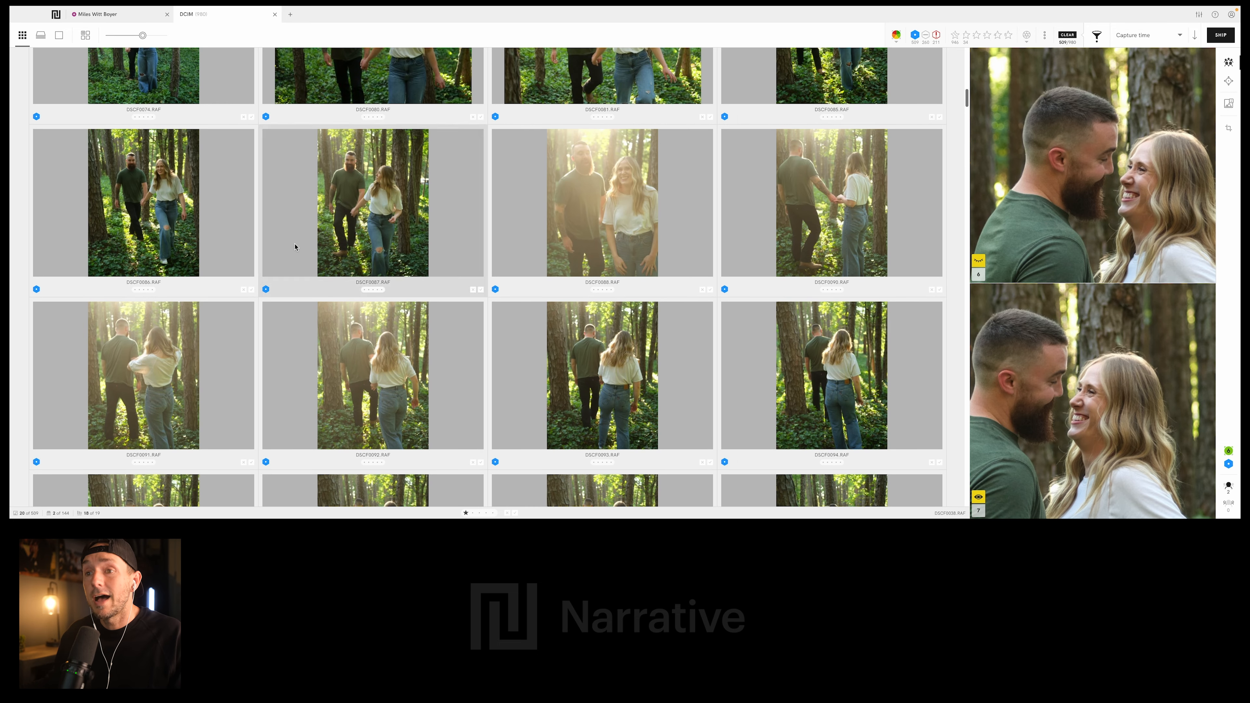
{"action": "scroll", "coordinate": [295, 246], "scroll_direction": "down", "scroll_amount": 5}
{"action": "scroll", "coordinate": [306, 315], "scroll_direction": "down", "scroll_amount": 3}
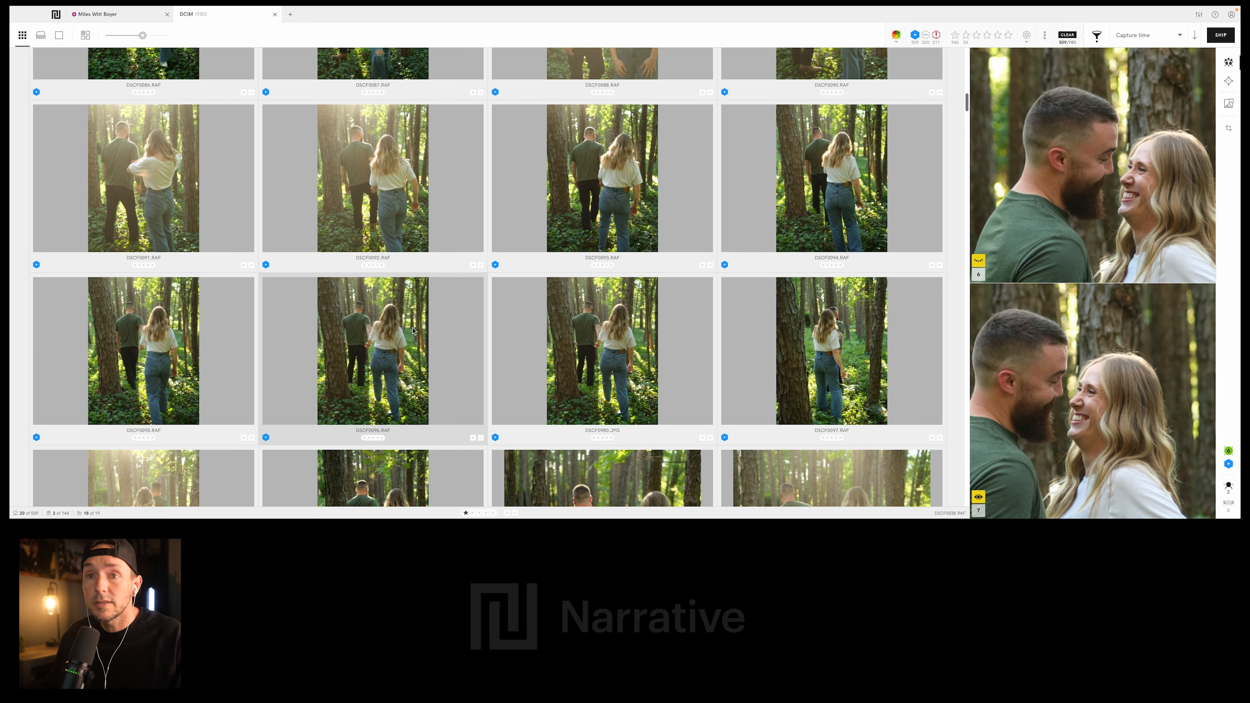
{"action": "left_click", "coordinate": [374, 187]}
{"action": "scroll", "coordinate": [523, 245], "scroll_direction": "down", "scroll_amount": 15}
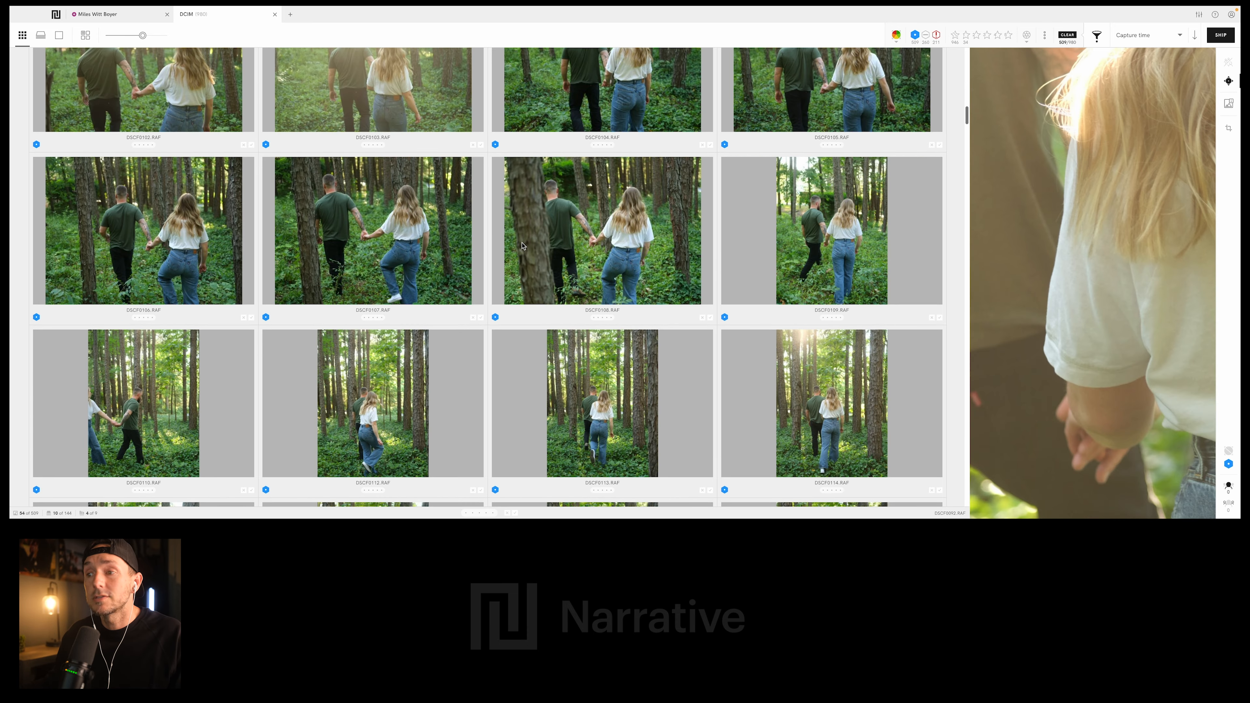
{"action": "scroll", "coordinate": [523, 245], "scroll_direction": "down", "scroll_amount": 12}
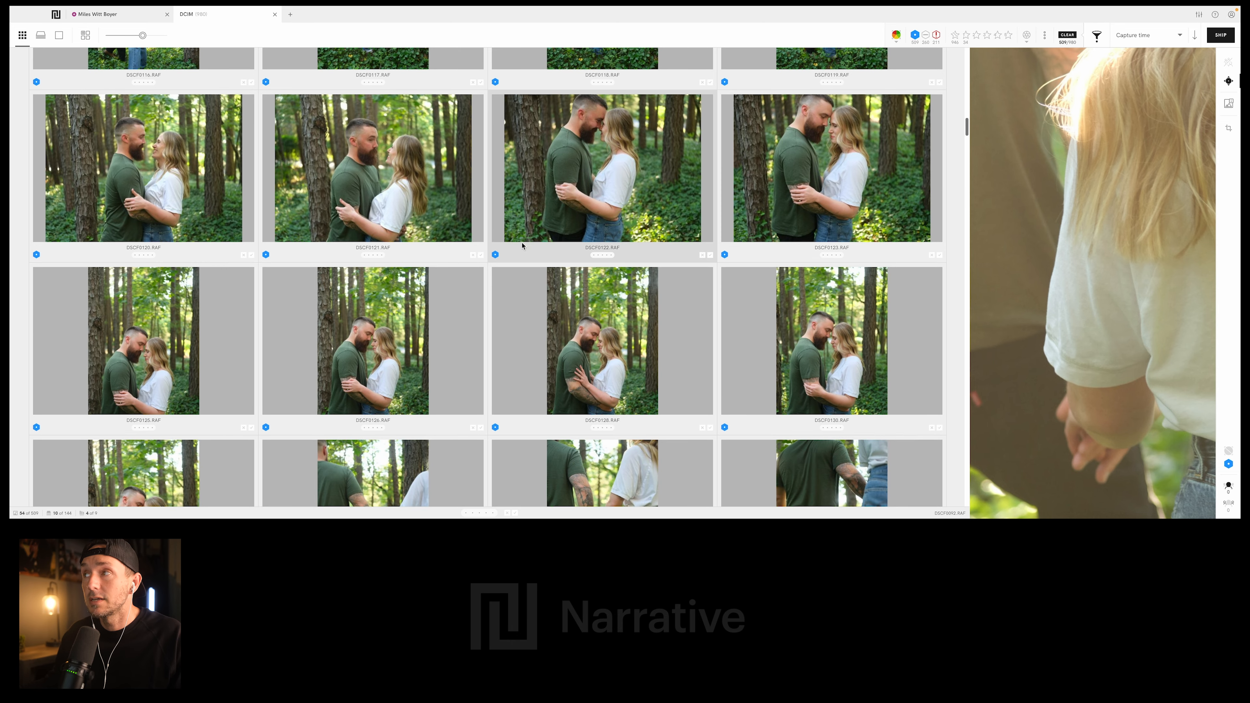
{"action": "key", "text": "1"}
- Switch the filter from potential picks to undesirable picks and browse the red-marked photos
{"action": "scroll", "coordinate": [683, 247], "scroll_direction": "down", "scroll_amount": 7}
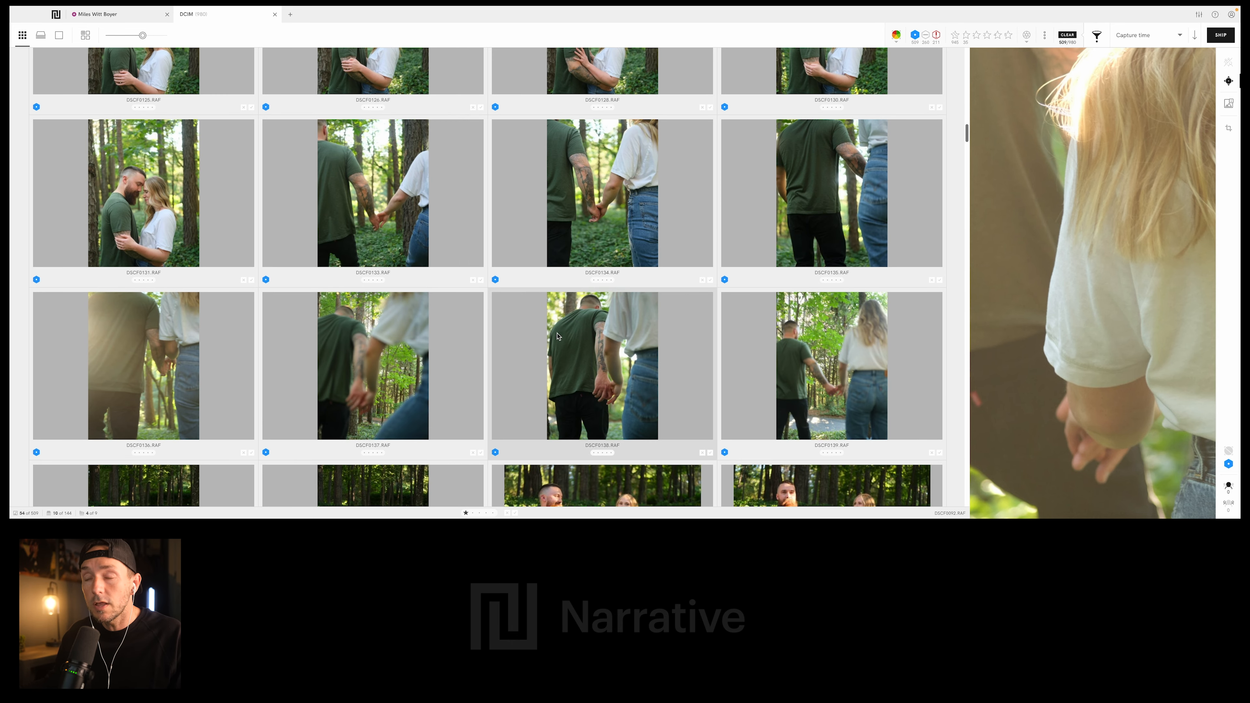
{"action": "scroll", "coordinate": [538, 406], "scroll_direction": "down", "scroll_amount": 2}
{"action": "scroll", "coordinate": [538, 406], "scroll_direction": "down", "scroll_amount": 6}
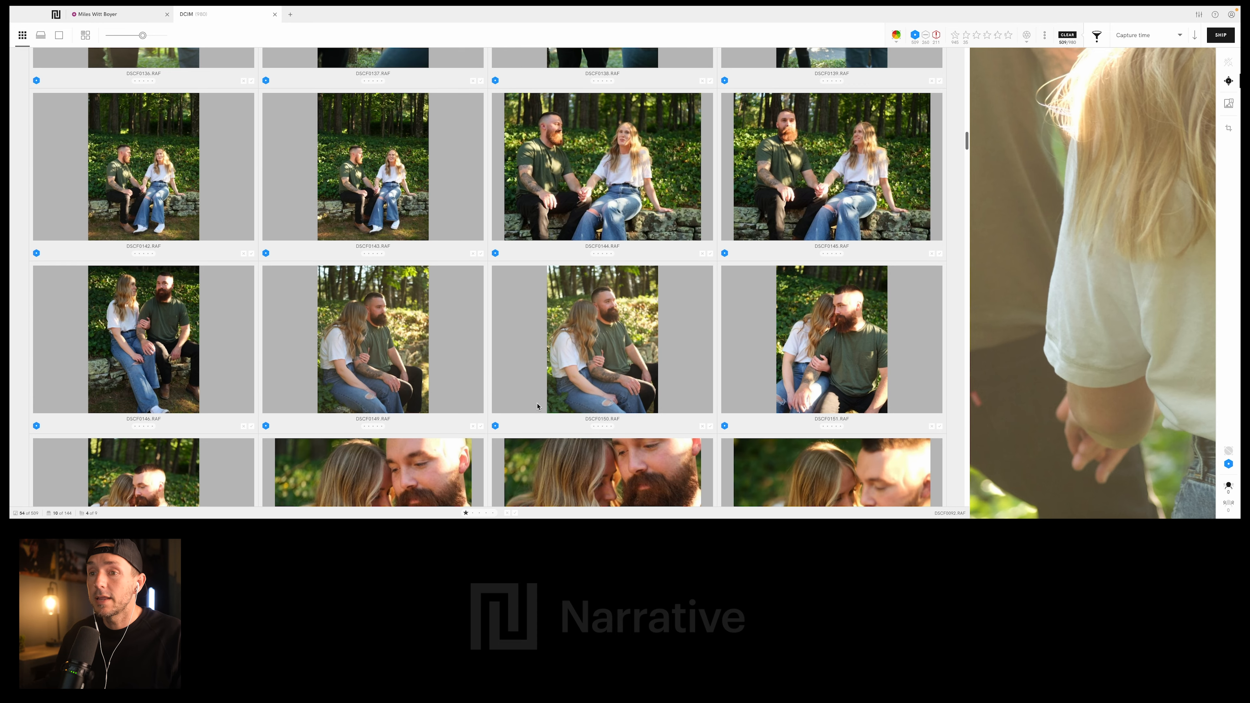
{"action": "scroll", "coordinate": [558, 286], "scroll_direction": "up", "scroll_amount": 2}
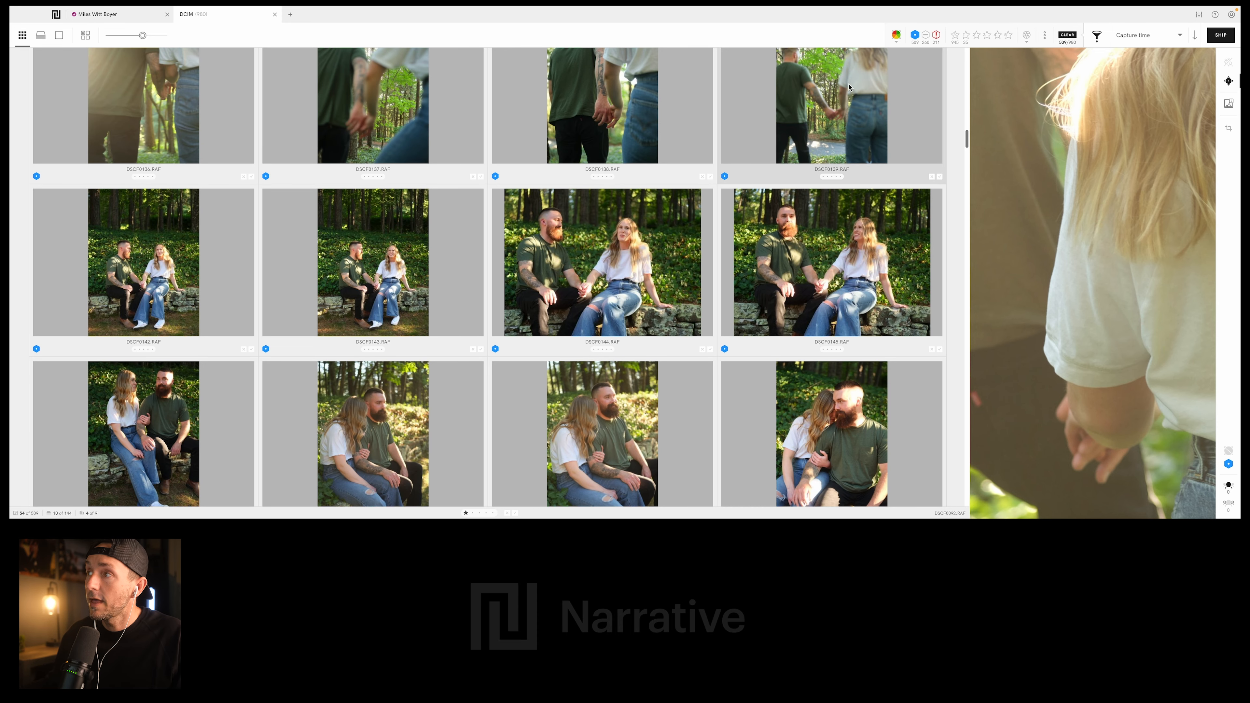
{"action": "left_click", "coordinate": [916, 35]}
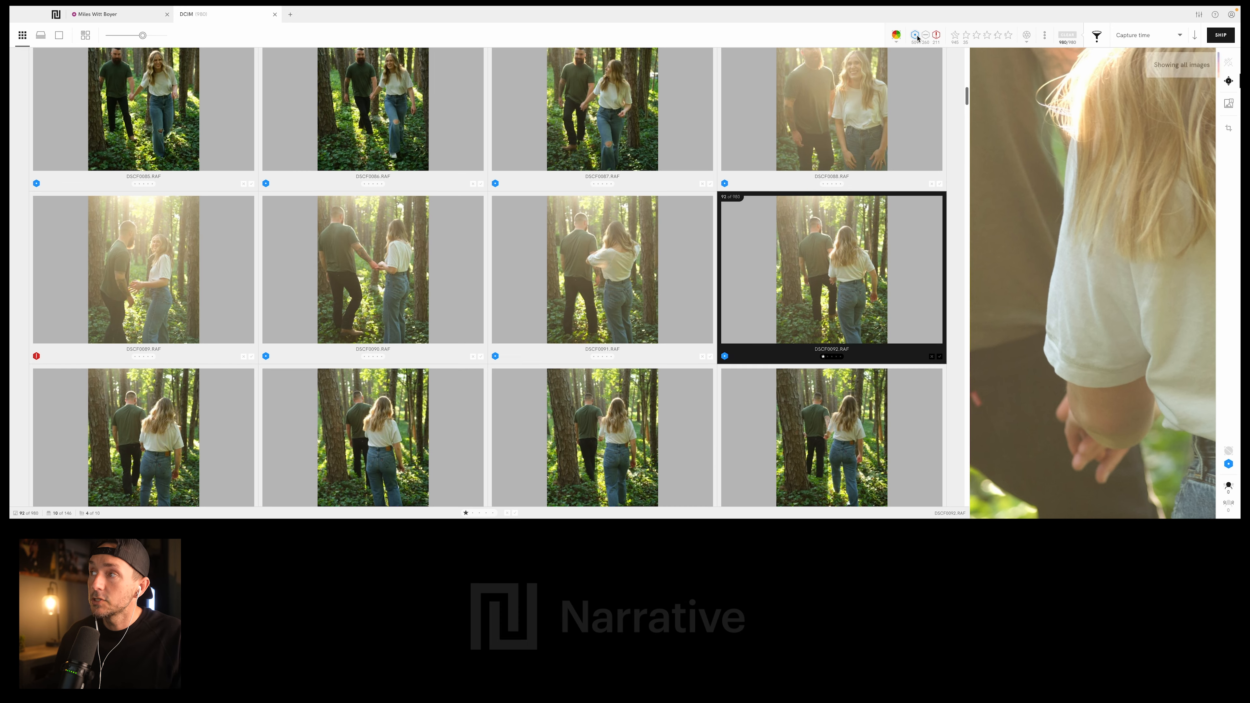
{"action": "left_click", "coordinate": [937, 35]}
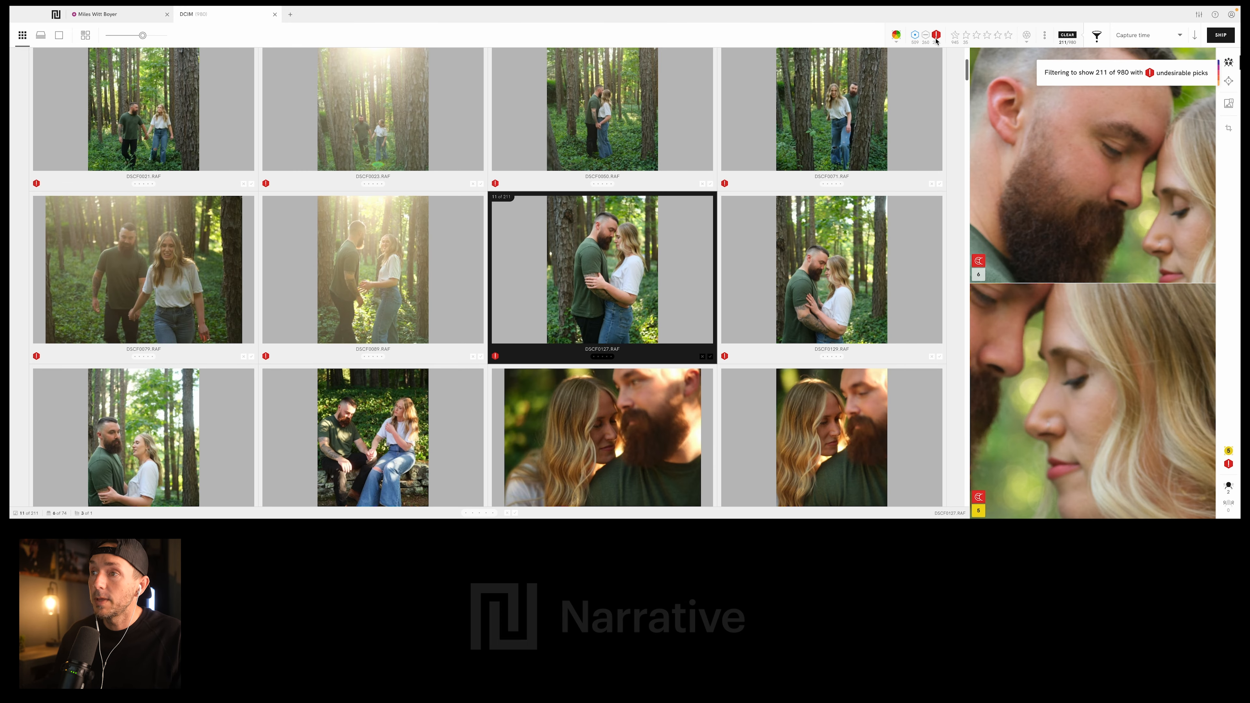
{"action": "scroll", "coordinate": [377, 233], "scroll_direction": "down", "scroll_amount": 5}
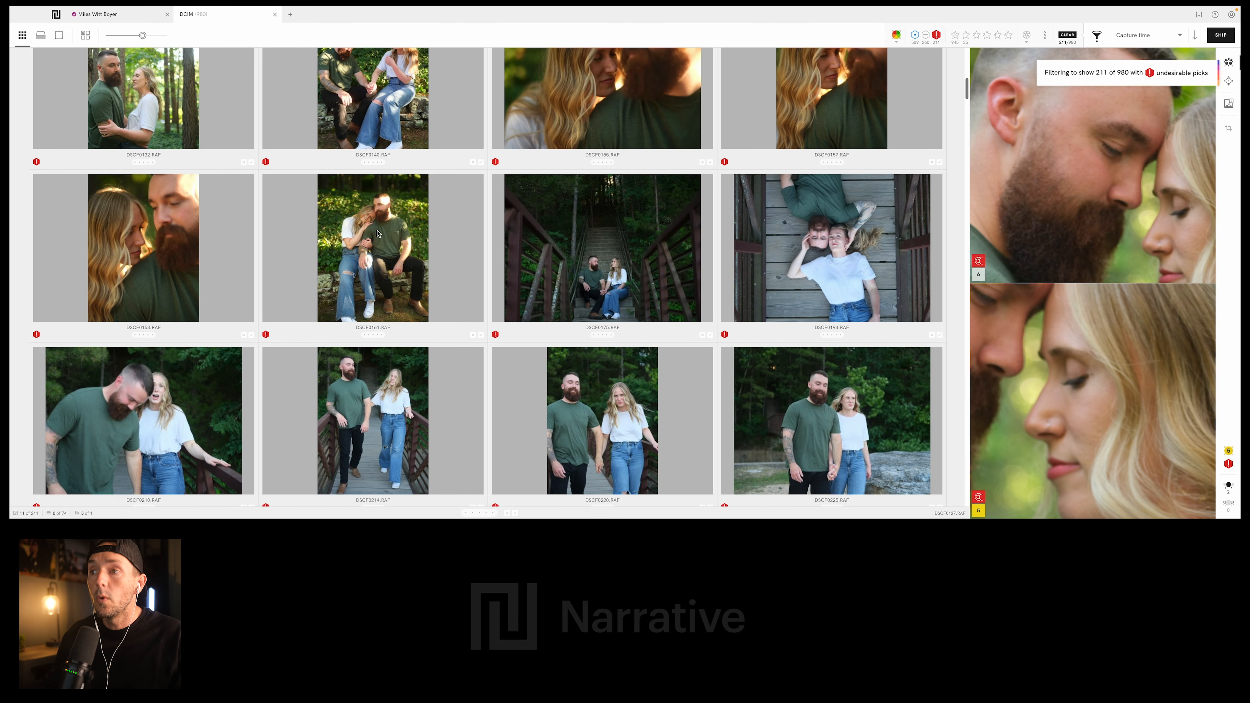
- Select the undesirable bridge photo of the couple facing the camera in green and white shirts to inspect their faces
{"action": "scroll", "coordinate": [353, 235], "scroll_direction": "down", "scroll_amount": 2}
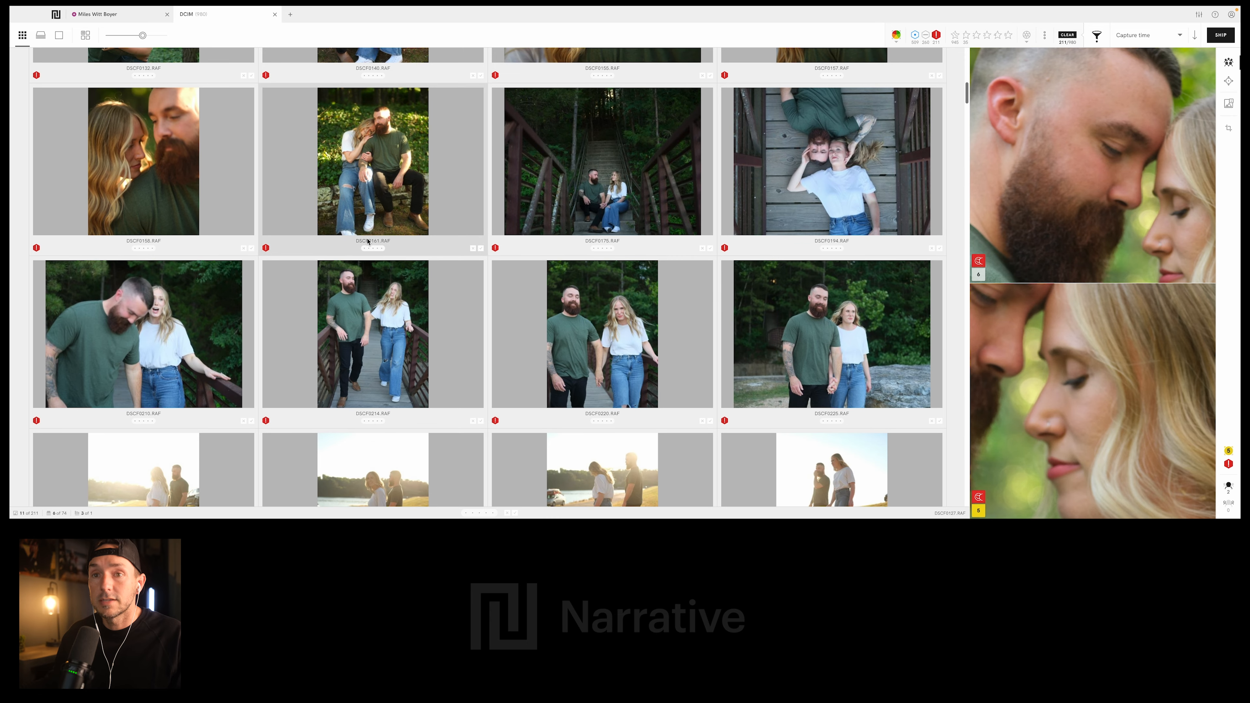
{"action": "scroll", "coordinate": [229, 231], "scroll_direction": "down", "scroll_amount": 2}
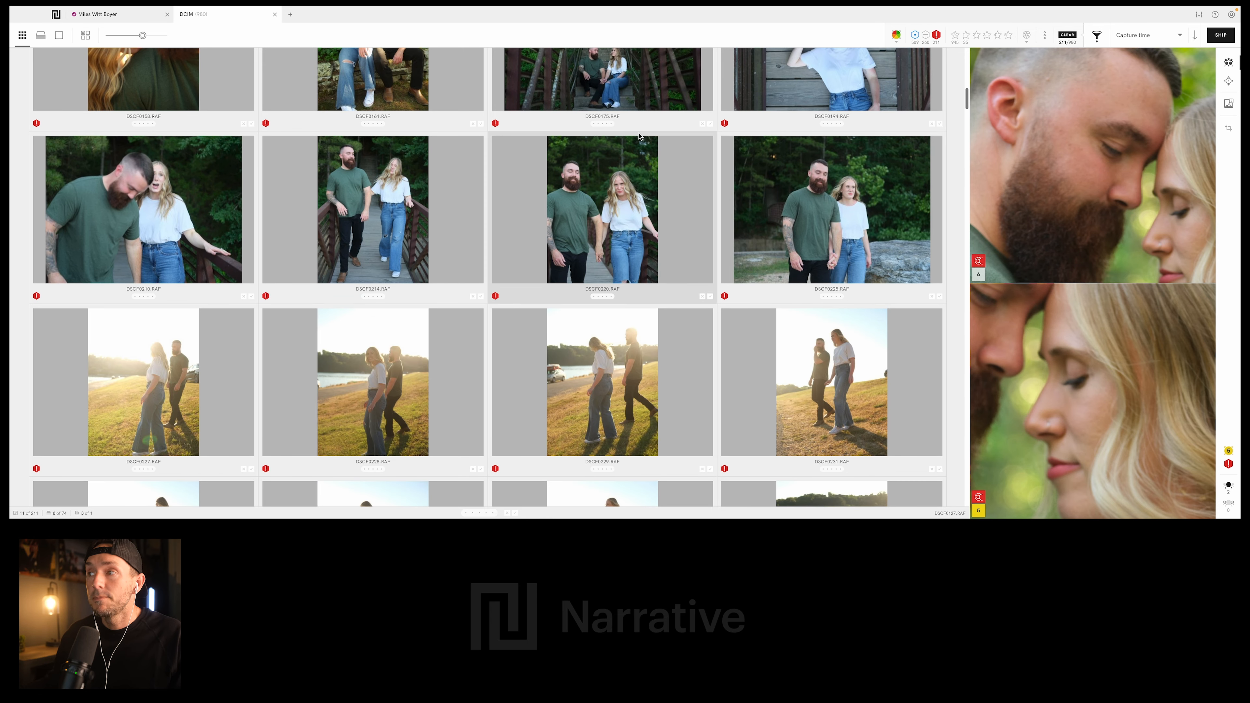
{"action": "left_click", "coordinate": [616, 205]}
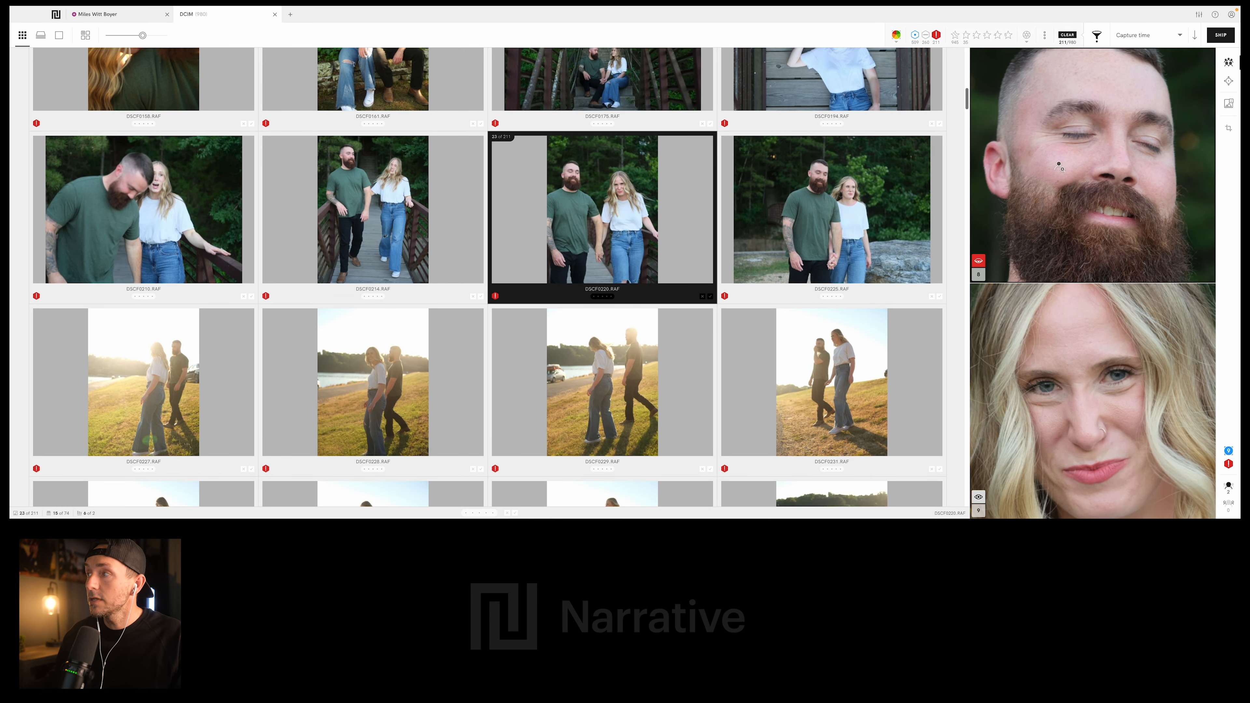
- Review the undesirable photos through to the backlit hillside walk and inspect the close-ups of DSCF0578.RAF
{"action": "scroll", "coordinate": [661, 241], "scroll_direction": "down", "scroll_amount": 4}
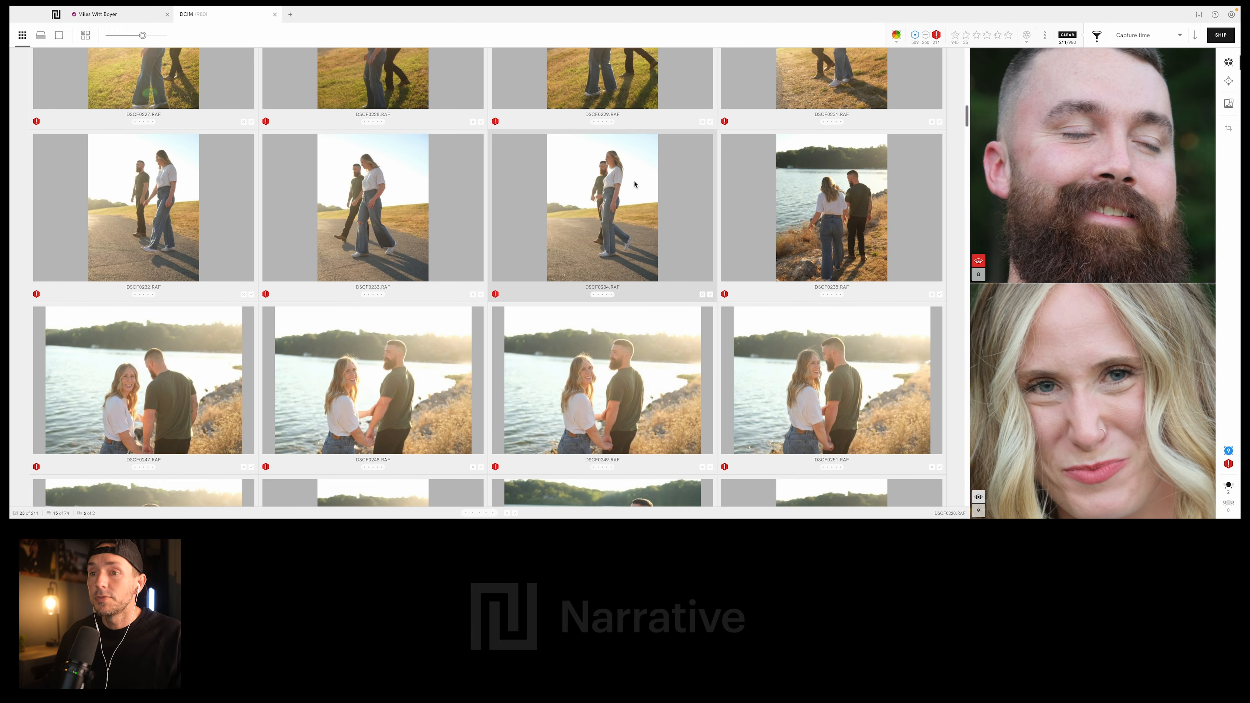
{"action": "scroll", "coordinate": [660, 241], "scroll_direction": "down", "scroll_amount": 10}
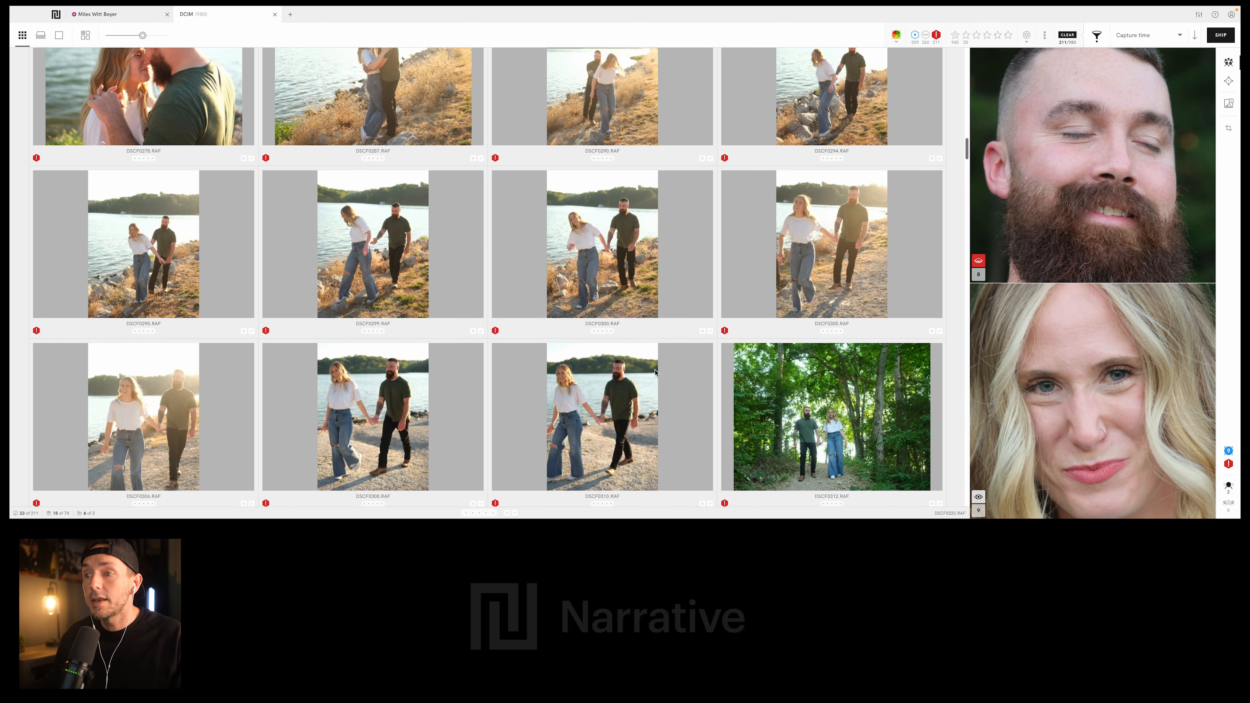
{"action": "scroll", "coordinate": [654, 372], "scroll_direction": "down", "scroll_amount": 10}
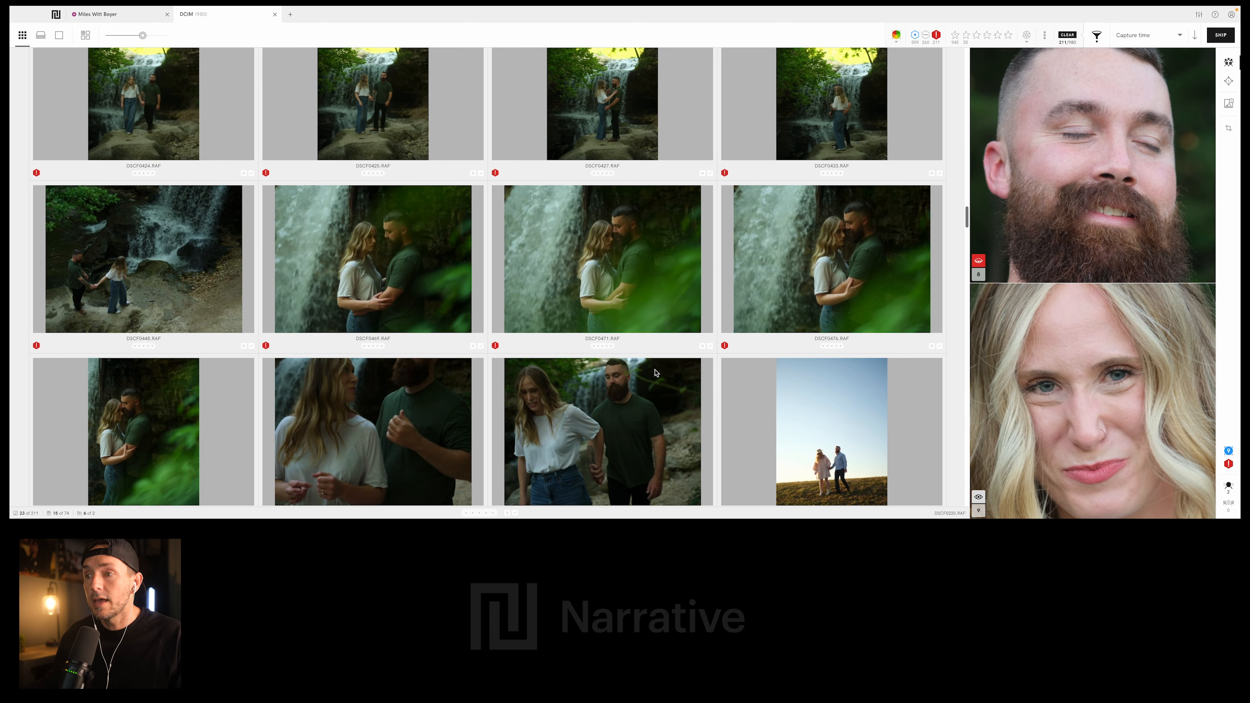
{"action": "scroll", "coordinate": [654, 372], "scroll_direction": "down", "scroll_amount": 10}
{"action": "scroll", "coordinate": [634, 315], "scroll_direction": "down", "scroll_amount": 2}
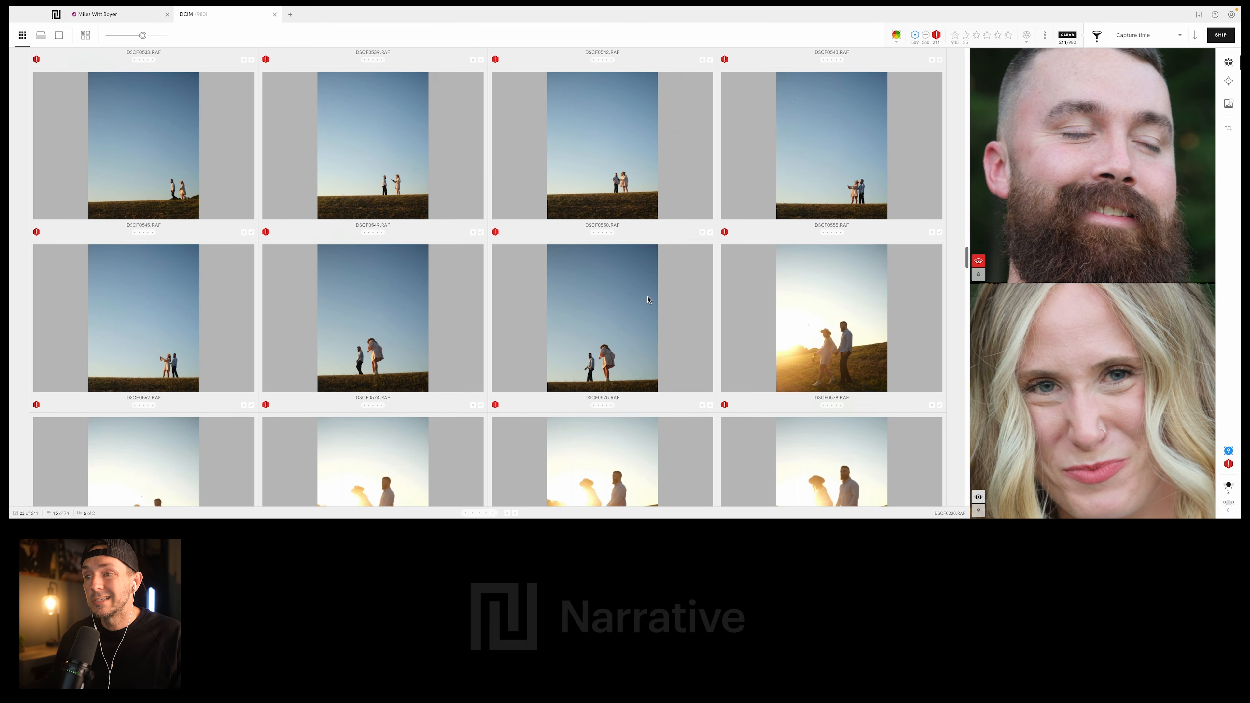
{"action": "scroll", "coordinate": [632, 334], "scroll_direction": "down", "scroll_amount": 7}
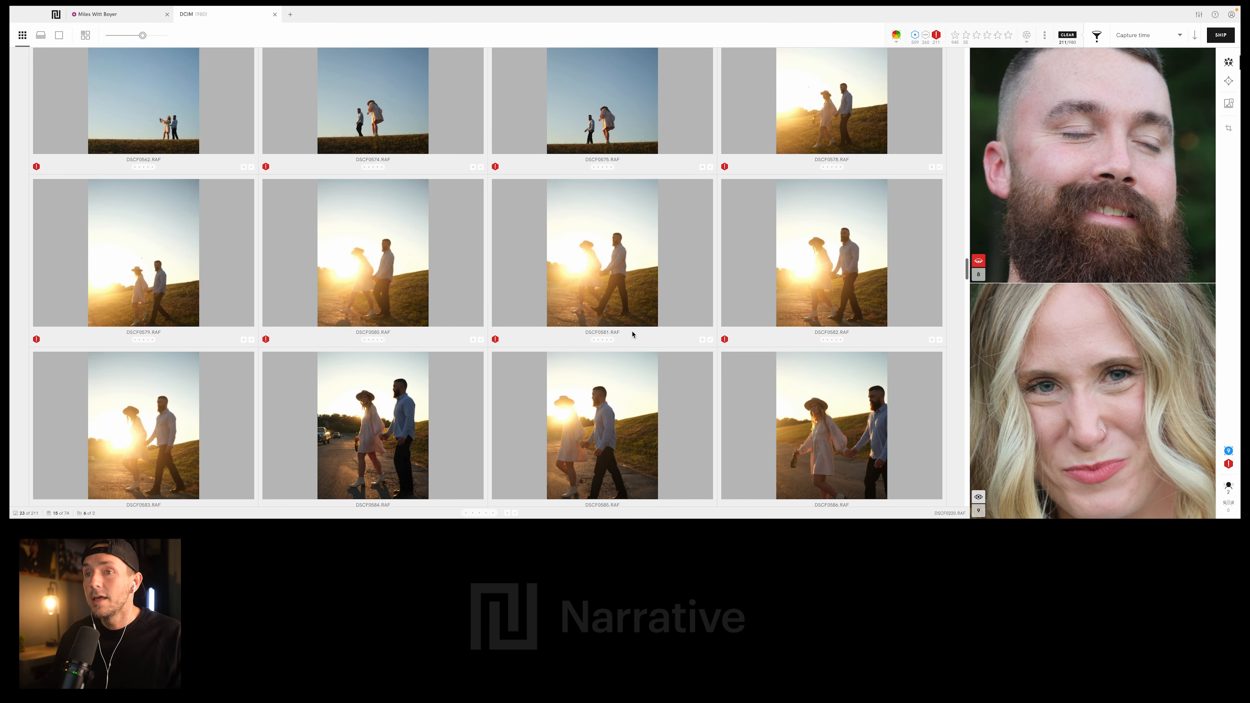
{"action": "scroll", "coordinate": [309, 288], "scroll_direction": "down", "scroll_amount": 1}
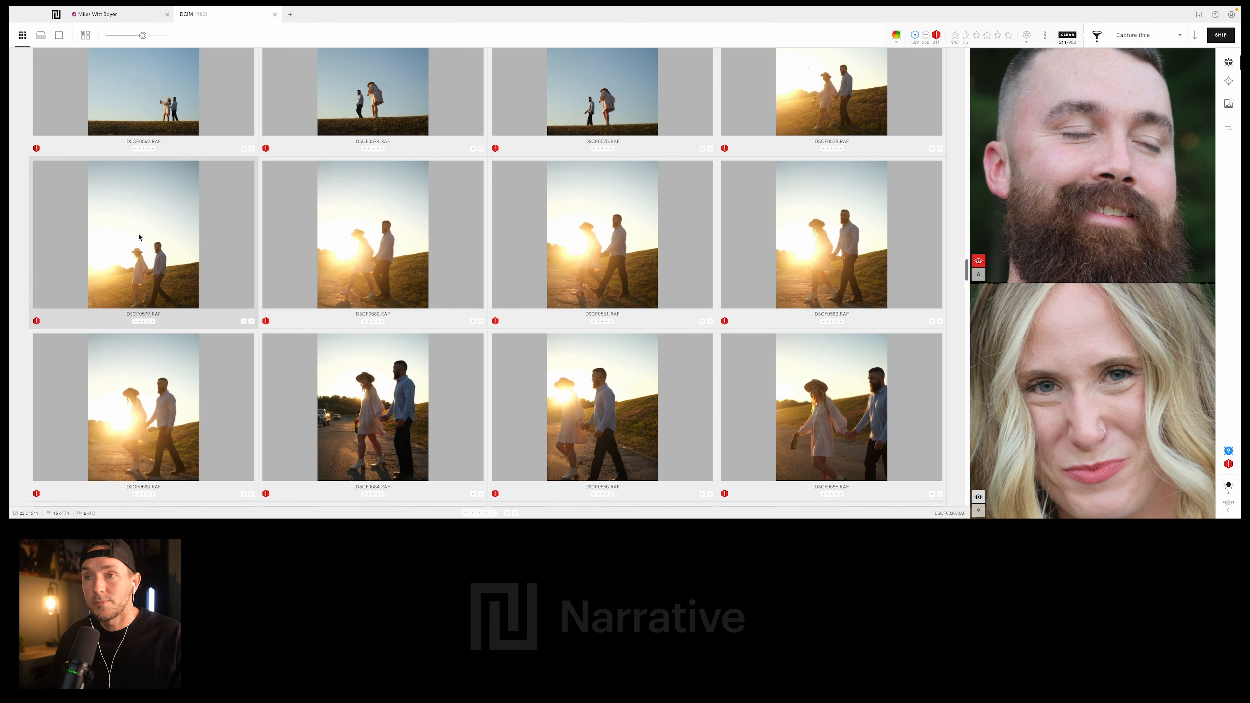
{"action": "scroll", "coordinate": [117, 218], "scroll_direction": "down", "scroll_amount": 1}
{"action": "scroll", "coordinate": [761, 251], "scroll_direction": "up", "scroll_amount": 6}
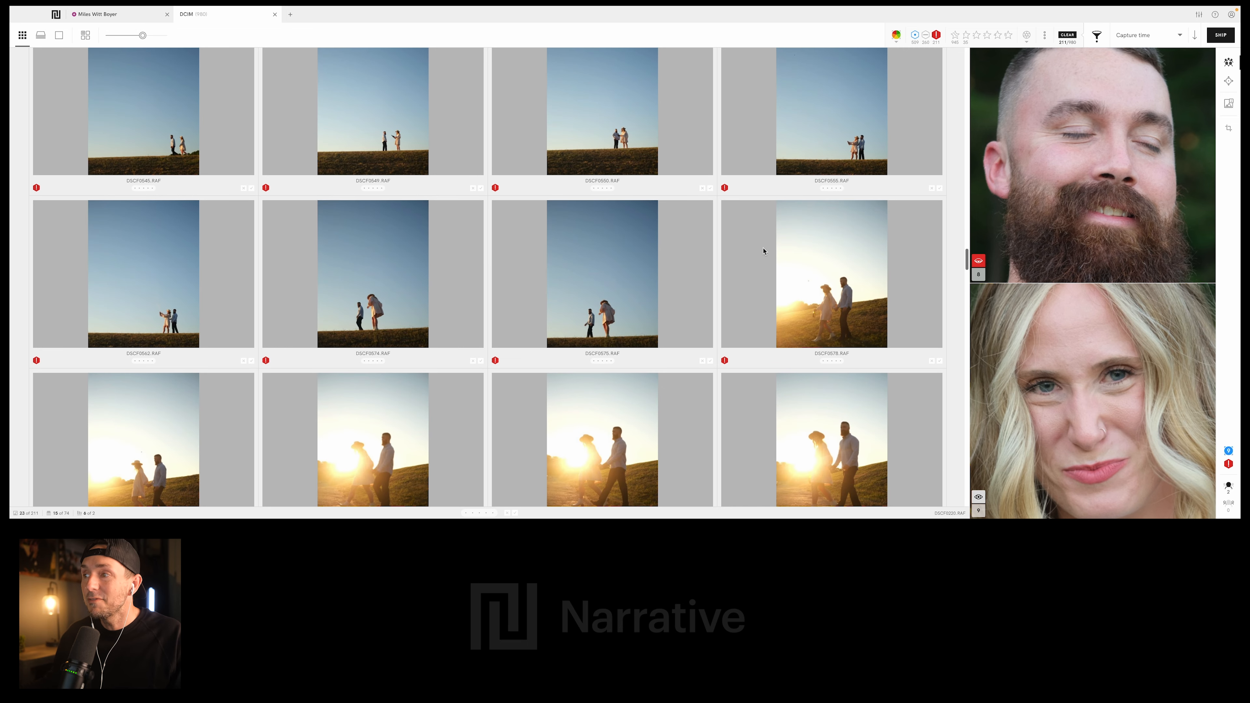
{"action": "scroll", "coordinate": [773, 264], "scroll_direction": "down", "scroll_amount": 5}
{"action": "scroll", "coordinate": [772, 264], "scroll_direction": "up", "scroll_amount": 3}
{"action": "left_click", "coordinate": [841, 166]}
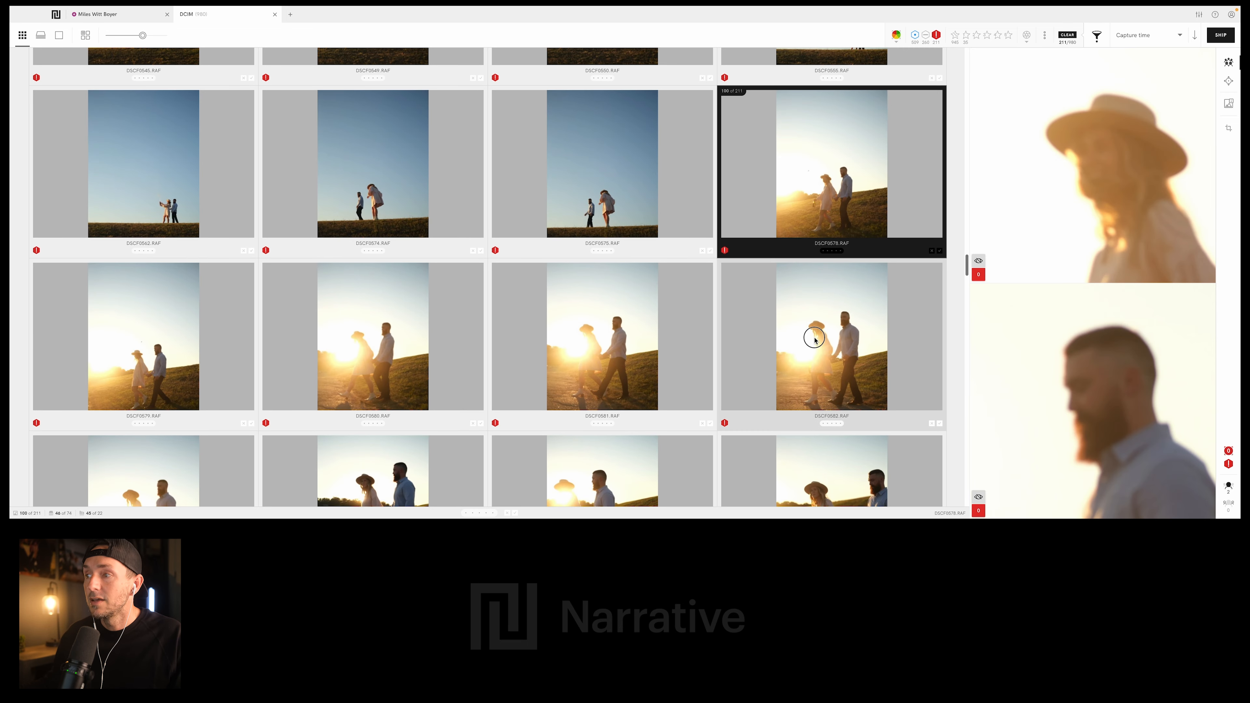
- Rate DSCF0582.RAF, the photo of the couple walking in front of the low sun, 1 star
{"action": "left_click", "coordinate": [814, 338]}
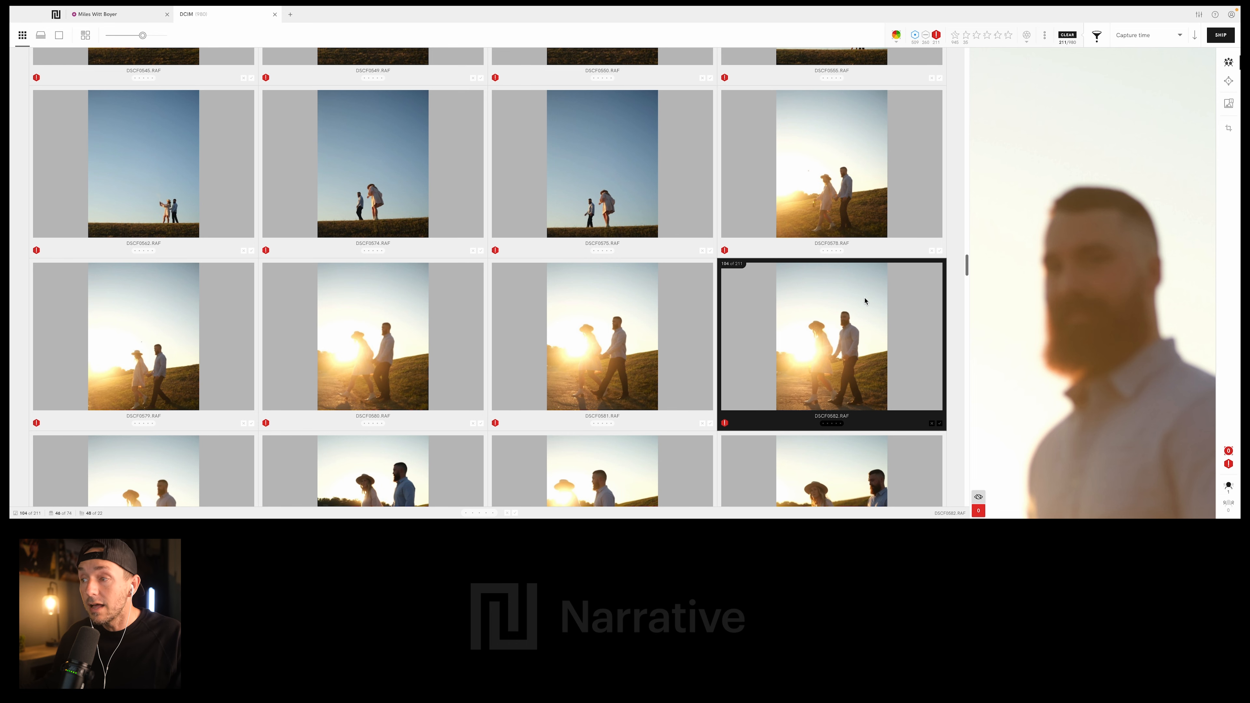
{"action": "scroll", "coordinate": [650, 295], "scroll_direction": "down", "scroll_amount": 4}
{"action": "scroll", "coordinate": [625, 306], "scroll_direction": "down", "scroll_amount": 10}
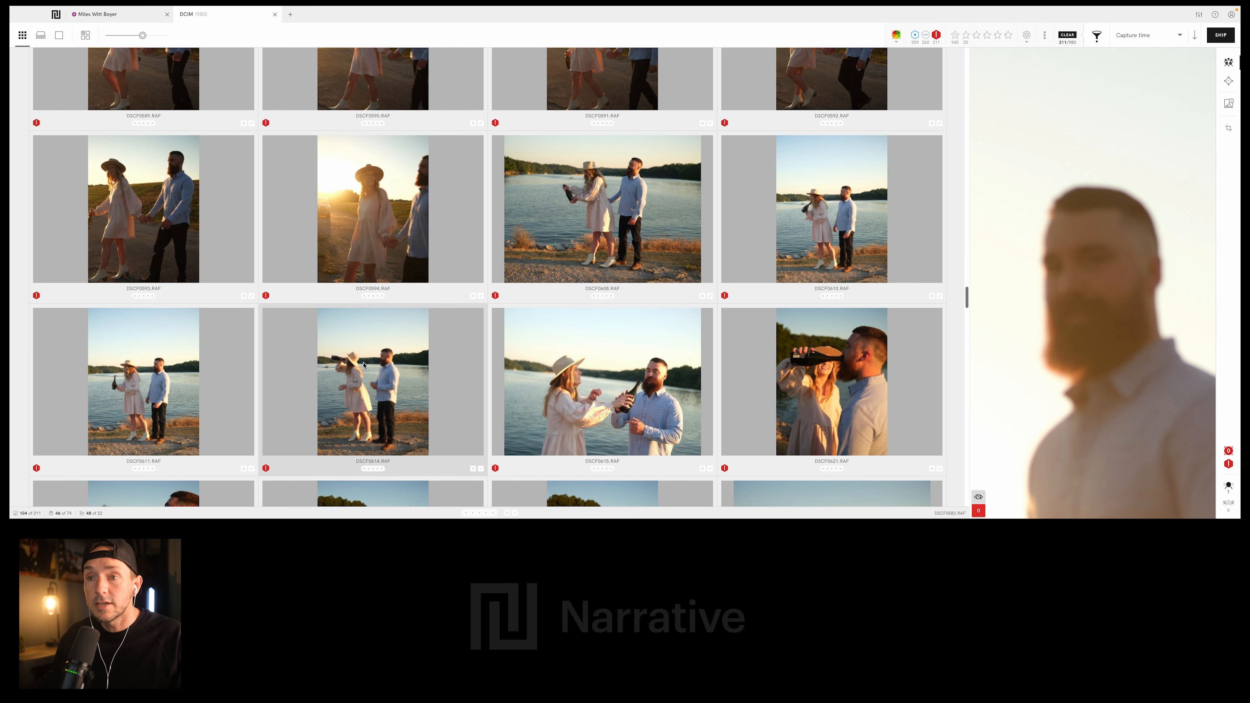
{"action": "scroll", "coordinate": [635, 367], "scroll_direction": "up", "scroll_amount": 4}
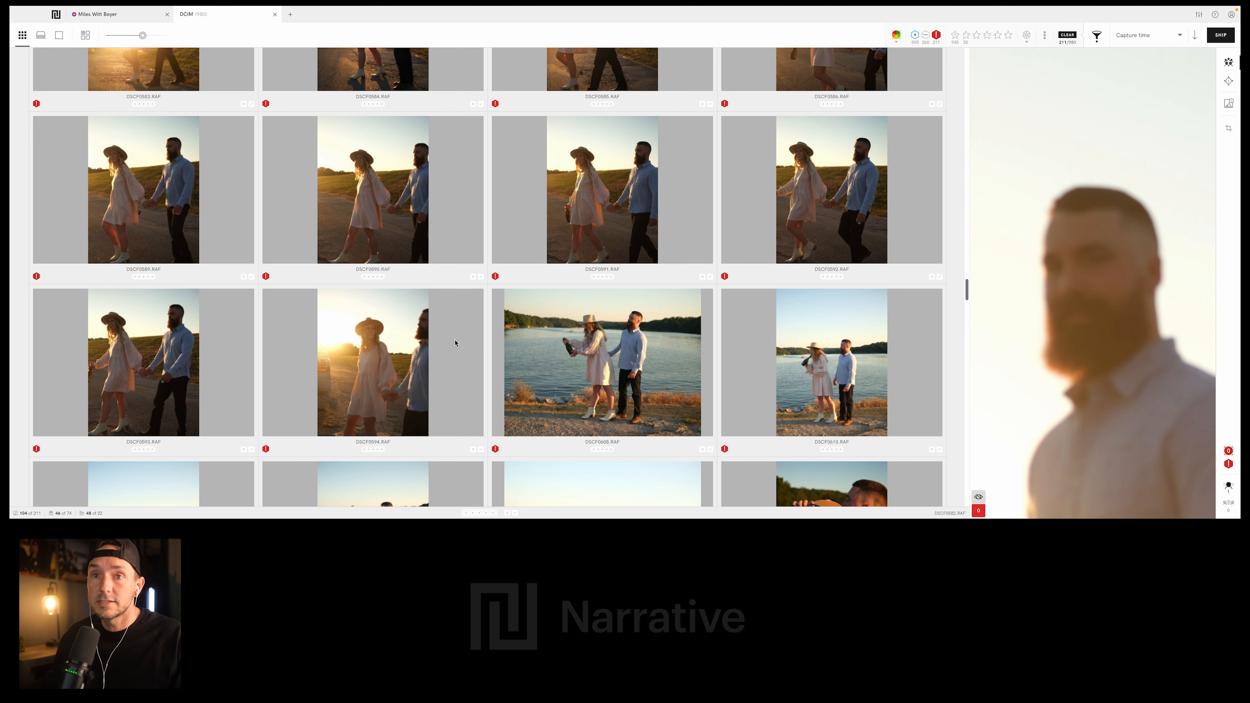
{"action": "scroll", "coordinate": [628, 365], "scroll_direction": "down", "scroll_amount": 15}
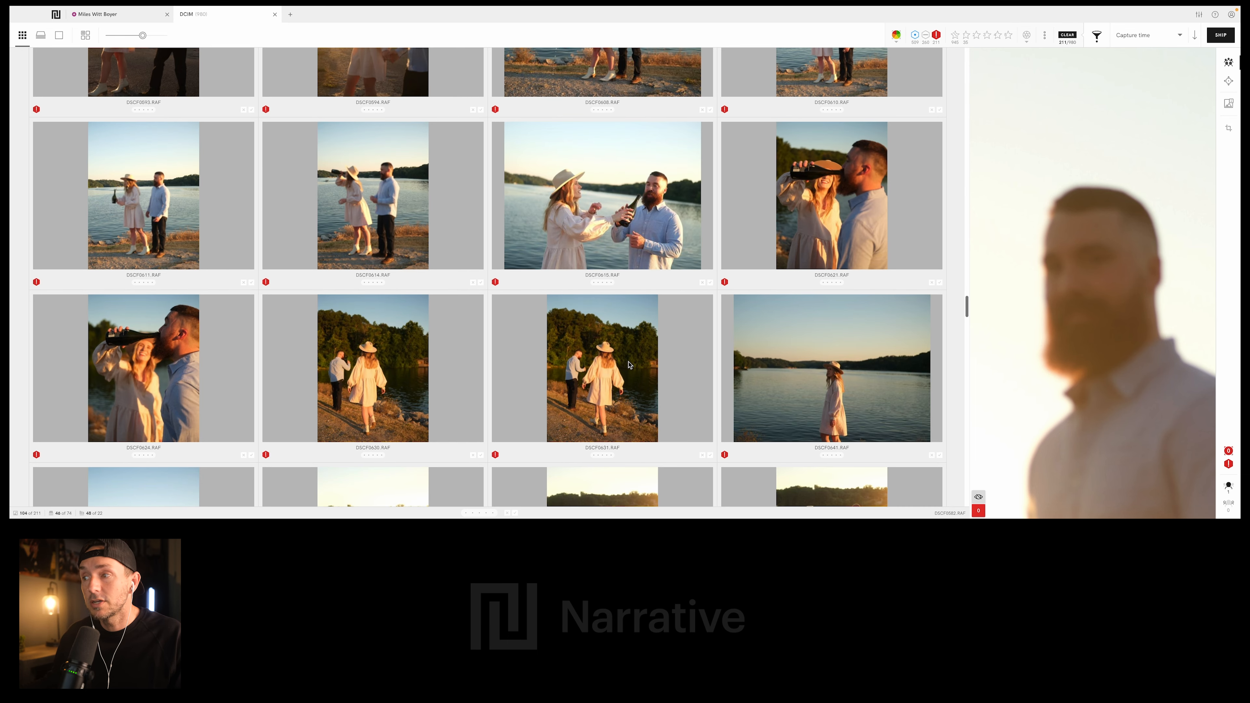
{"action": "key", "text": "1"}
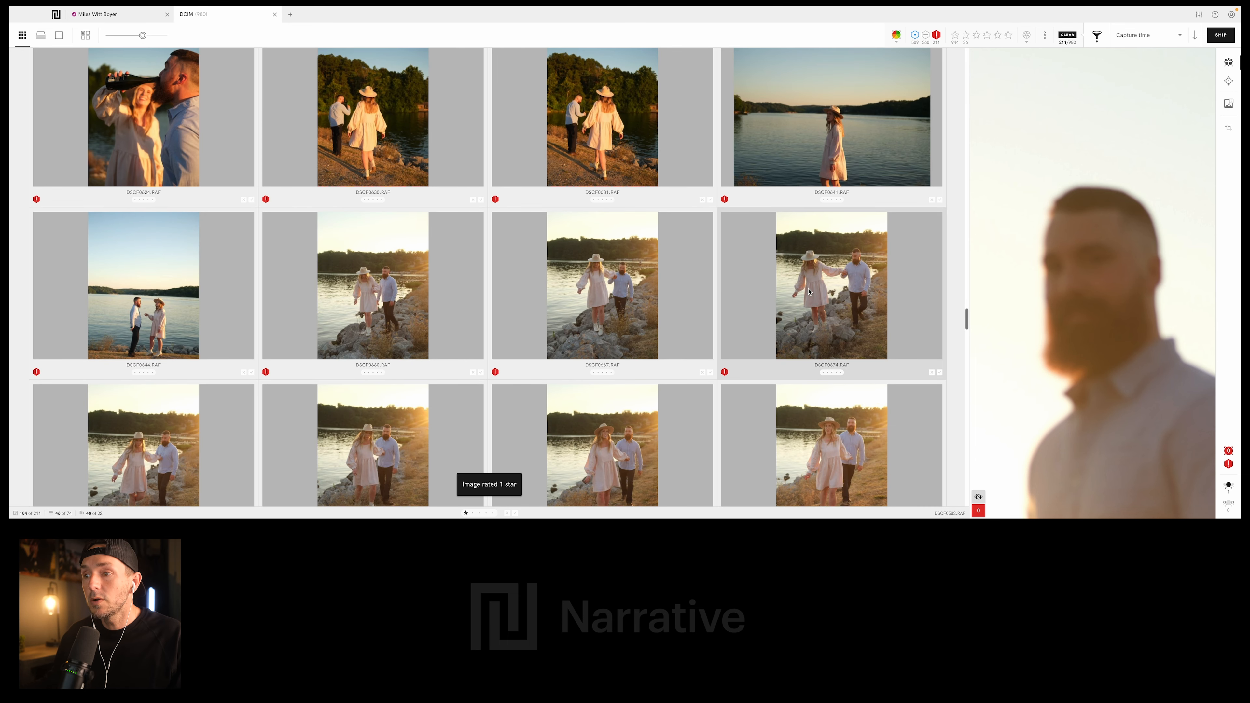
- Rate DSCF0674.RAF, the sunlit photo of the couple stepping over the lakeside rocks, 1 star
{"action": "scroll", "coordinate": [759, 359], "scroll_direction": "down", "scroll_amount": 2}
{"action": "left_click", "coordinate": [756, 281]}
{"action": "scroll", "coordinate": [474, 346], "scroll_direction": "down", "scroll_amount": 15}
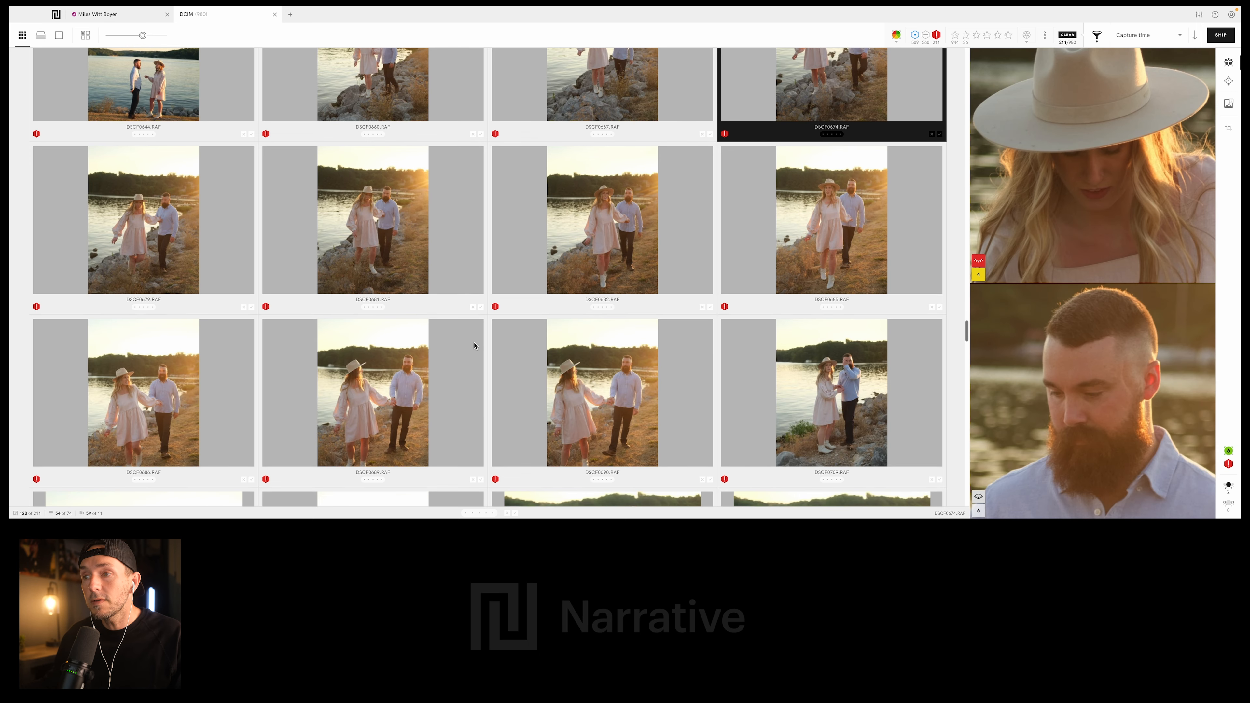
{"action": "scroll", "coordinate": [474, 345], "scroll_direction": "down", "scroll_amount": 3}
{"action": "key", "text": "1"}
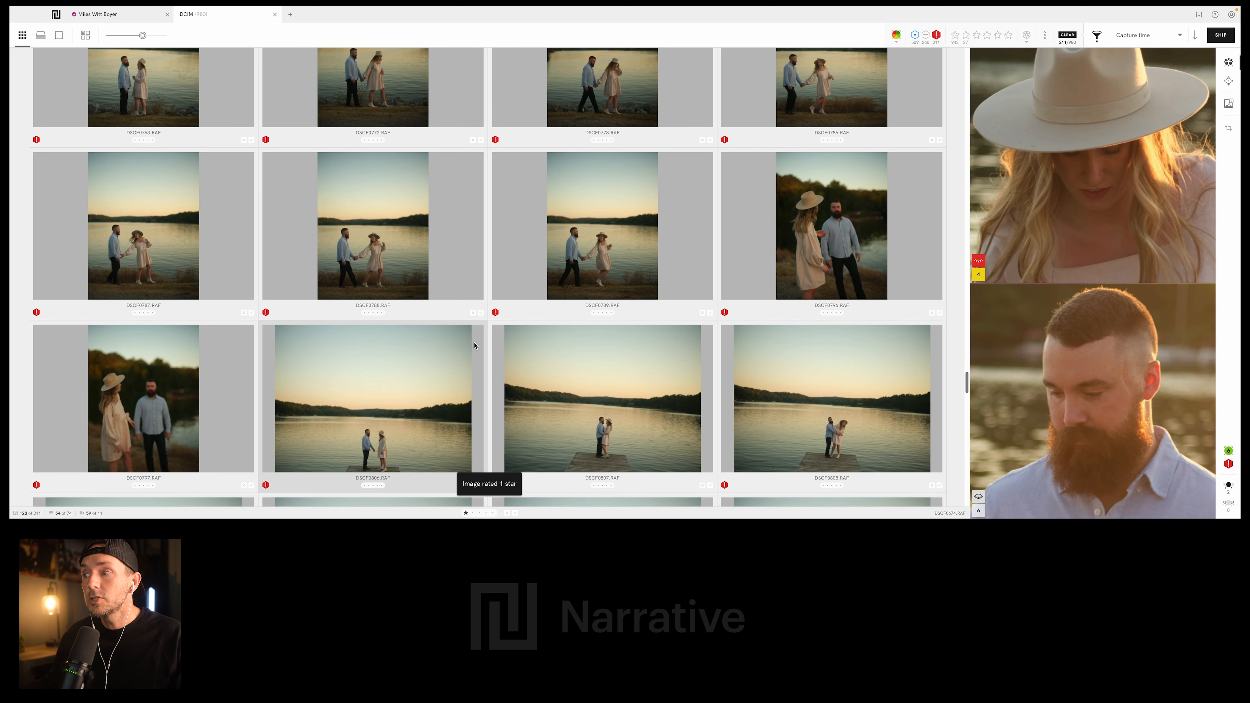
- Rate DSCF0834.RAF, the dusk photo of the couple twirling on the dock, 1 star
{"action": "scroll", "coordinate": [616, 322], "scroll_direction": "down", "scroll_amount": 6}
{"action": "scroll", "coordinate": [586, 363], "scroll_direction": "down", "scroll_amount": 3}
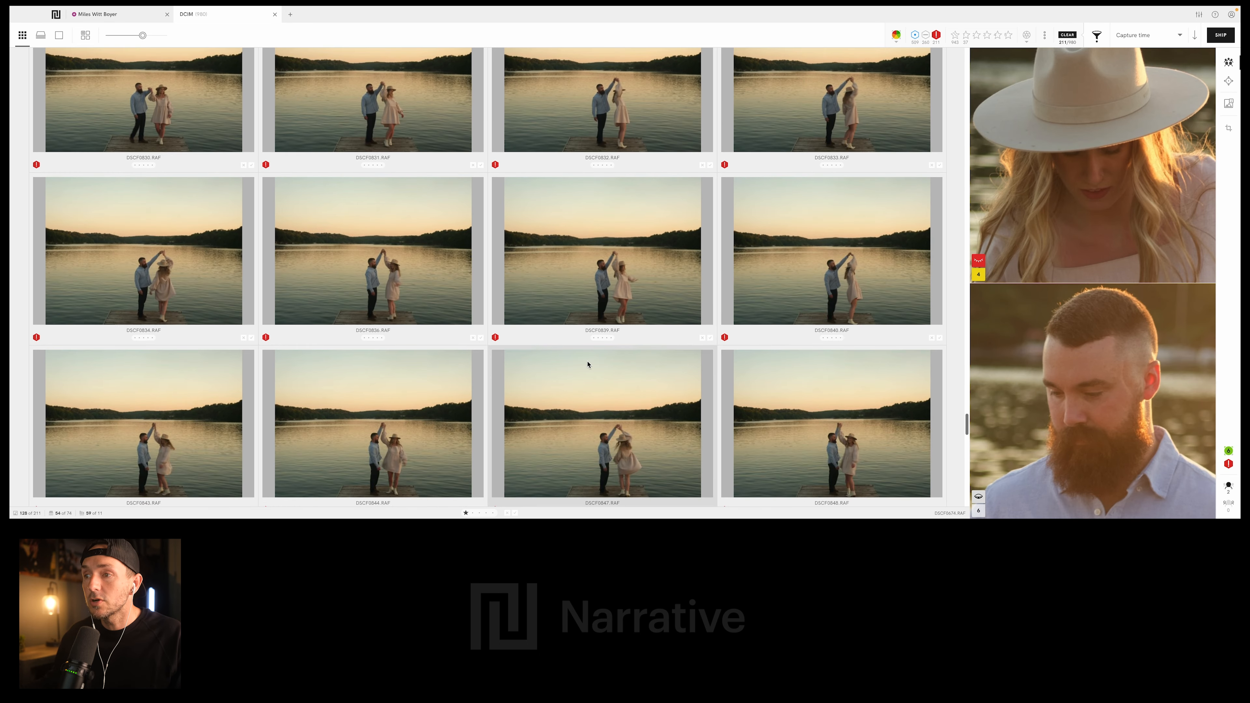
{"action": "left_click", "coordinate": [435, 264]}
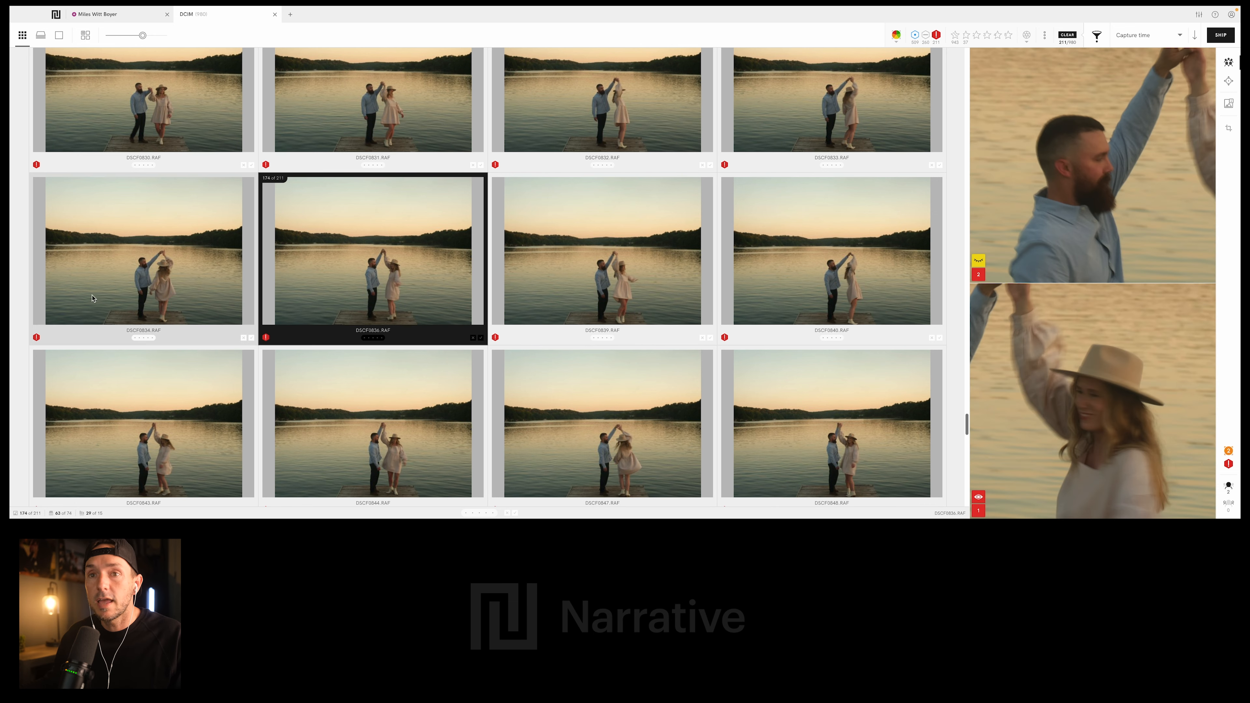
{"action": "key", "text": "Left"}
{"action": "scroll", "coordinate": [348, 355], "scroll_direction": "down", "scroll_amount": 8}
{"action": "scroll", "coordinate": [348, 356], "scroll_direction": "down", "scroll_amount": 15}
{"action": "key", "text": "1"}
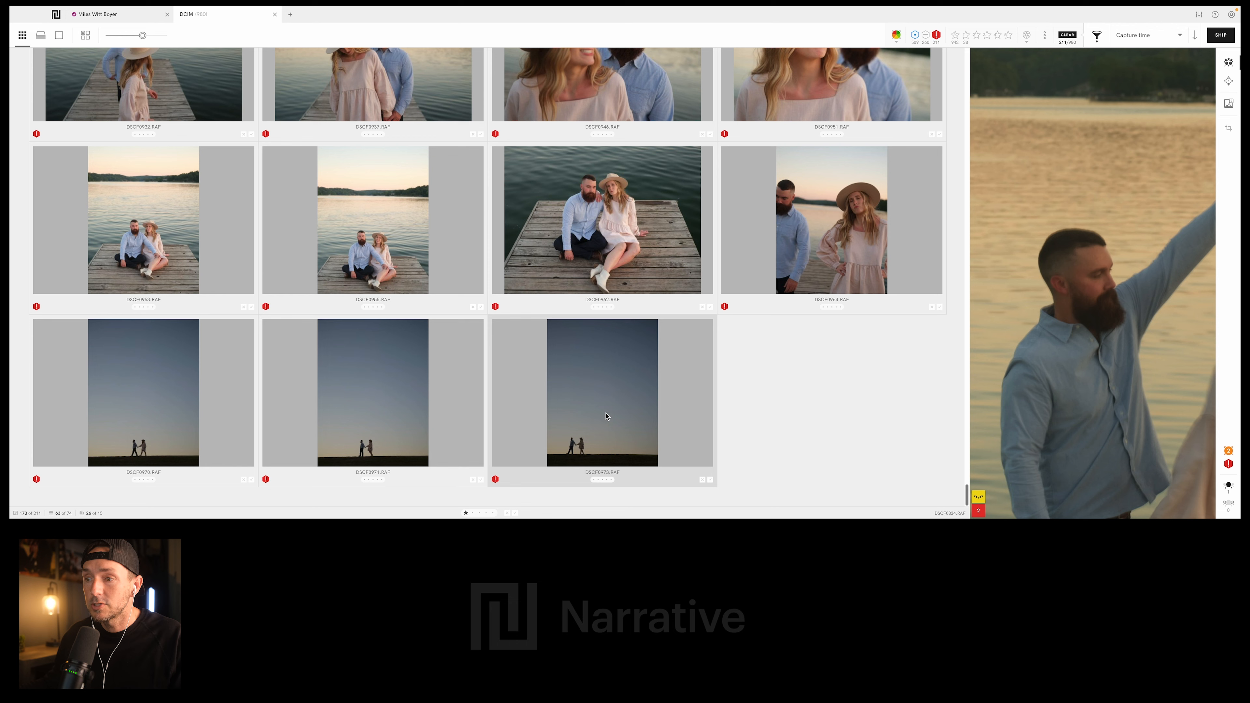
- Filter to the 1-star photos and clear the star rating of DSCF0907.RAF, the dock photo with the woman looking at the camera
{"action": "left_click", "coordinate": [966, 35]}
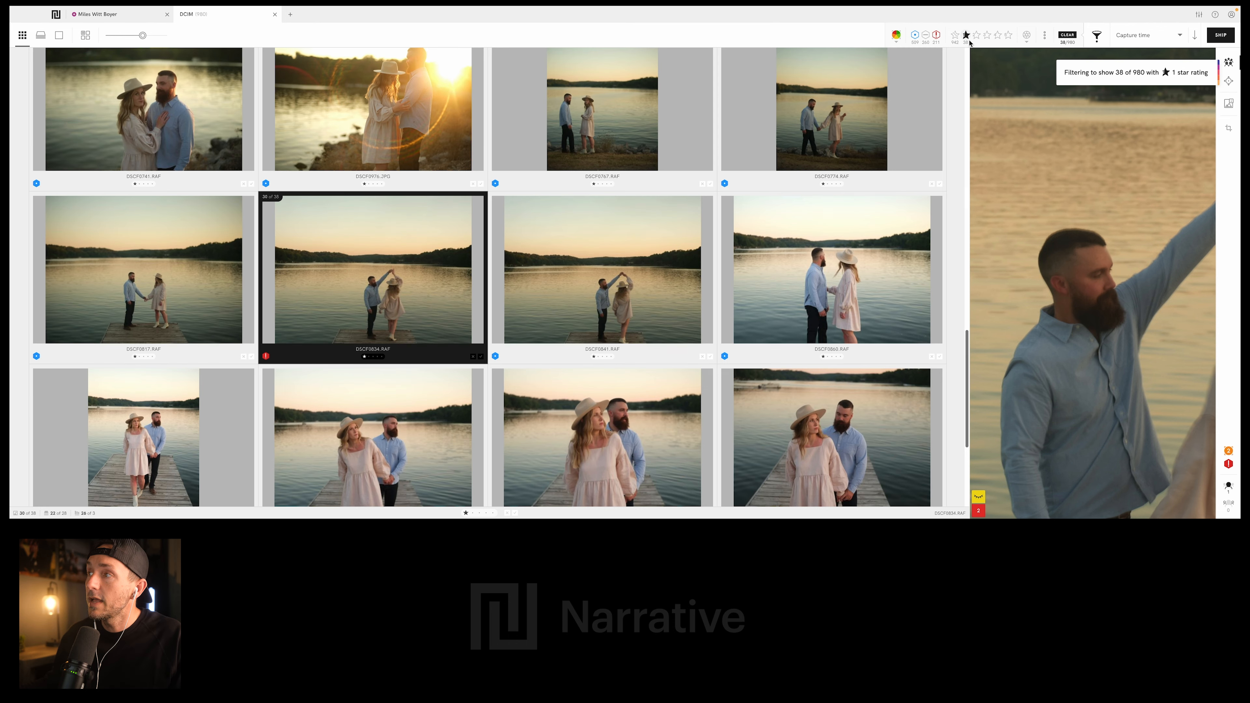
{"action": "scroll", "coordinate": [746, 202], "scroll_direction": "up", "scroll_amount": 10}
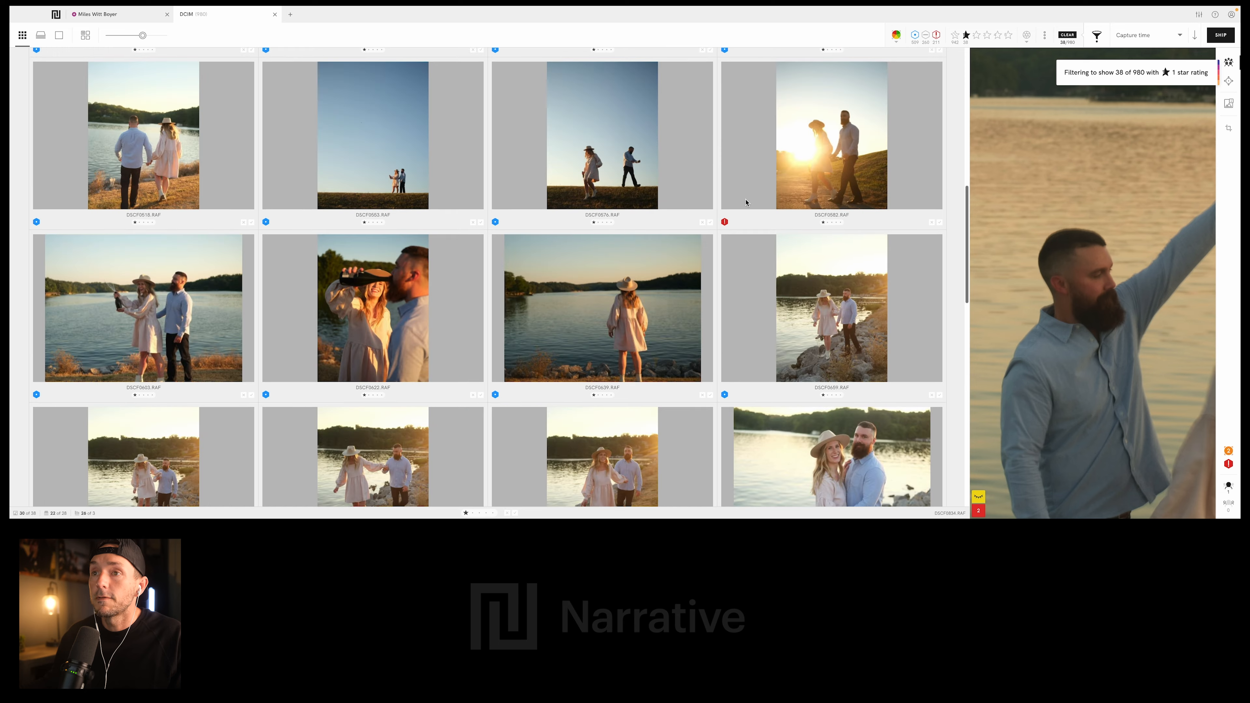
{"action": "scroll", "coordinate": [746, 202], "scroll_direction": "up", "scroll_amount": 10}
{"action": "scroll", "coordinate": [652, 173], "scroll_direction": "down", "scroll_amount": 20}
{"action": "scroll", "coordinate": [652, 173], "scroll_direction": "down", "scroll_amount": 5}
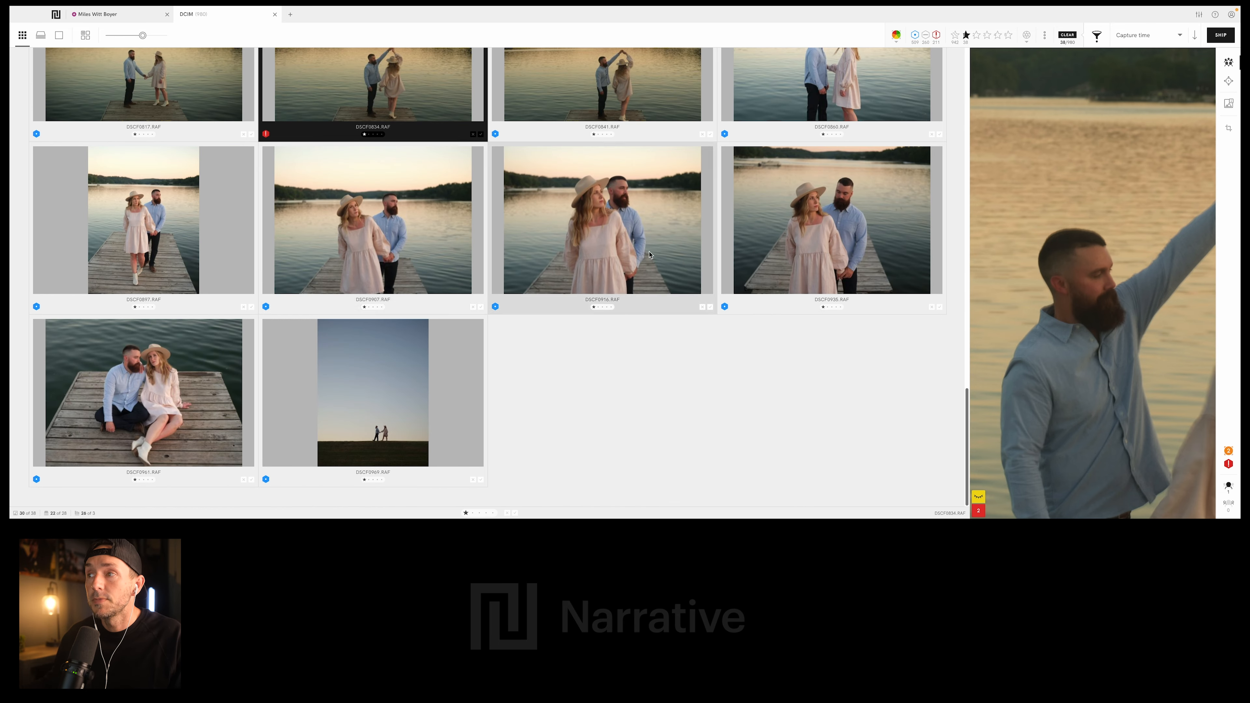
{"action": "left_click", "coordinate": [359, 253]}
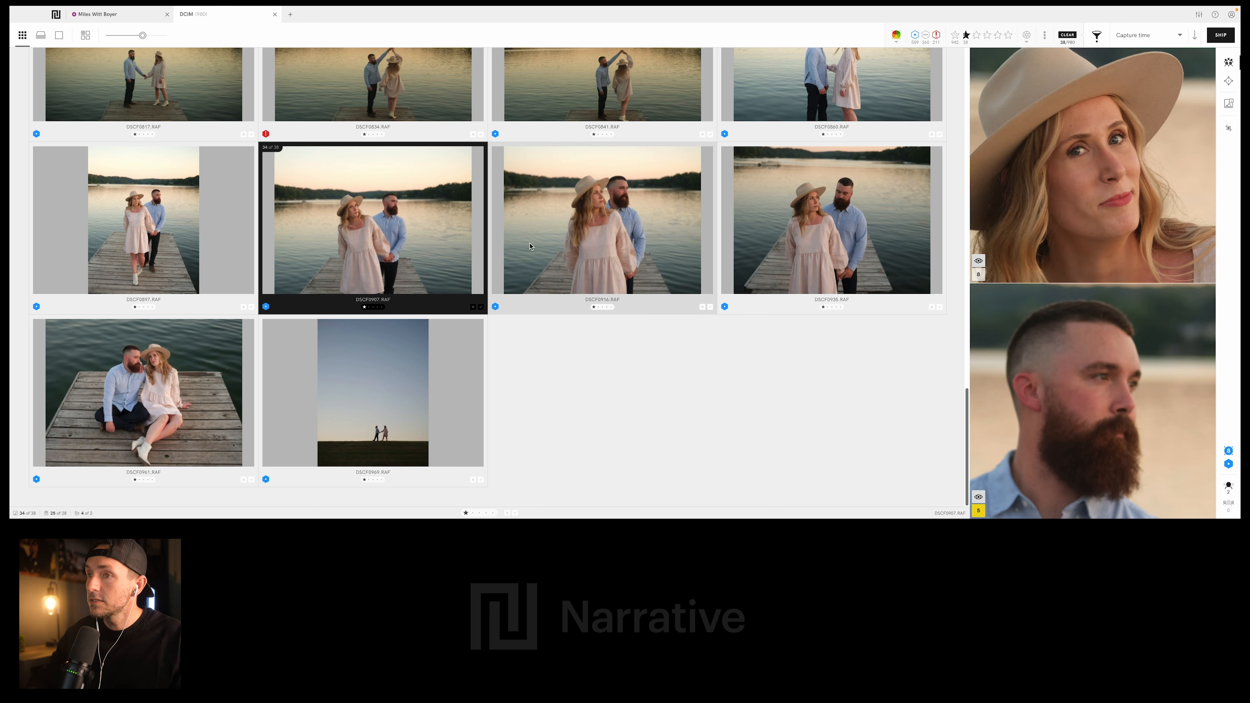
{"action": "key", "text": "0"}
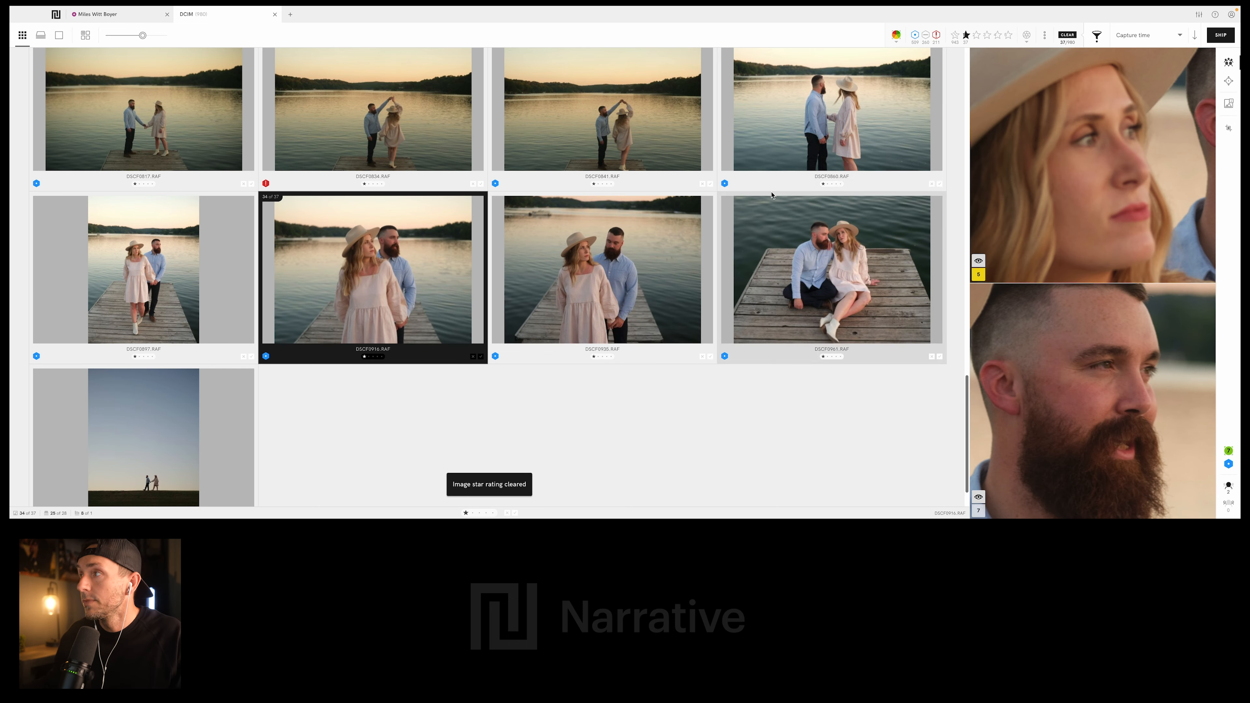
- Select all the 1-star photos and set them to ship to Lightroom Classic in a new catalog
{"action": "left_click", "coordinate": [226, 284]}
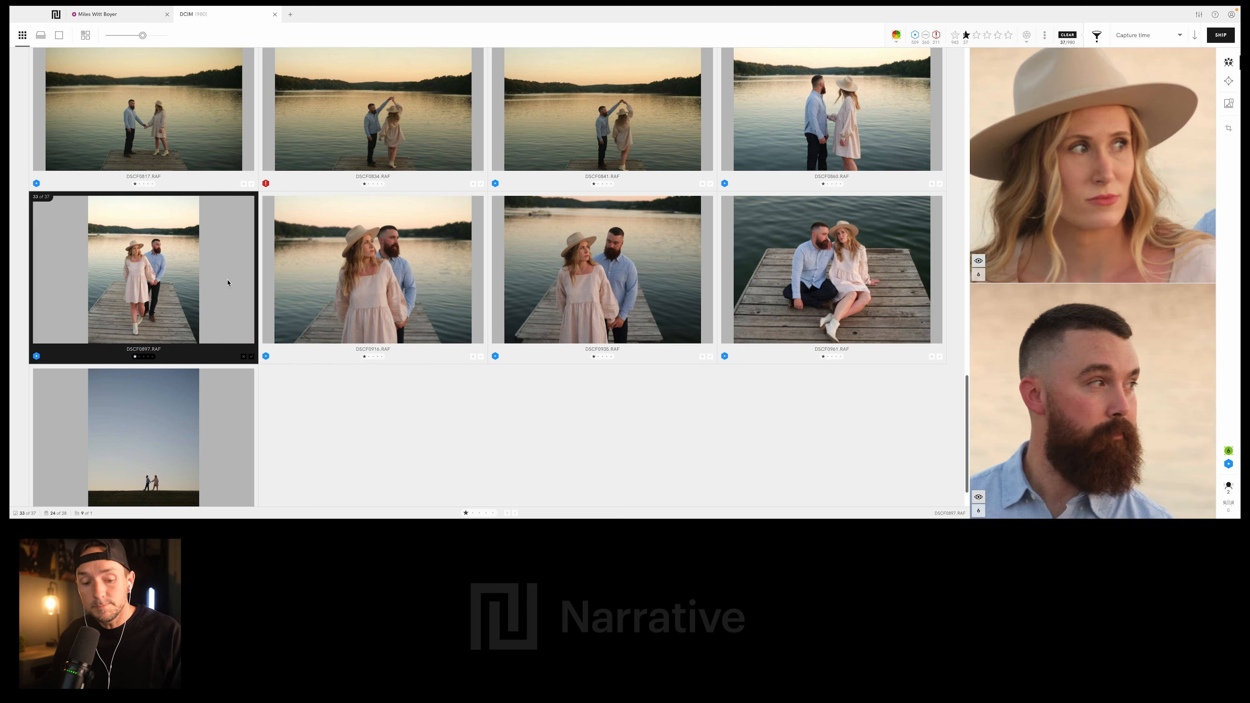
{"action": "key", "text": "ctrl+a"}
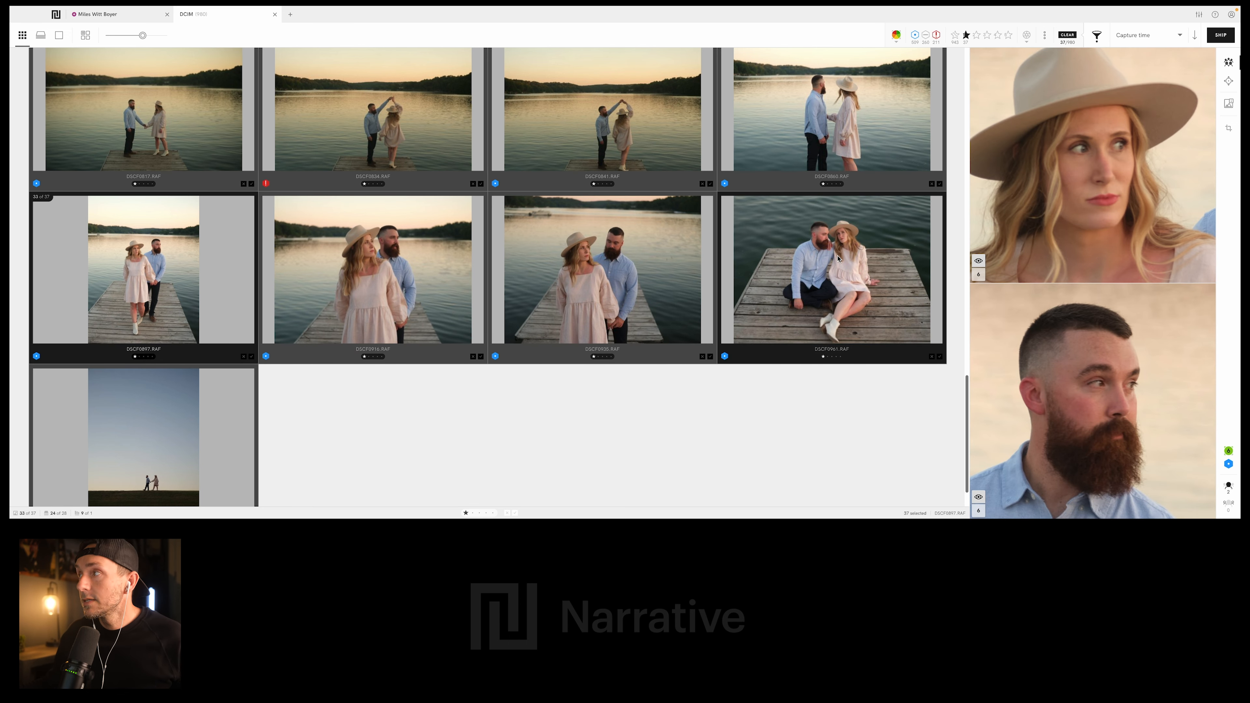
{"action": "left_click", "coordinate": [1219, 39]}
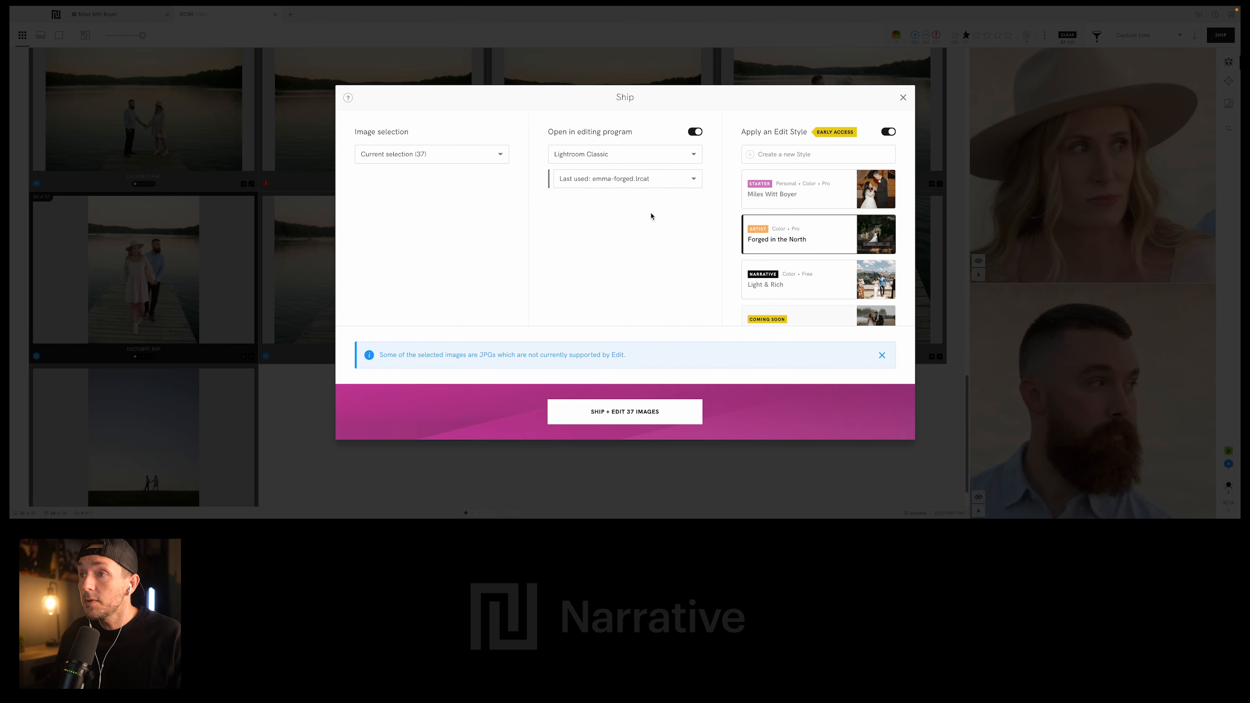
{"action": "left_click", "coordinate": [677, 179]}
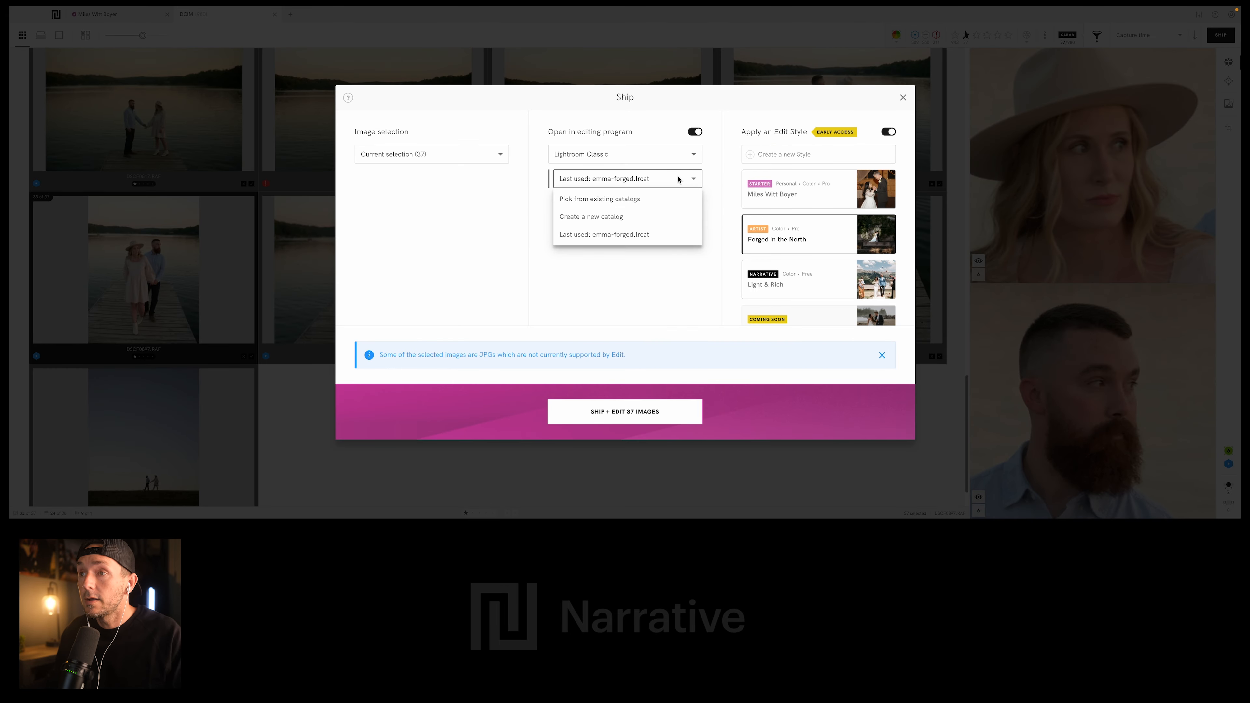
{"action": "left_click", "coordinate": [643, 216]}
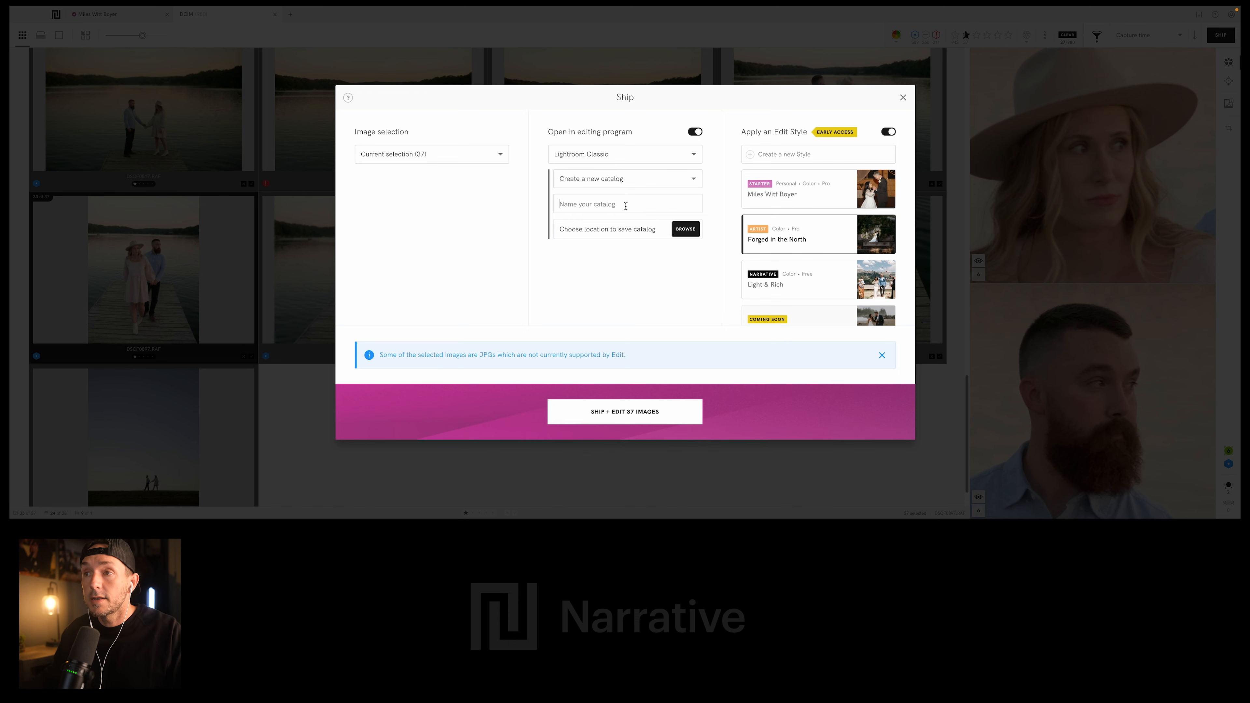
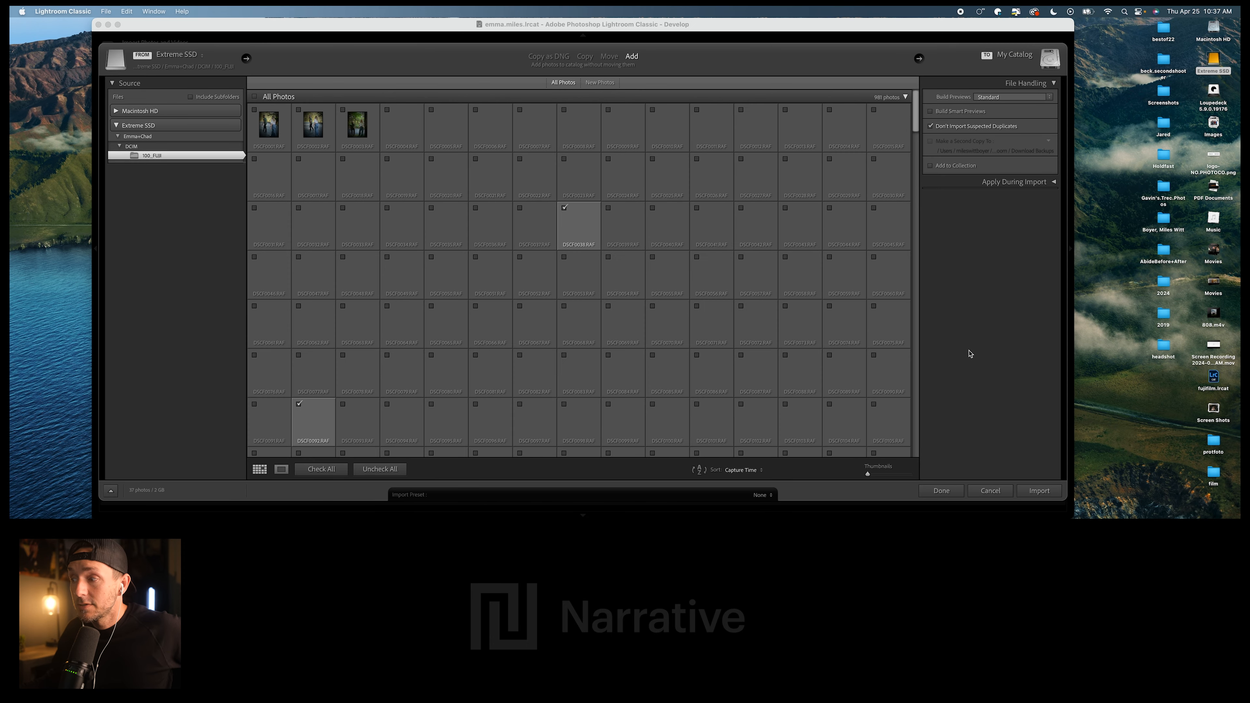
- Import the checked photos into the new catalog at their current location and show Lightroom Classic full screen
{"action": "left_click", "coordinate": [1039, 491]}
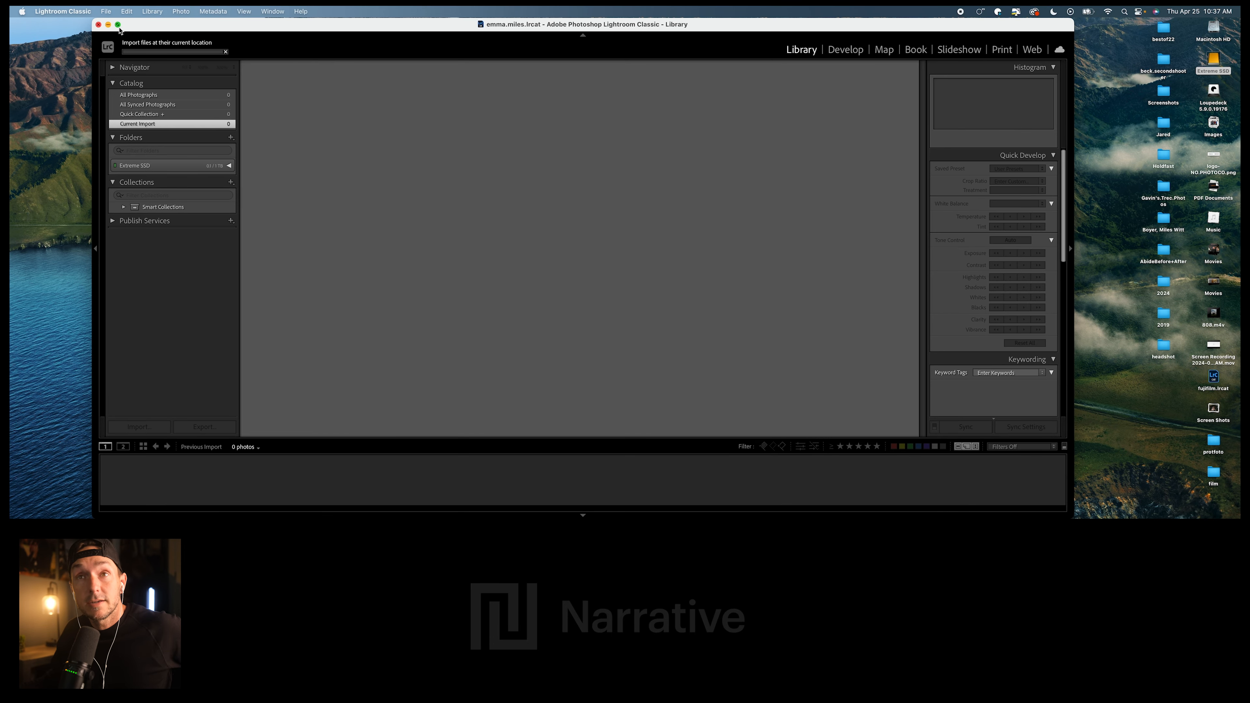
{"action": "left_click", "coordinate": [117, 25]}
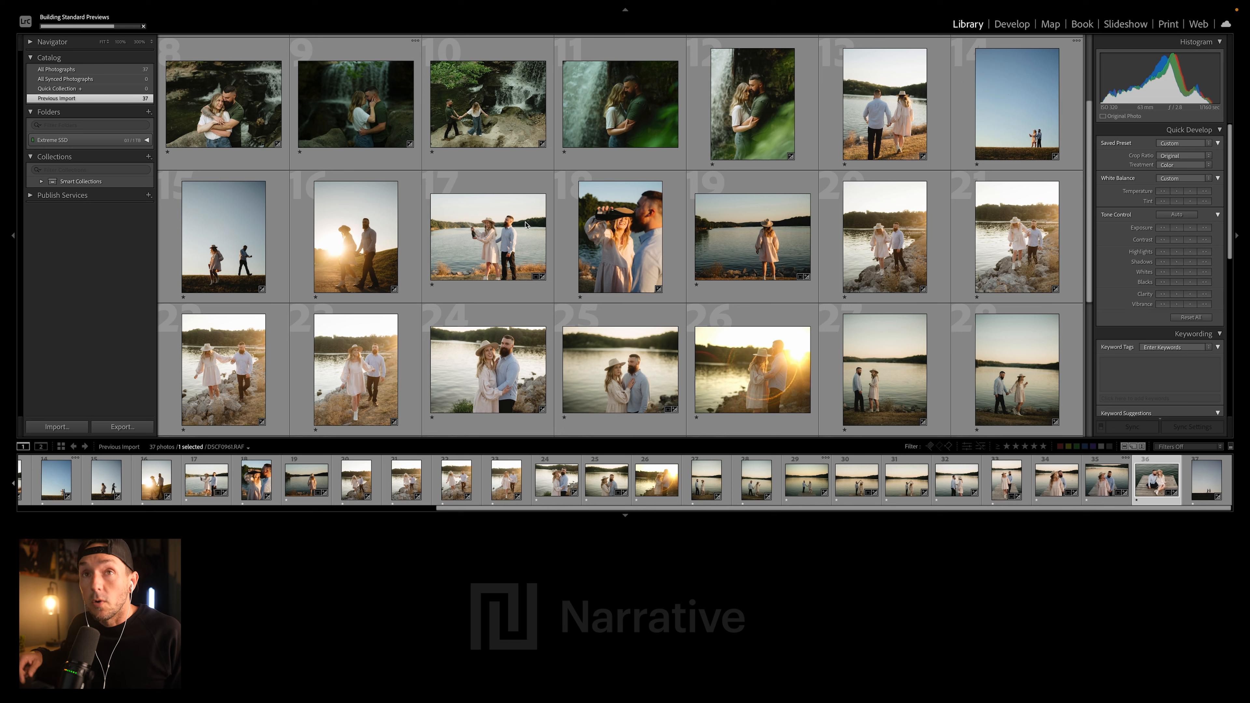
- Look through the imported photos, viewing the sunlit forest walk and the couple seated on the stone wall enlarged
{"action": "mouse_move", "coordinate": [528, 208]}
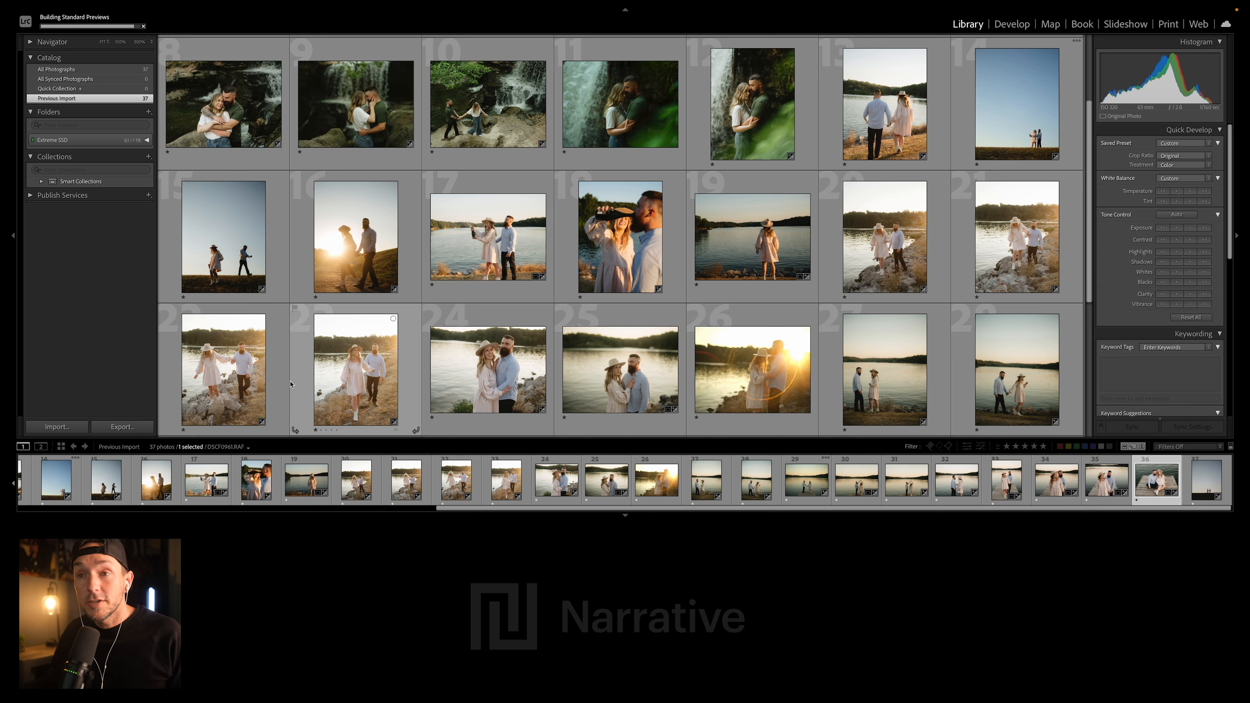
{"action": "mouse_move", "coordinate": [186, 216]}
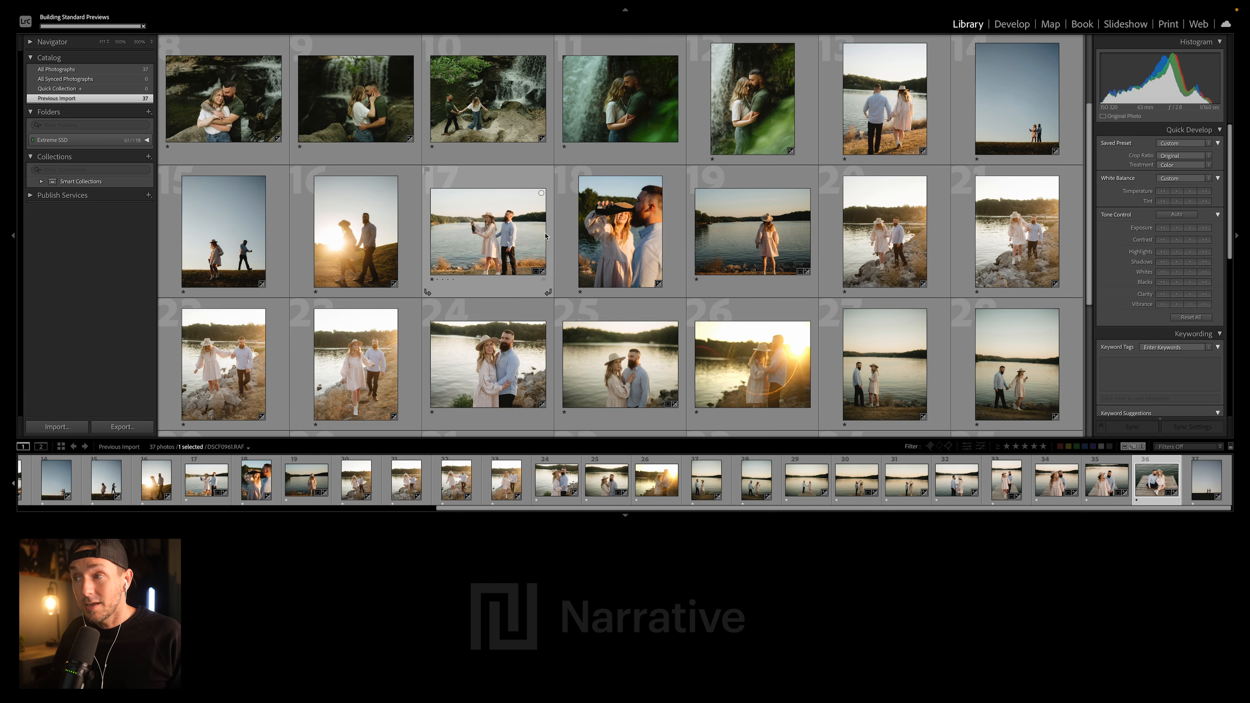
{"action": "scroll", "coordinate": [531, 248], "scroll_direction": "down", "scroll_amount": 3}
{"action": "scroll", "coordinate": [531, 248], "scroll_direction": "up", "scroll_amount": 5}
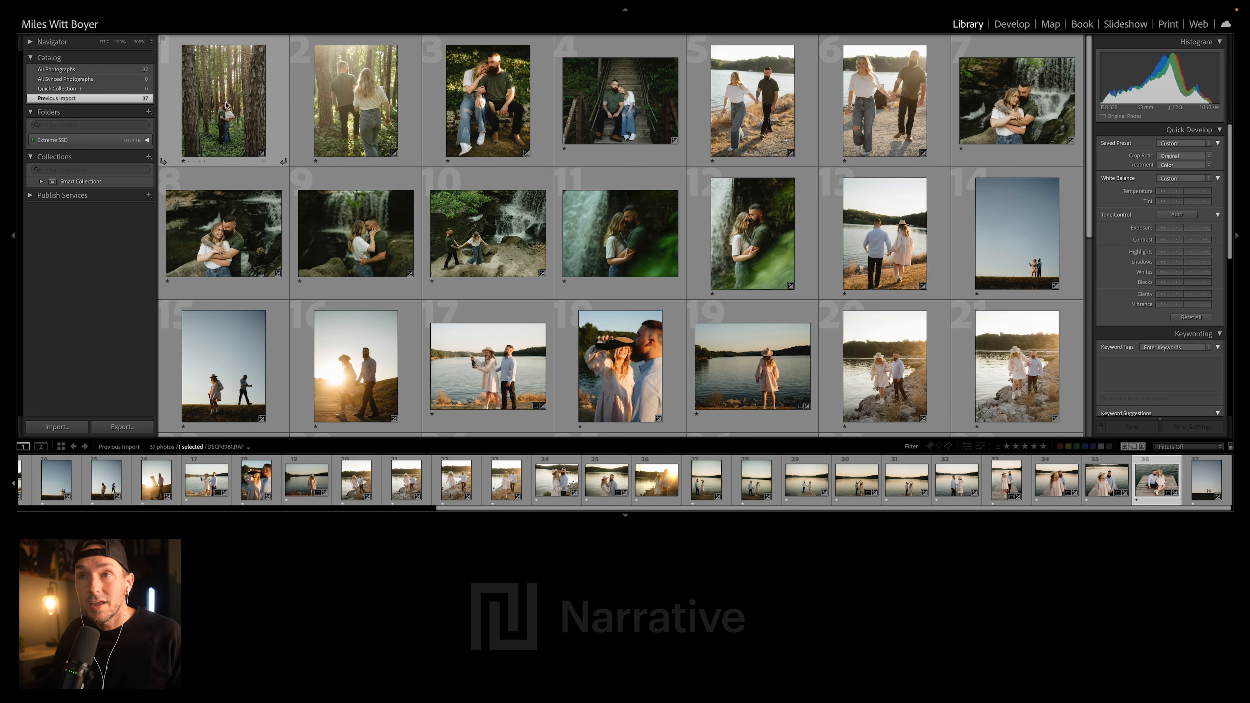
{"action": "double_click", "coordinate": [373, 109]}
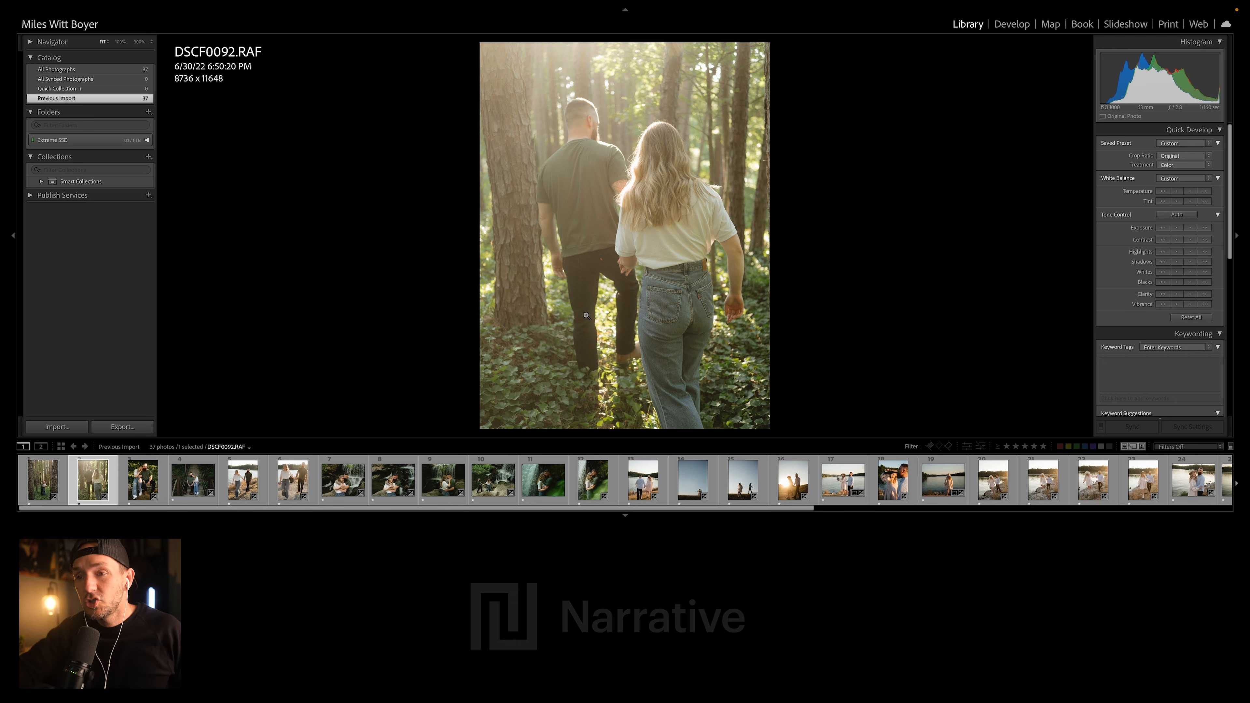
{"action": "key", "text": "Right"}
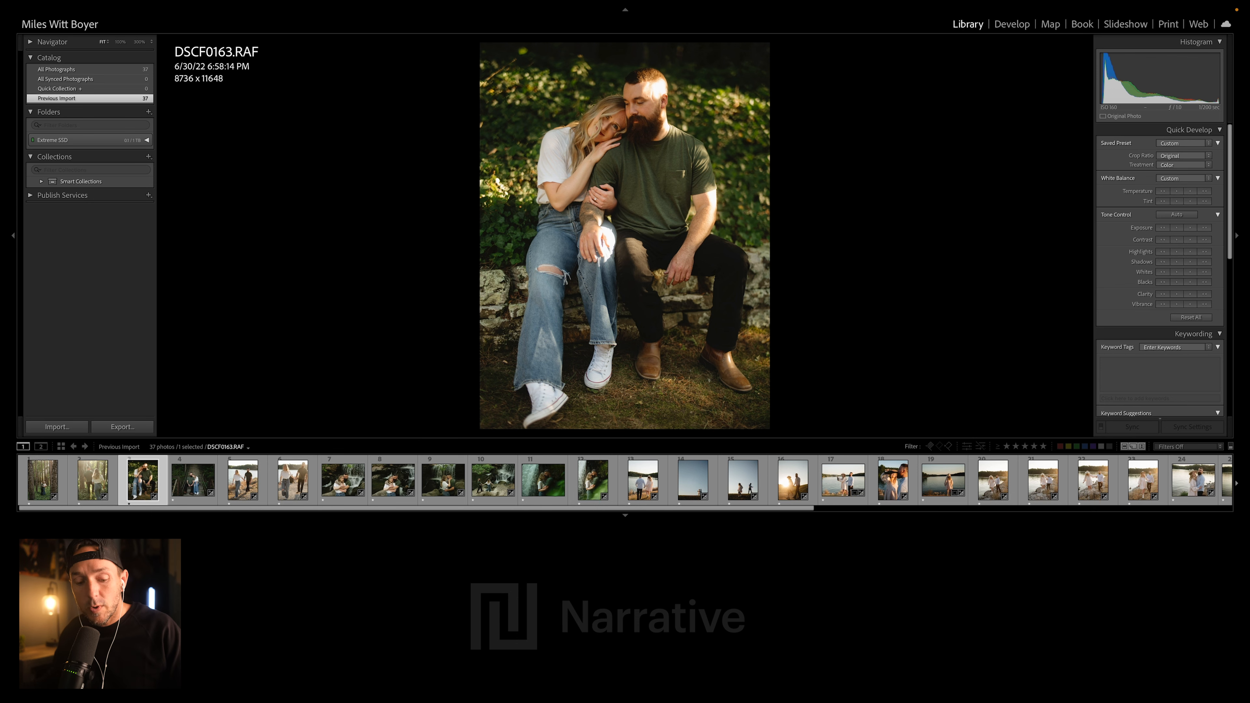
- Open DSCF0163.RAF in the Develop module and examine its applied settings from Basic through Color Grading
{"action": "key", "text": "d"}
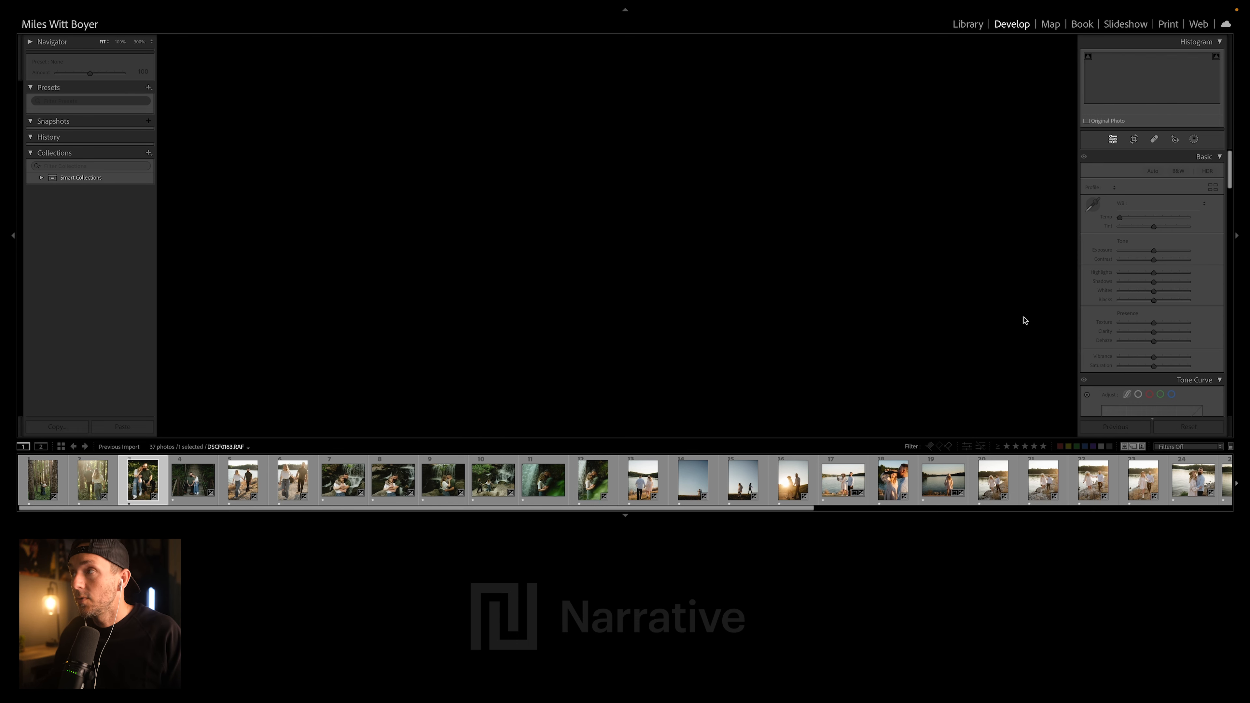
{"action": "left_click", "coordinate": [13, 235]}
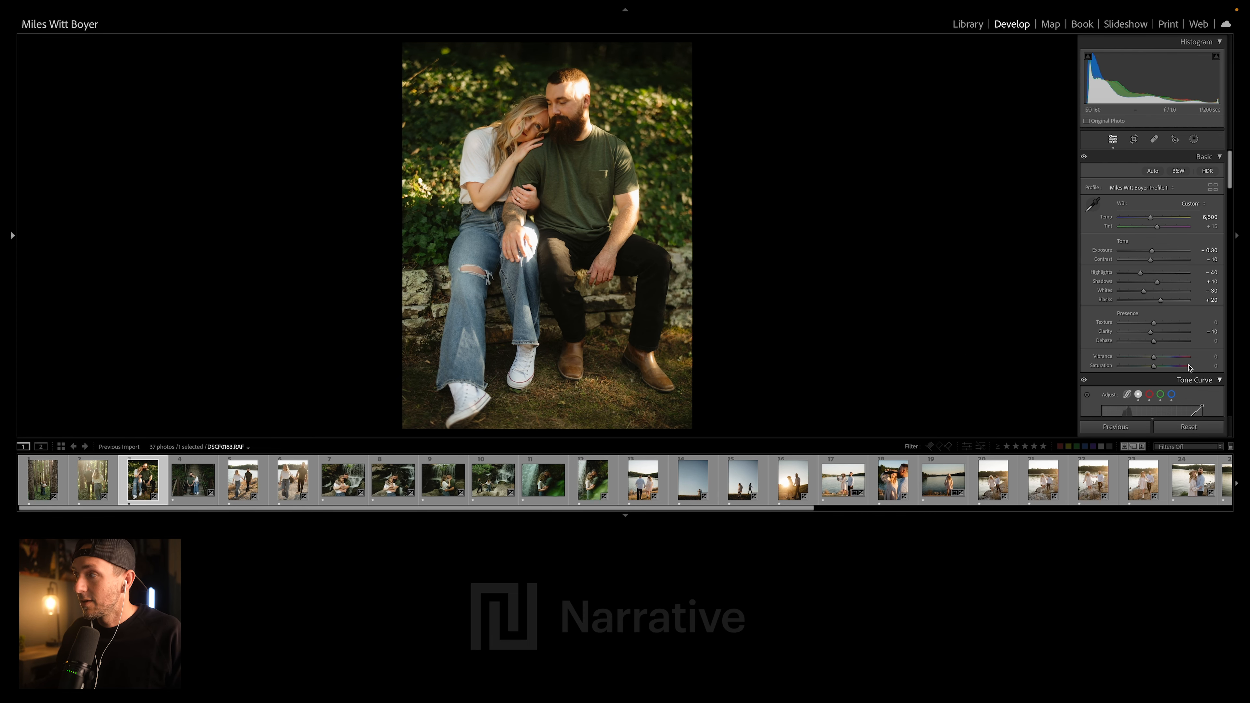
{"action": "scroll", "coordinate": [1160, 271], "scroll_direction": "down", "scroll_amount": 2}
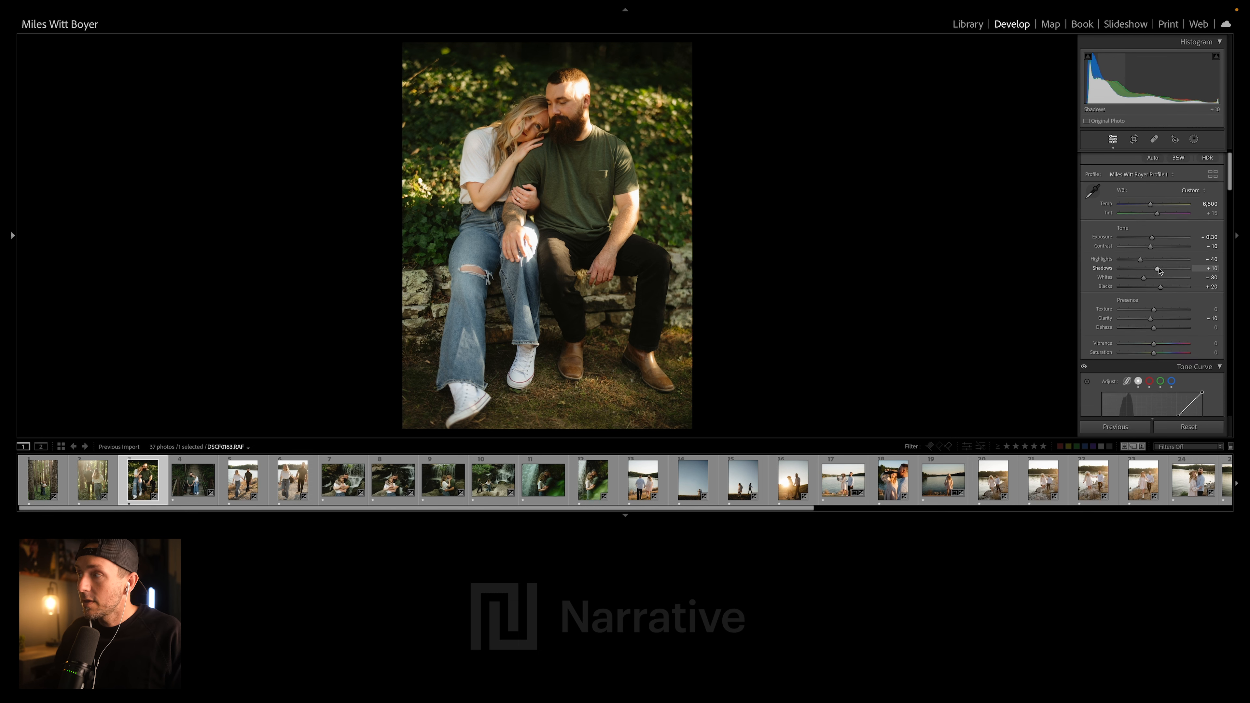
{"action": "scroll", "coordinate": [1176, 282], "scroll_direction": "down", "scroll_amount": 3}
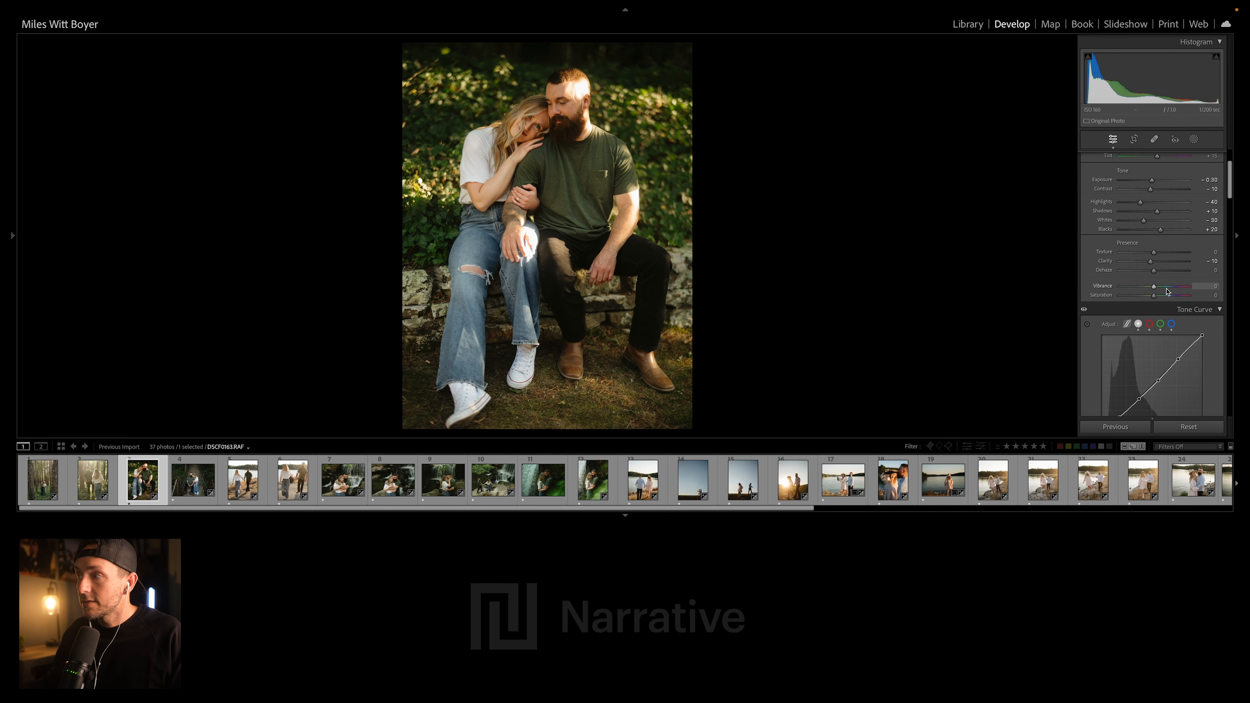
{"action": "scroll", "coordinate": [1186, 284], "scroll_direction": "down", "scroll_amount": 10}
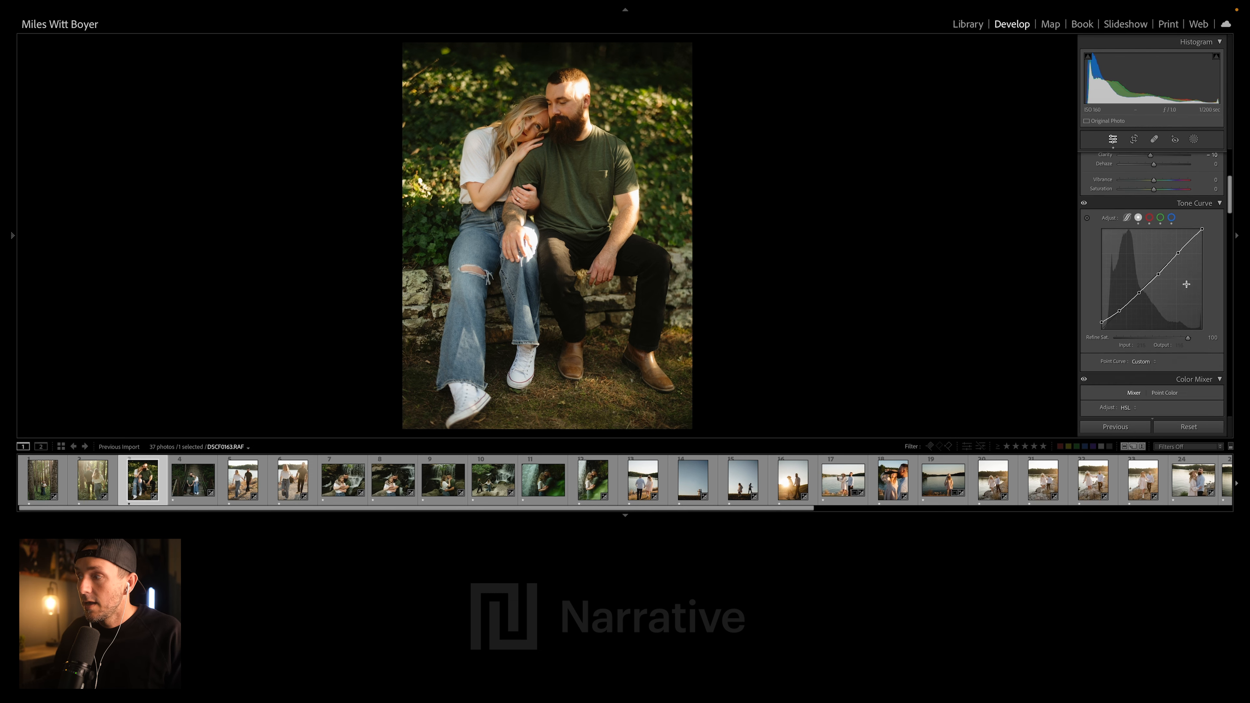
{"action": "scroll", "coordinate": [1215, 328], "scroll_direction": "down", "scroll_amount": 10}
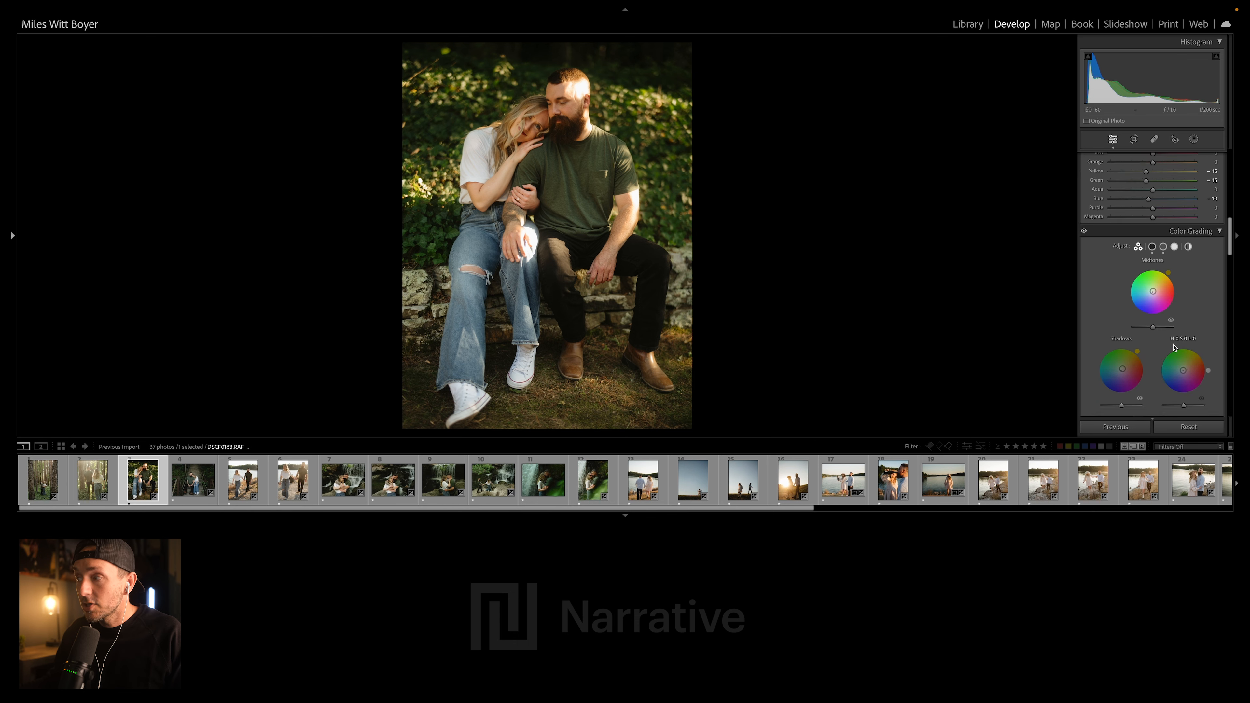
{"action": "scroll", "coordinate": [1174, 347], "scroll_direction": "up", "scroll_amount": 20}
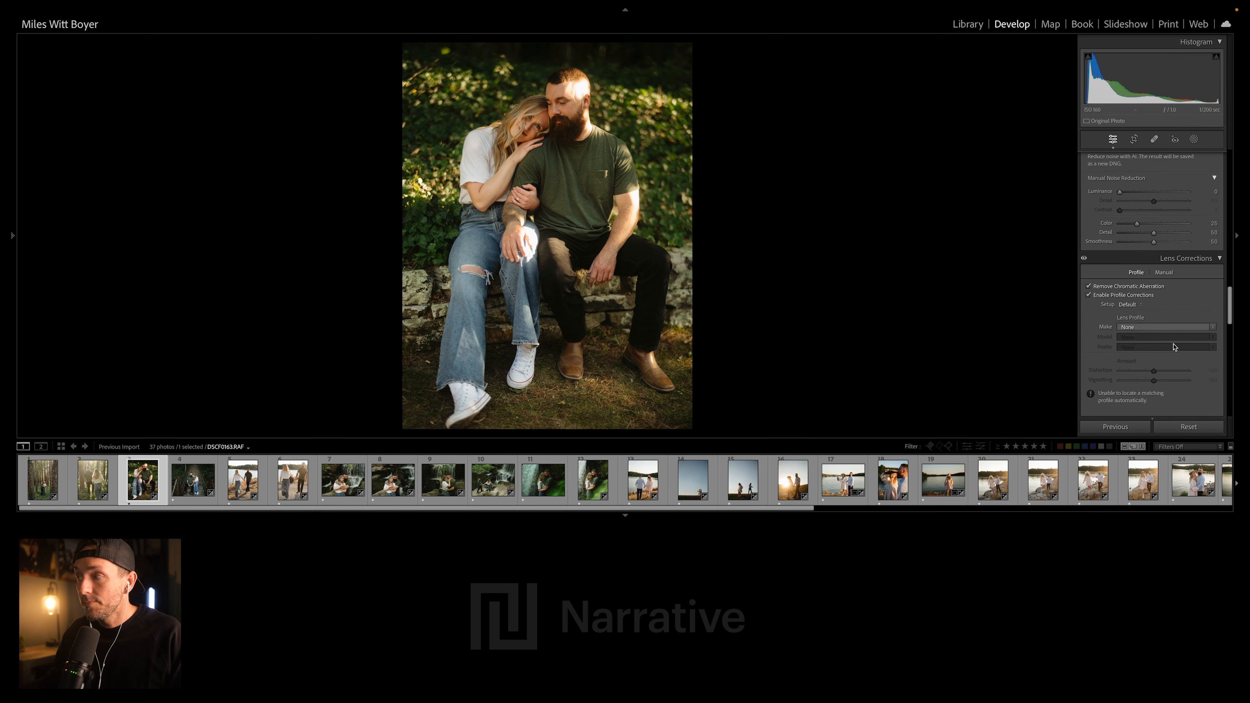
- Reset the develop settings of DSCF0163.RAF to compare it with the unedited original, and undo the reset
{"action": "left_click", "coordinate": [1188, 427]}
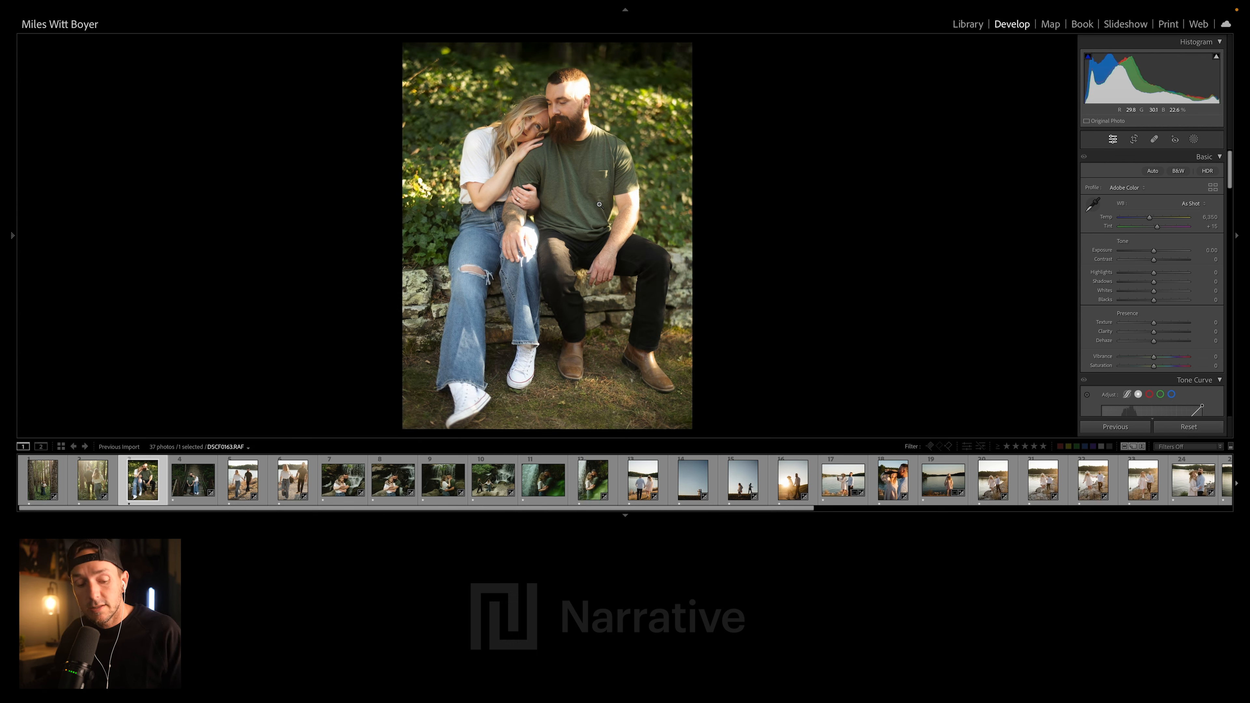
{"action": "key", "text": "super+z"}
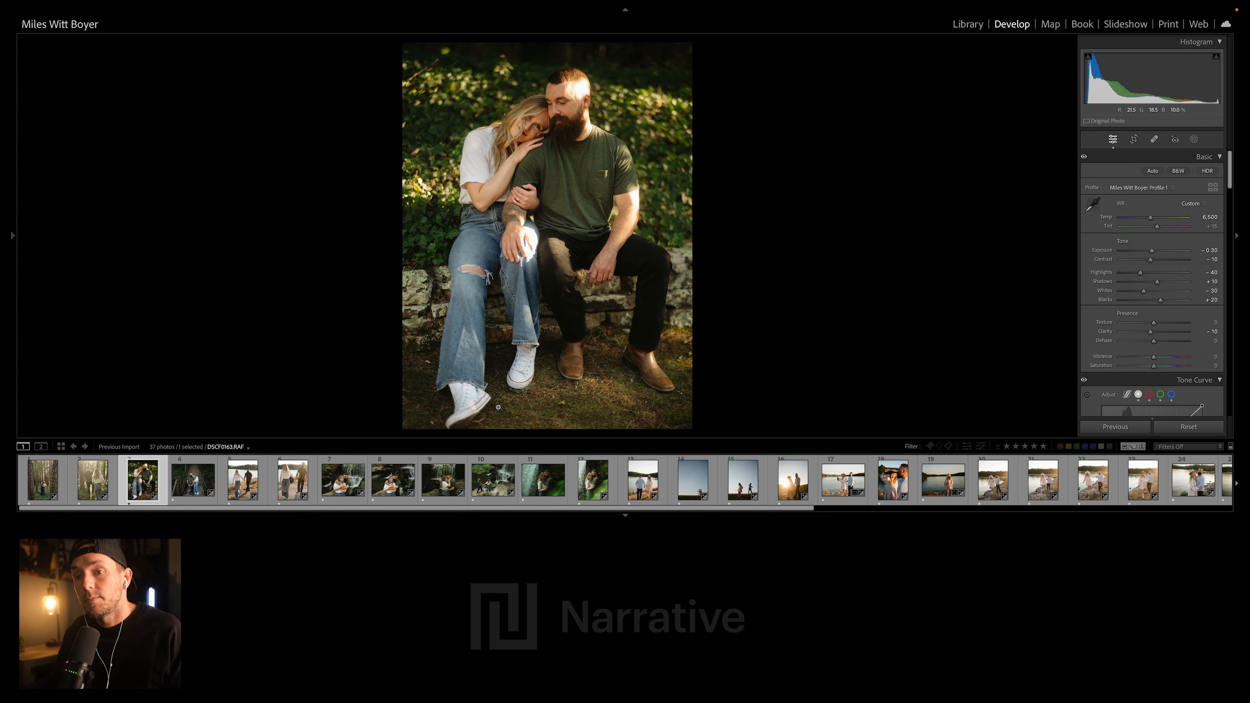
- On DSCF0307.RAF, the couple walking hand in hand by the lake, set Temp to 6,416 and Contrast to -3, checking the woman's face up close
{"action": "left_click", "coordinate": [207, 499]}
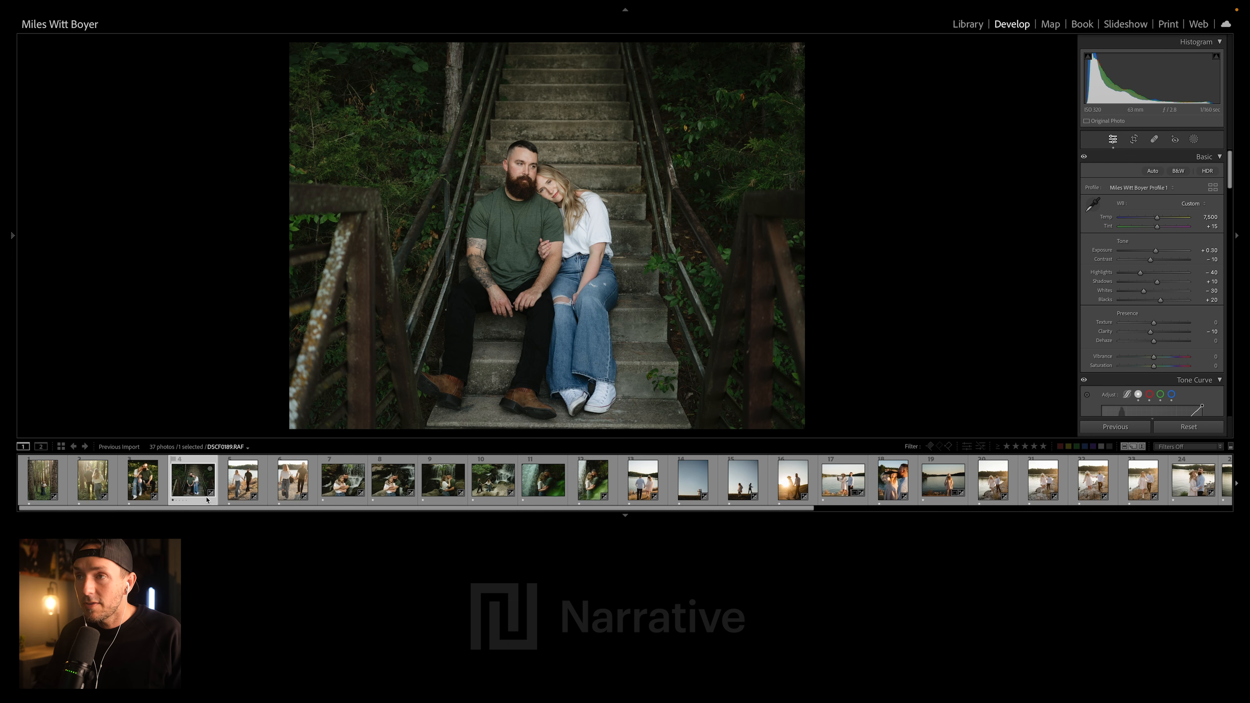
{"action": "key", "text": "Right"}
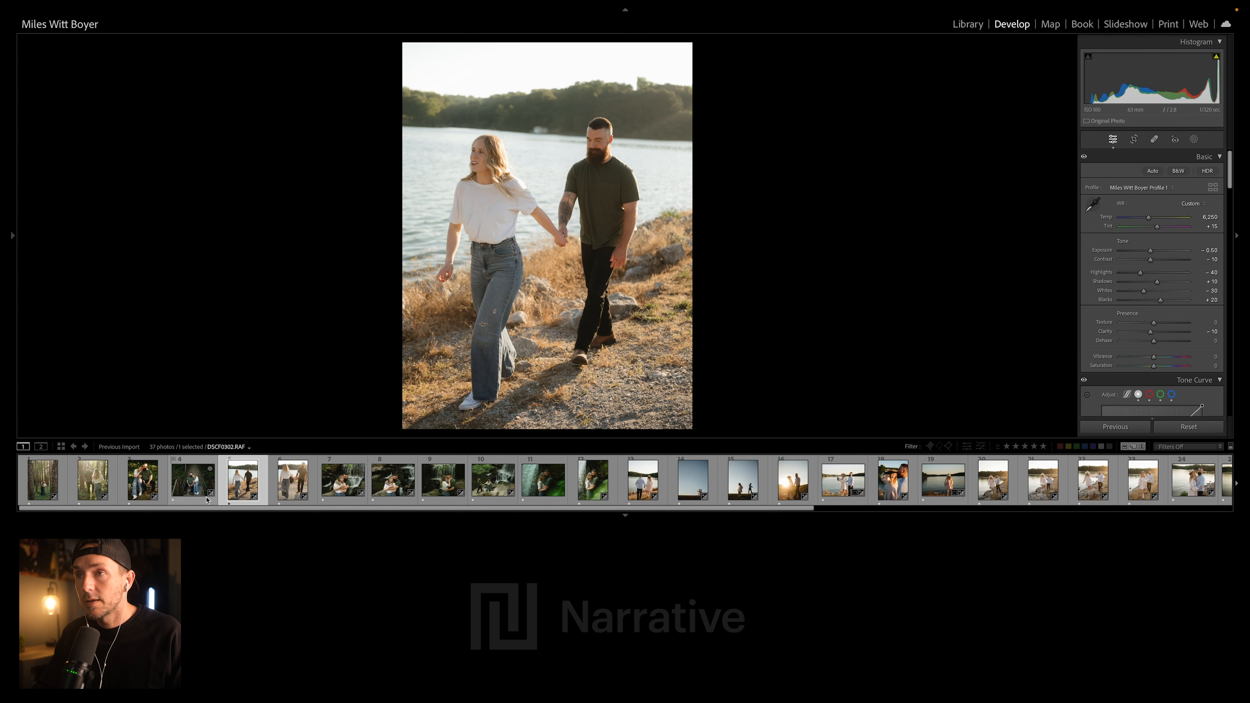
{"action": "key", "text": "Right"}
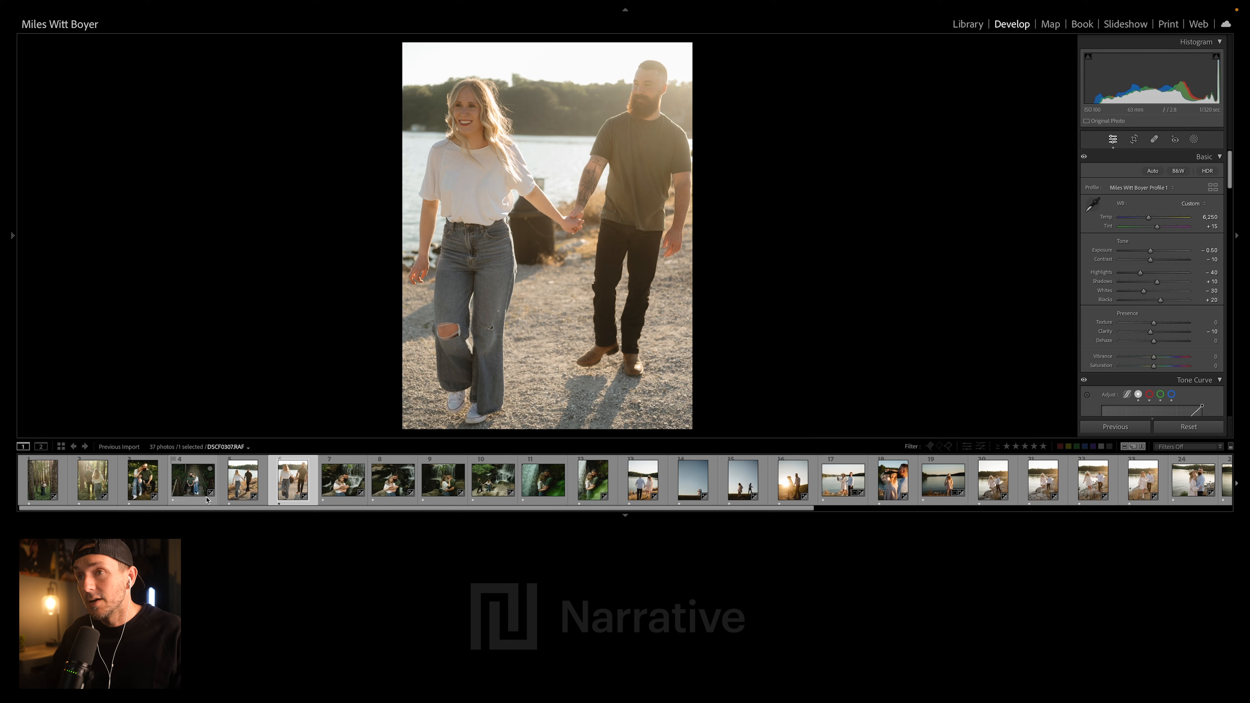
{"action": "mouse_move", "coordinate": [357, 518]}
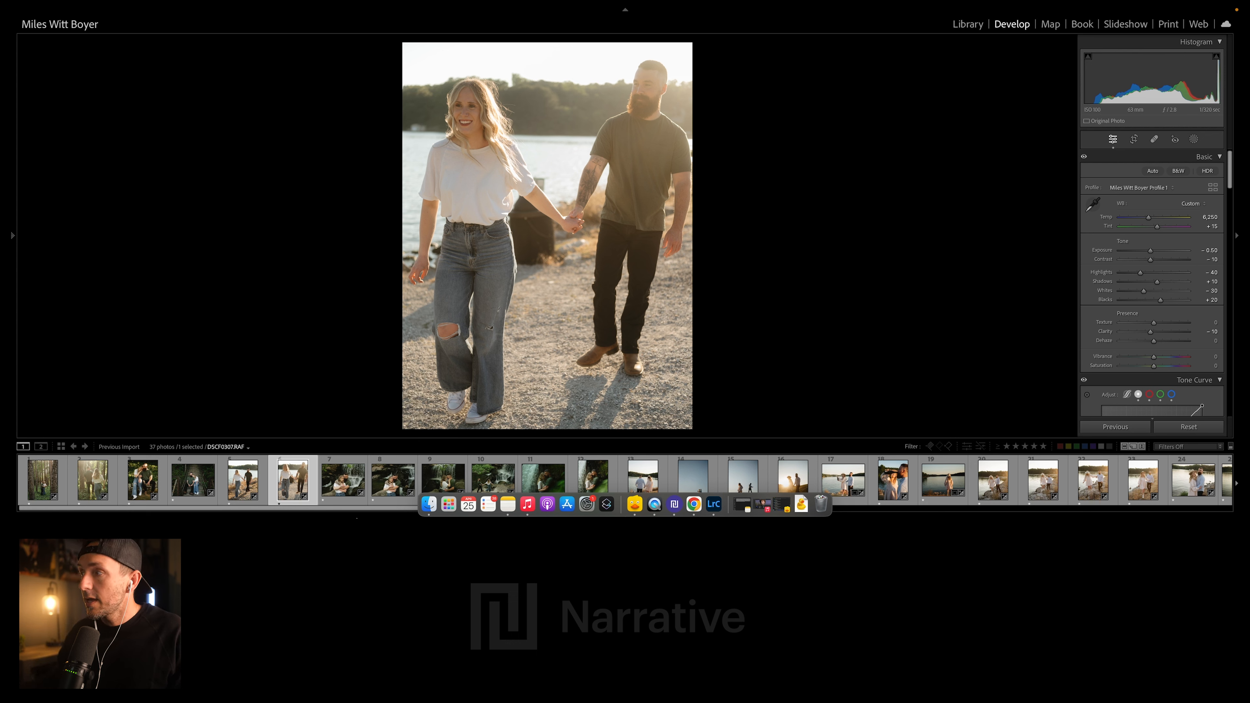
{"action": "left_click_drag", "start_coordinate": [1148, 218], "coordinate": [1154, 263]}
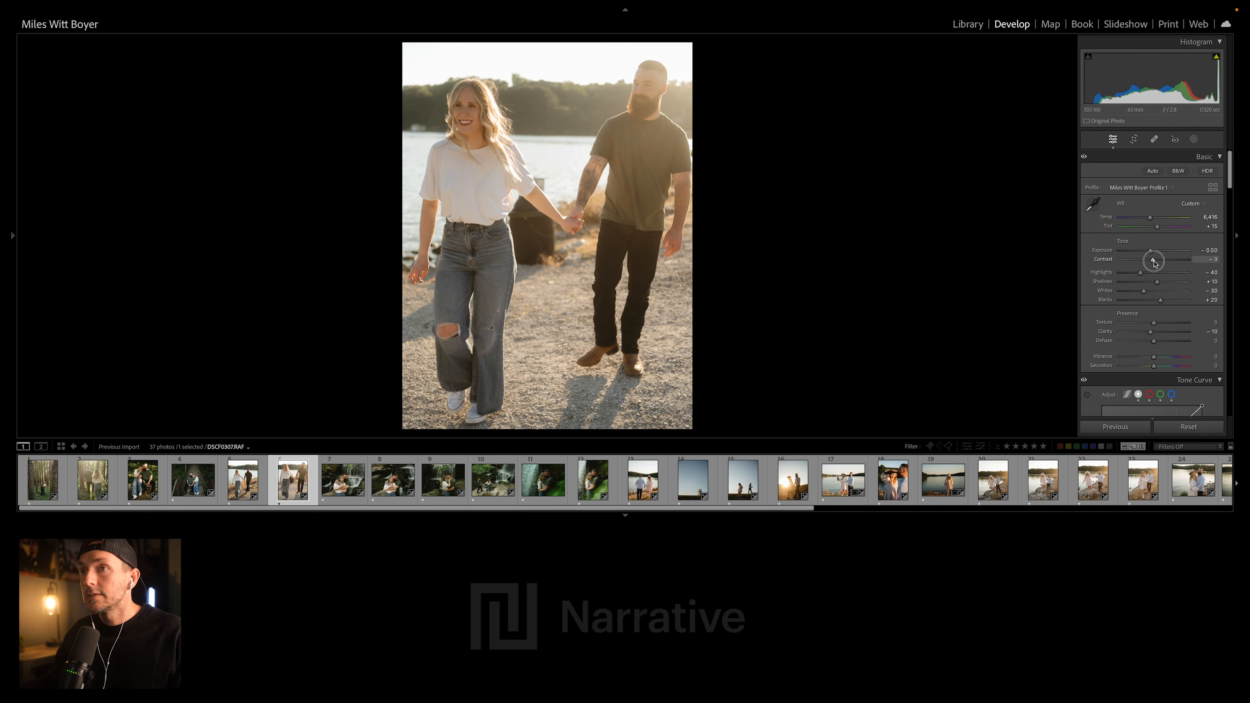
{"action": "left_click", "coordinate": [486, 123]}
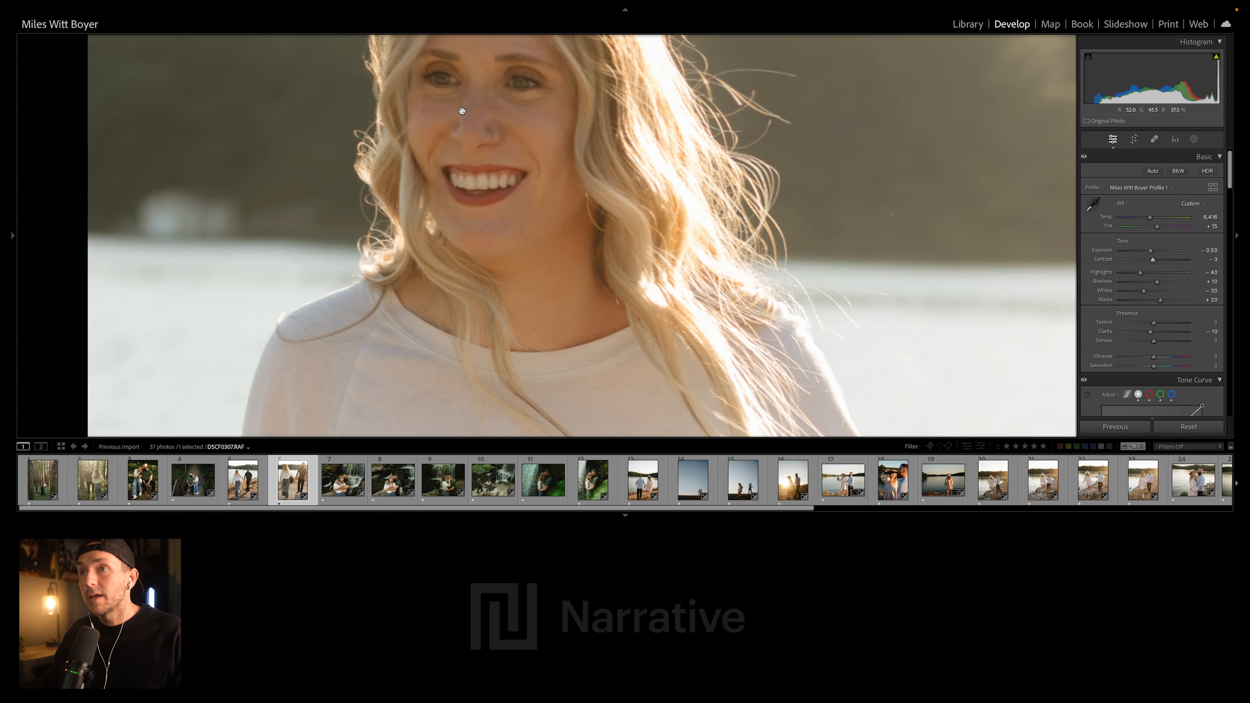
{"action": "left_click", "coordinate": [433, 103]}
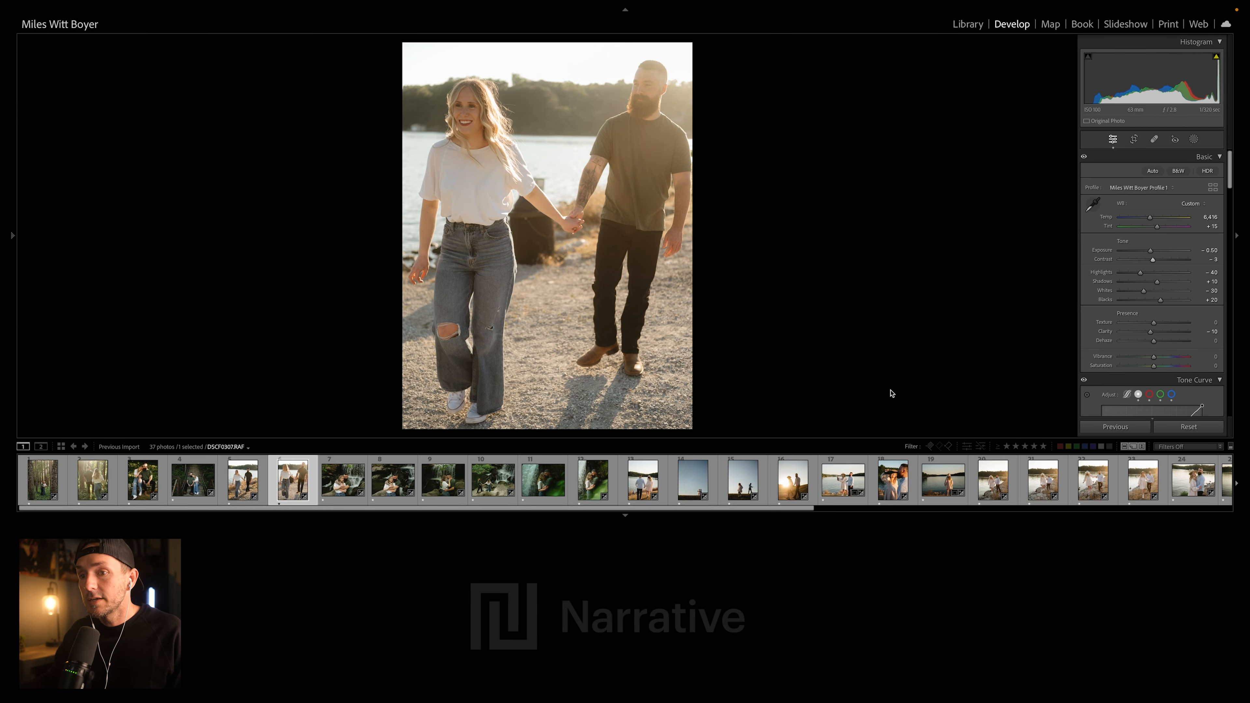
- Reset the waterfall embrace photo DSCF0364.RAF to compare it with the unedited original, and undo the reset
{"action": "key", "text": "Right"}
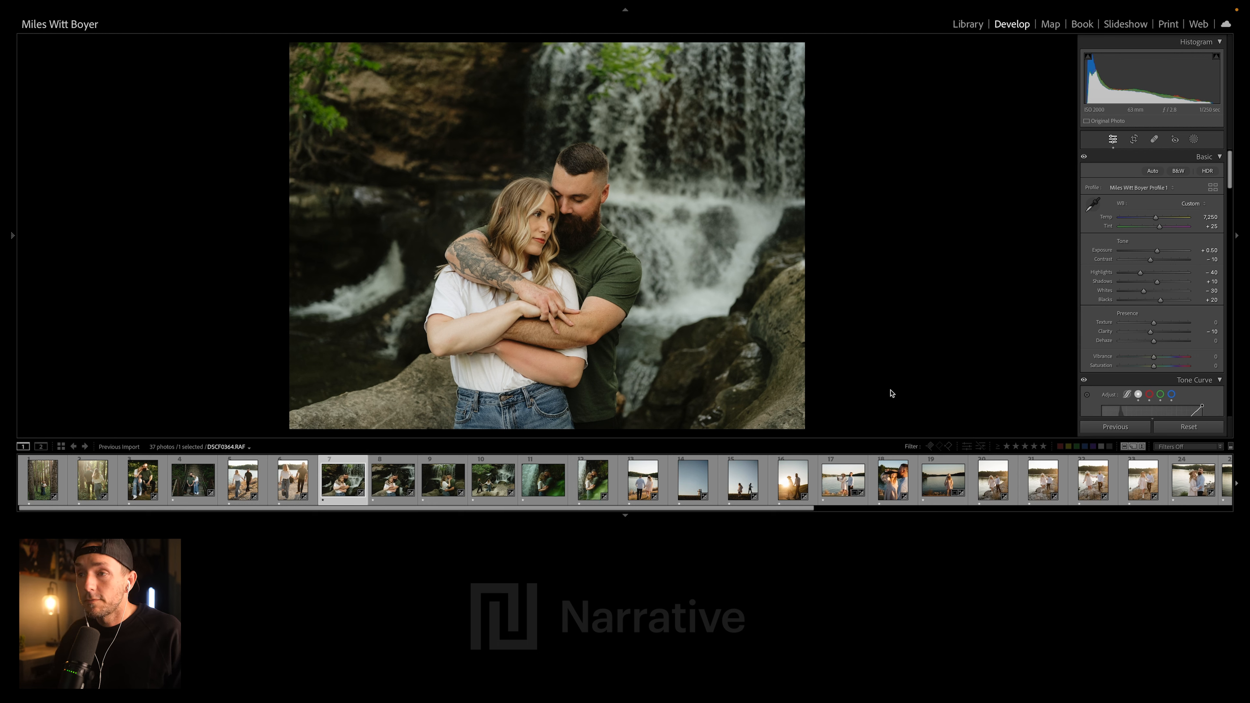
{"action": "left_click", "coordinate": [1189, 427]}
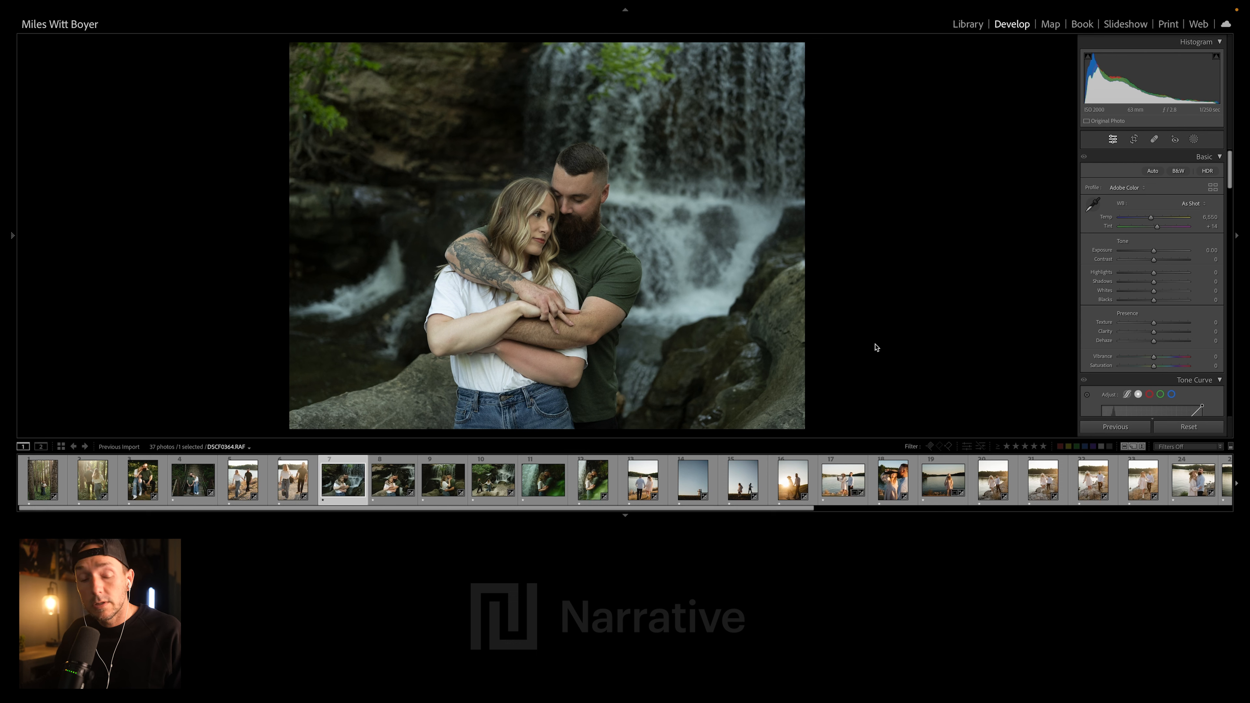
{"action": "key", "text": "ctrl+z"}
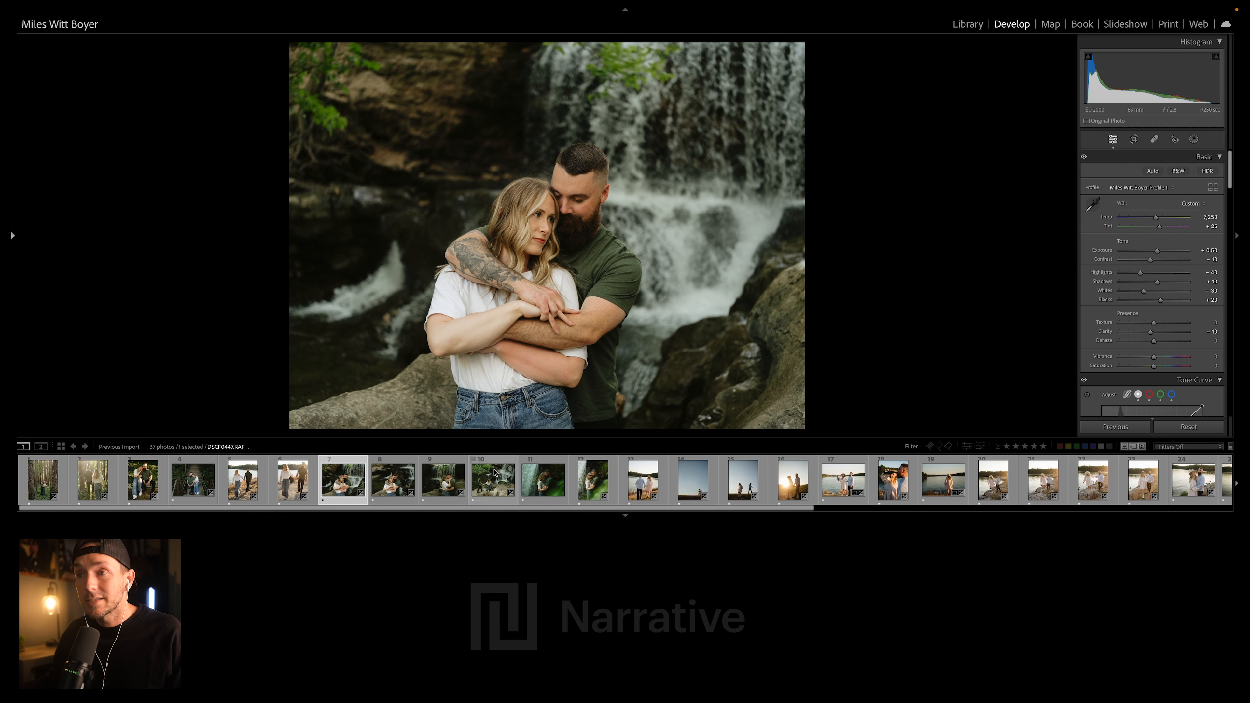
- Examine the edit style on the remaining waterfall photos, the lakeside walk and the two hillside photos
{"action": "left_click", "coordinate": [490, 480]}
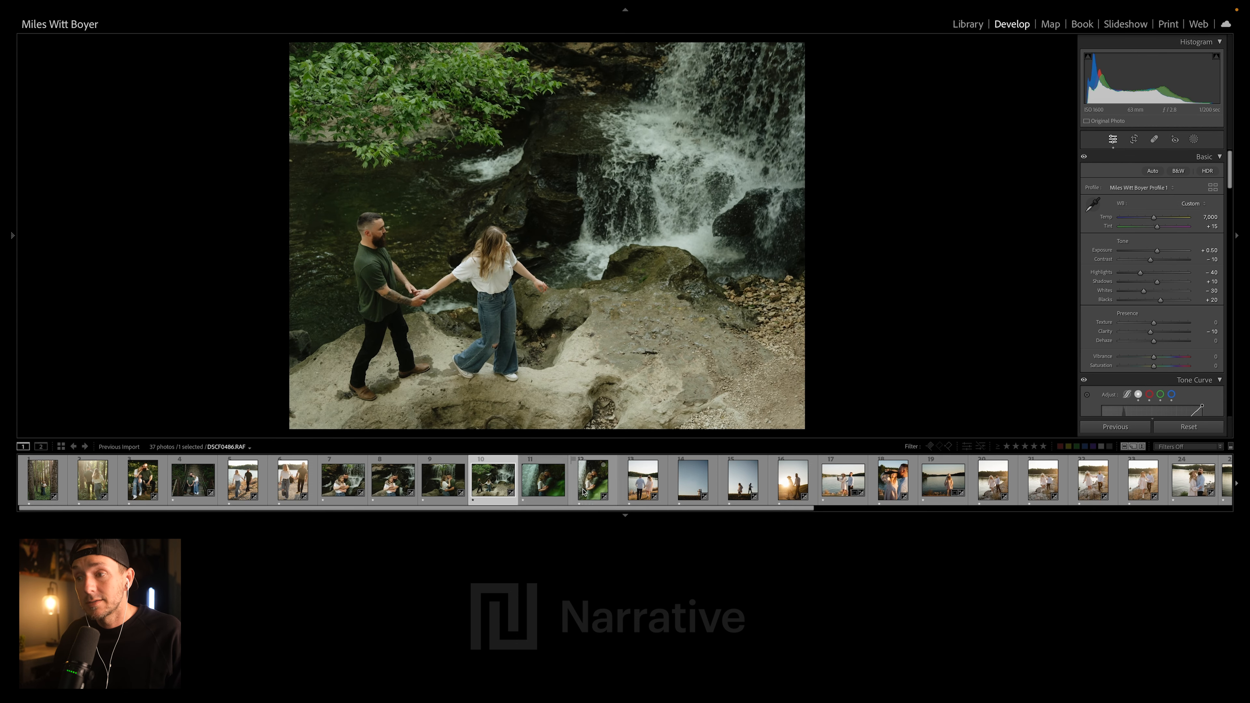
{"action": "left_click", "coordinate": [543, 490]}
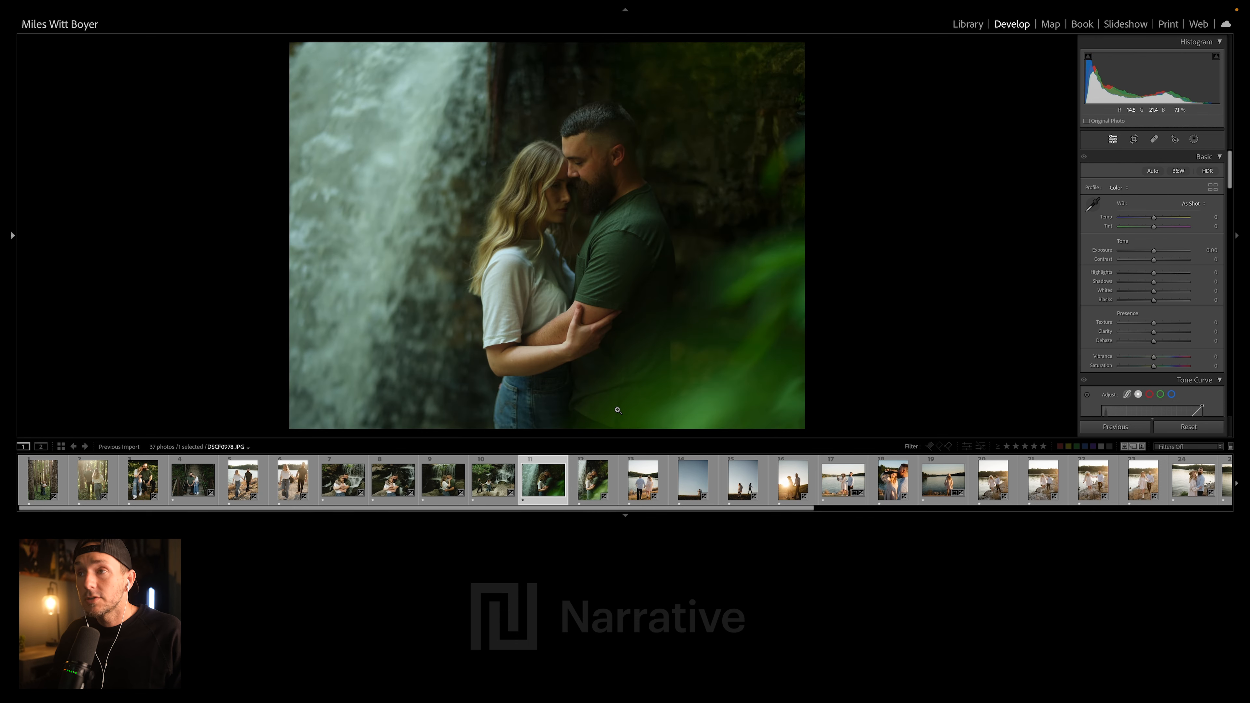
{"action": "left_click", "coordinate": [588, 475]}
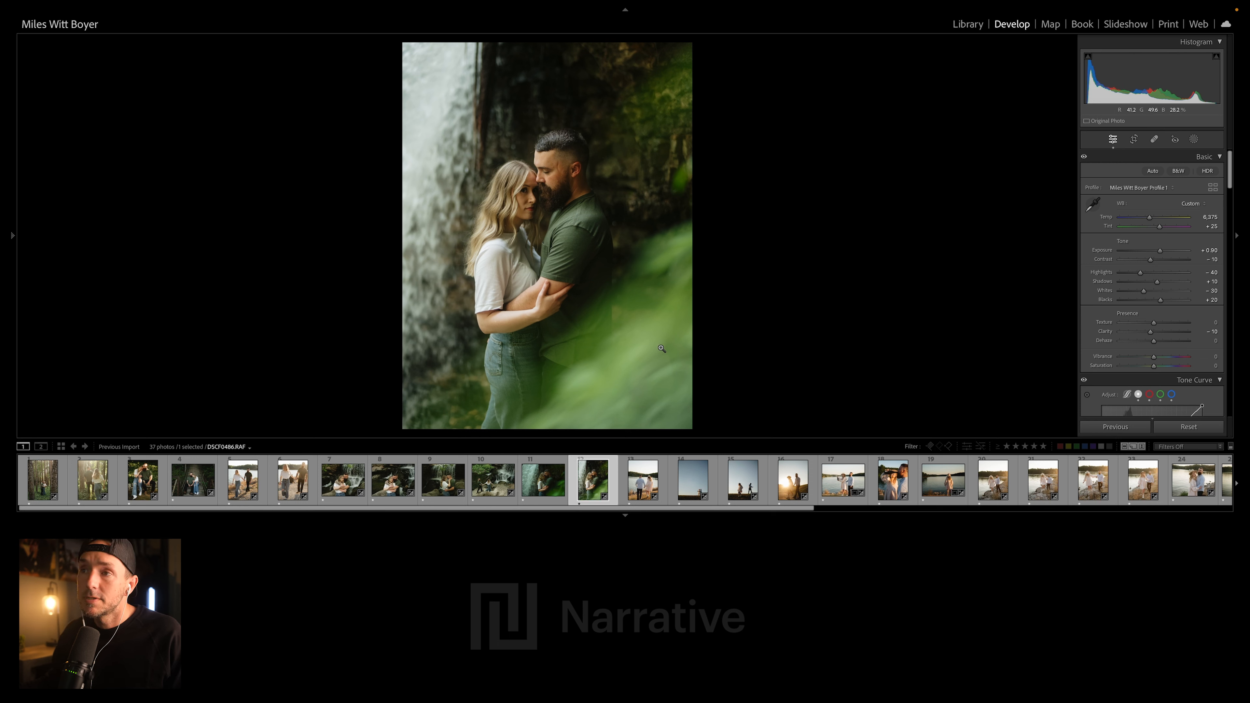
{"action": "left_click", "coordinate": [641, 471]}
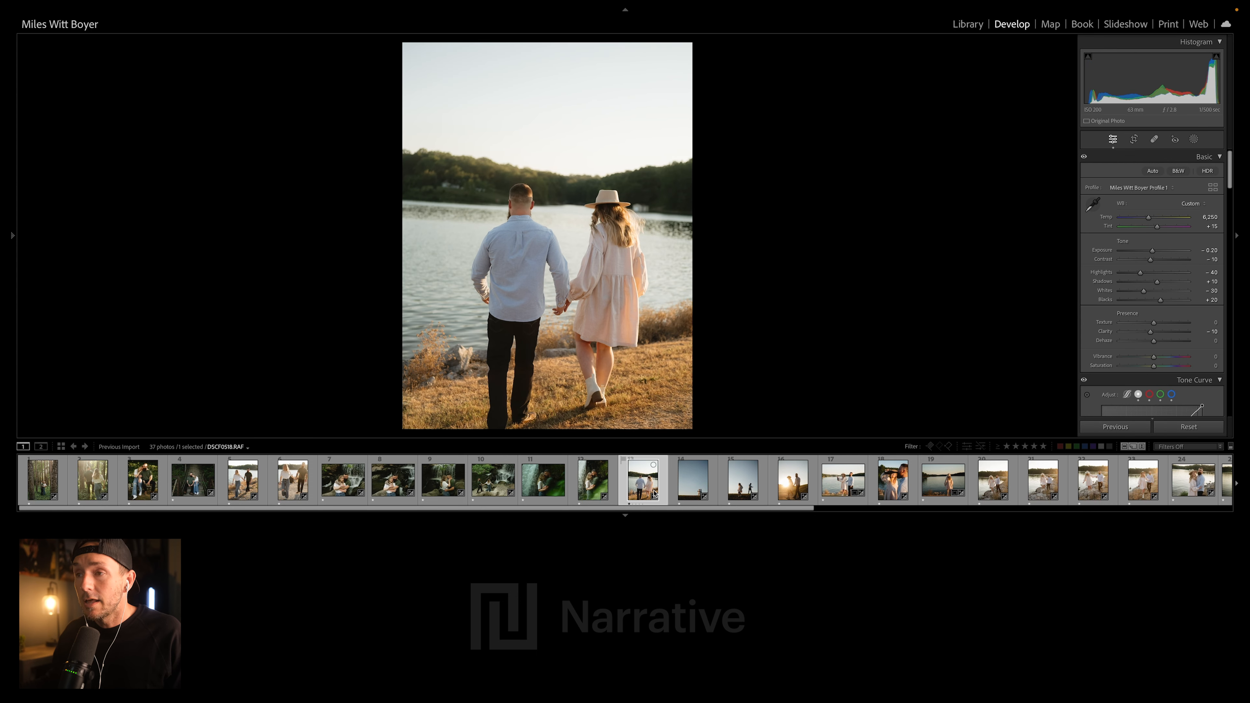
{"action": "left_click", "coordinate": [690, 494]}
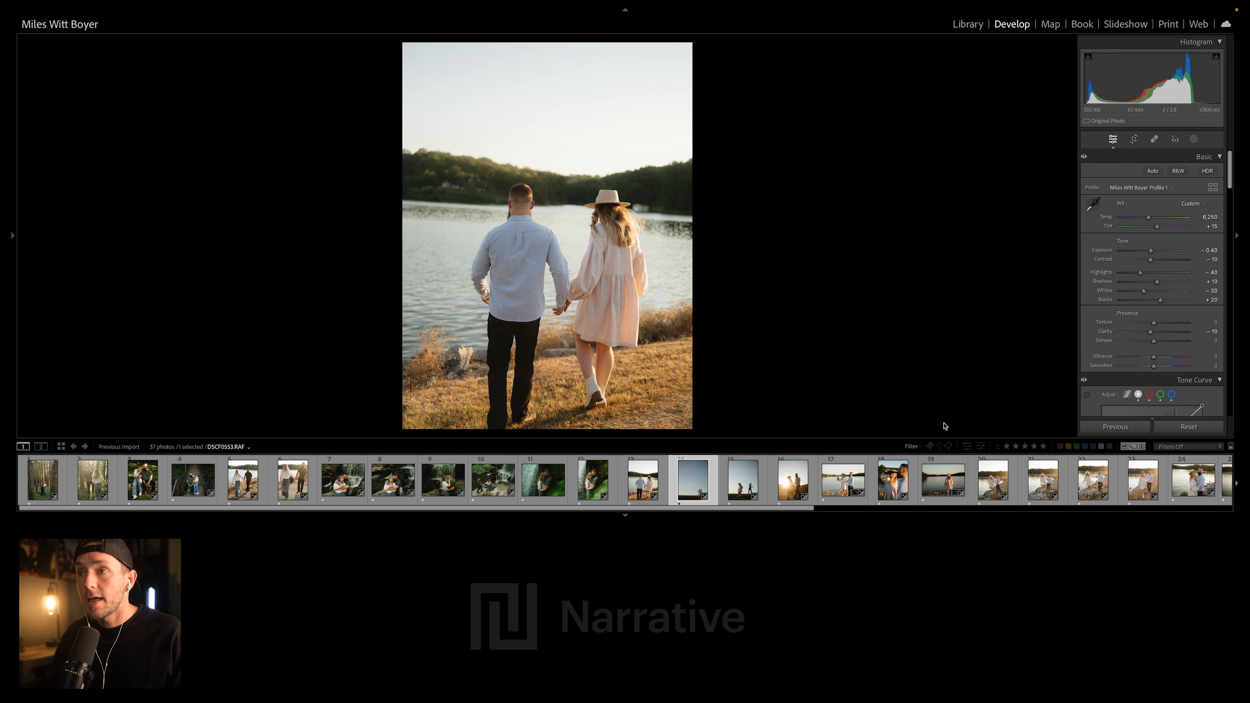
{"action": "left_click", "coordinate": [743, 480]}
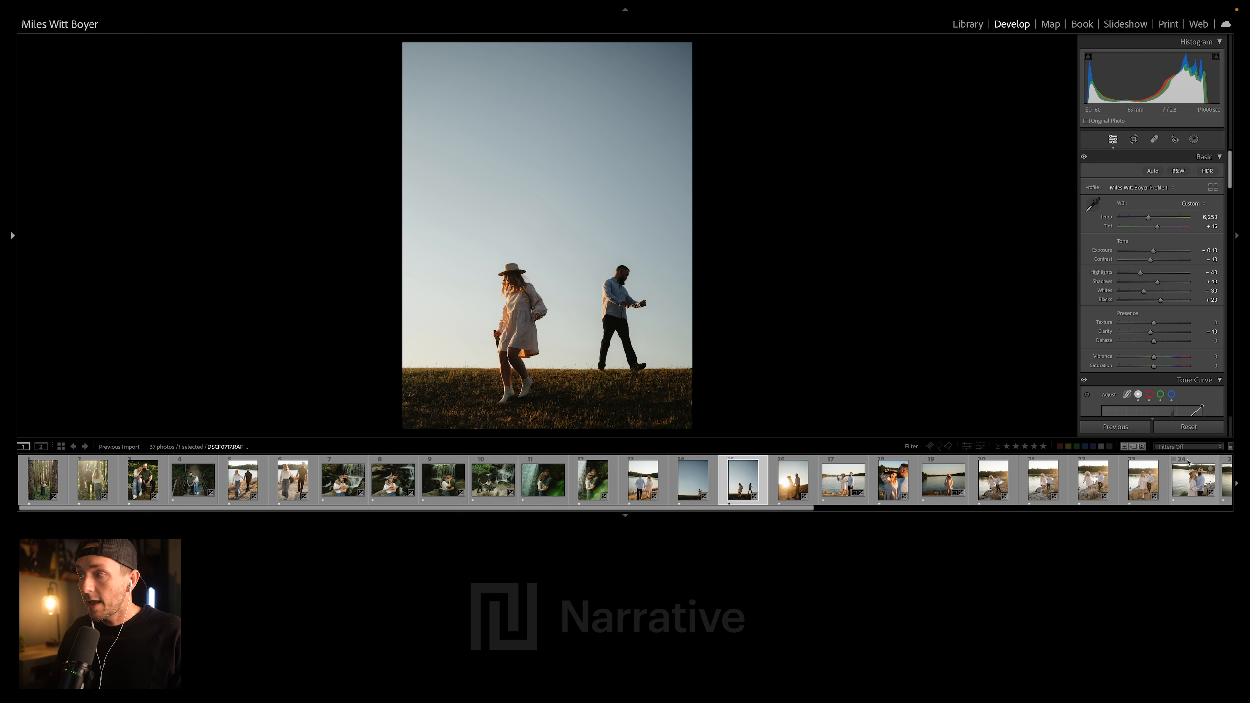
- Reset the hillside photo DSCF0576.RAF to compare it with the unedited original, and undo the reset
{"action": "left_click", "coordinate": [1185, 430]}
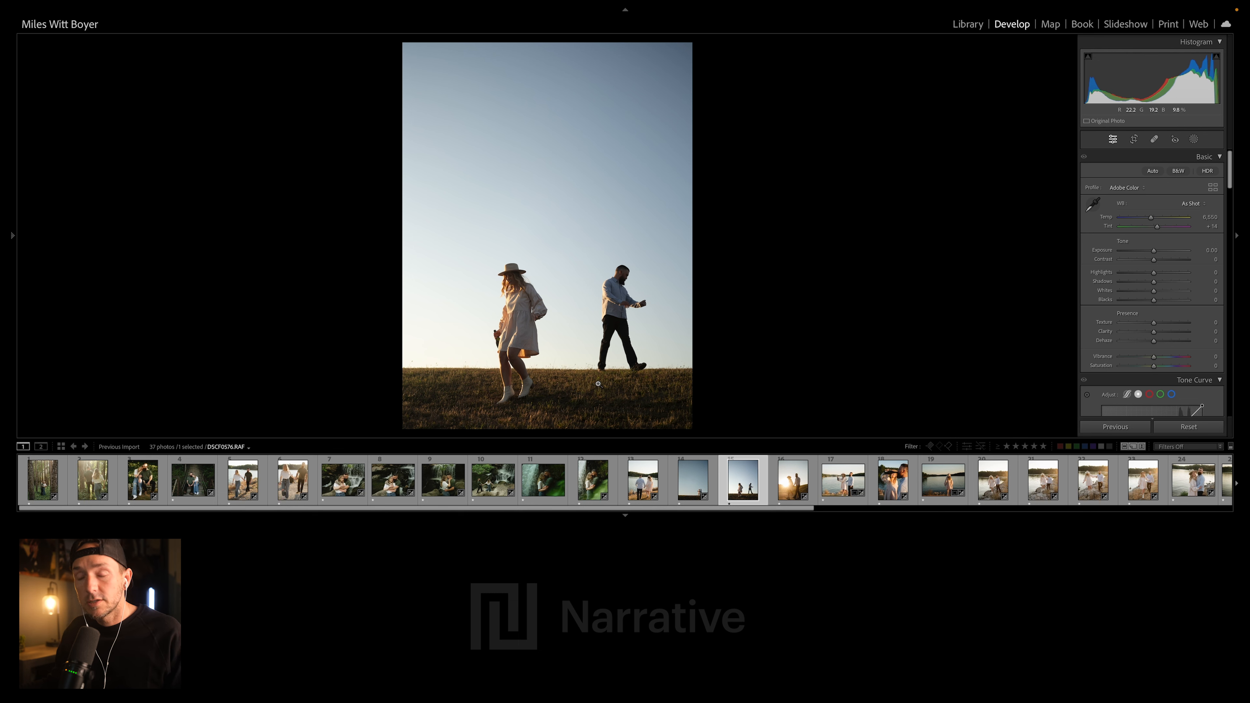
{"action": "key", "text": "super+z"}
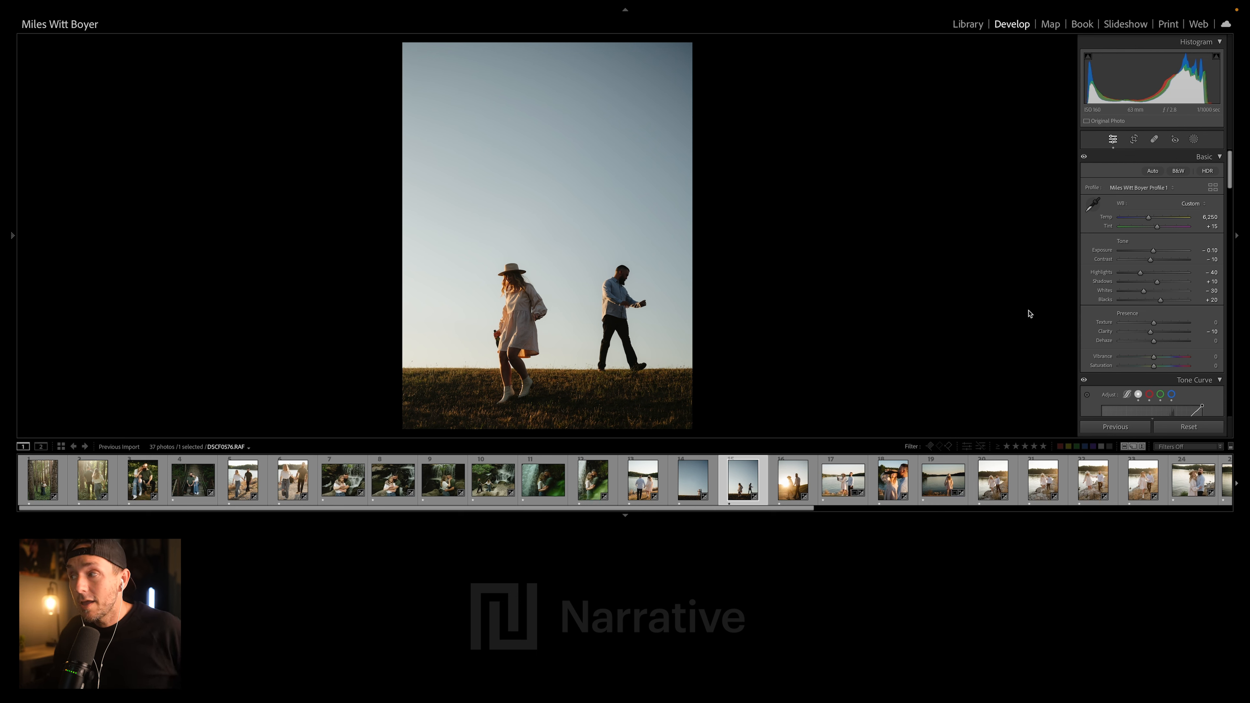
- Raise the exposure of the hillside photo DSCF0576.RAF and set its Shadows to +16
{"action": "left_click_drag", "start_coordinate": [1165, 285], "coordinate": [1159, 251]}
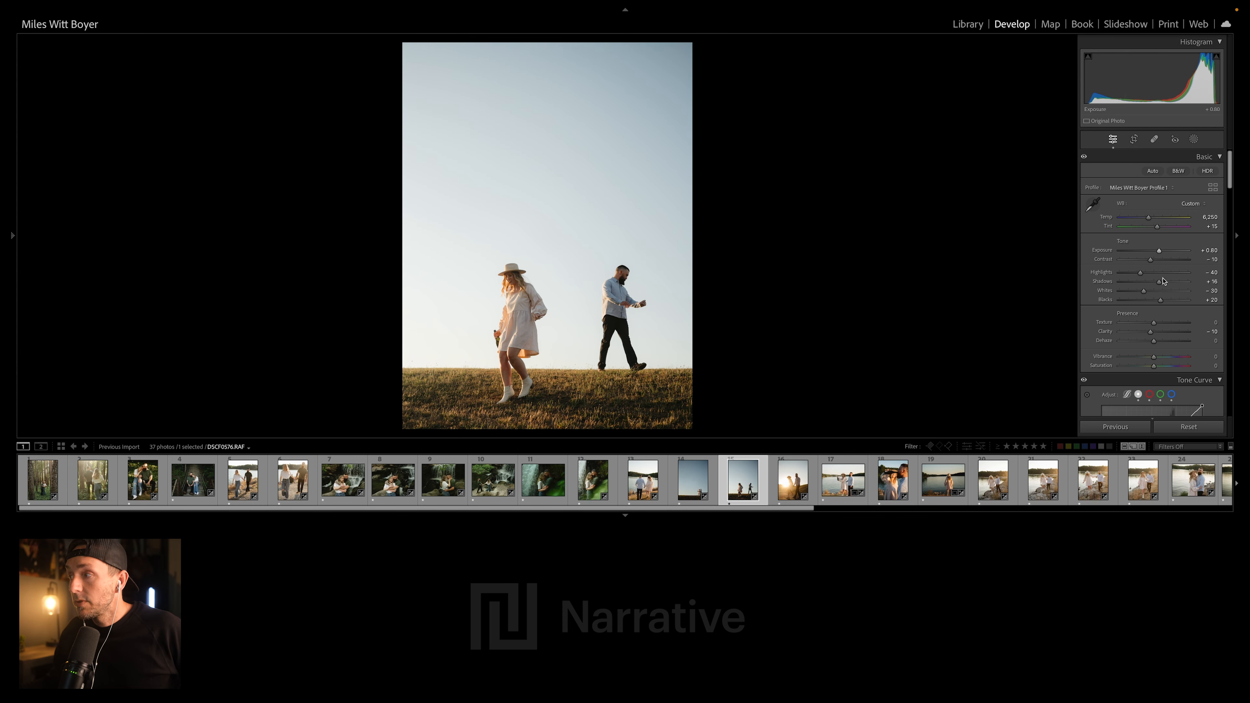
- Undo the last exposure change on the hillside photo DSCF0576.RAF
{"action": "key", "text": "super+z"}
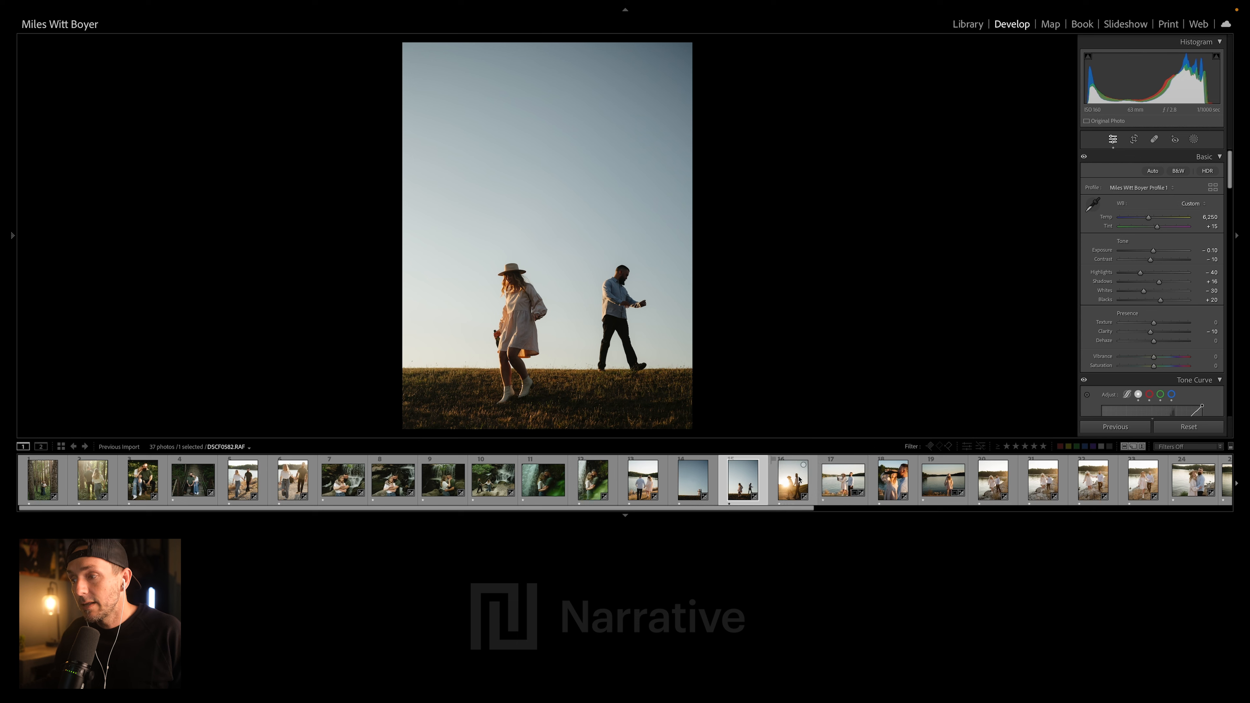
- Reset the sunlit walking photo DSCF0582.RAF to compare it with the unedited original, and undo the reset
{"action": "left_click", "coordinate": [815, 479]}
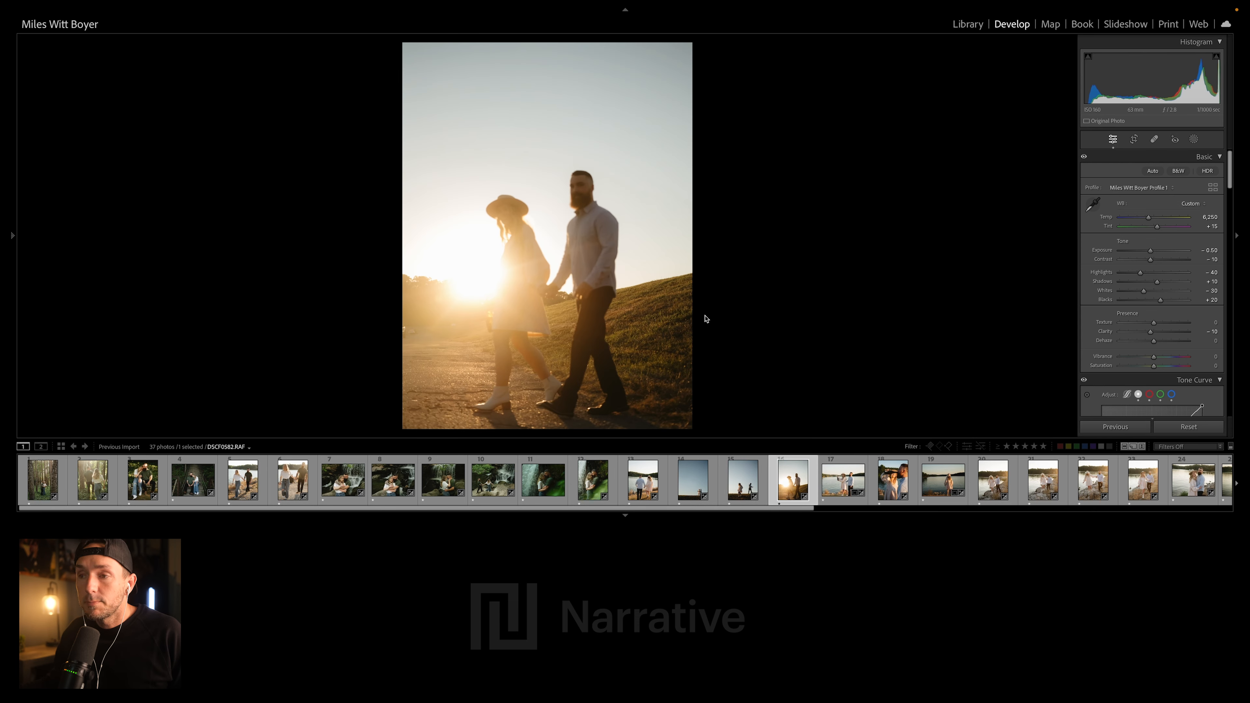
{"action": "left_click", "coordinate": [1184, 426]}
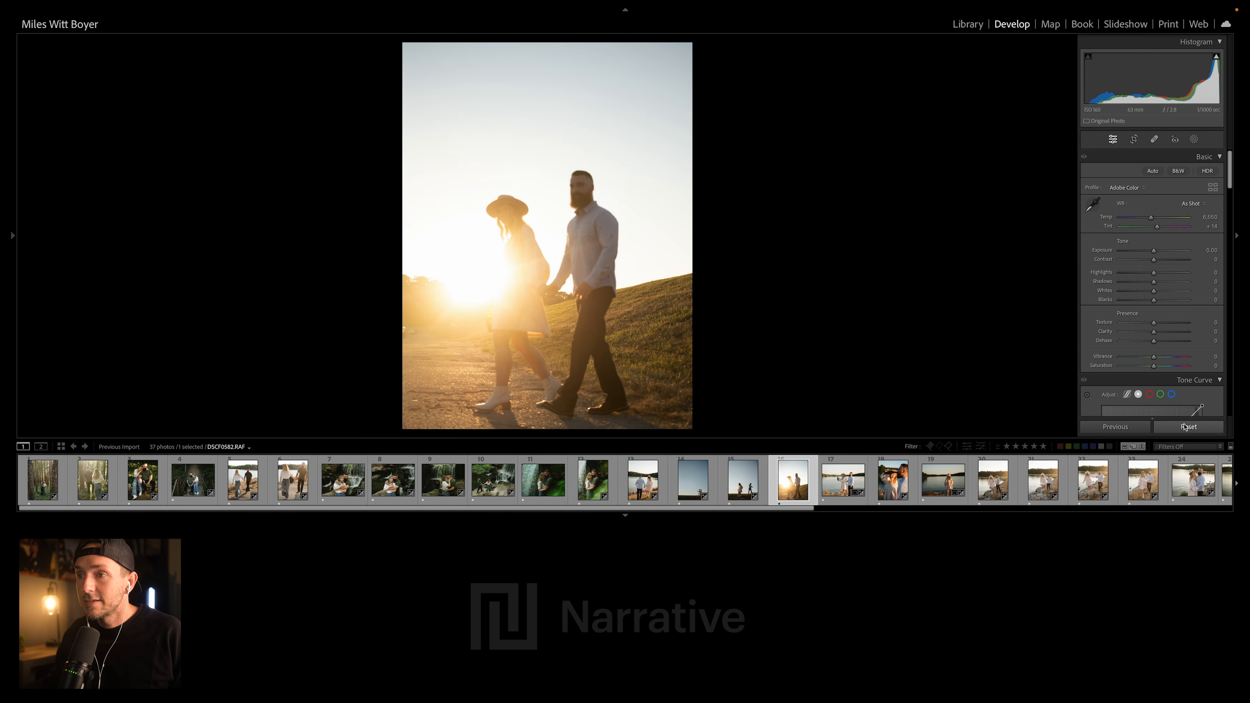
{"action": "key", "text": "ctrl+z"}
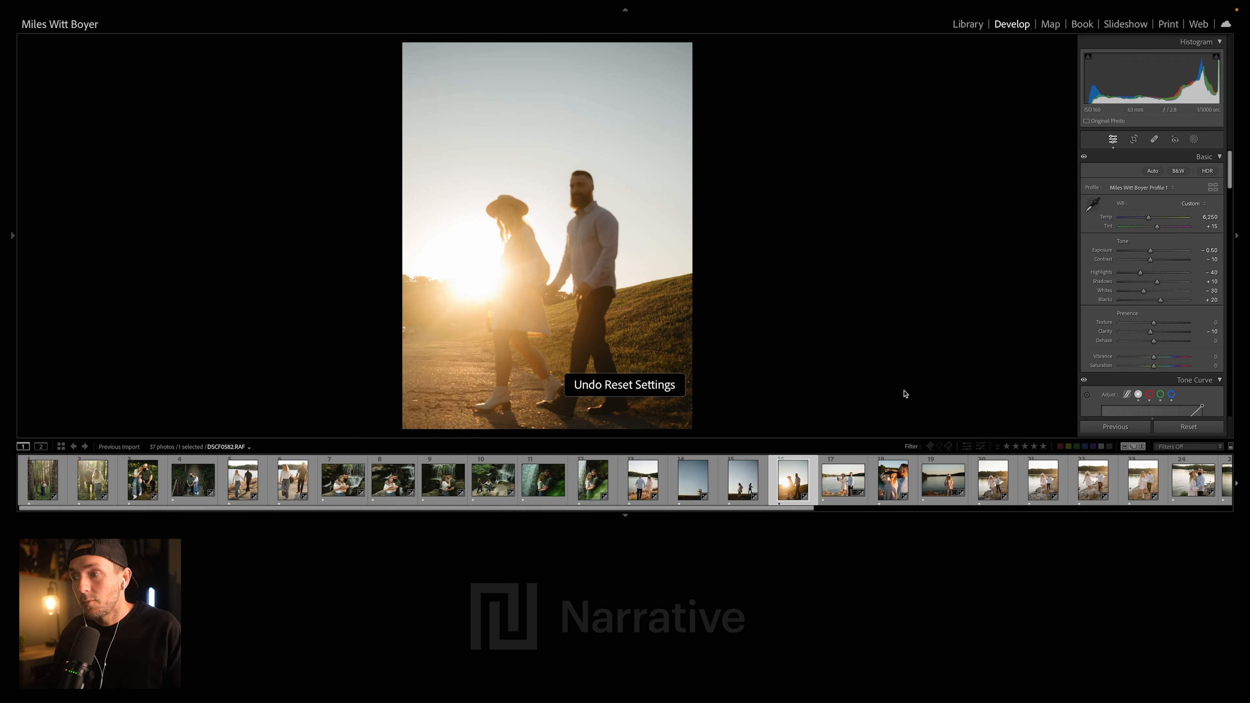
- Examine the sunset embrace photo DSCF0976.JPG and compare it with the neighbouring edited lakeside photos
{"action": "scroll", "coordinate": [913, 486], "scroll_direction": "down", "scroll_amount": 5}
{"action": "scroll", "coordinate": [914, 486], "scroll_direction": "down", "scroll_amount": 2}
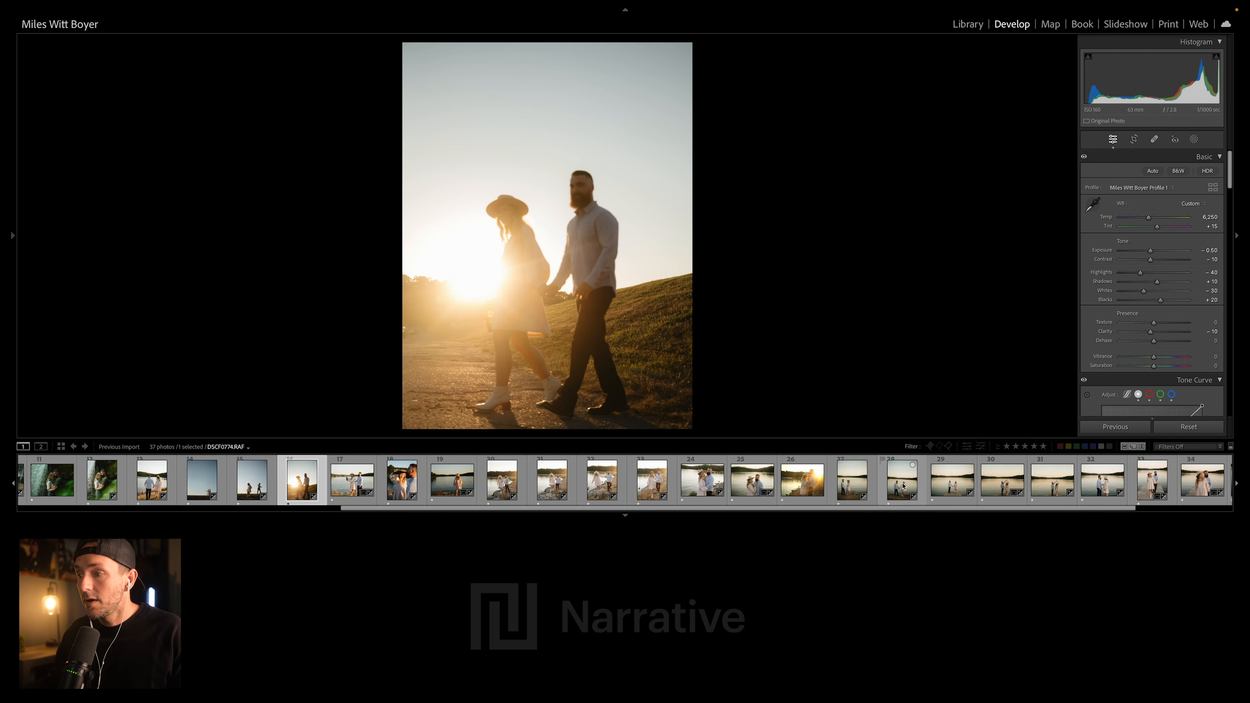
{"action": "left_click", "coordinate": [783, 480]}
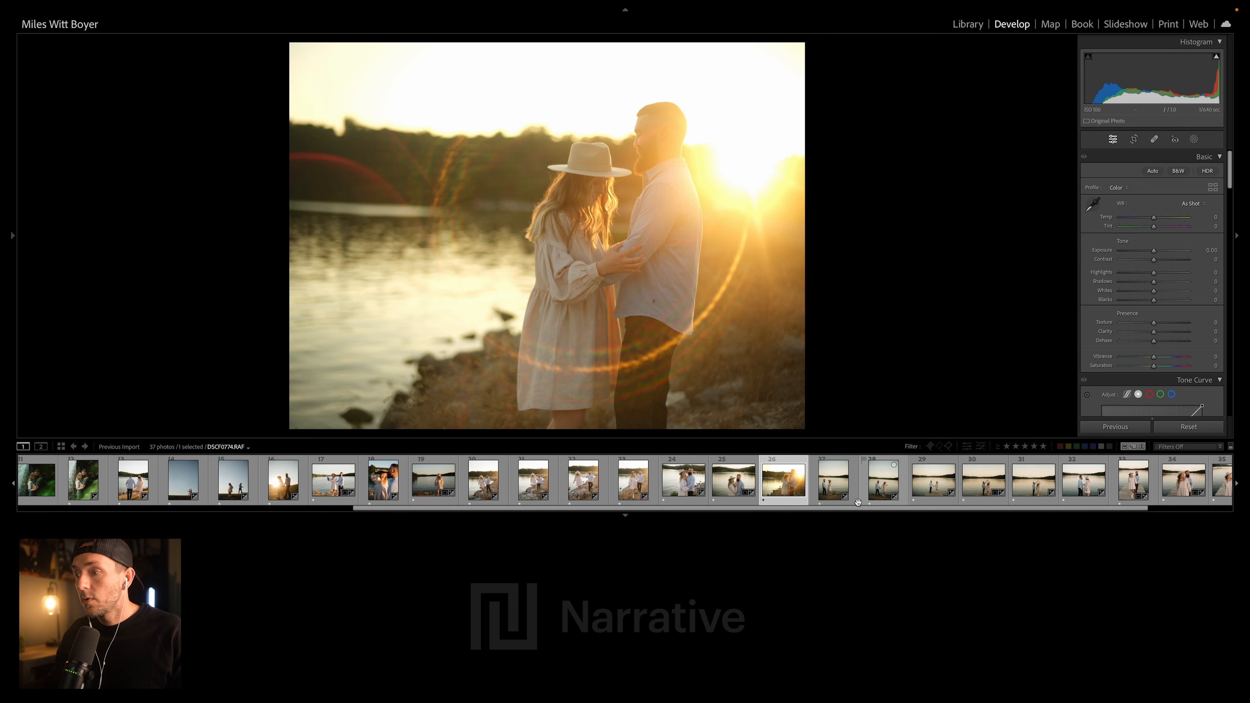
{"action": "left_click", "coordinate": [847, 481]}
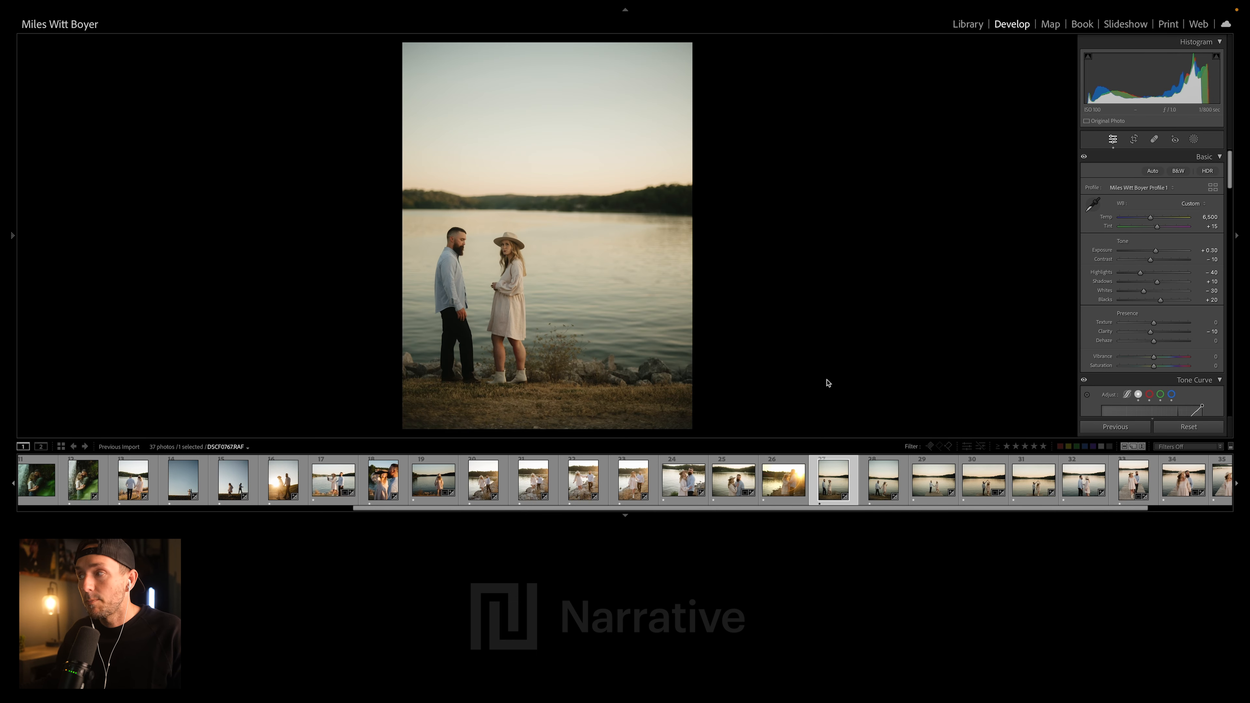
{"action": "left_click", "coordinate": [779, 486]}
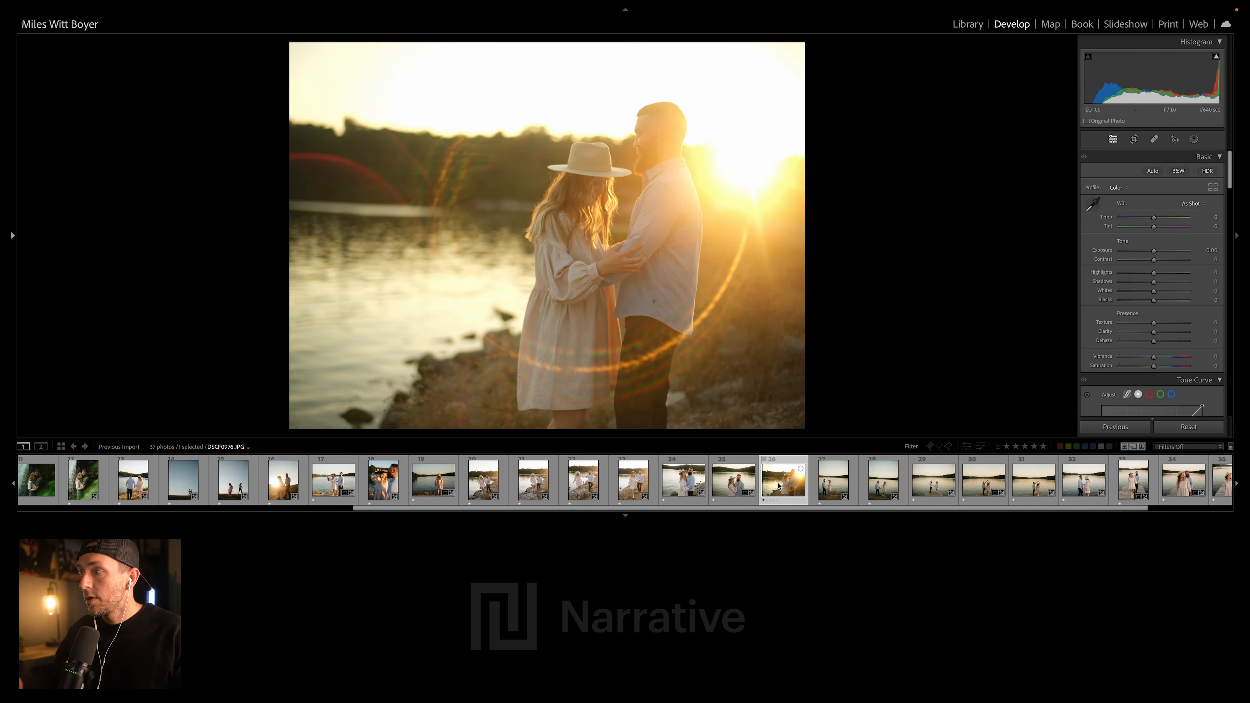
{"action": "scroll", "coordinate": [779, 487], "scroll_direction": "down", "scroll_amount": 3}
{"action": "left_click", "coordinate": [779, 486]}
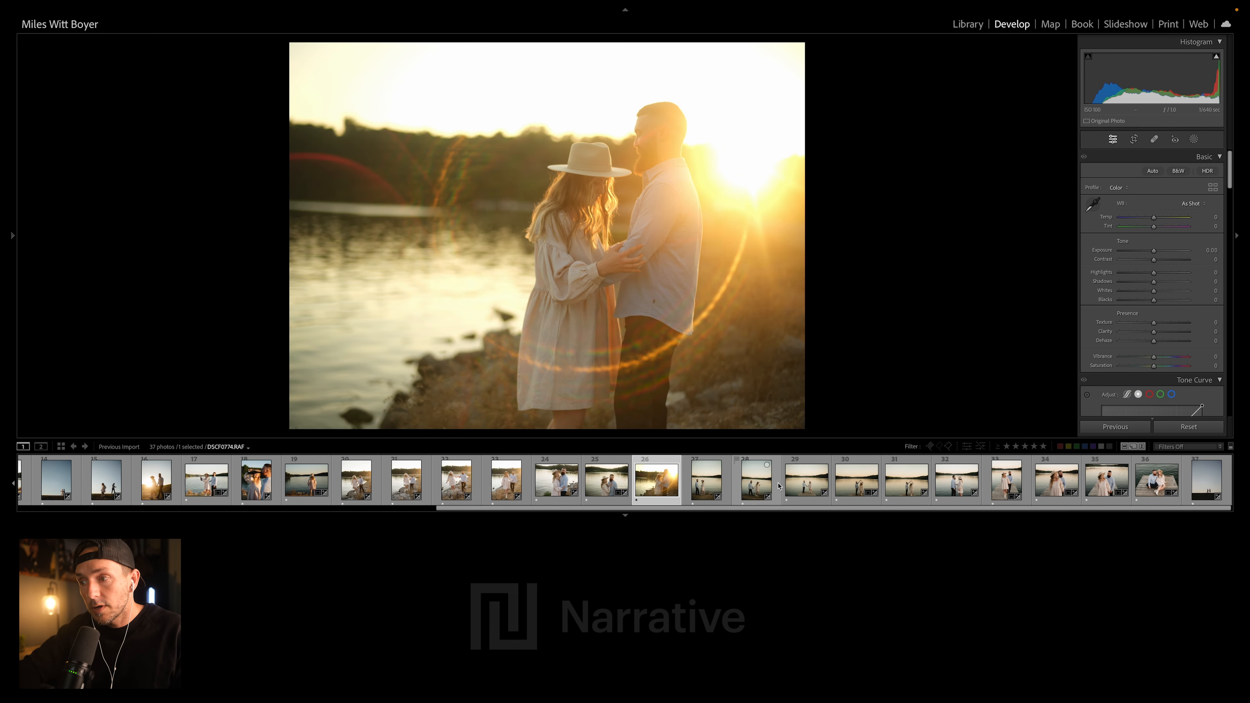
{"action": "key", "text": "Left"}
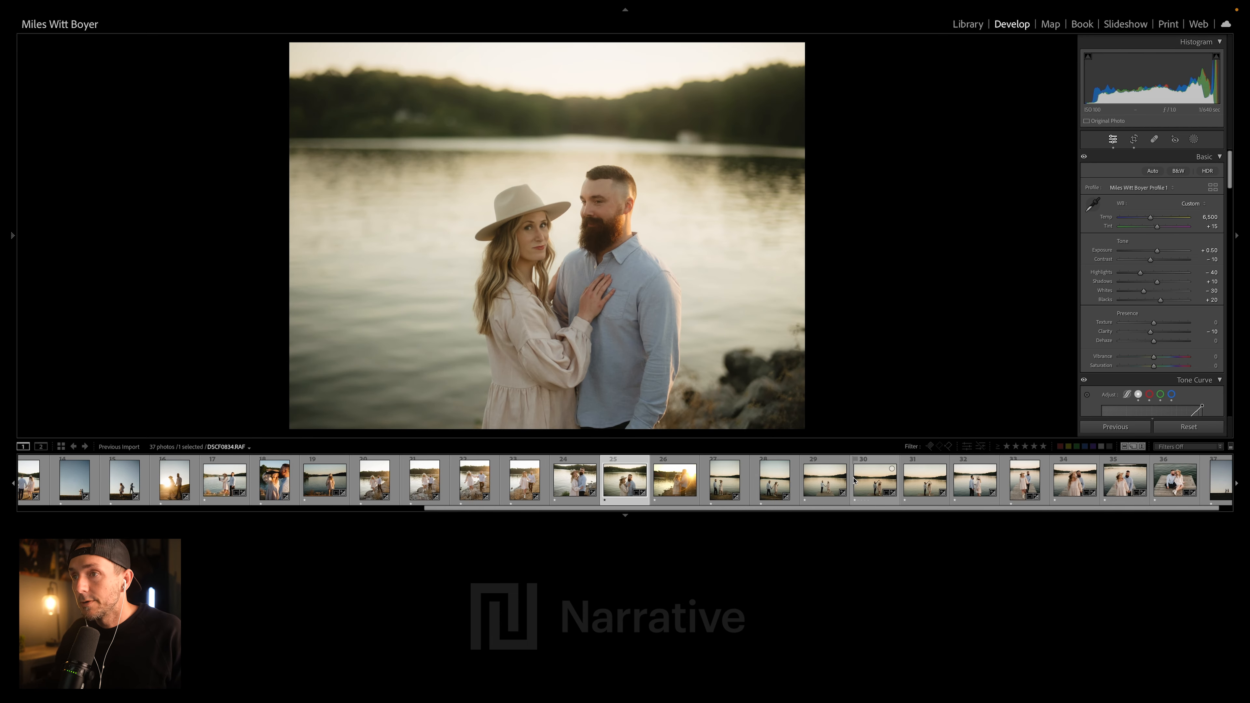
- Reset the dock twirl photo DSCF0841.RAF to compare it with the unedited original, and undo the reset
{"action": "left_click", "coordinate": [926, 486]}
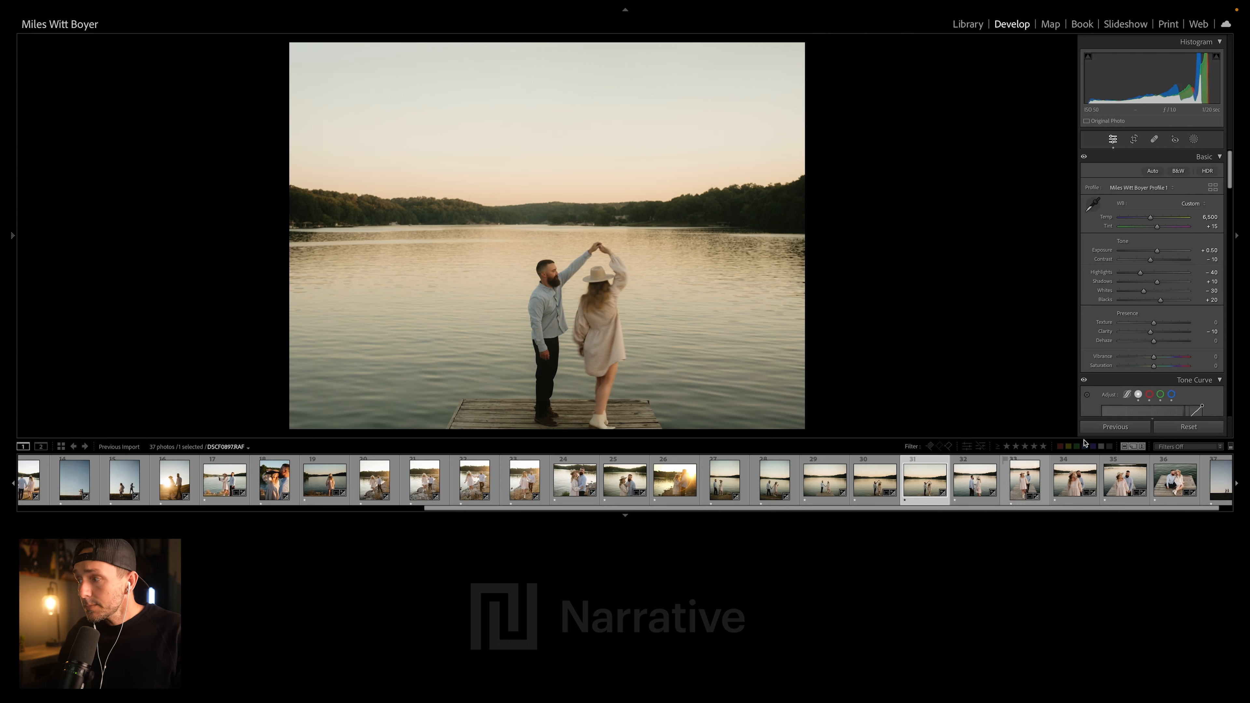
{"action": "left_click", "coordinate": [1189, 427]}
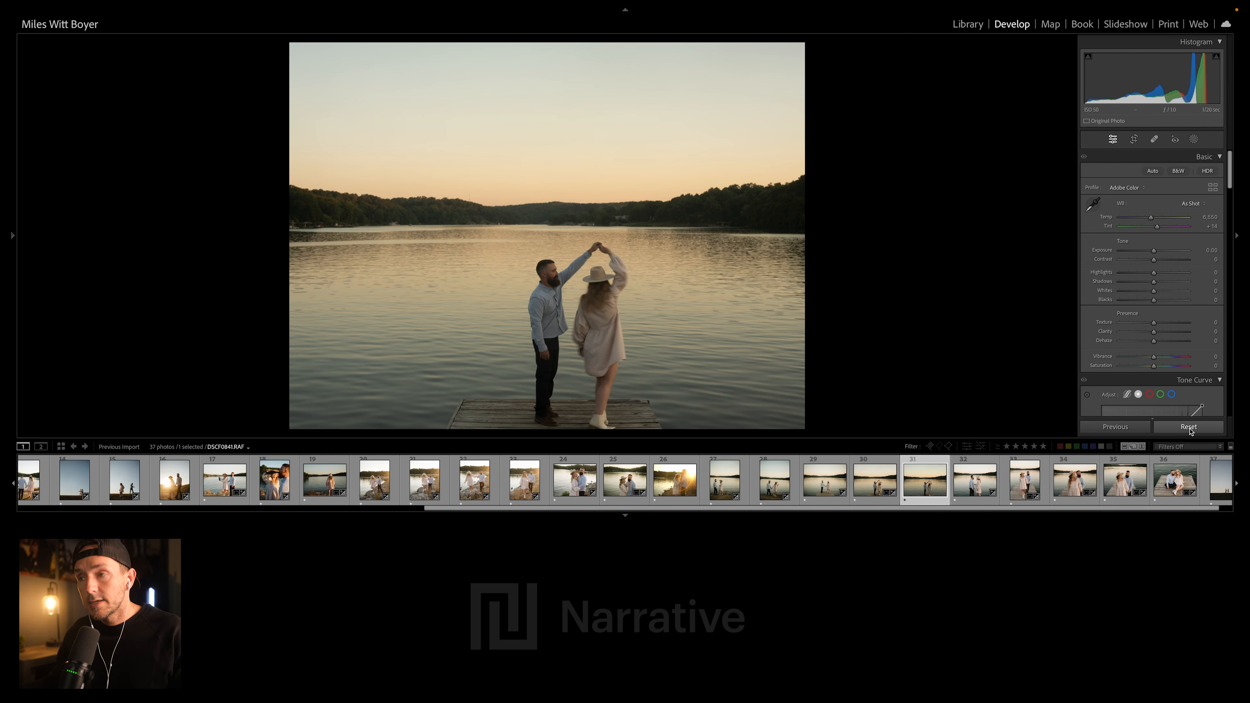
{"action": "key", "text": "super+z"}
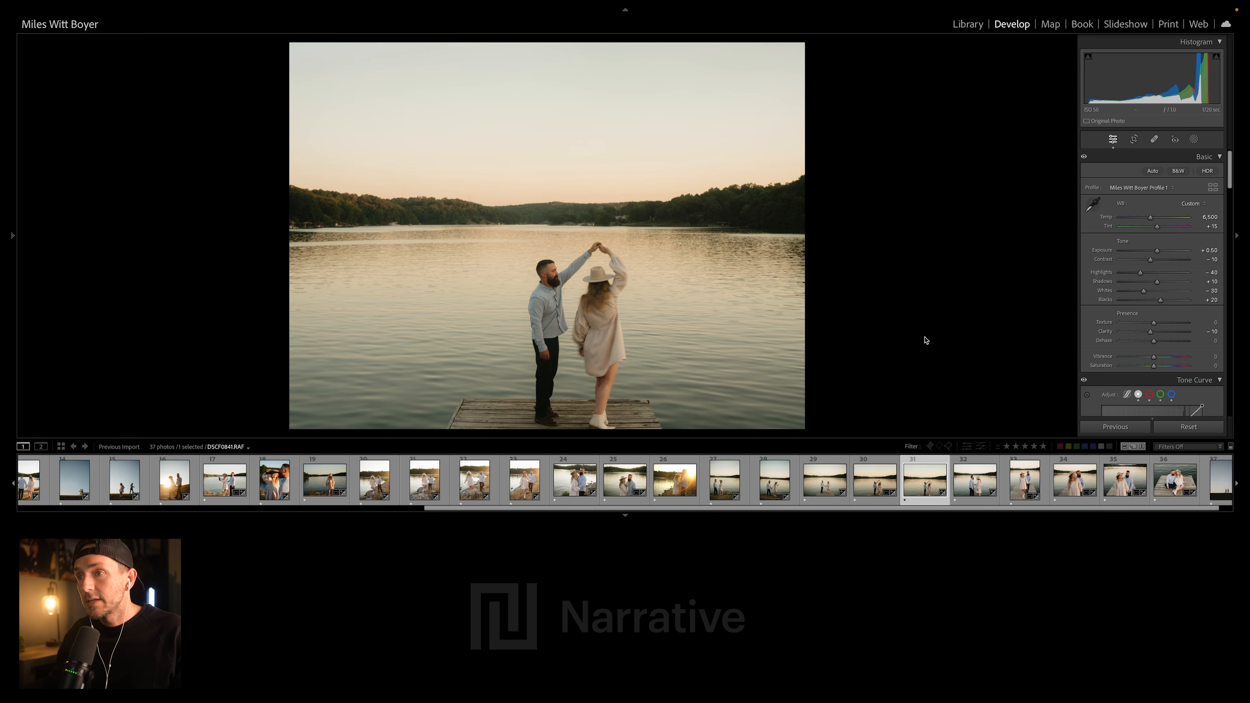
- Set the Contrast to 0 and the white balance Temp to 6,891 on the dock twirl photo DSCF0841.RAF
{"action": "left_click_drag", "start_coordinate": [1150, 260], "coordinate": [1154, 262]}
{"action": "left_click_drag", "start_coordinate": [1150, 218], "coordinate": [1155, 219]}
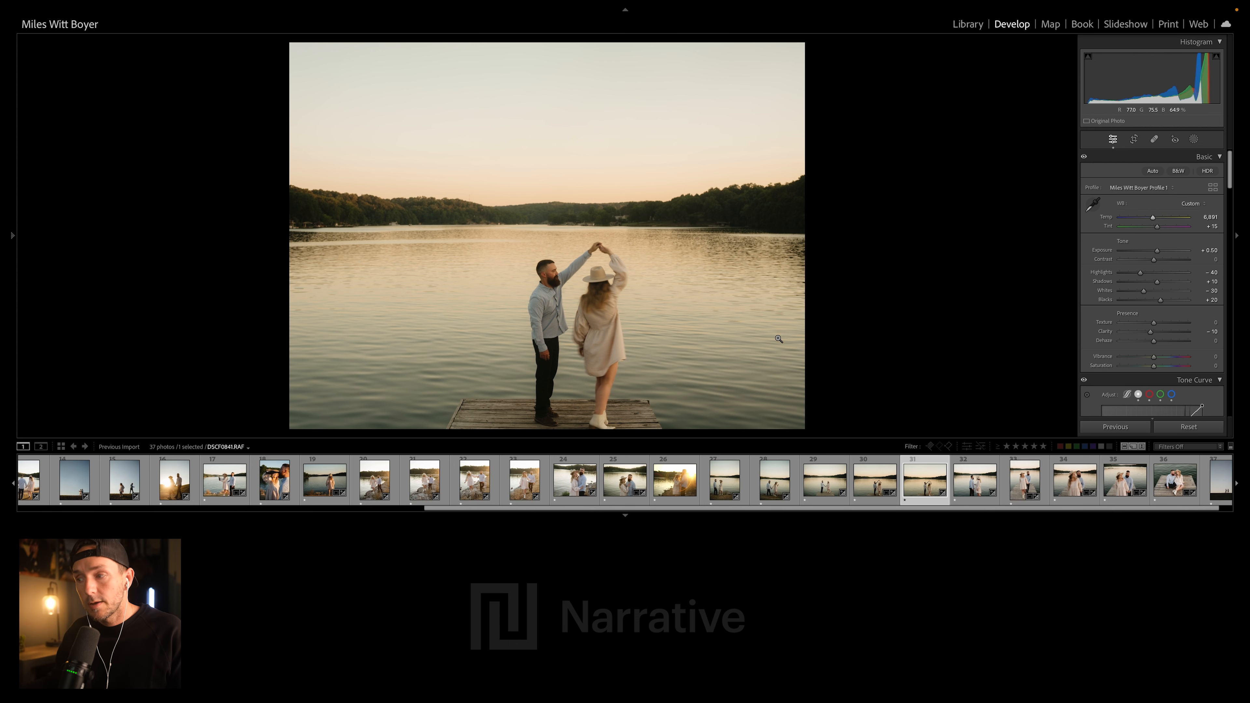
- Examine the edits on the photo of the couple seated on the dock and the final hilltop silhouette photo
{"action": "scroll", "coordinate": [1107, 480], "scroll_direction": "down", "scroll_amount": 1}
{"action": "left_click", "coordinate": [1156, 480]}
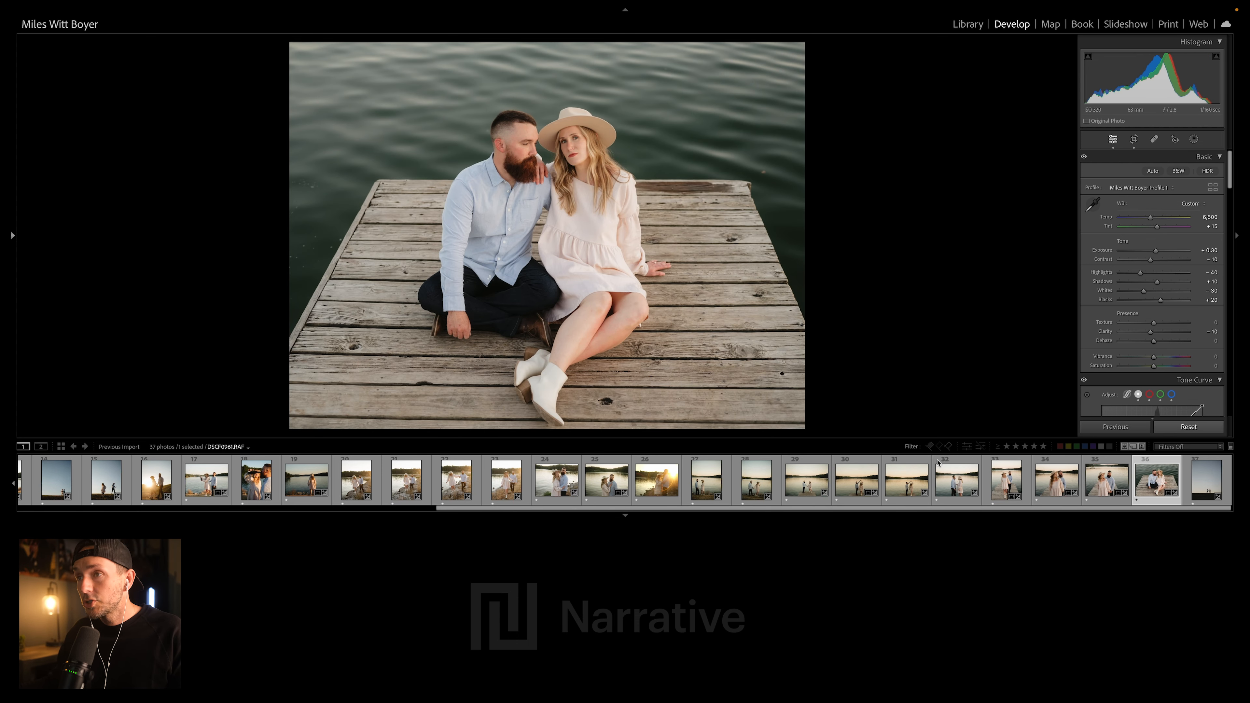
{"action": "left_click", "coordinate": [1205, 480]}
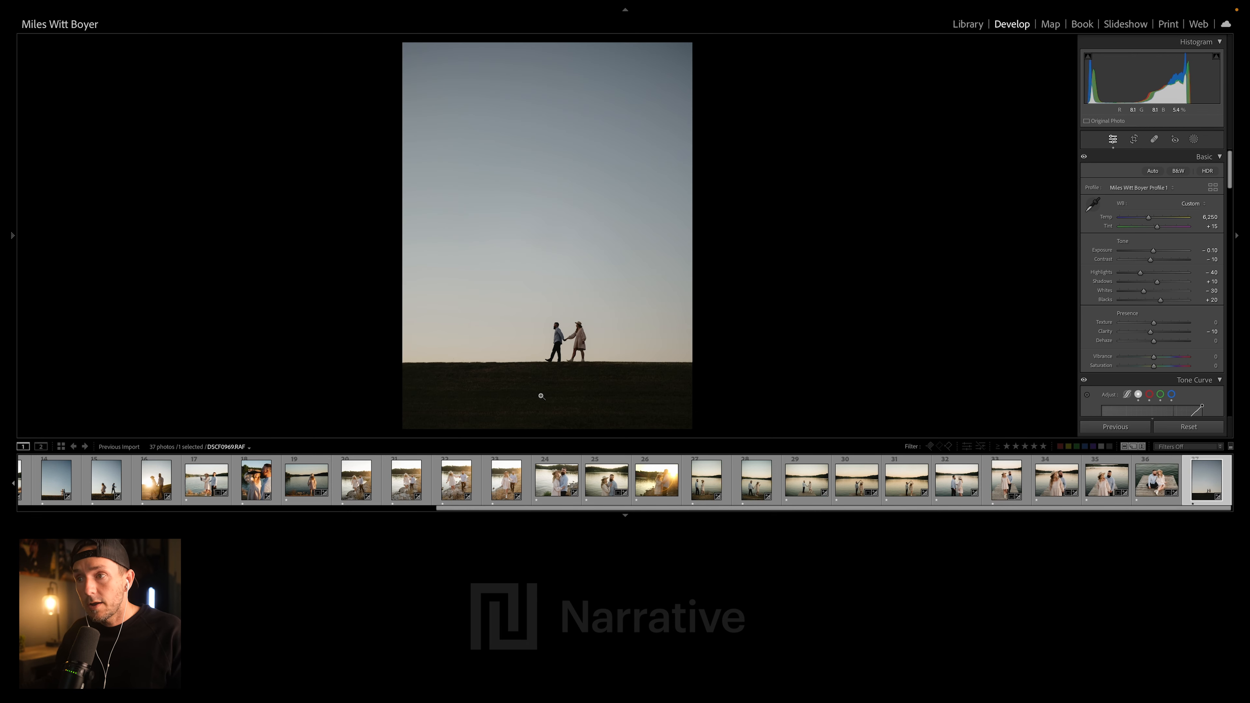
- Review the edited photos together in the Library grid, checking consistency across the whole set
{"action": "key", "text": "g"}
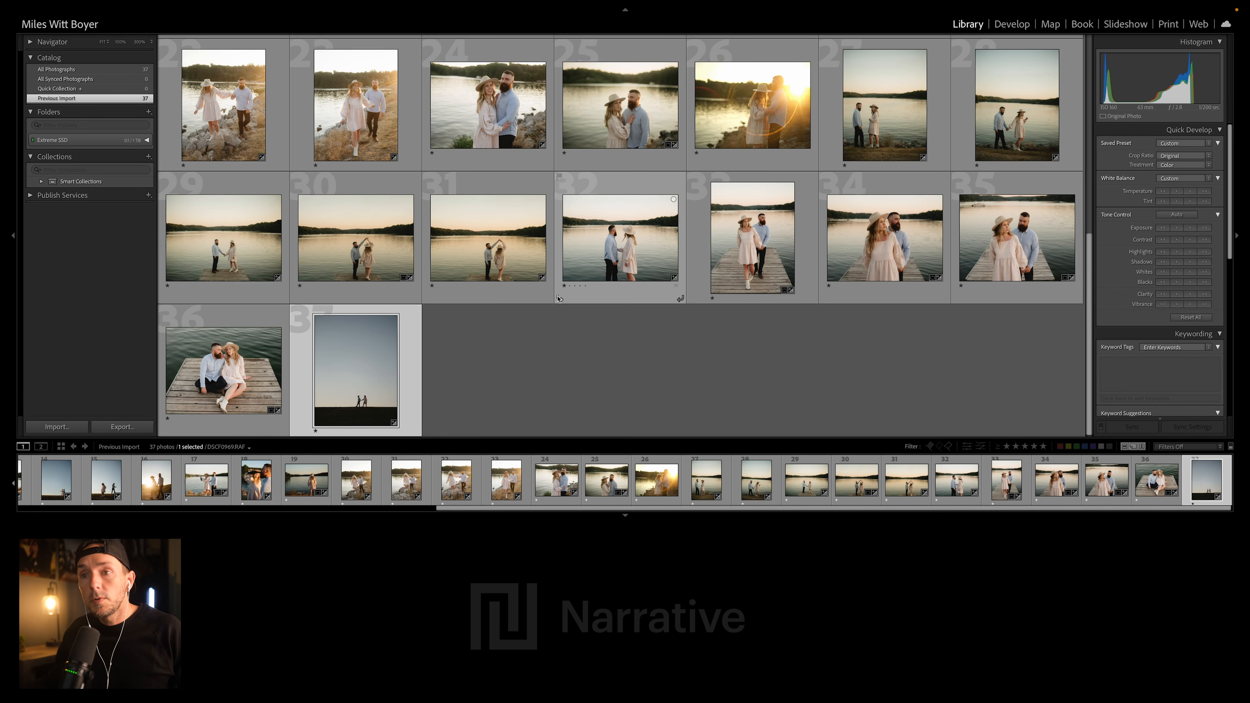
{"action": "scroll", "coordinate": [469, 319], "scroll_direction": "up", "scroll_amount": 3}
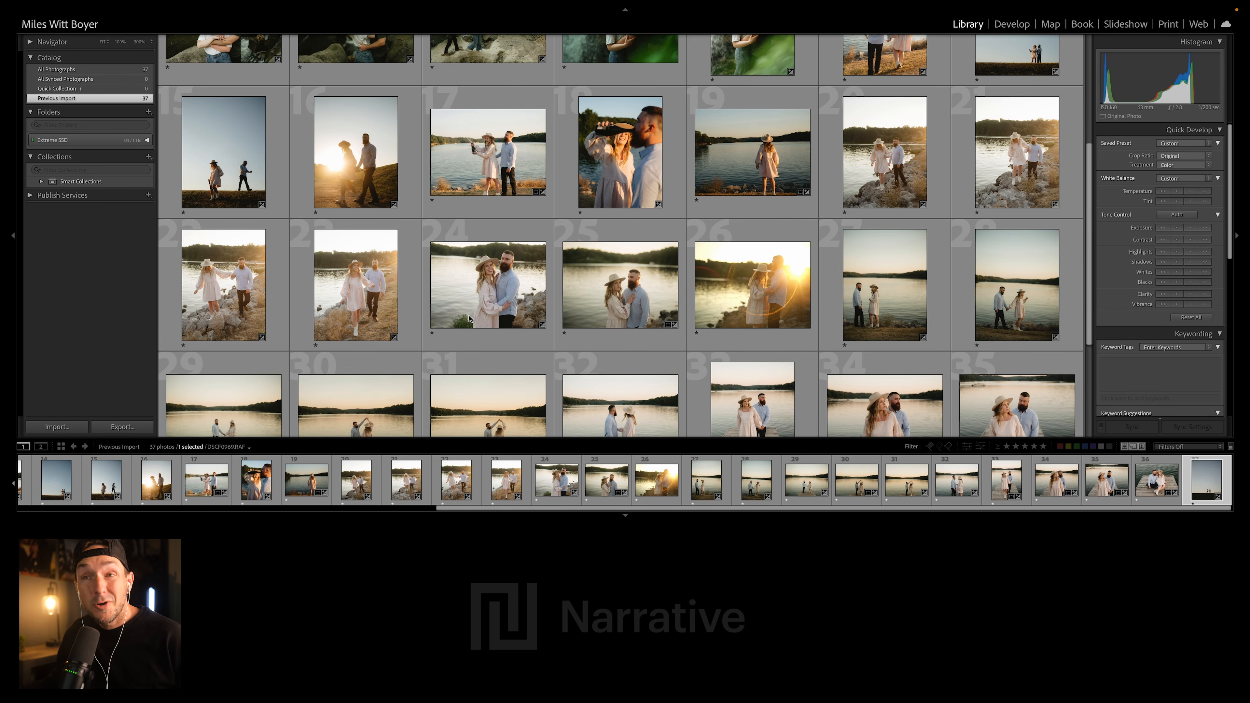
{"action": "scroll", "coordinate": [469, 319], "scroll_direction": "up", "scroll_amount": 5}
{"action": "scroll", "coordinate": [550, 270], "scroll_direction": "down", "scroll_amount": 4}
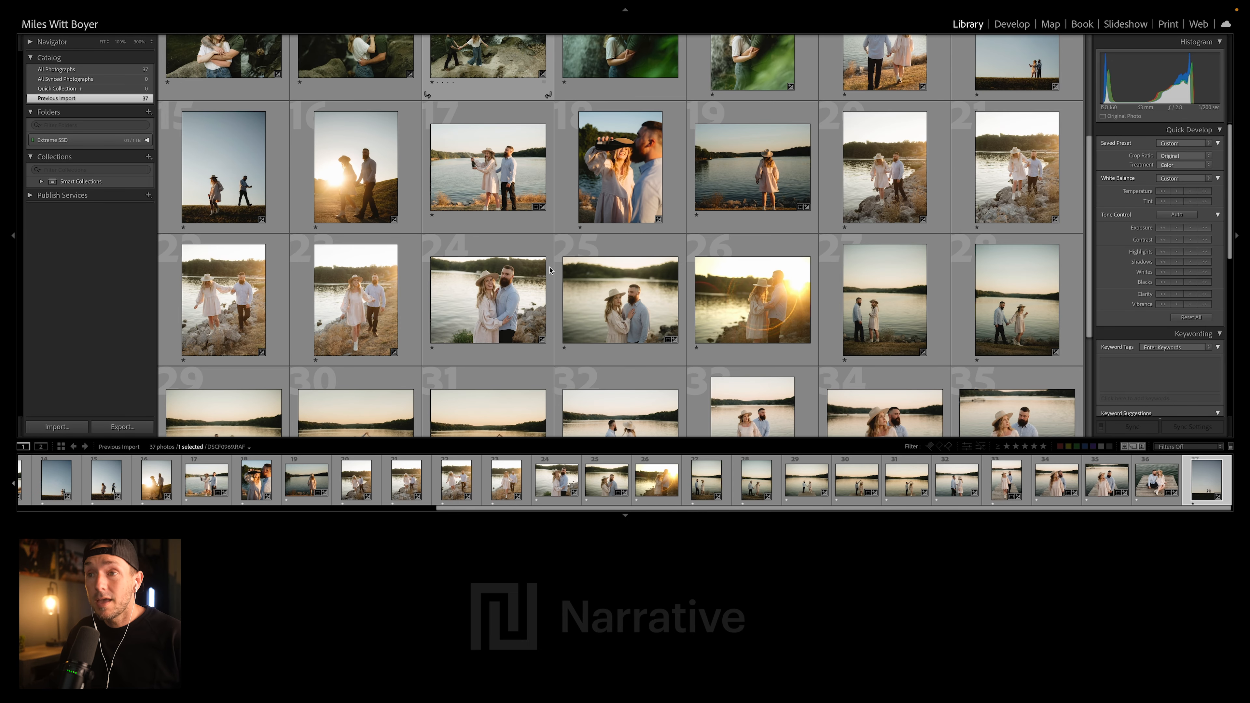
{"action": "scroll", "coordinate": [550, 270], "scroll_direction": "down", "scroll_amount": 4}
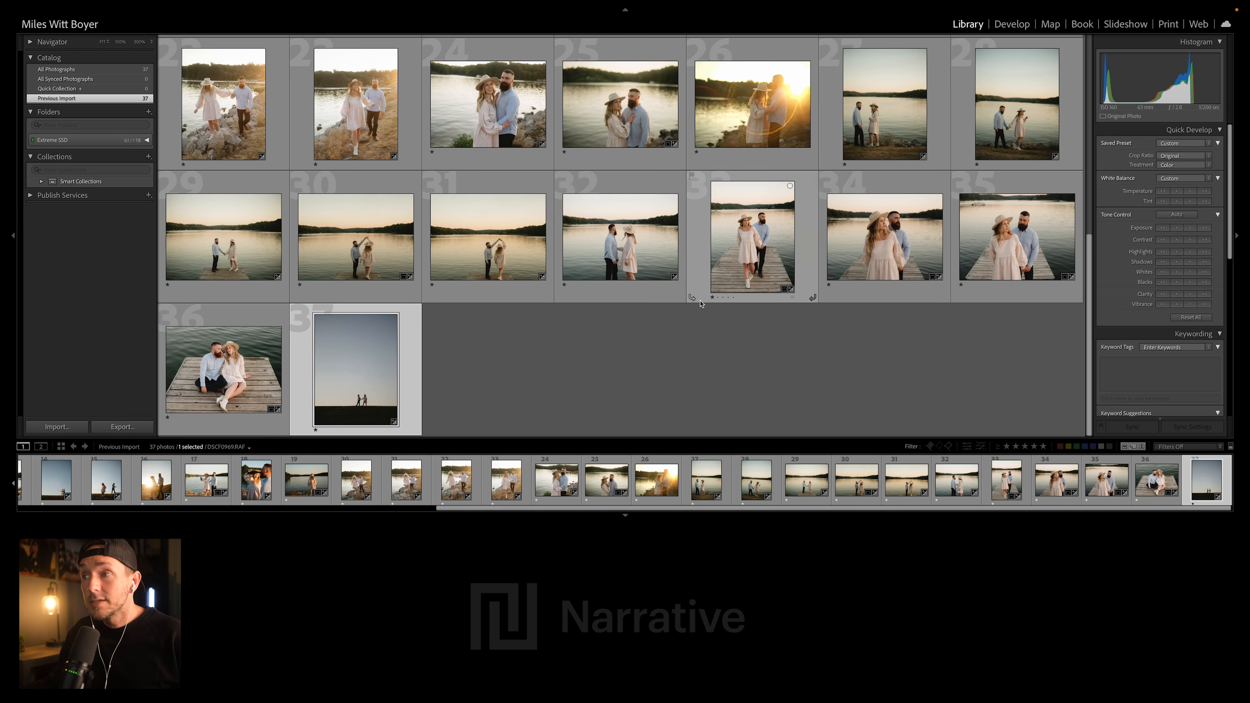
{"action": "scroll", "coordinate": [701, 304], "scroll_direction": "up", "scroll_amount": 4}
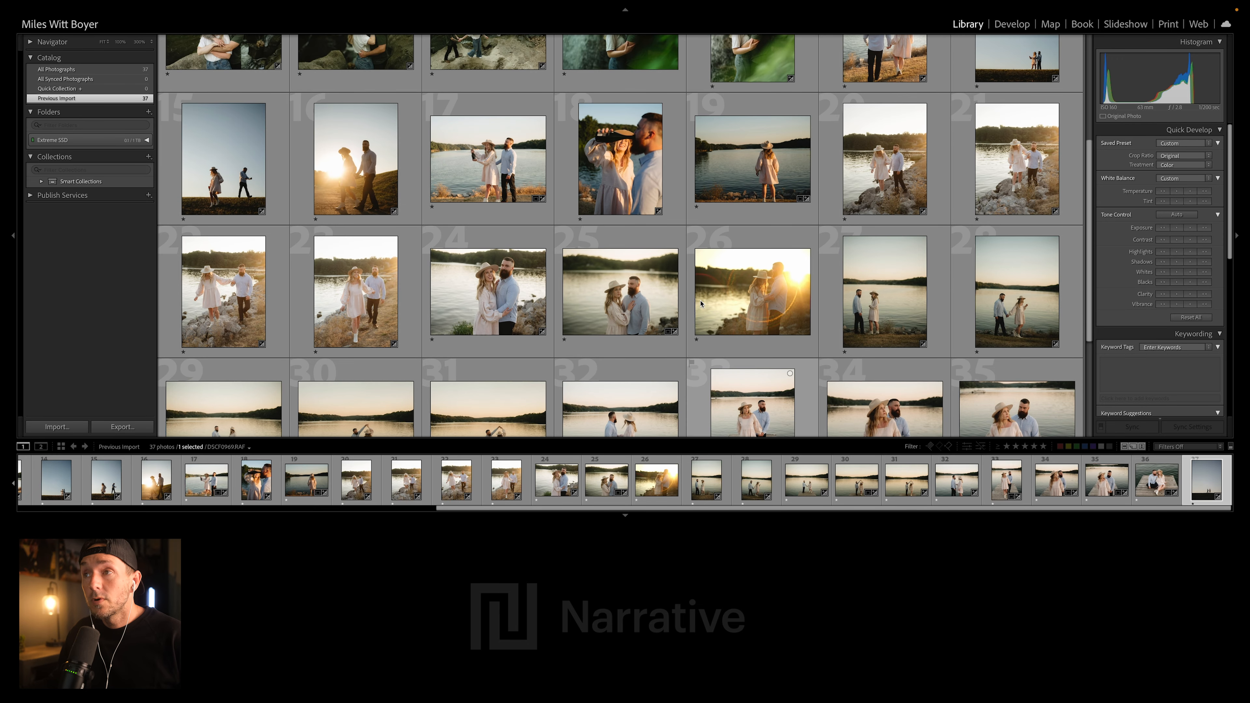
{"action": "scroll", "coordinate": [700, 303], "scroll_direction": "up", "scroll_amount": 5}
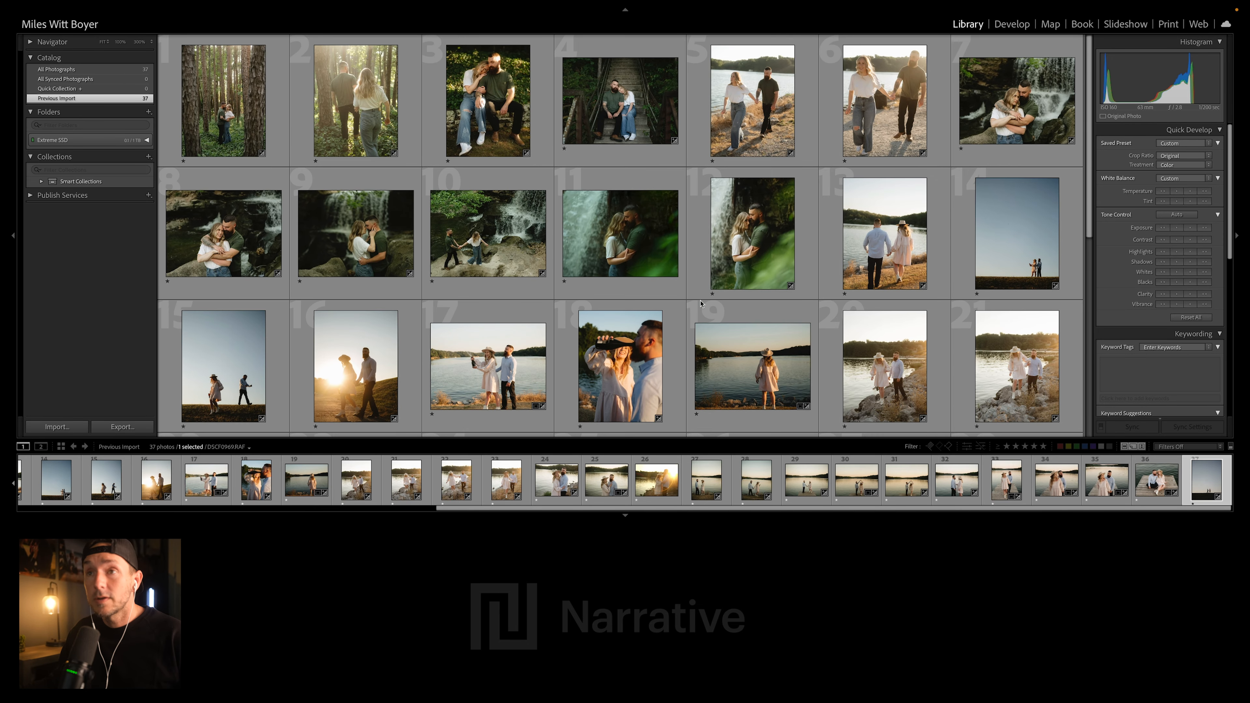